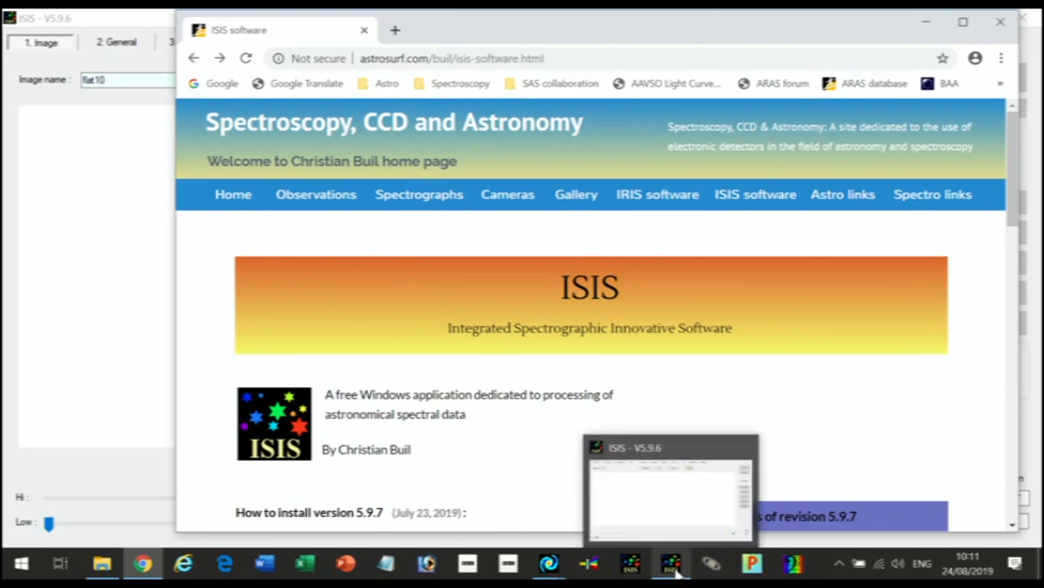
# Step: Switch to ISIS, review the program settings and choose ALPY 600 (with calibration module) as the spectrograph model
pyautogui.click(672, 563)
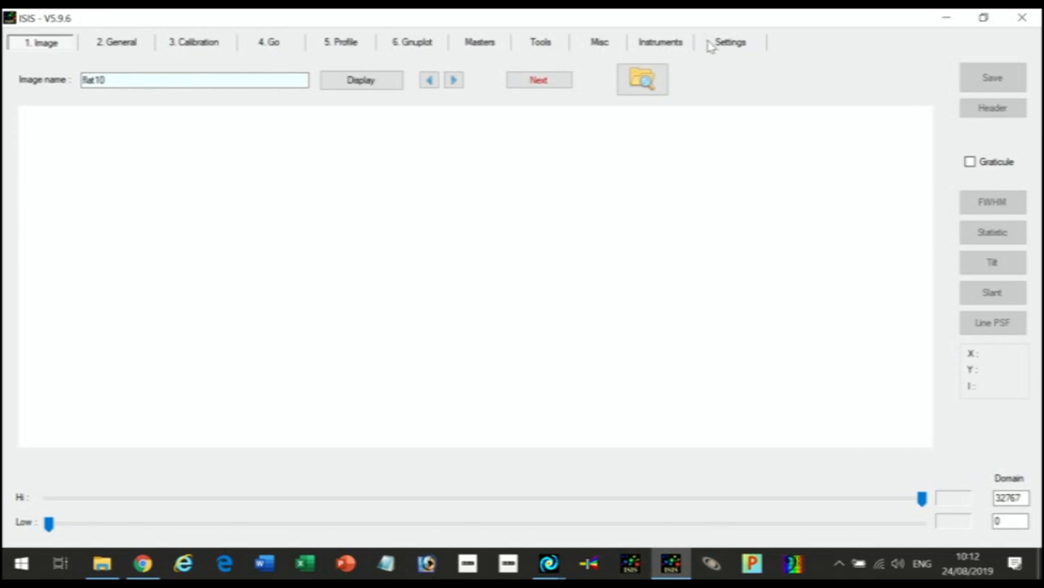
pyautogui.click(738, 46)
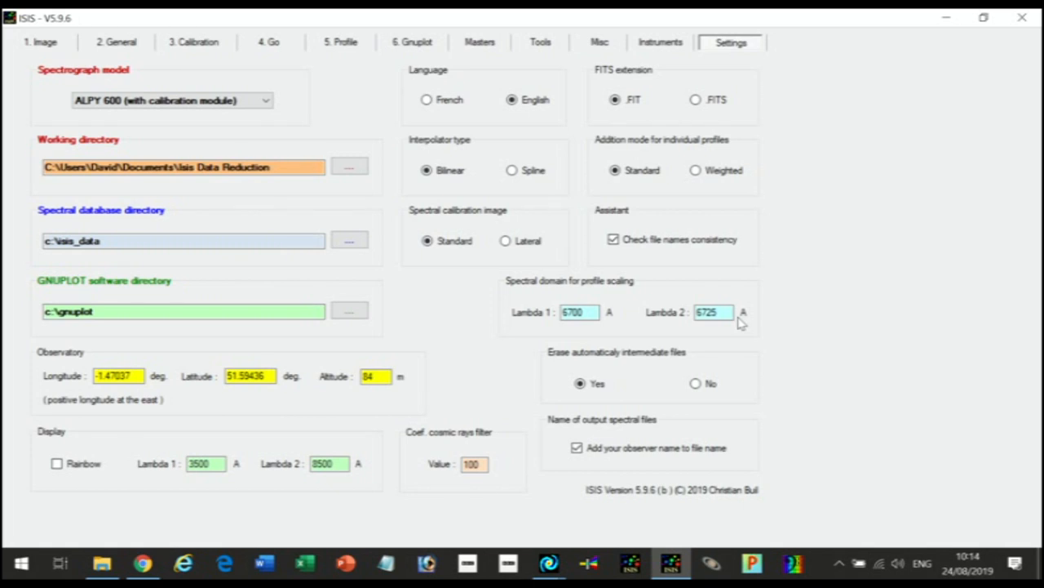
pyautogui.click(591, 312)
pyautogui.click(580, 383)
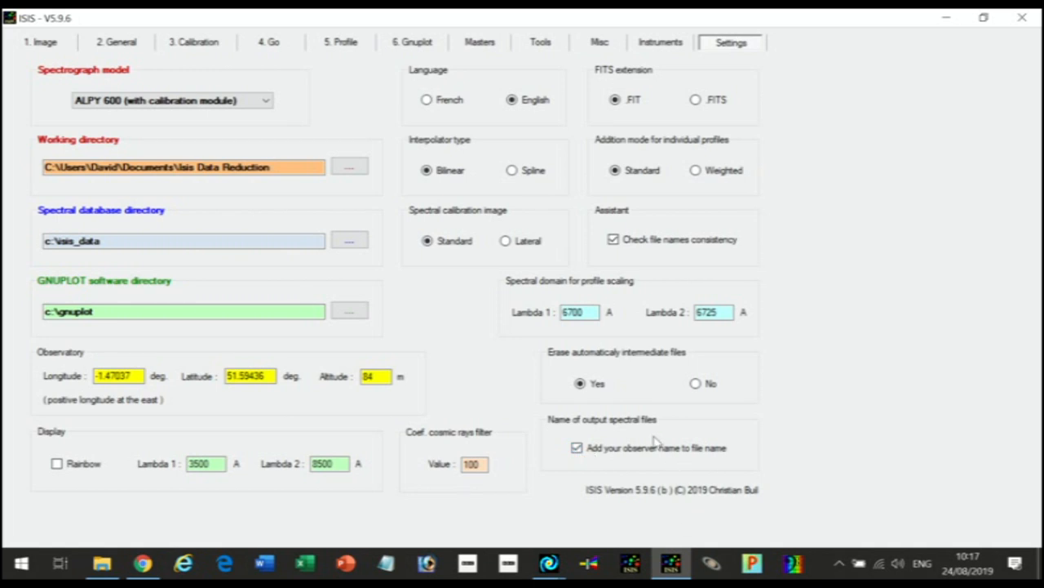
pyautogui.click(266, 104)
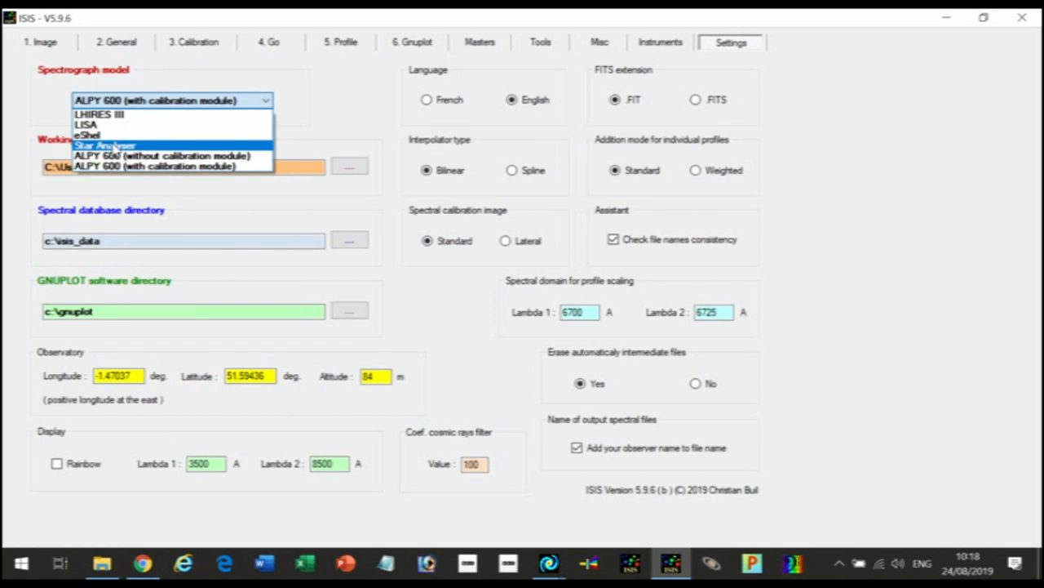
pyautogui.click(184, 169)
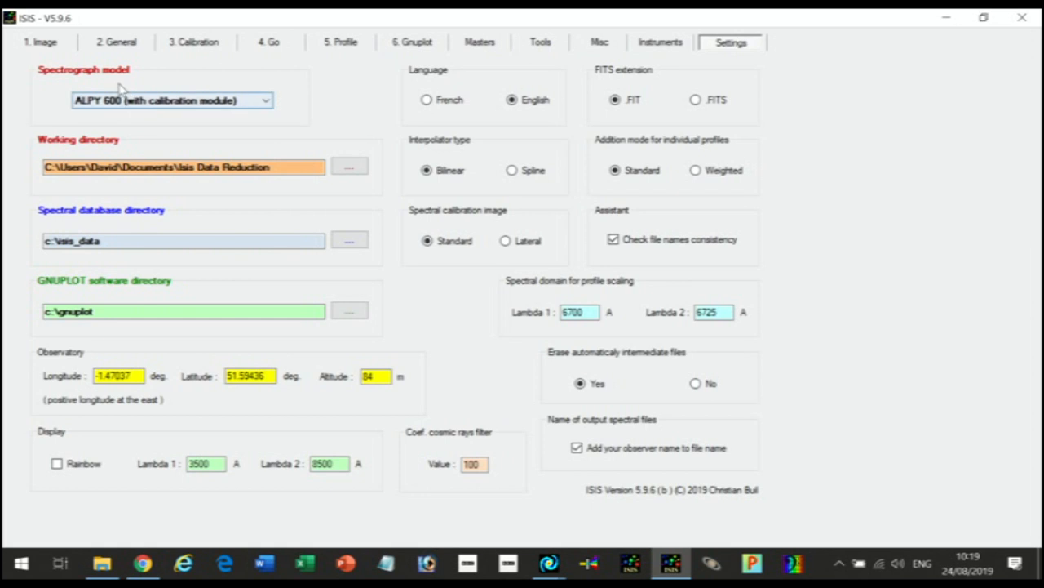
# Step: Display the flat10 image and inspect its lit spectrum band
pyautogui.click(39, 45)
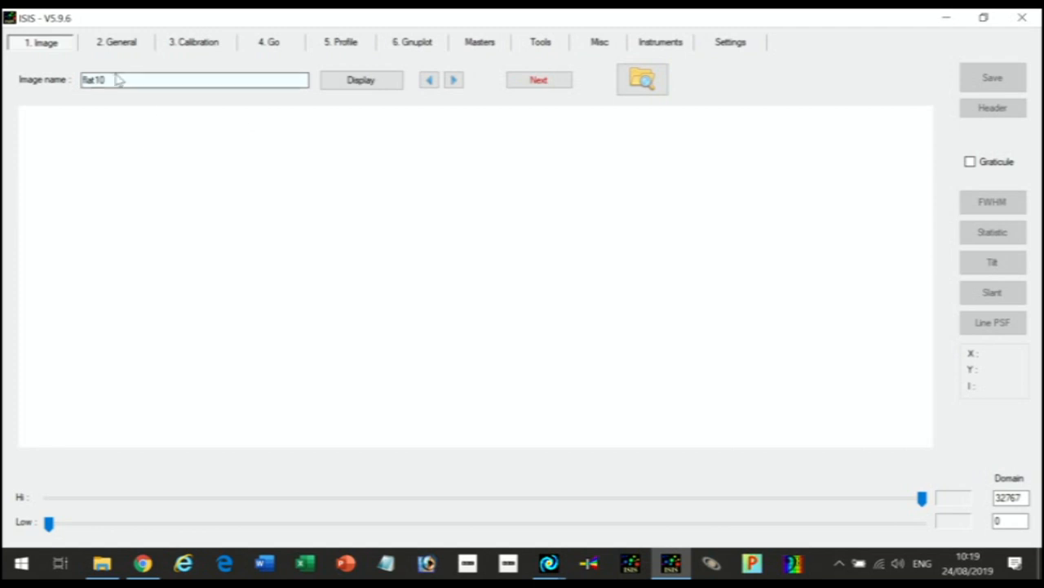
pyautogui.click(361, 85)
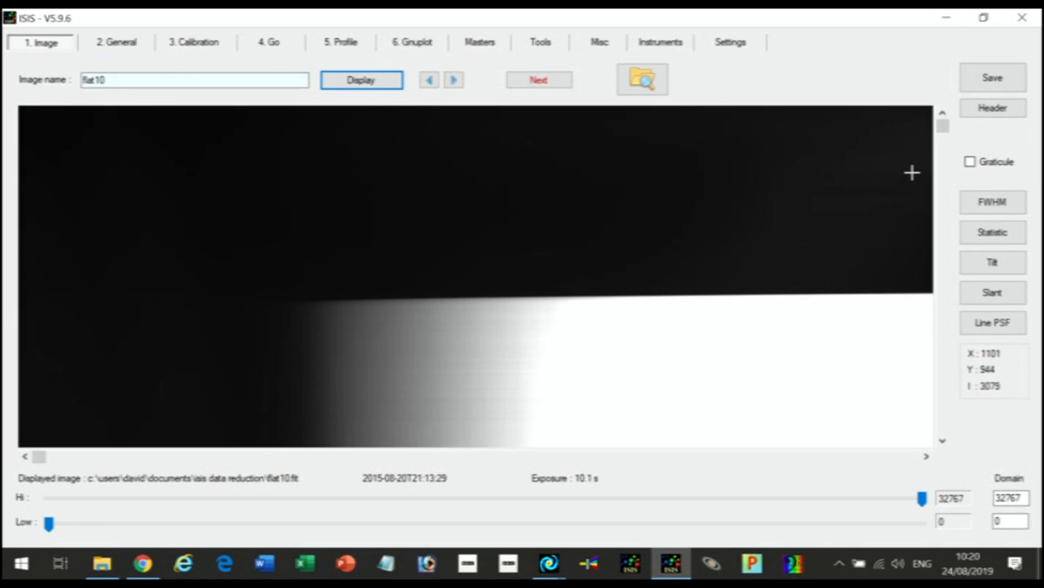
pyautogui.moveTo(943, 125); pyautogui.dragTo(942, 250)
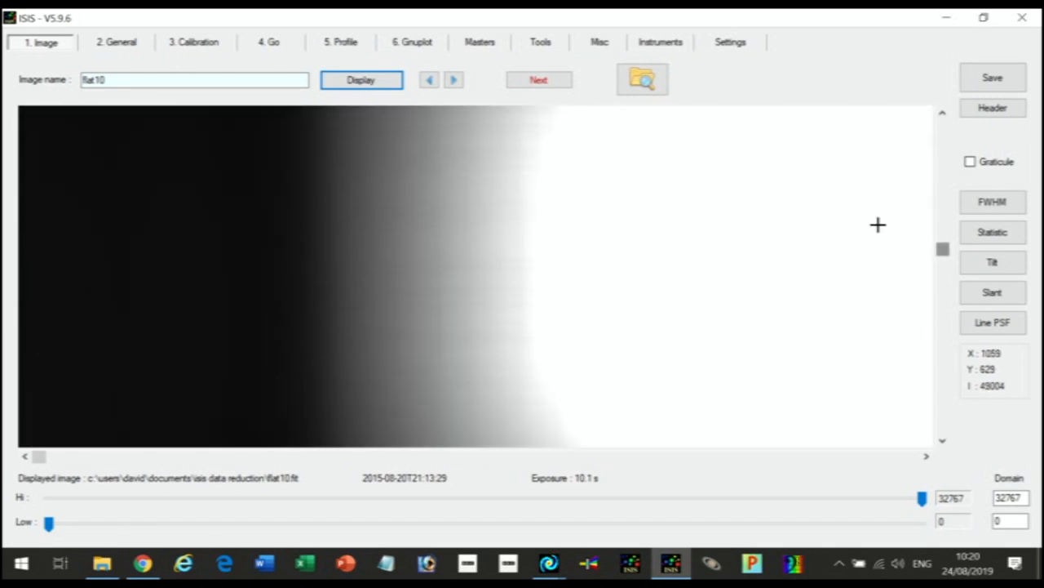
# Step: Review the general processing parameters, the file renaming and index conversion tools, and the file name suffix fields
pyautogui.click(122, 45)
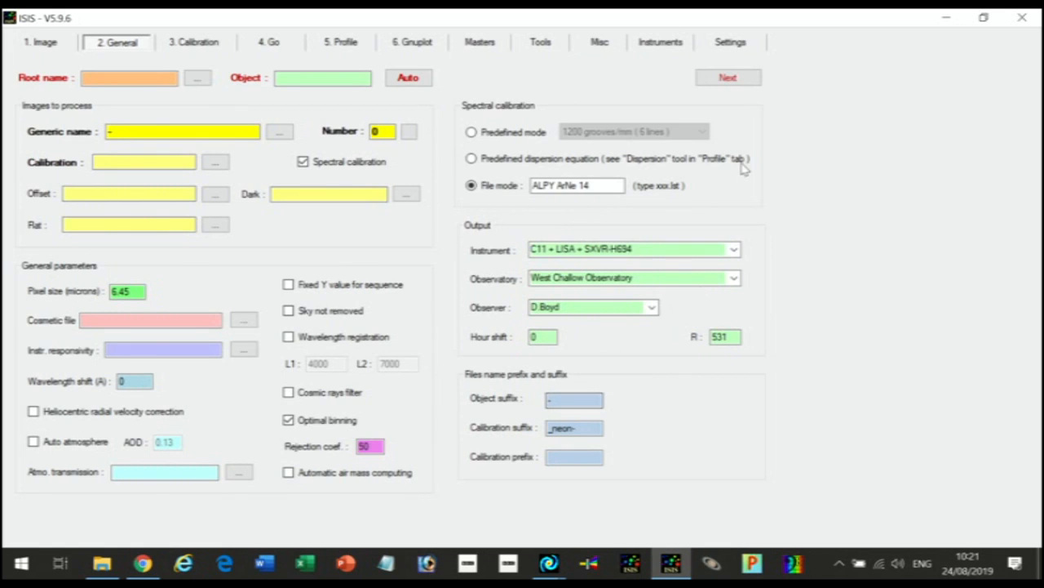
pyautogui.click(601, 45)
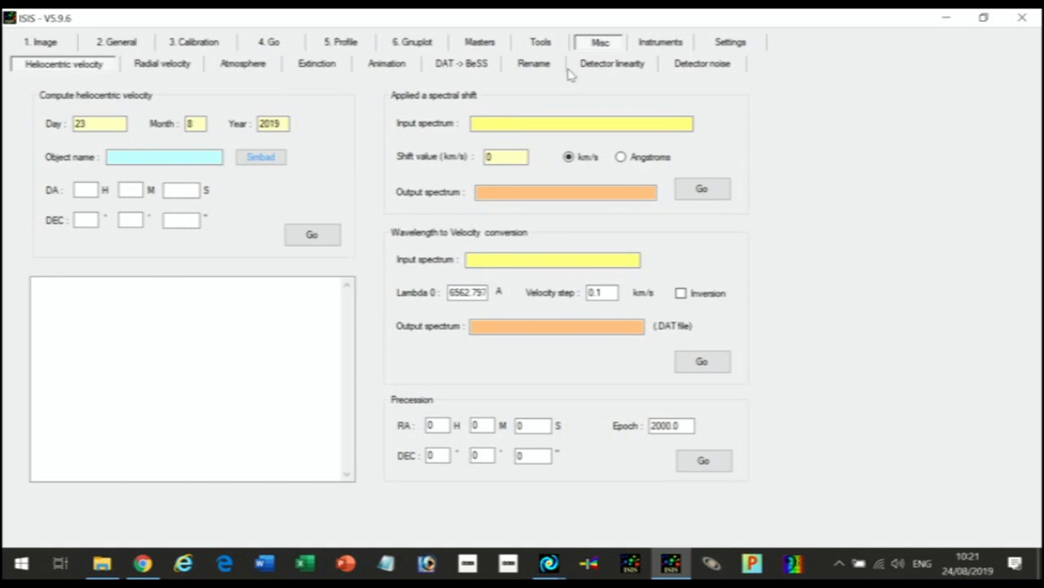
pyautogui.click(537, 69)
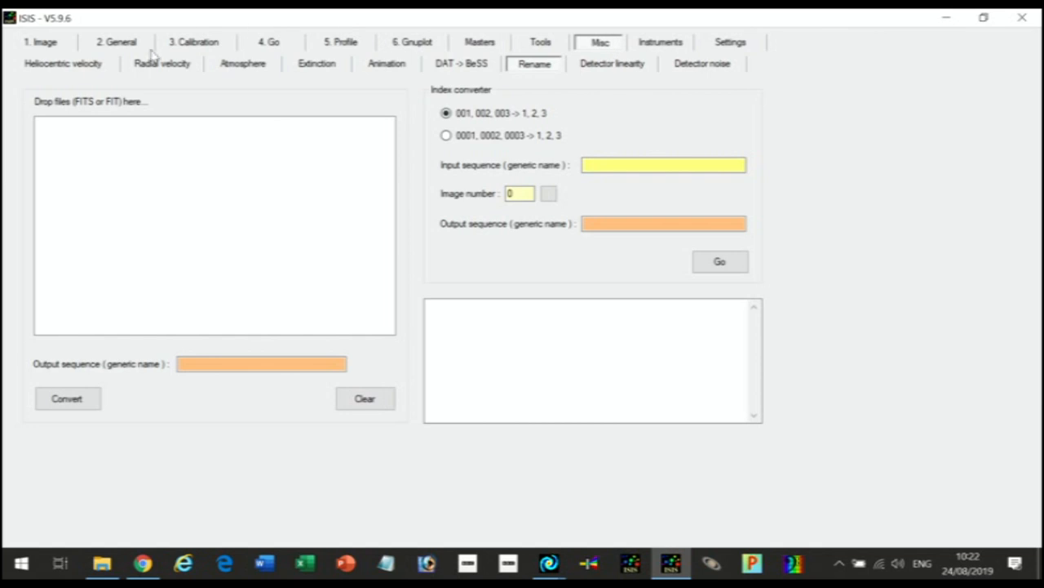
pyautogui.click(118, 43)
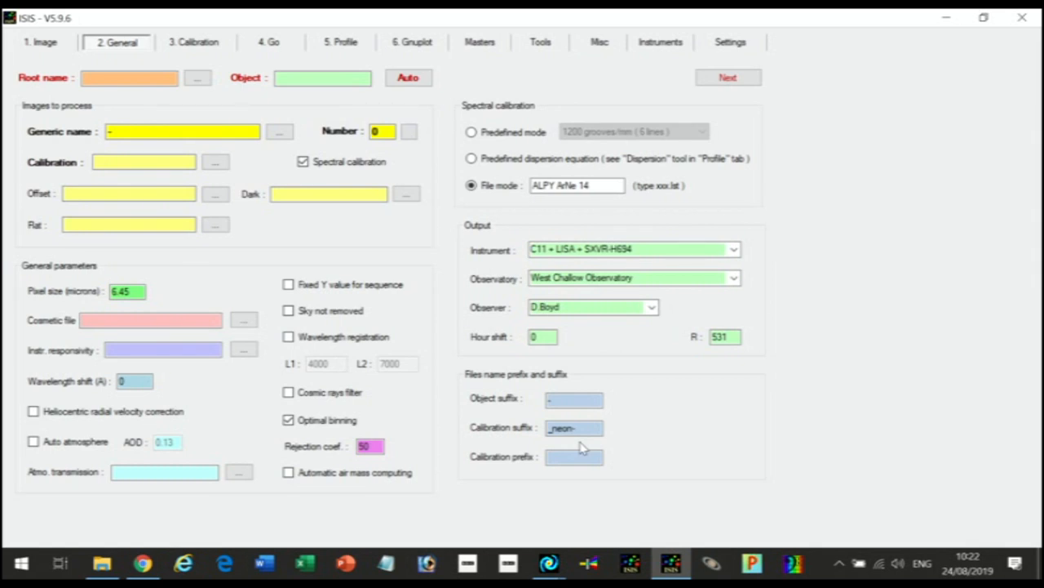
pyautogui.click(566, 428)
# Step: Examine the wavelengths in the ALPY ArNe 14 line list from the Isis Data Reduction folder, close it and check the pixel size in ISIS
pyautogui.click(101, 564)
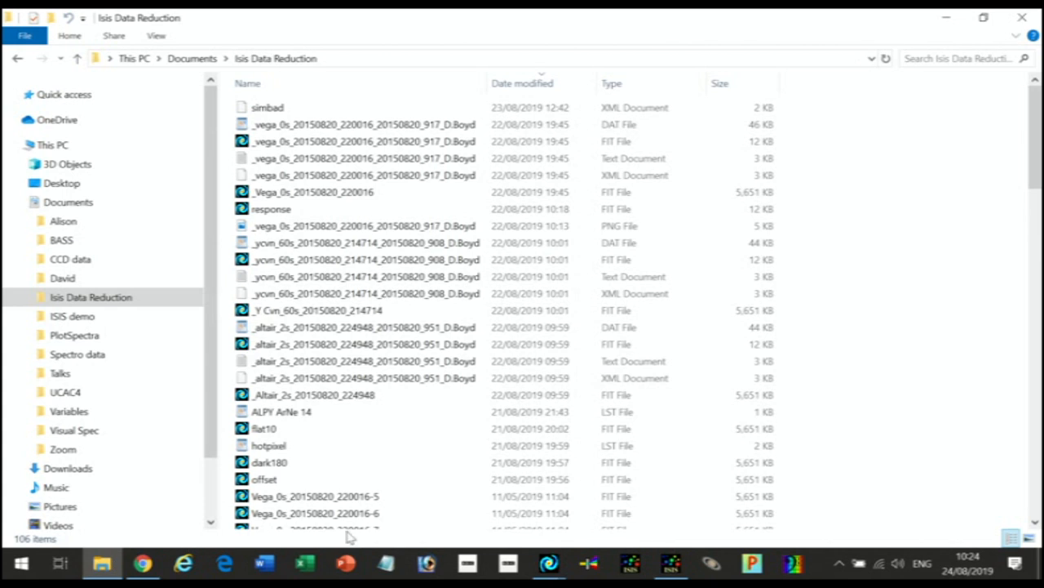
pyautogui.doubleClick(287, 414)
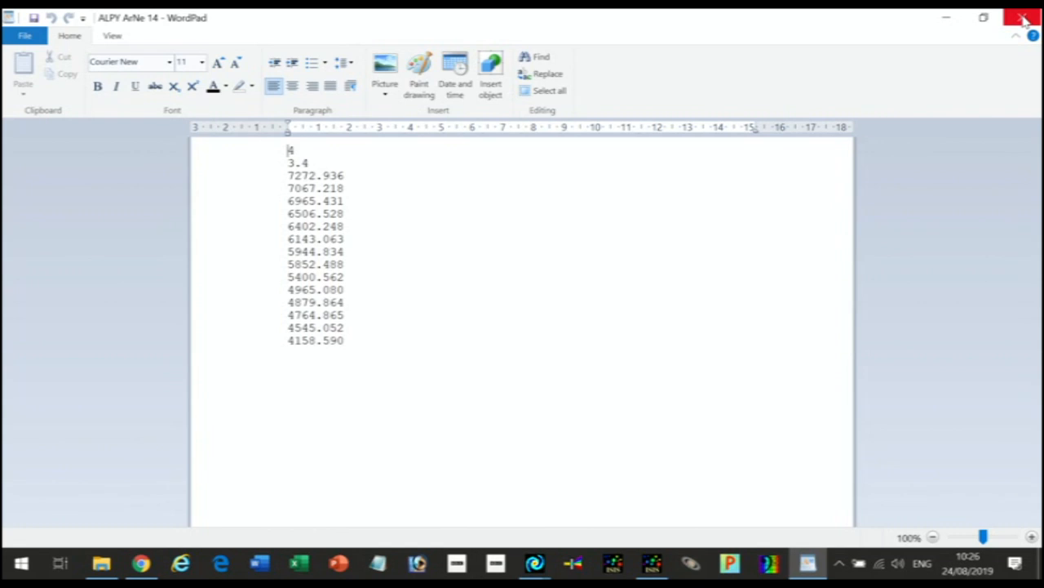
pyautogui.click(1023, 18)
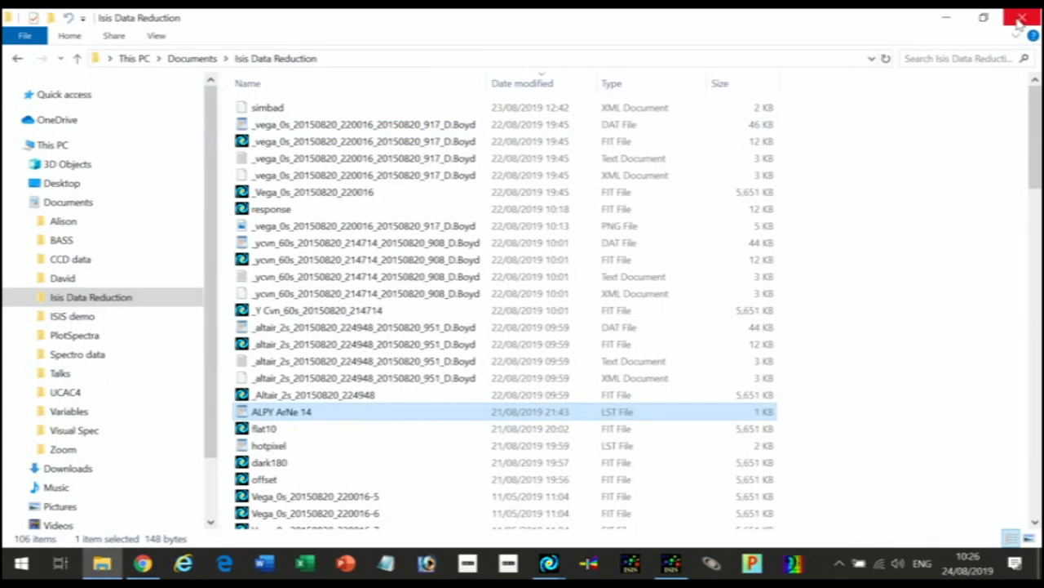
pyautogui.click(671, 565)
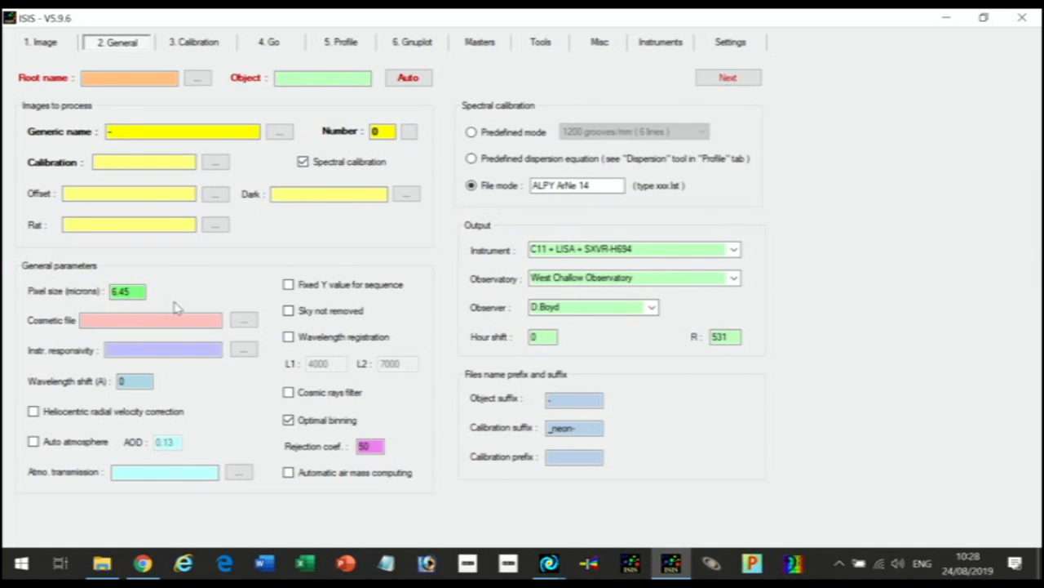
pyautogui.click(132, 291)
# Step: Open the master image computations, and copy the base name Offset_0s_20150819_222602 from the first offset file in the Isis Data Reduction folder
pyautogui.click(481, 43)
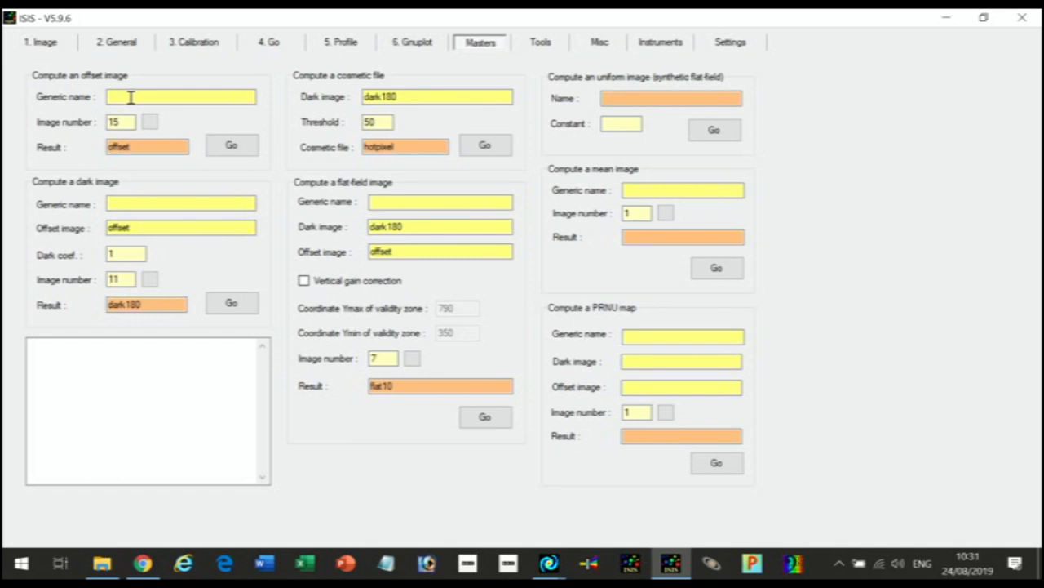
pyautogui.click(101, 566)
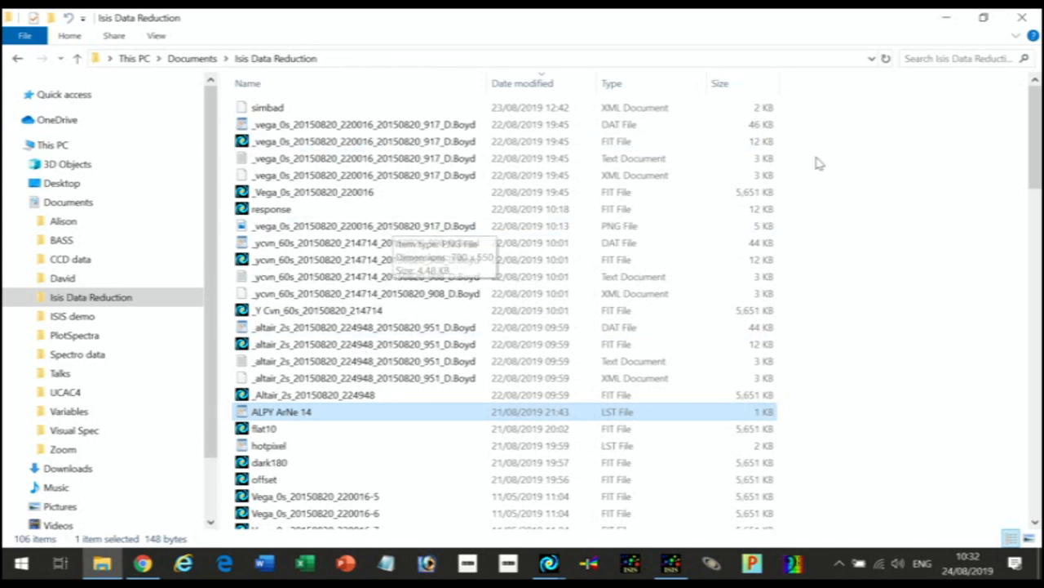
pyautogui.moveTo(1039, 131); pyautogui.dragTo(1038, 282)
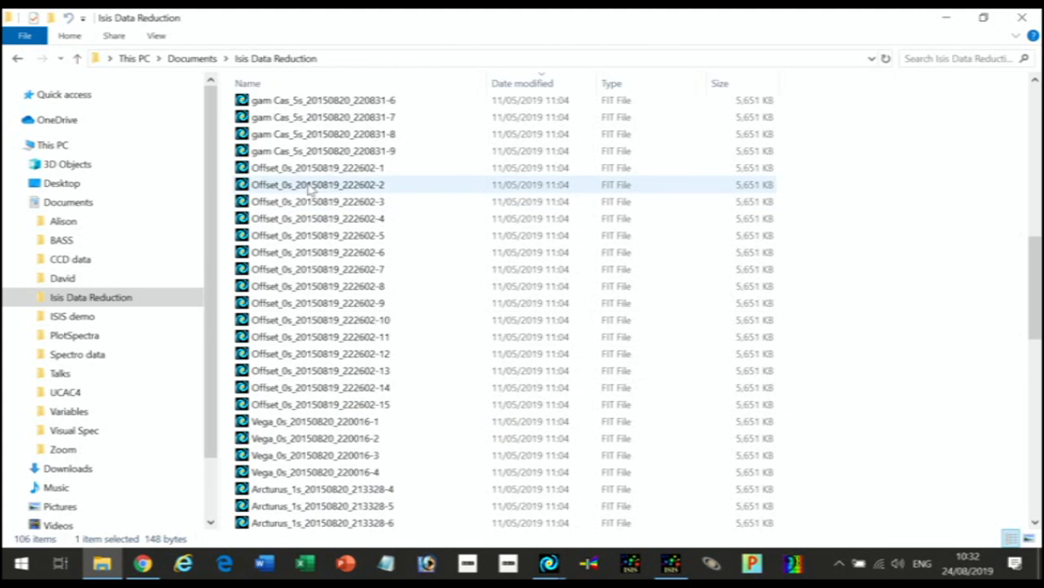
pyautogui.click(256, 168)
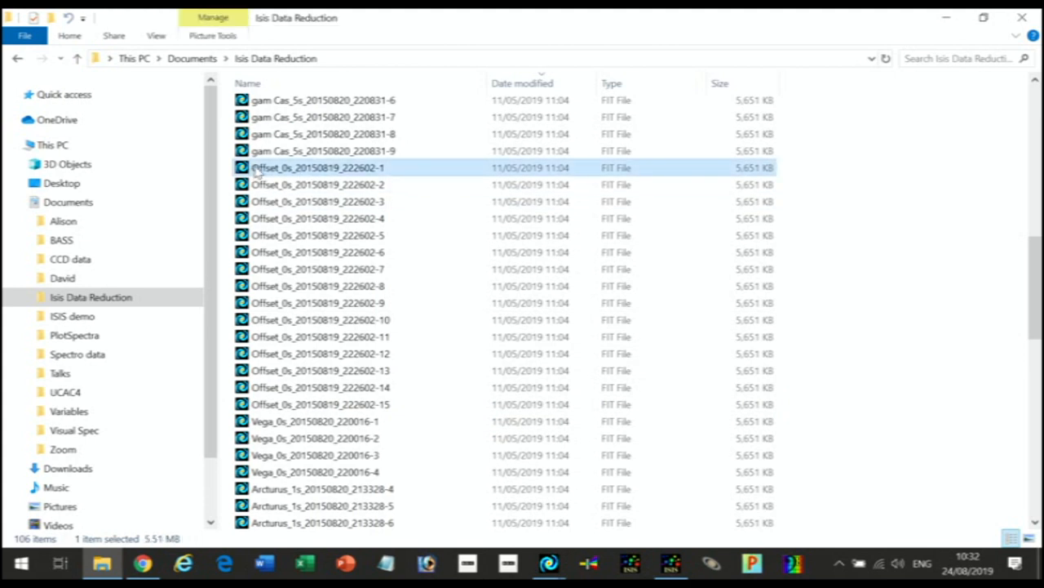
pyautogui.click(263, 167)
pyautogui.moveTo(253, 167); pyautogui.dragTo(377, 170)
pyautogui.hotkey('ctrl', 'c')
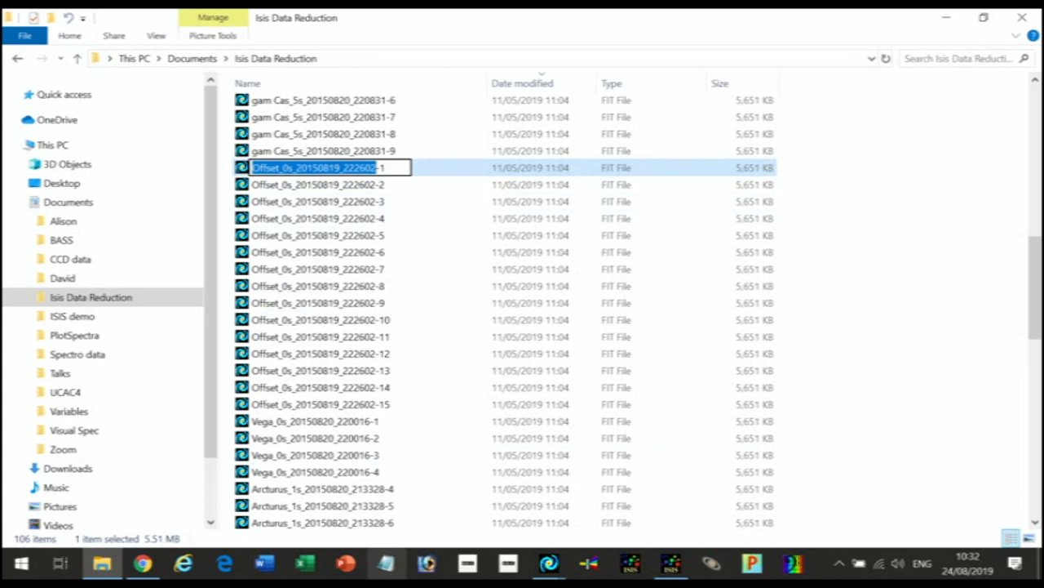
# Step: Compute the master offset image in ISIS from the 15 frames with the generic name Offset_0s_20150819_222602-, saving the result as offset
pyautogui.click(671, 563)
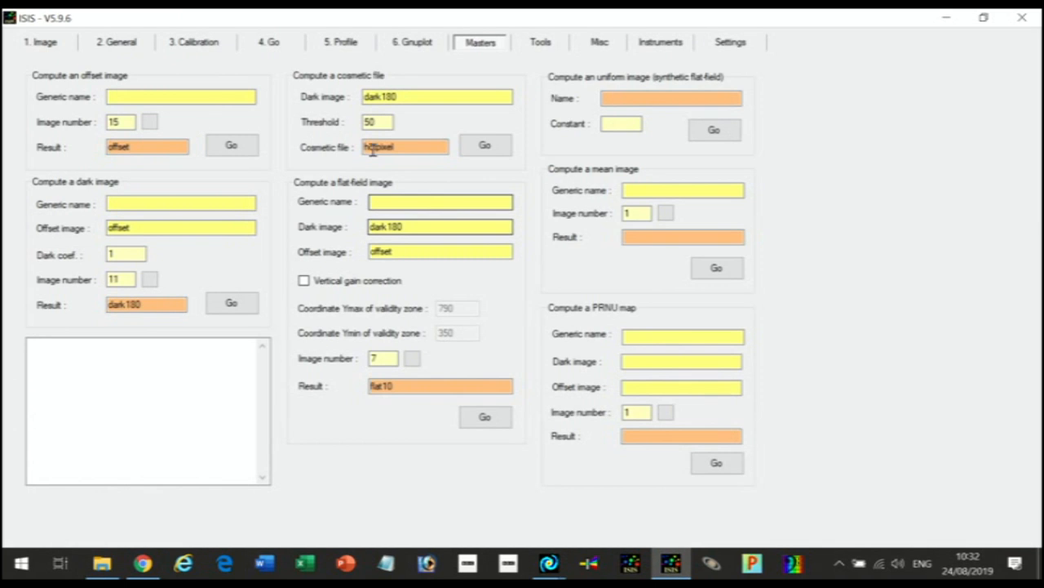
pyautogui.click(122, 96)
pyautogui.hotkey('ctrl', 'v')
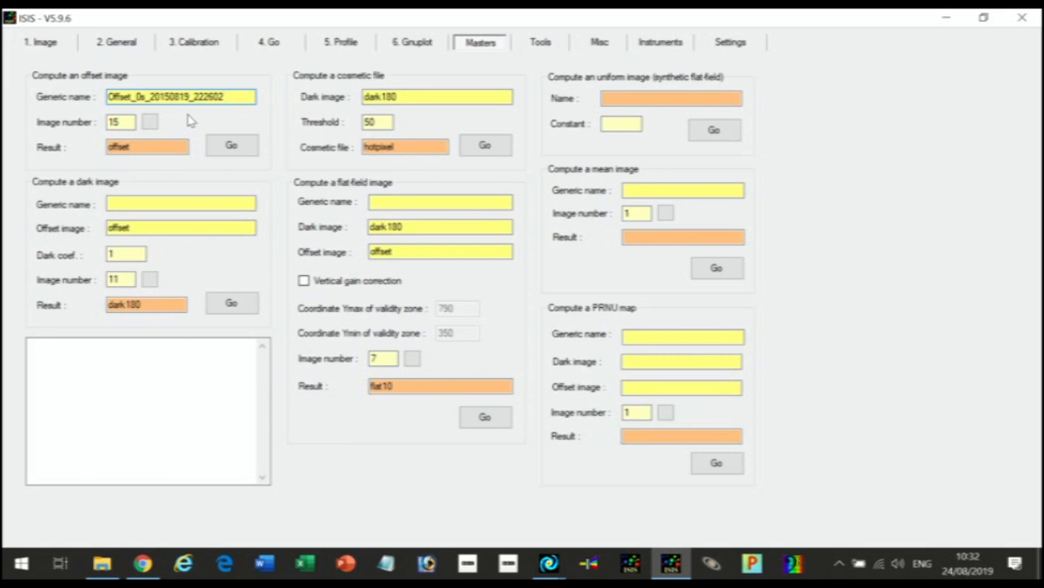
pyautogui.write('-')
pyautogui.click(149, 122)
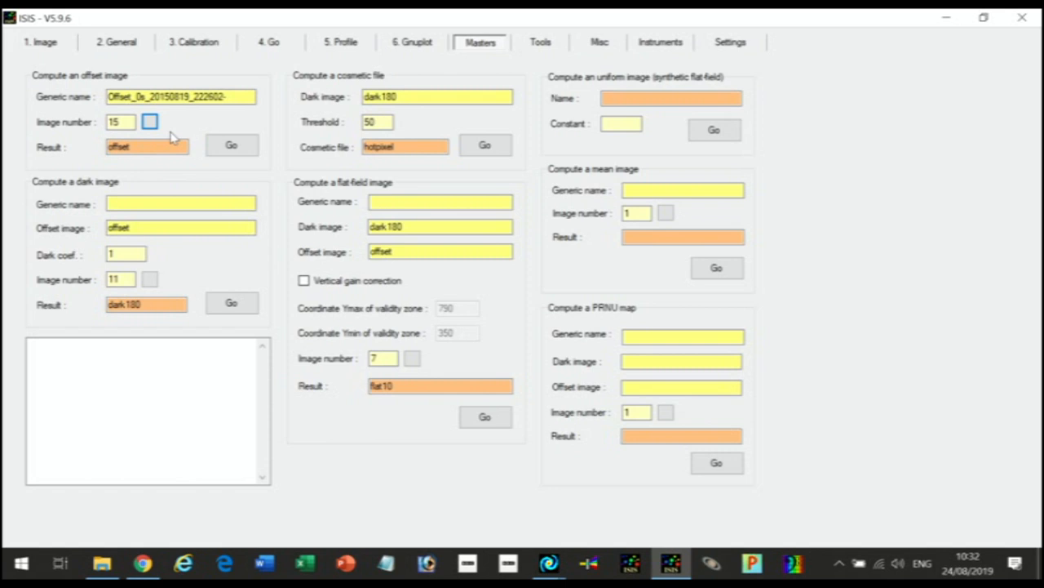
pyautogui.click(232, 147)
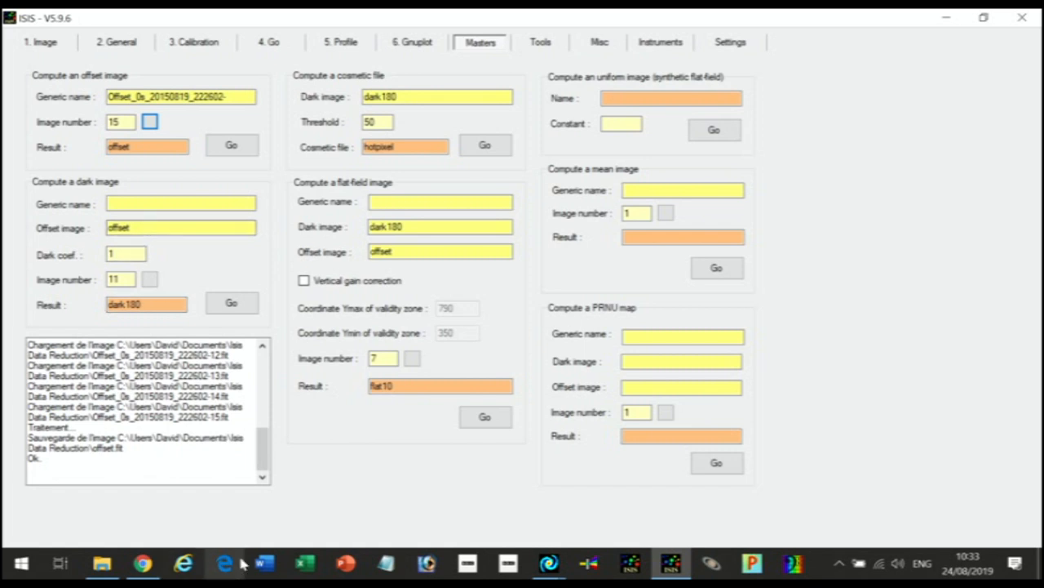
# Step: Find the dark frames in the Isis Data Reduction folder and select the base name Dark_180s_20150819_232807 of the first one for copying
pyautogui.click(109, 572)
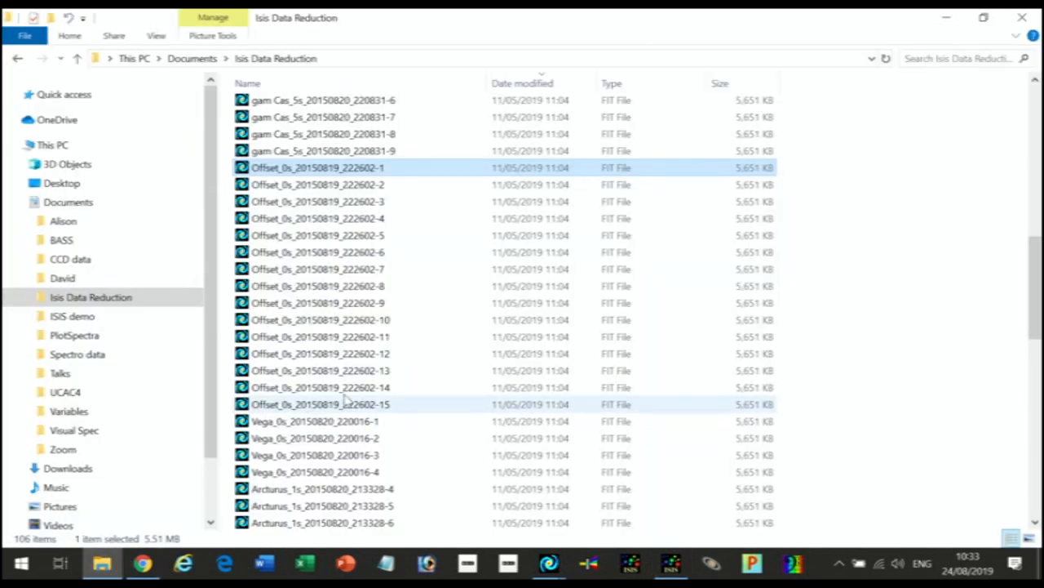
pyautogui.scroll(-5, 355, 412)
pyautogui.scroll(-5, 355, 418)
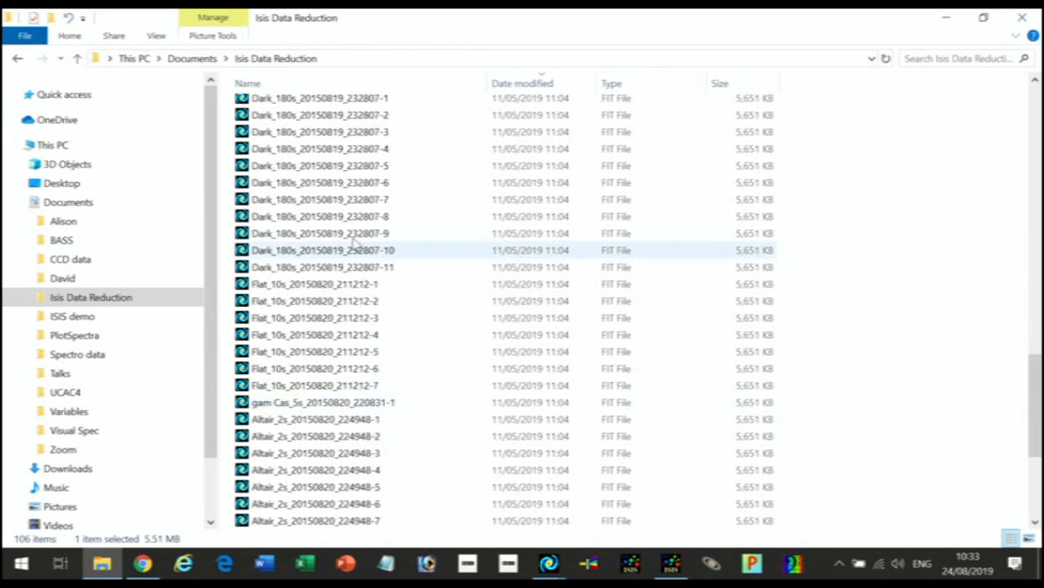
pyautogui.scroll(1, 294, 124)
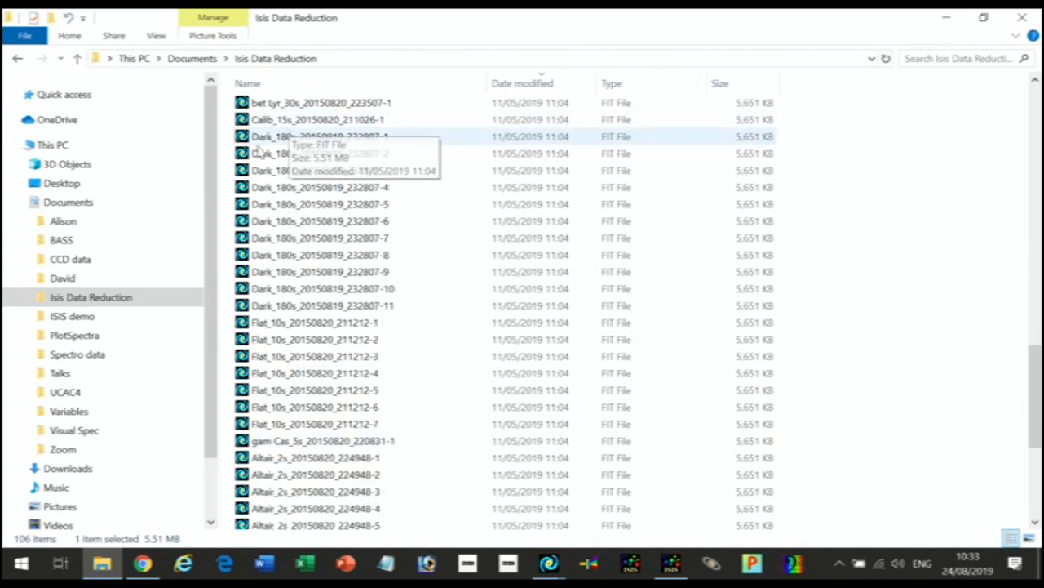
pyautogui.click(259, 137)
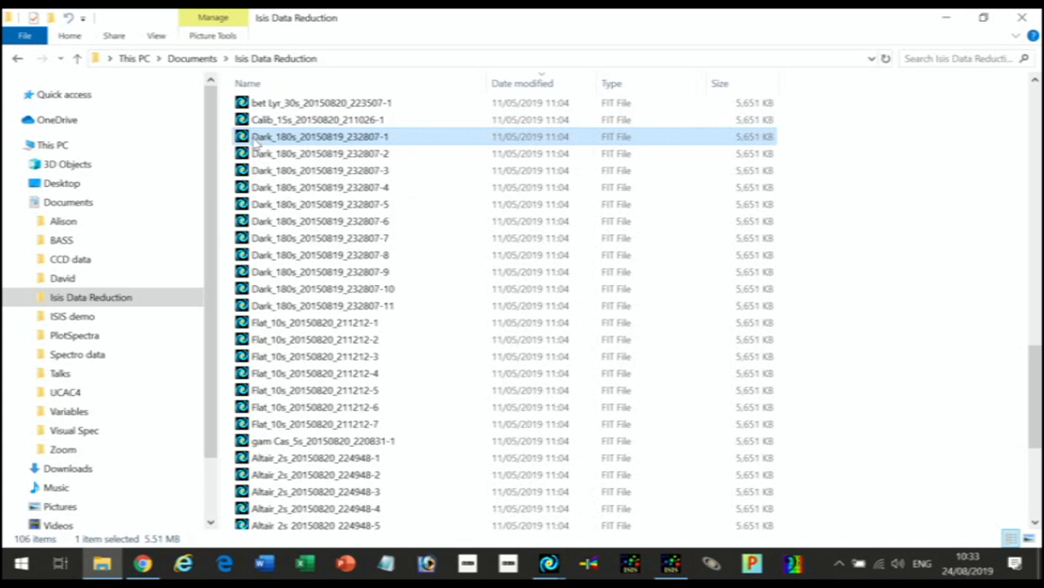
pyautogui.click(260, 137)
pyautogui.moveTo(255, 138); pyautogui.dragTo(382, 147)
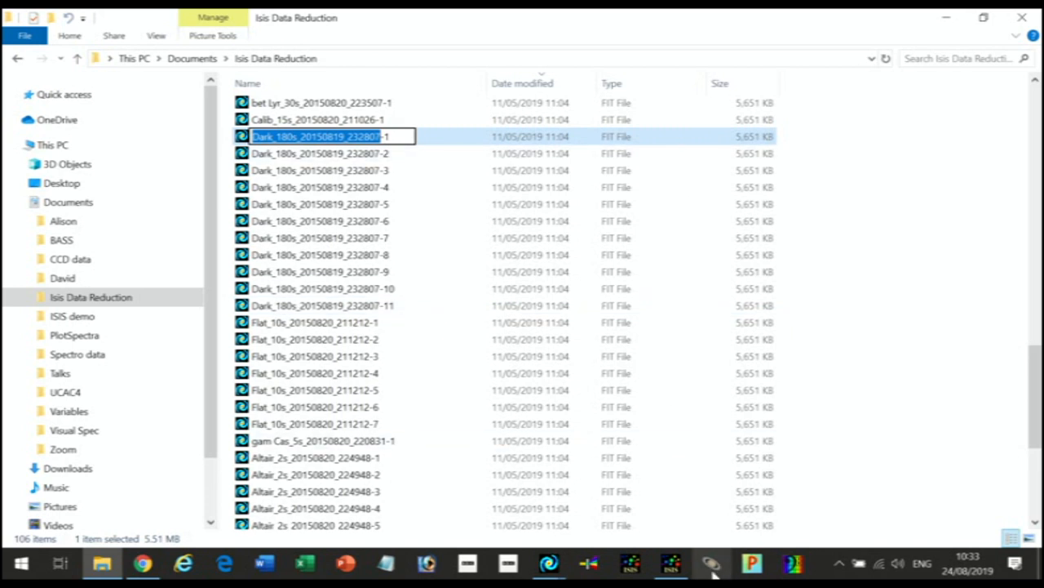
# Step: Switch back to ISIS and check the working directory in the program settings
pyautogui.click(674, 569)
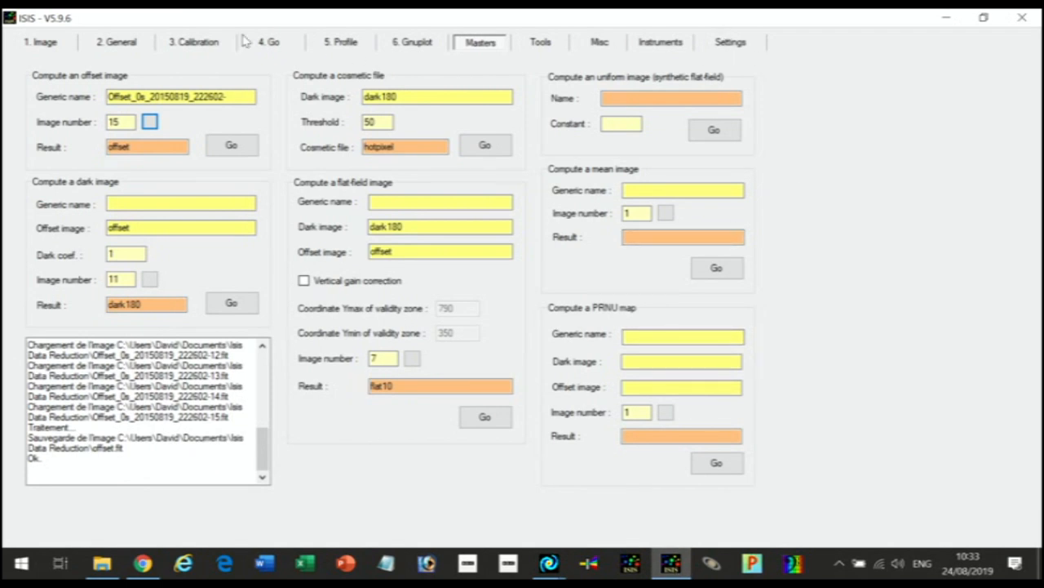
pyautogui.click(734, 51)
pyautogui.click(298, 167)
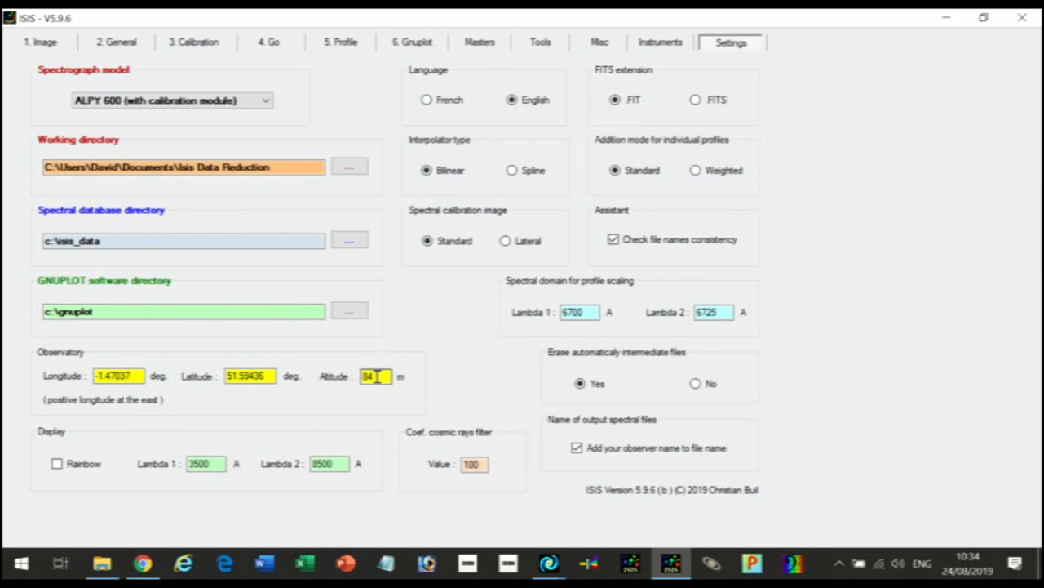
# Step: Switch to the Isis Data Reduction folder and copy the base name Dark_180s_20150819_232807 from the first dark file
pyautogui.click(104, 570)
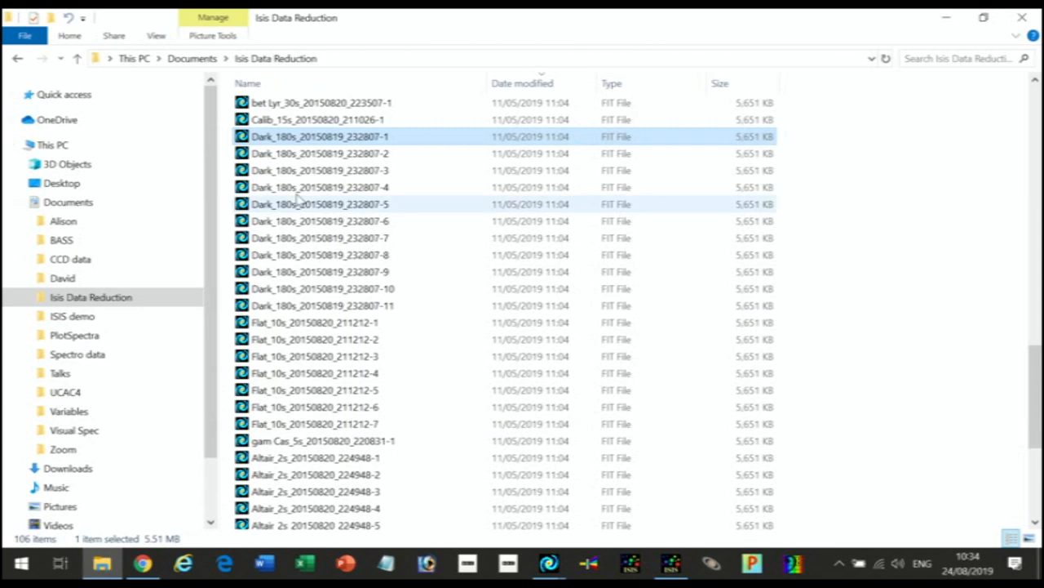
pyautogui.click(310, 139)
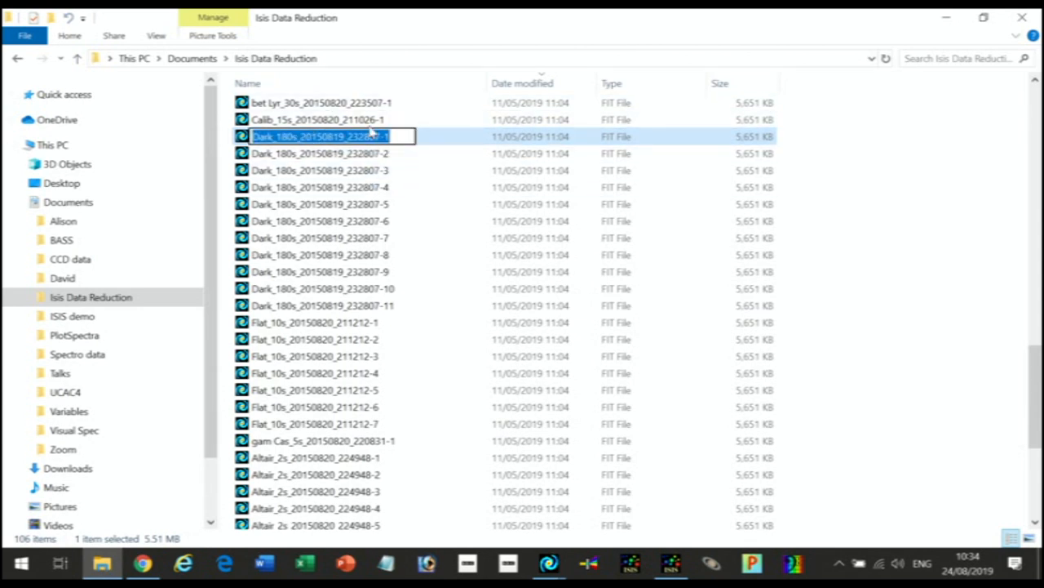
pyautogui.click(364, 120)
pyautogui.click(334, 137)
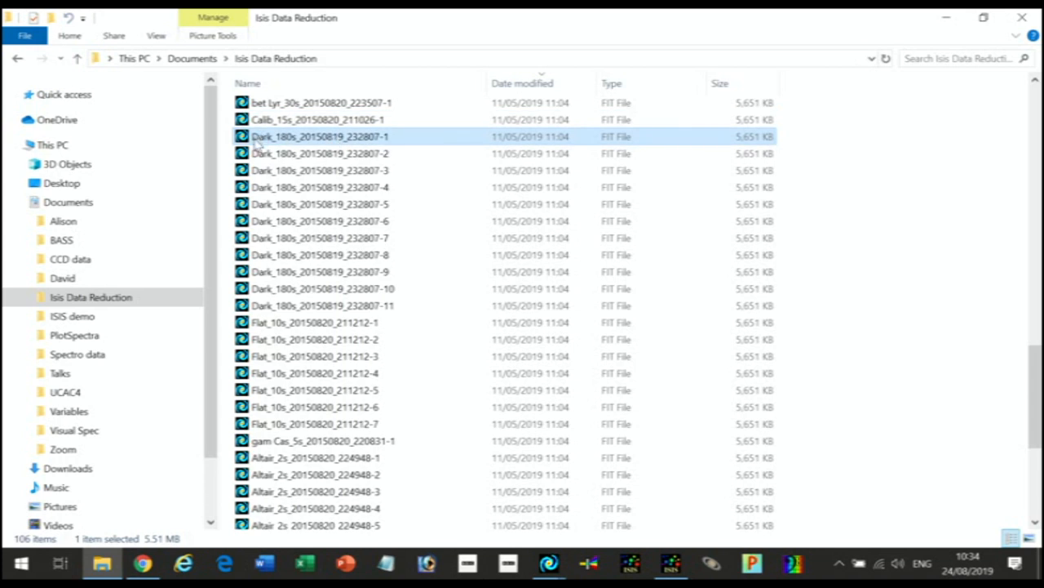
pyautogui.click(271, 140)
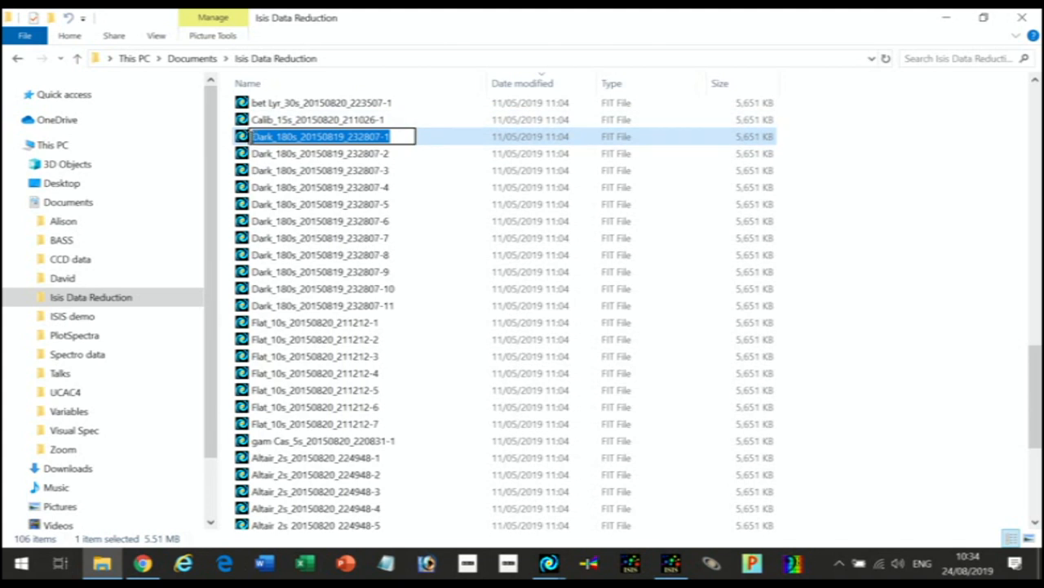
pyautogui.moveTo(253, 136); pyautogui.dragTo(384, 153)
pyautogui.hotkey('ctrl', 'c')
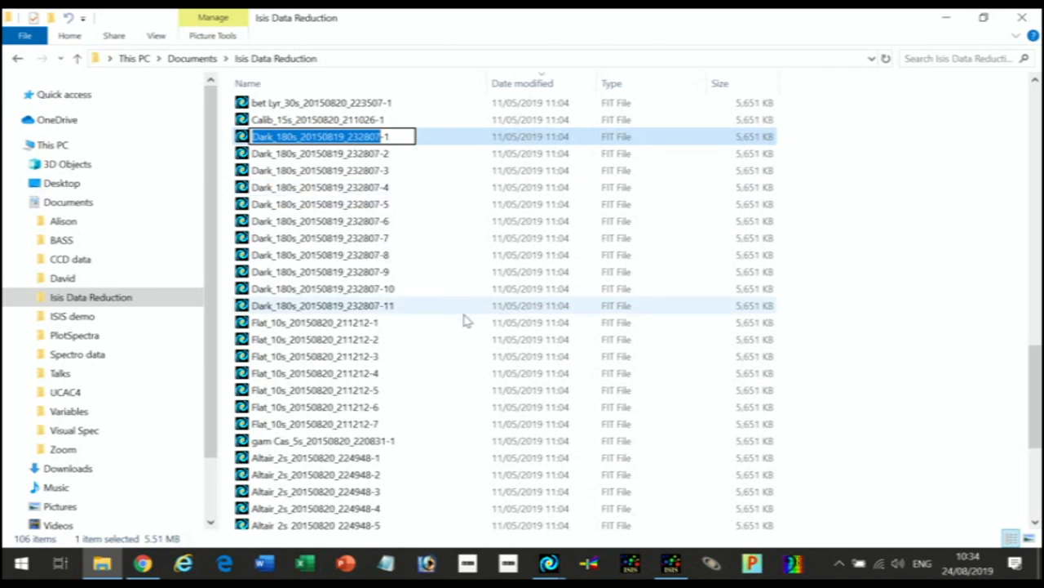
# Step: Compute the master dark in ISIS from the 11 frames with generic name Dark_180s_20150819_232807-, using the offset image offset and saving the result as dark180
pyautogui.click(498, 575)
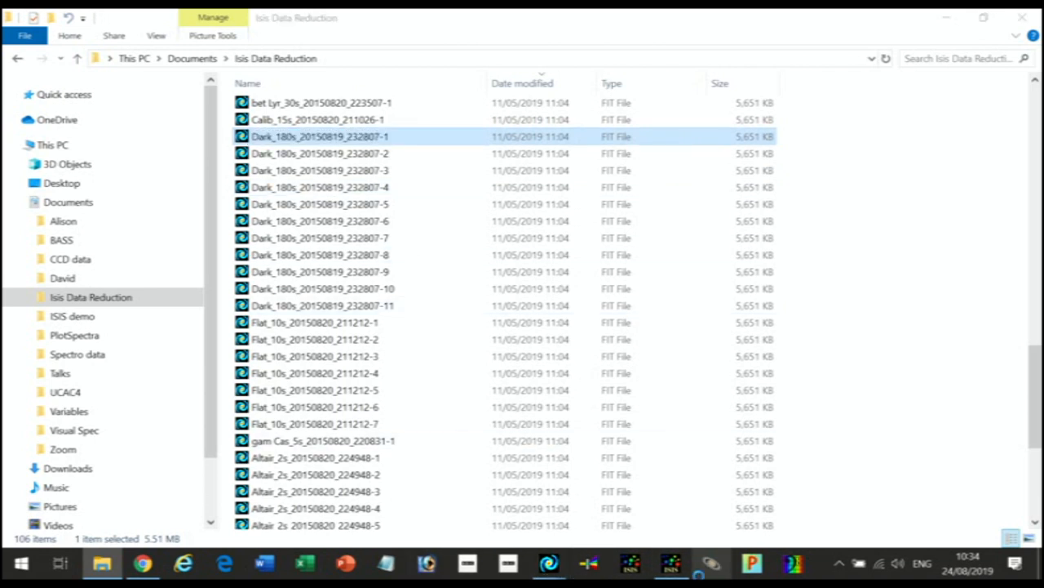
pyautogui.click(671, 565)
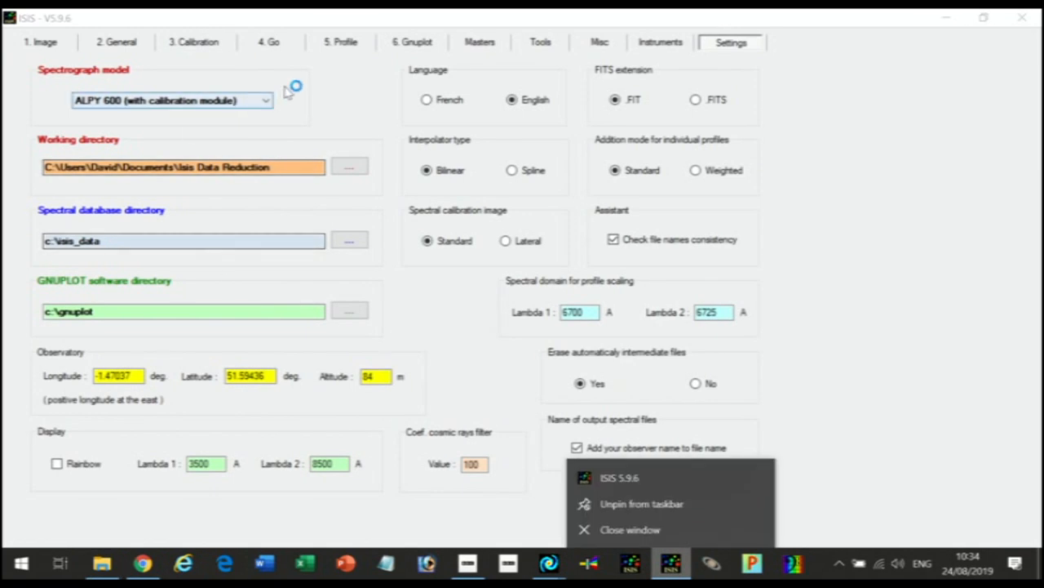
pyautogui.click(481, 43)
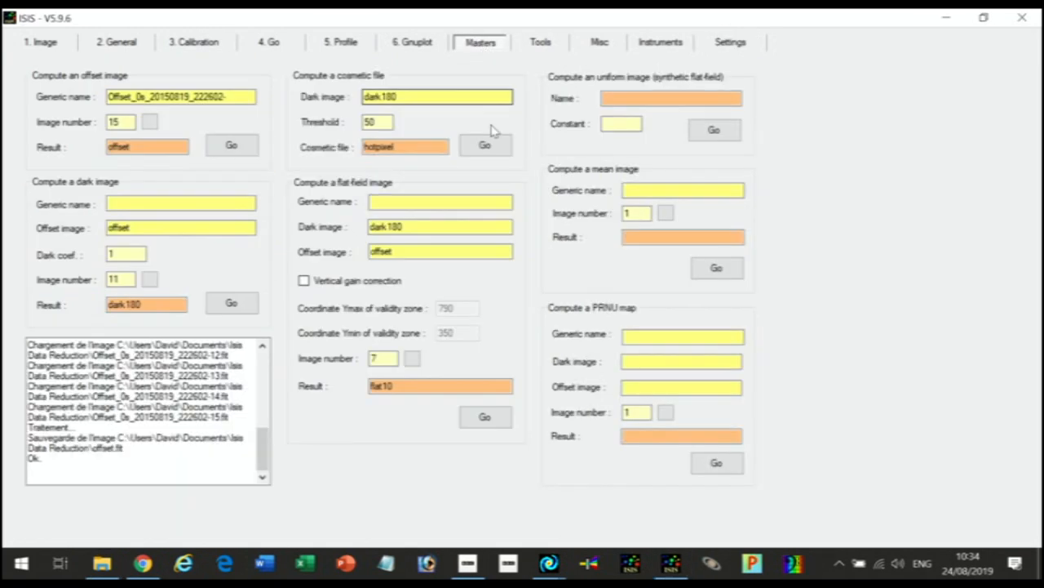
pyautogui.click(130, 204)
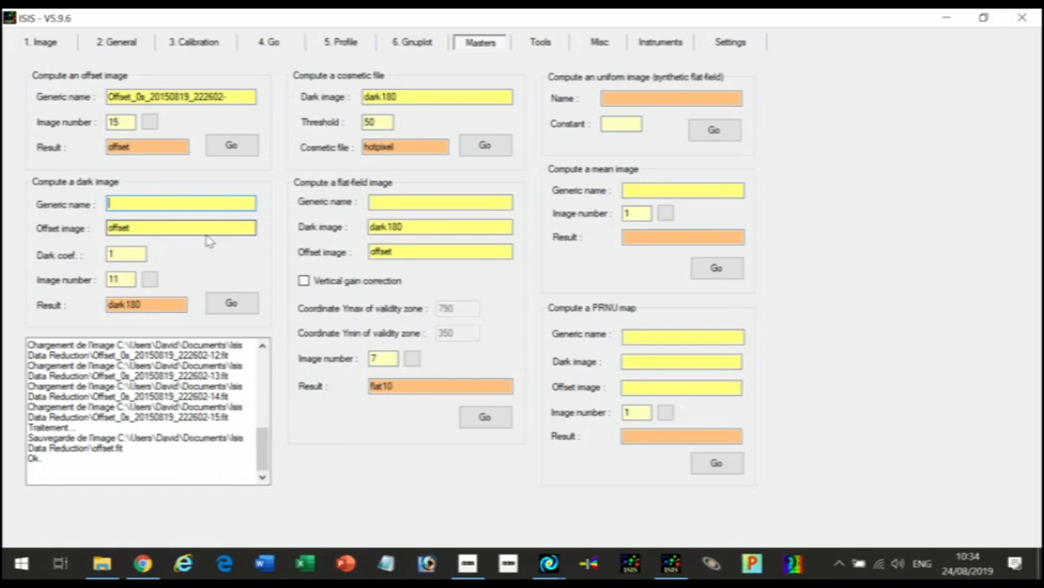
pyautogui.hotkey('ctrl', 'v')
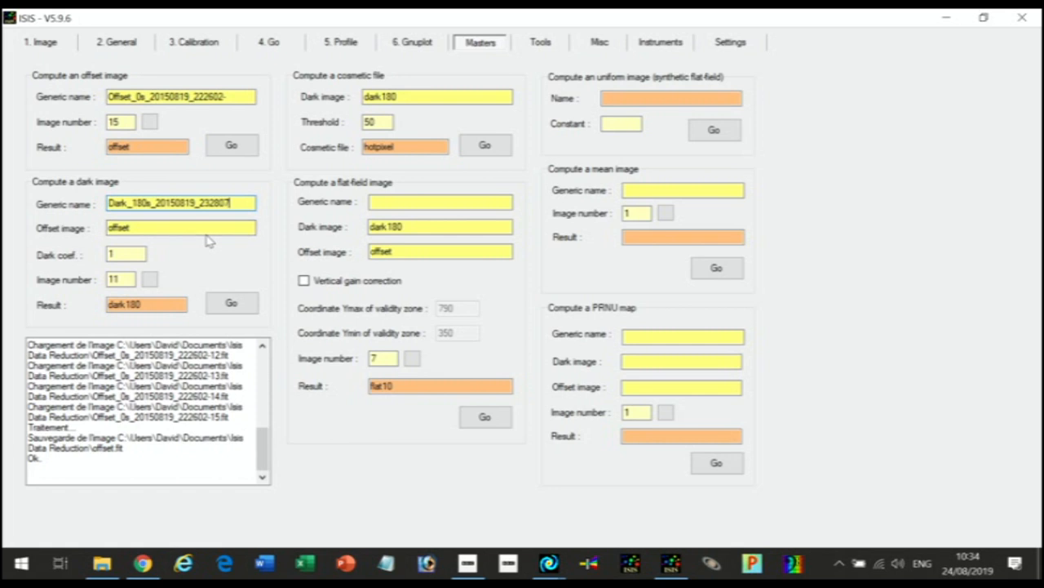
pyautogui.click(149, 280)
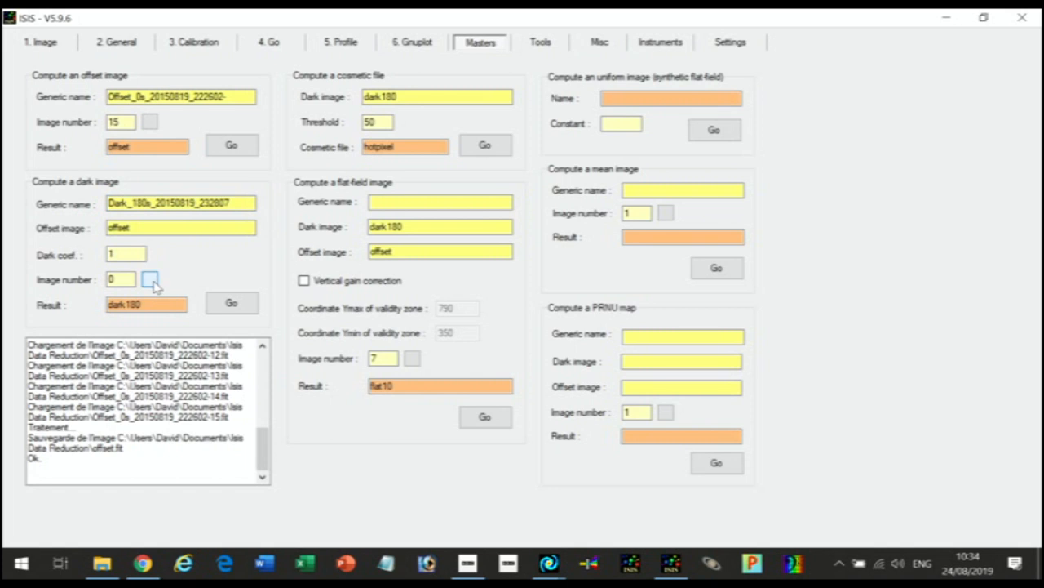
pyautogui.click(234, 204)
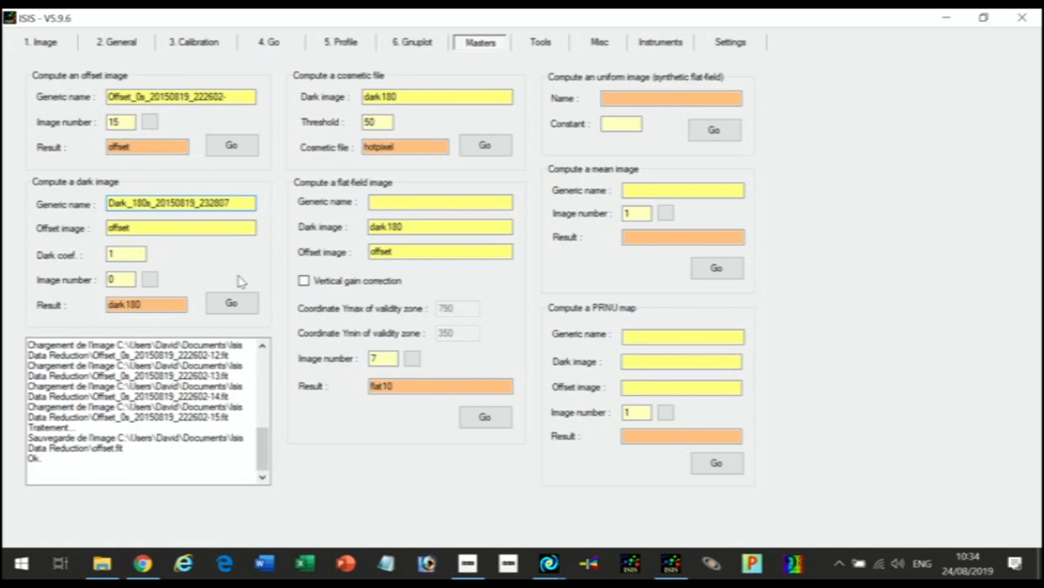
pyautogui.click(150, 280)
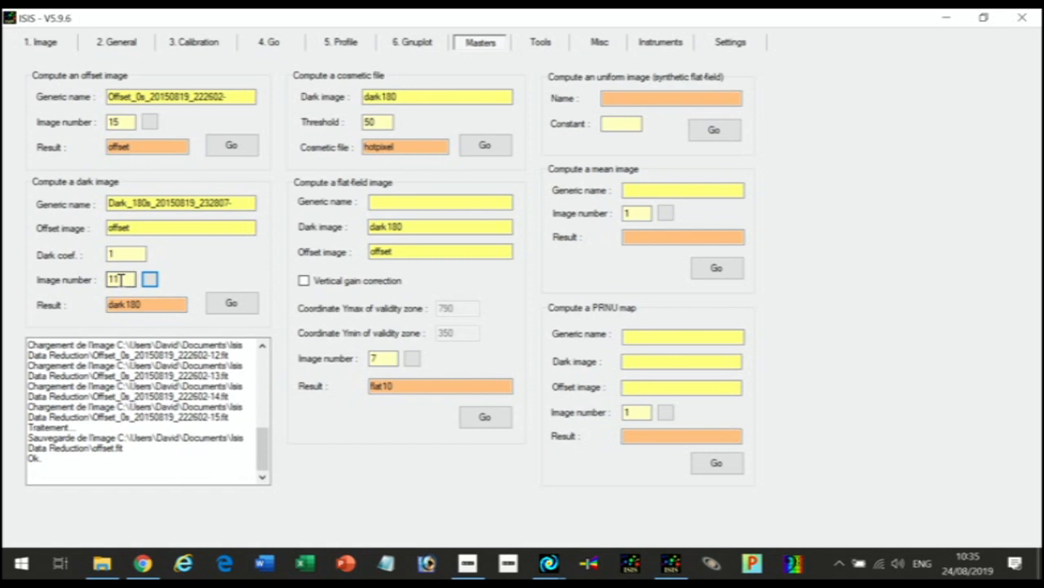
pyautogui.click(232, 305)
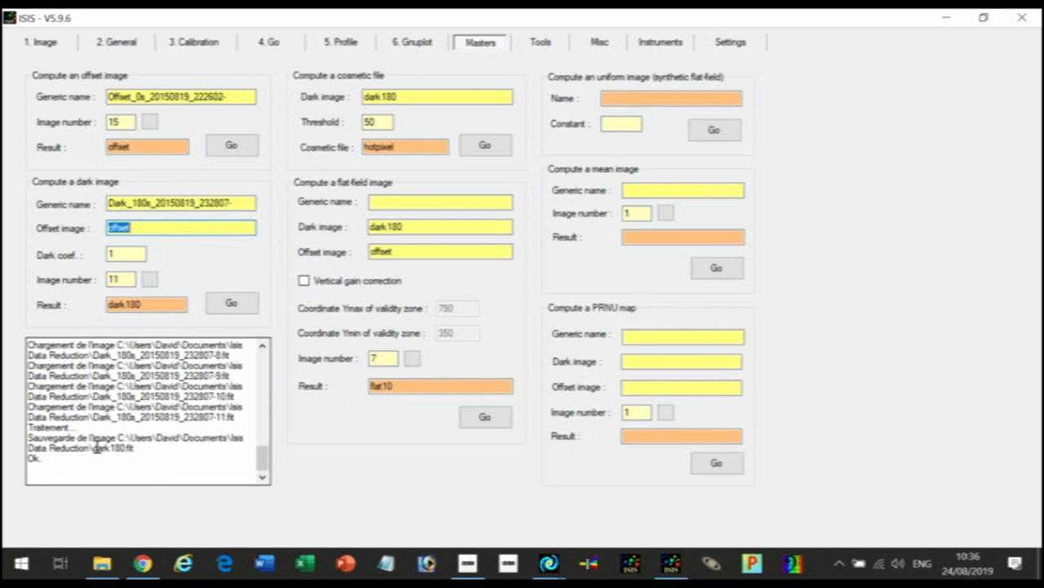
pyautogui.click(157, 227)
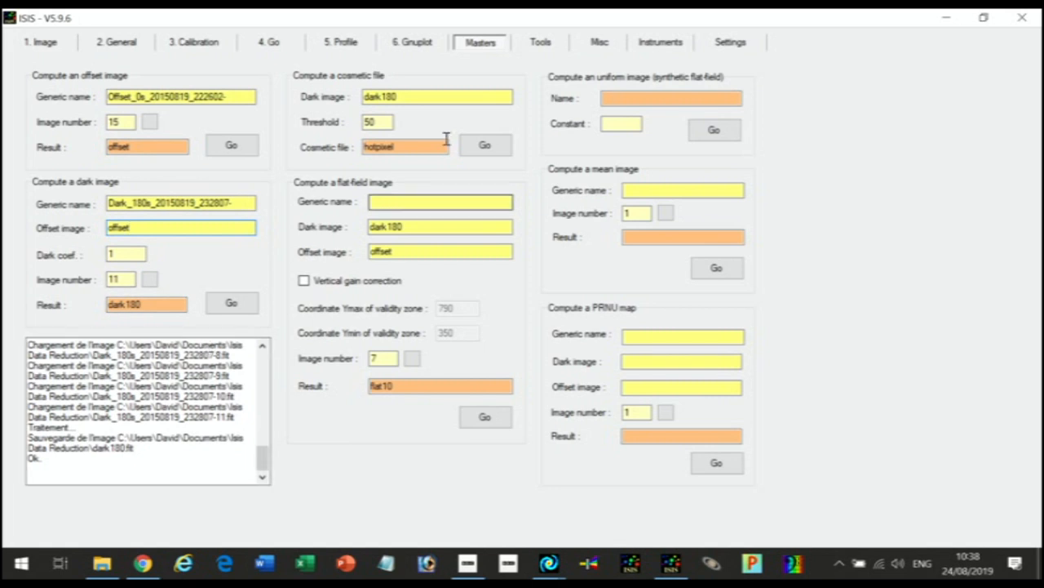
# Step: Clear the output names of the cosmetic file, the master offset image and the master dark image
pyautogui.doubleClick(421, 146)
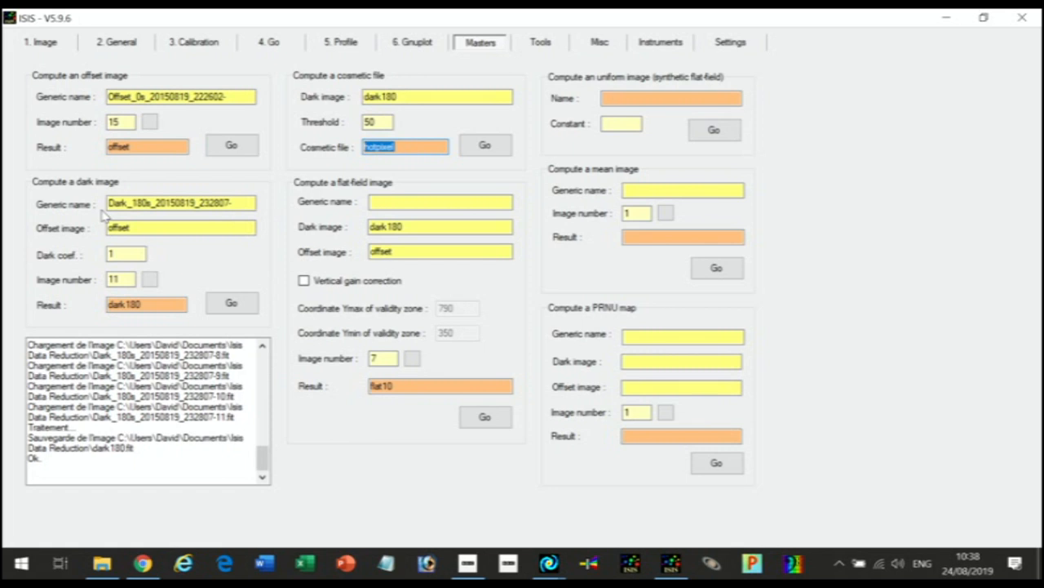
pyautogui.press('BackSpace')
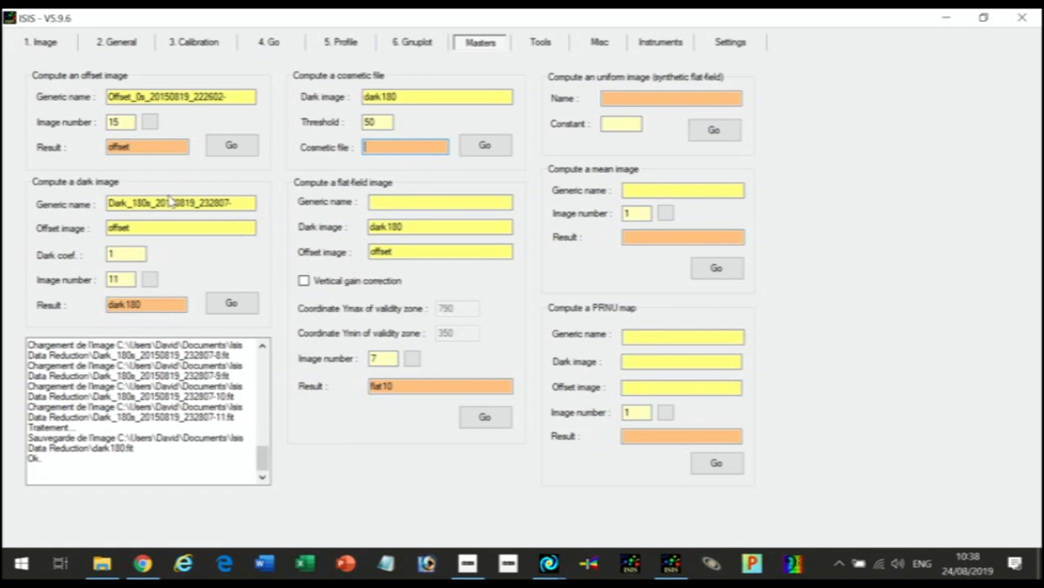
pyautogui.doubleClick(120, 146)
pyautogui.press('BackSpace')
pyautogui.doubleClick(135, 305)
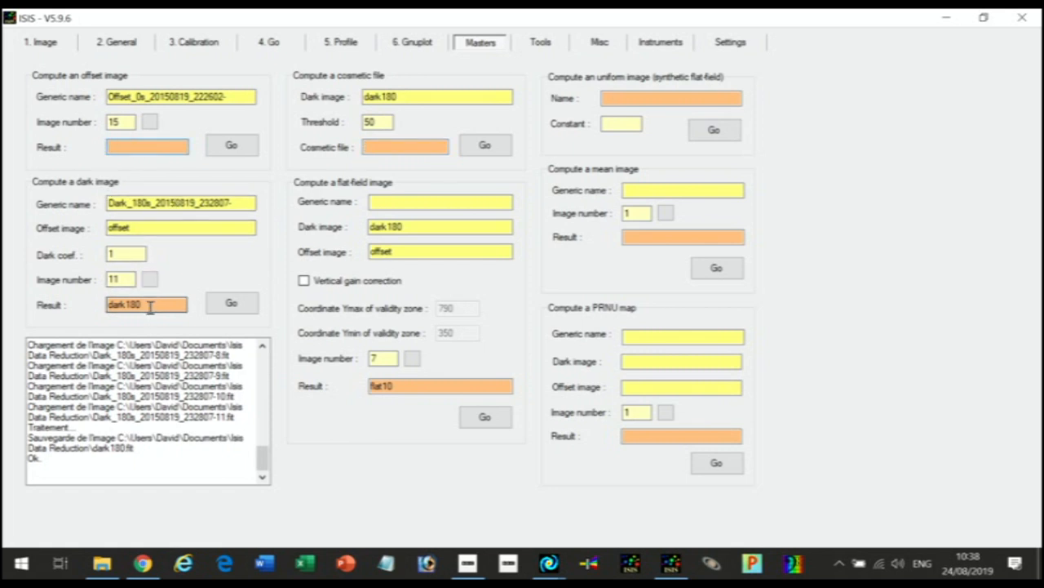
pyautogui.press('BackSpace')
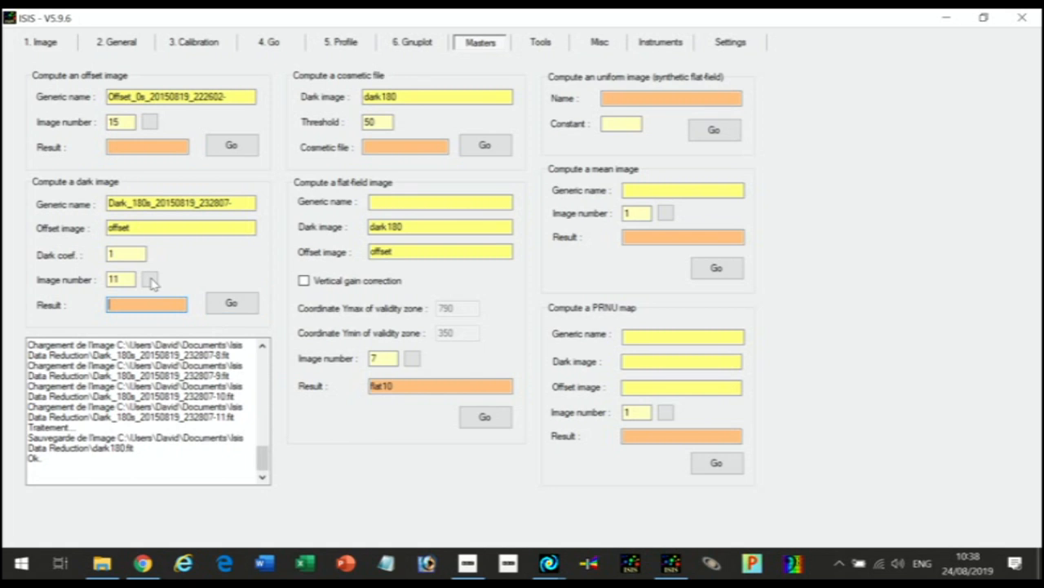
# Step: Name the master offset result offset and compute it again from the 15 offset frames
pyautogui.click(132, 146)
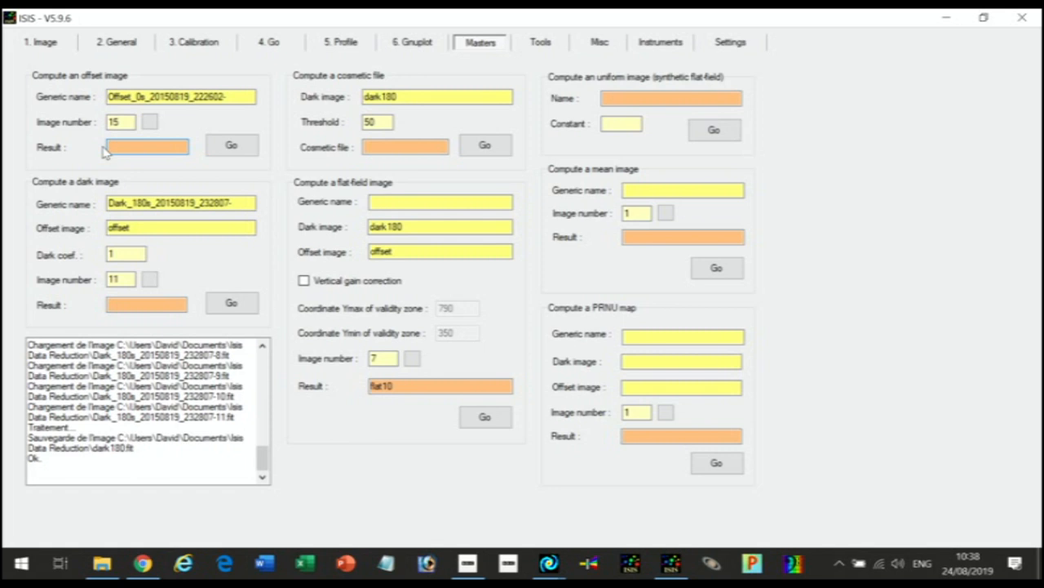
pyautogui.write('offset')
pyautogui.click(230, 146)
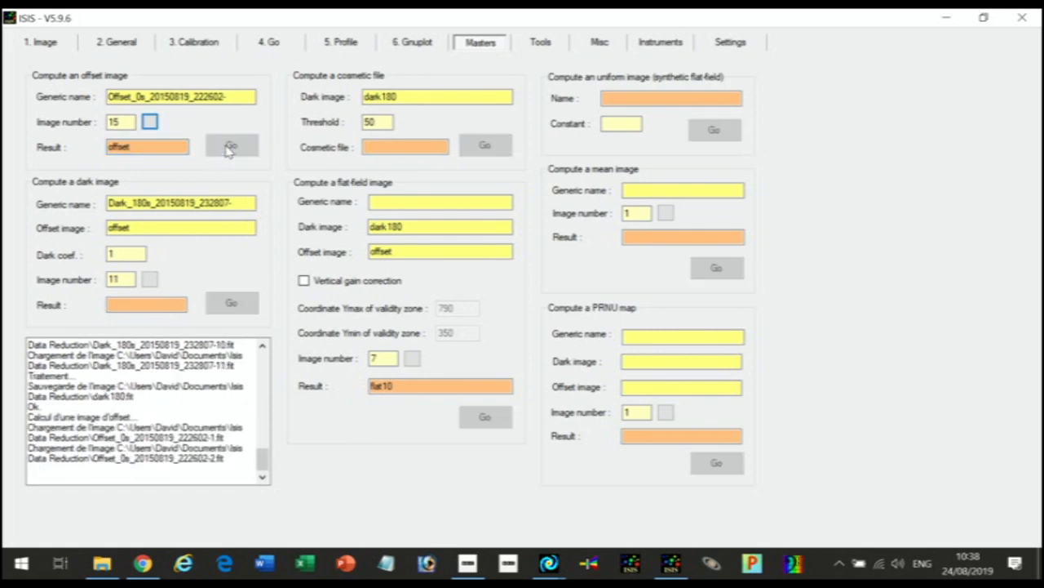
# Step: Name the master dark result dark180 and compute it again from the 11 dark frames
pyautogui.click(120, 305)
pyautogui.write('da')
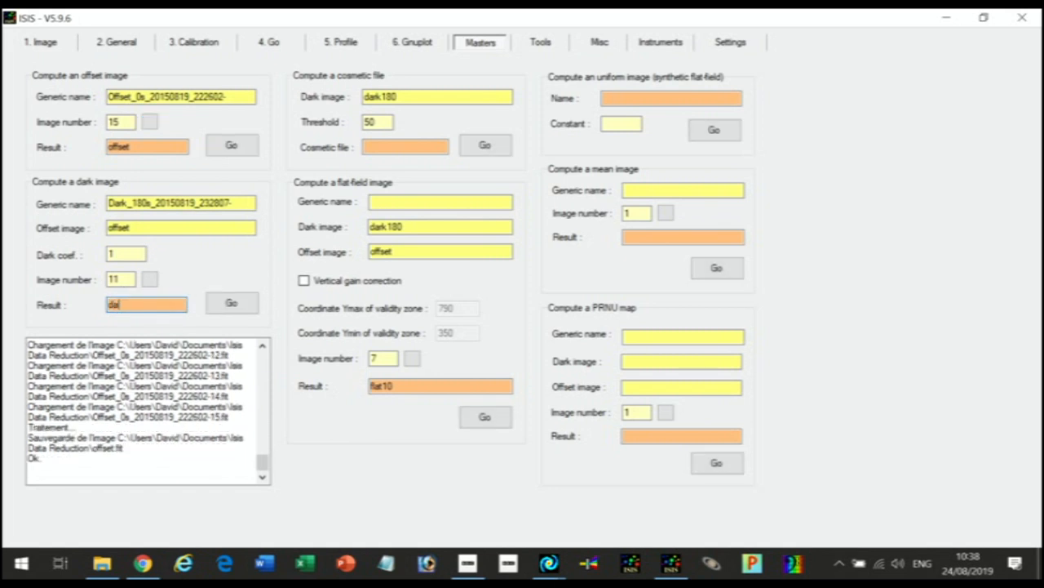
pyautogui.write('rk180')
pyautogui.click(237, 307)
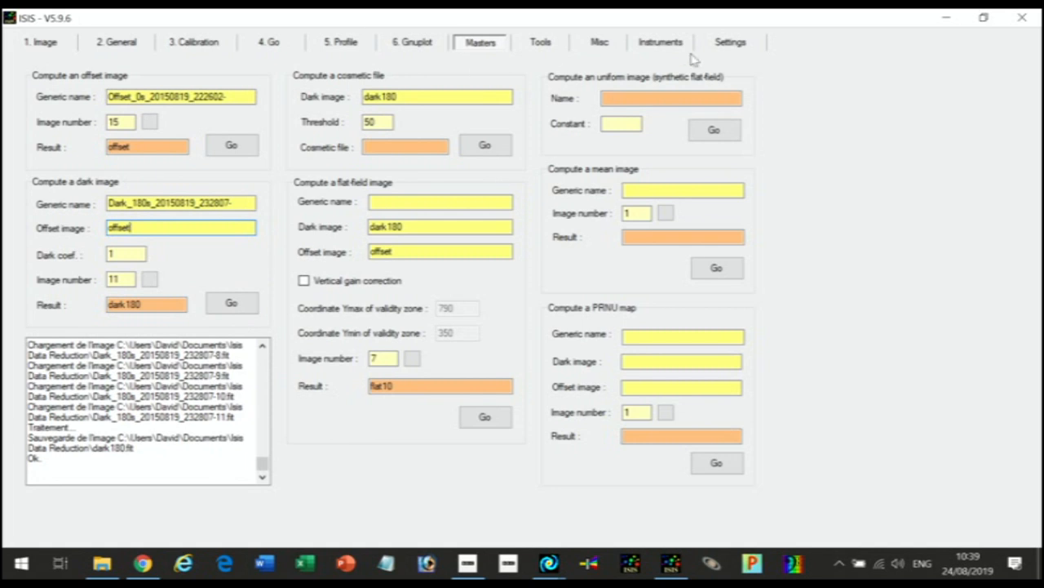
# Step: Review the directories and other program settings, and return to the master image computations
pyautogui.click(730, 45)
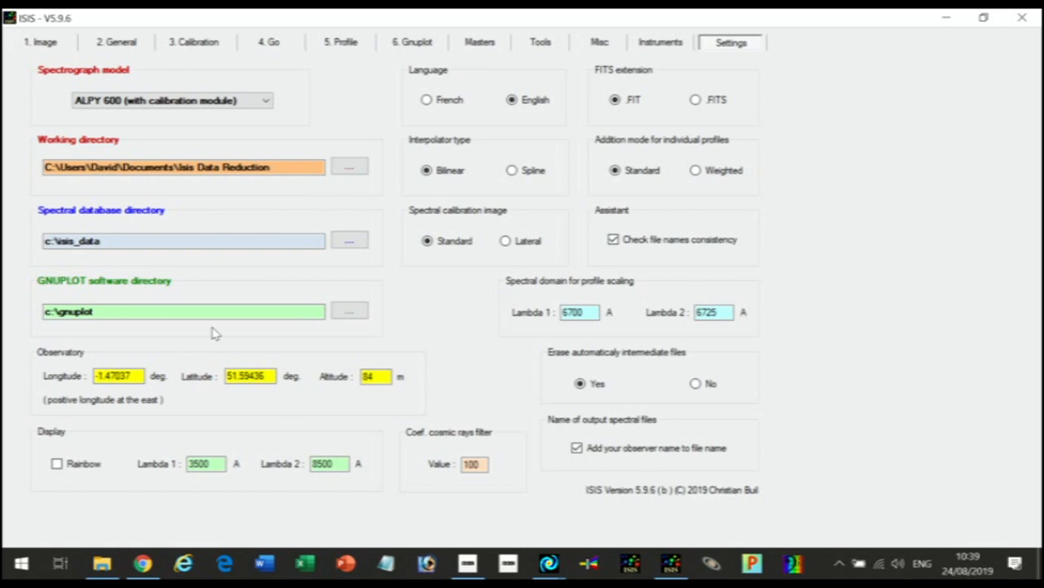
pyautogui.click(479, 45)
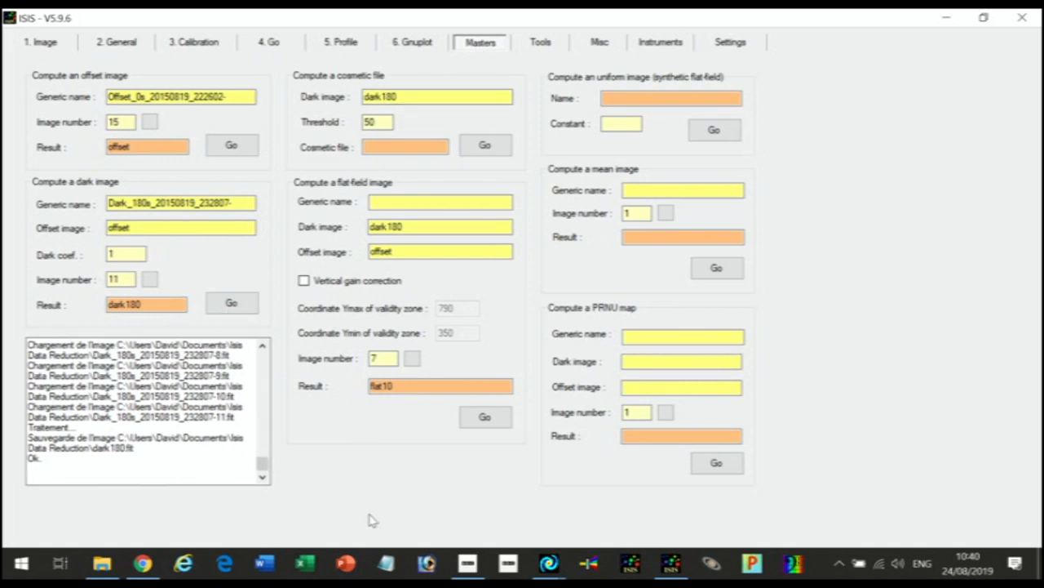
# Step: Inspect the master dark dark180 in Astronomical Image Processing for Windows, close the image and return to ISIS
pyautogui.moveTo(548, 571)
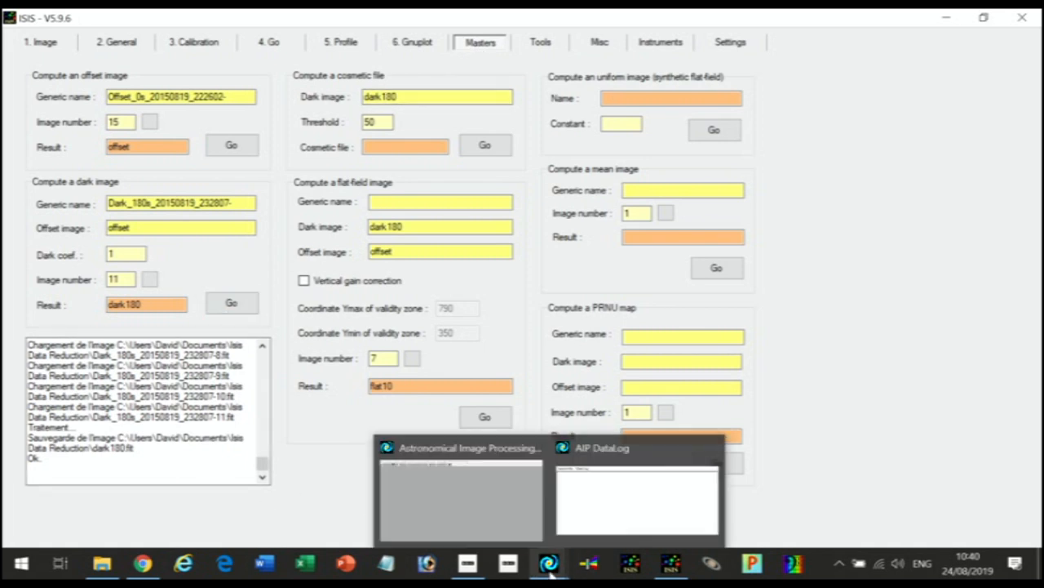
pyautogui.click(490, 512)
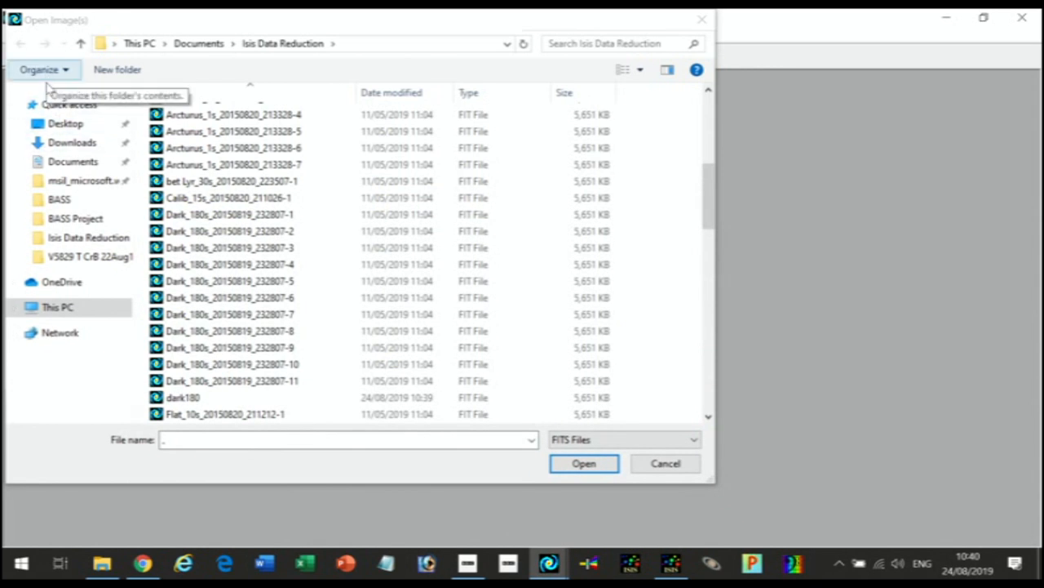
pyautogui.doubleClick(186, 398)
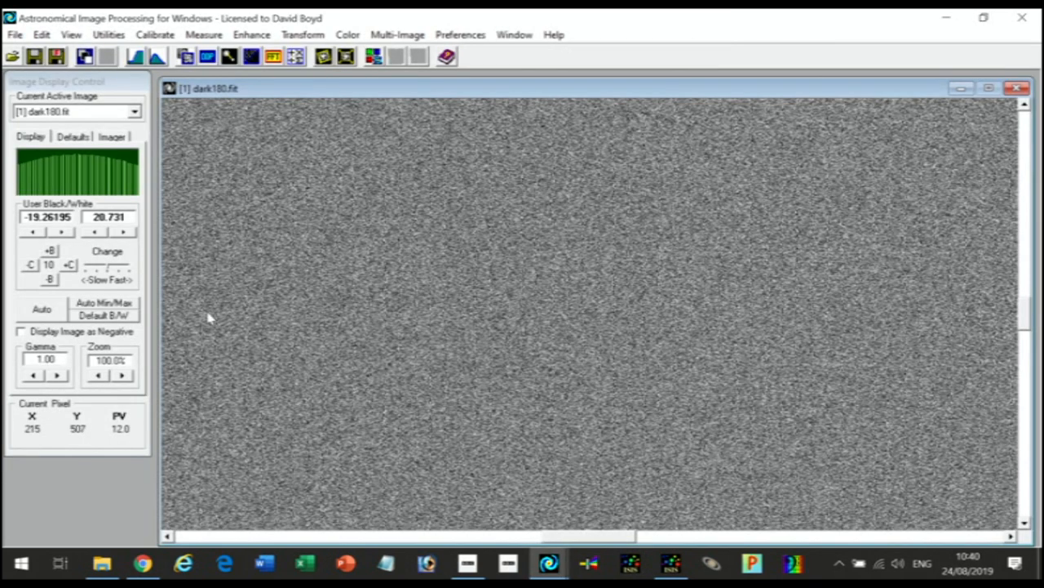
pyautogui.click(1019, 89)
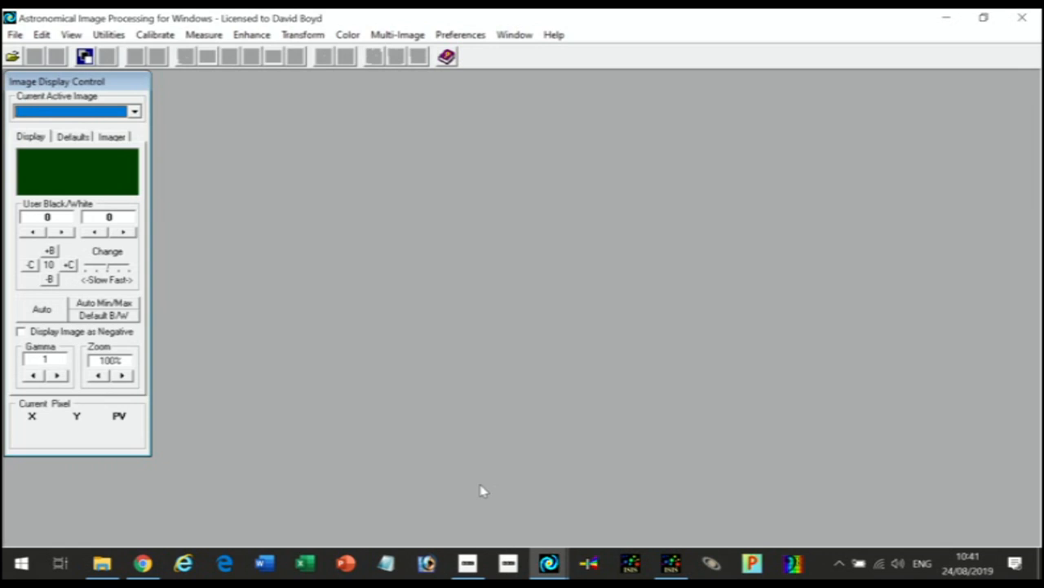
pyautogui.click(671, 563)
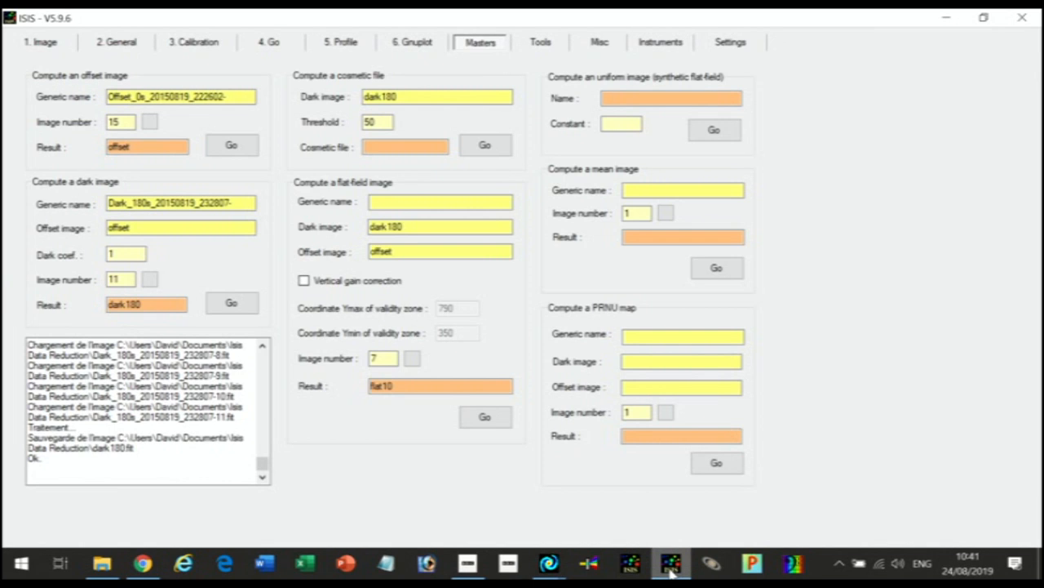
pyautogui.moveTo(550, 563)
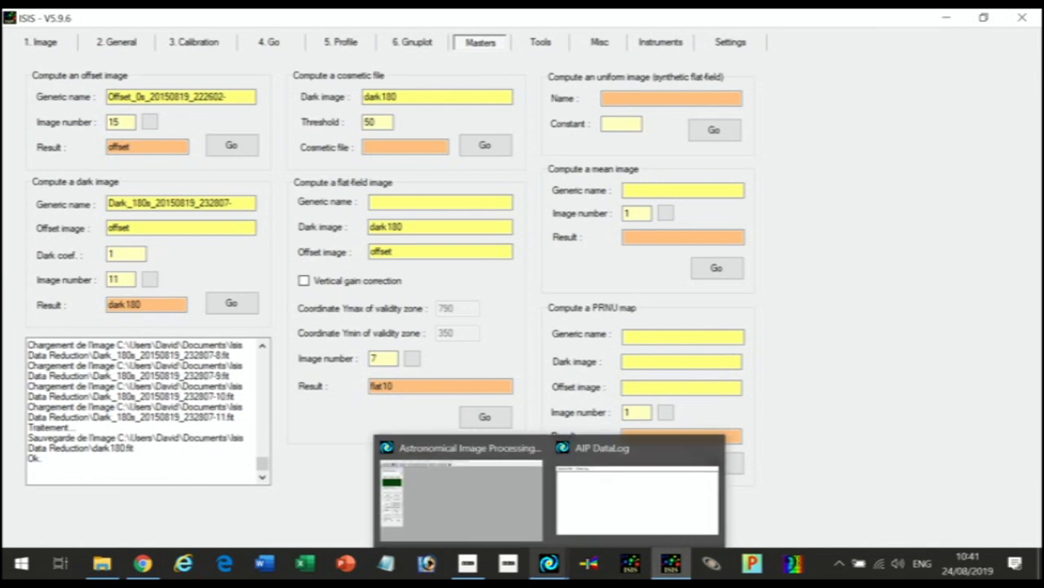
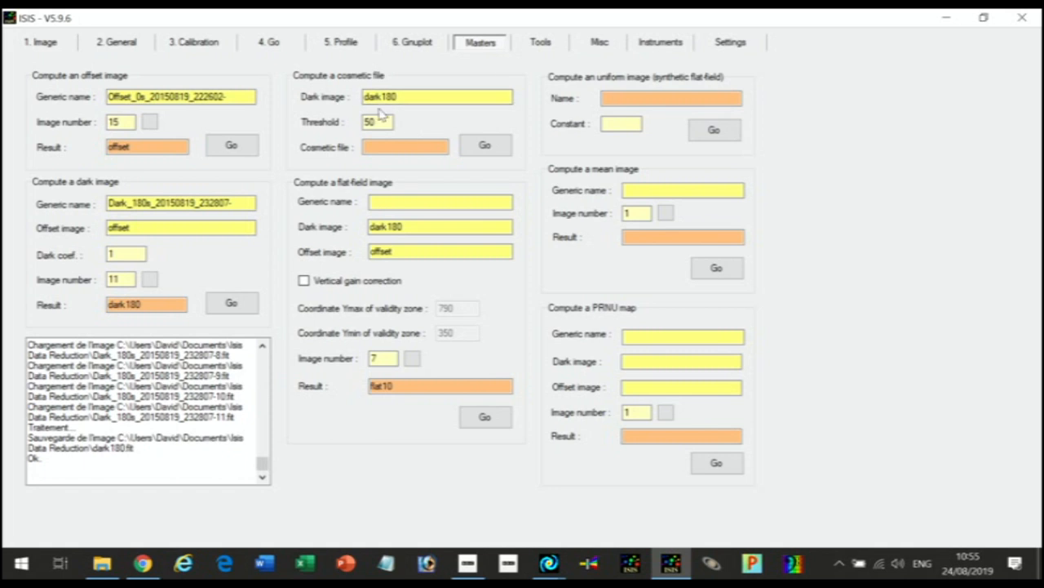
# Step: Switch to Astronomical Image Processing for Windows and open the master dark dark180 from the Isis Data Reduction folder
pyautogui.click(148, 309)
pyautogui.moveTo(548, 565)
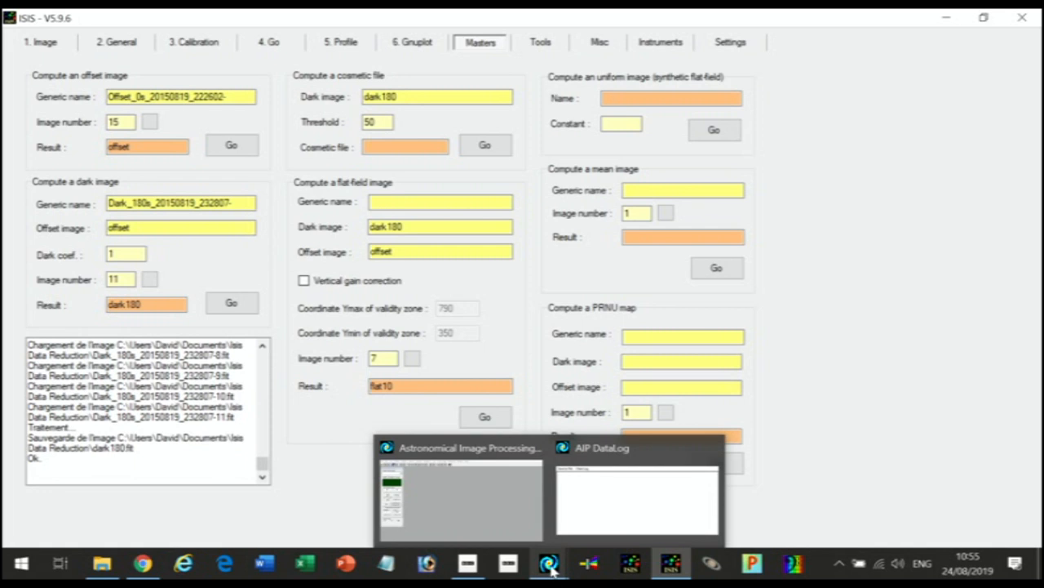
pyautogui.click(459, 489)
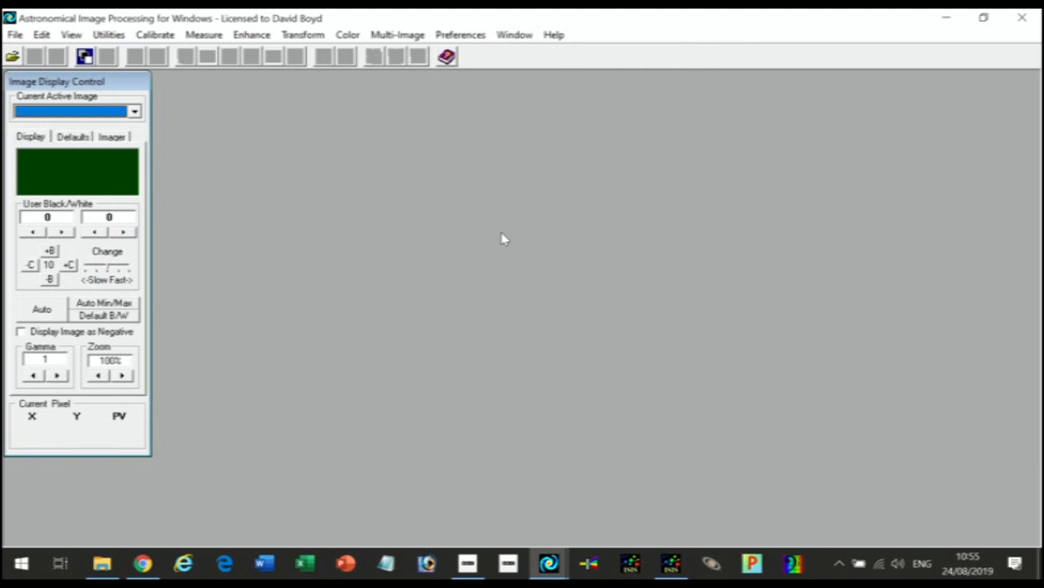
pyautogui.click(13, 59)
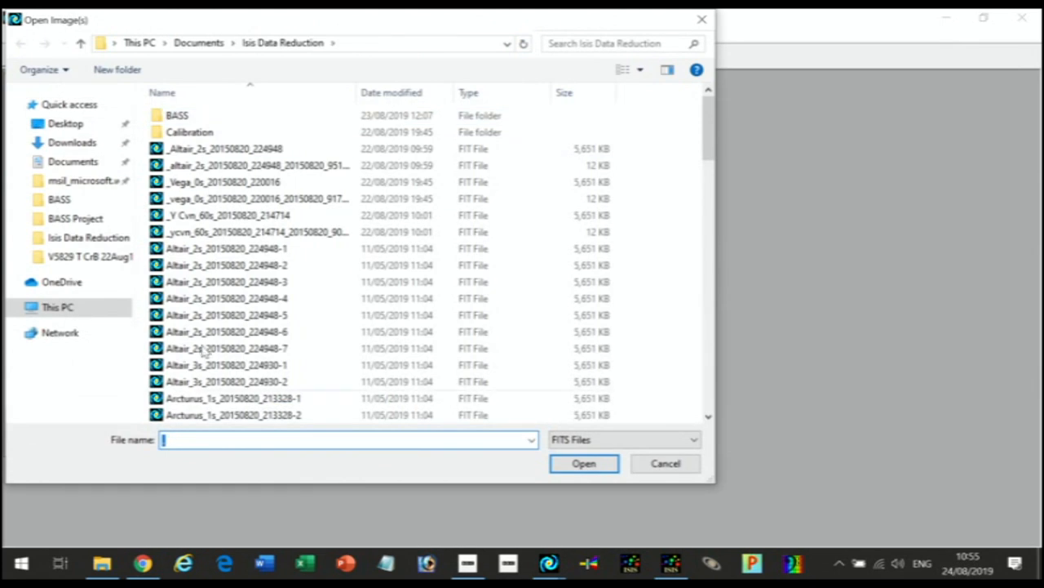
pyautogui.moveTo(707, 145); pyautogui.dragTo(709, 230)
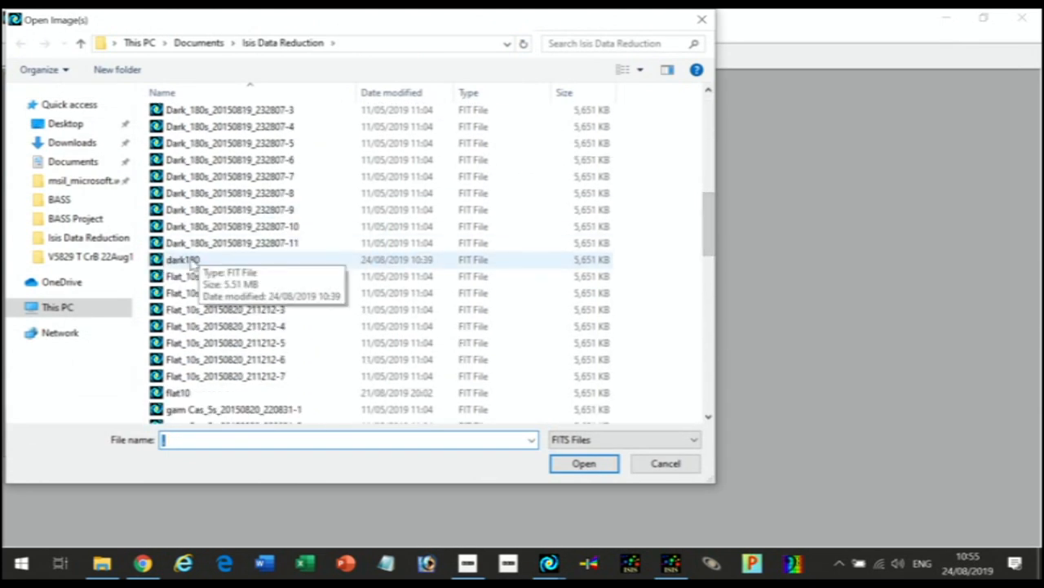
pyautogui.doubleClick(190, 258)
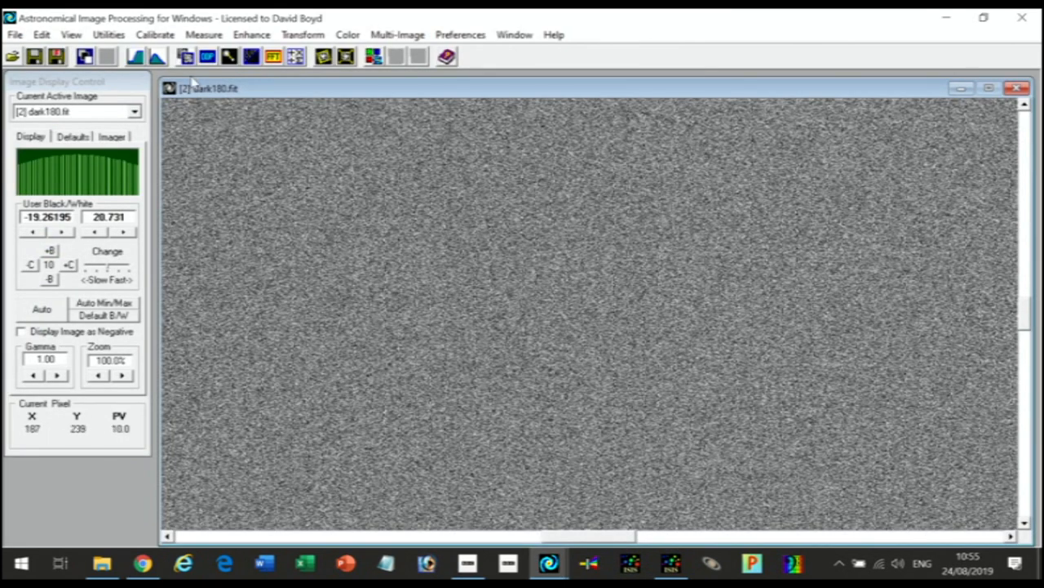
# Step: Show the histogram of dark180 and examine it over the Min and Max range and over the 0 and 255 range
pyautogui.click(204, 35)
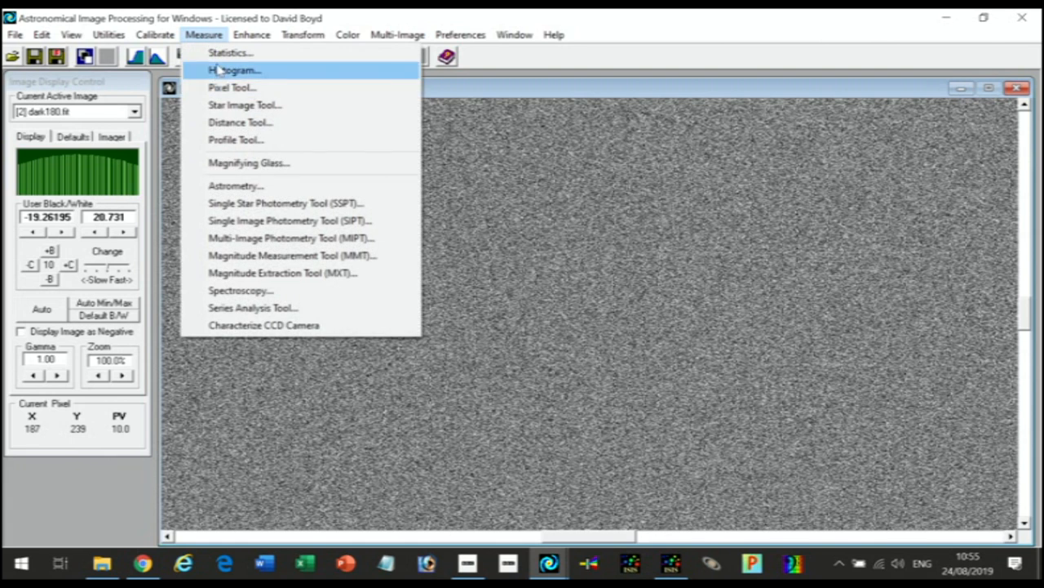
pyautogui.click(220, 75)
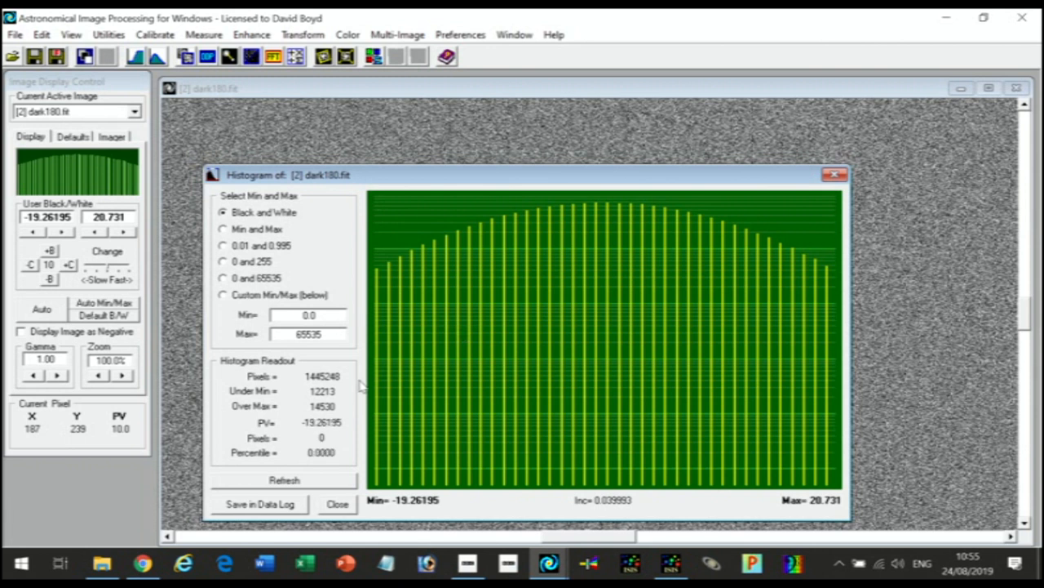
pyautogui.click(225, 229)
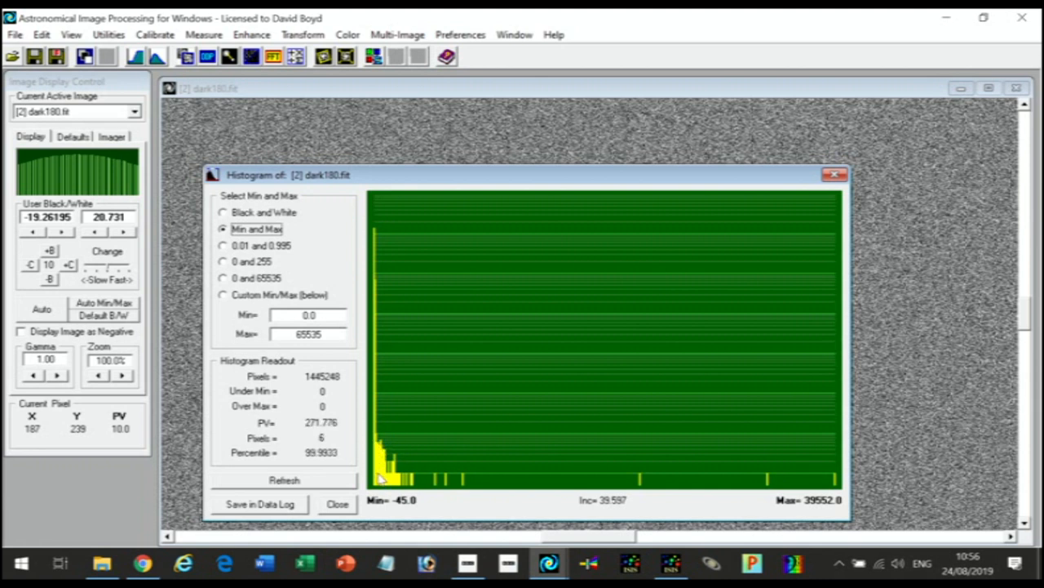
pyautogui.click(222, 262)
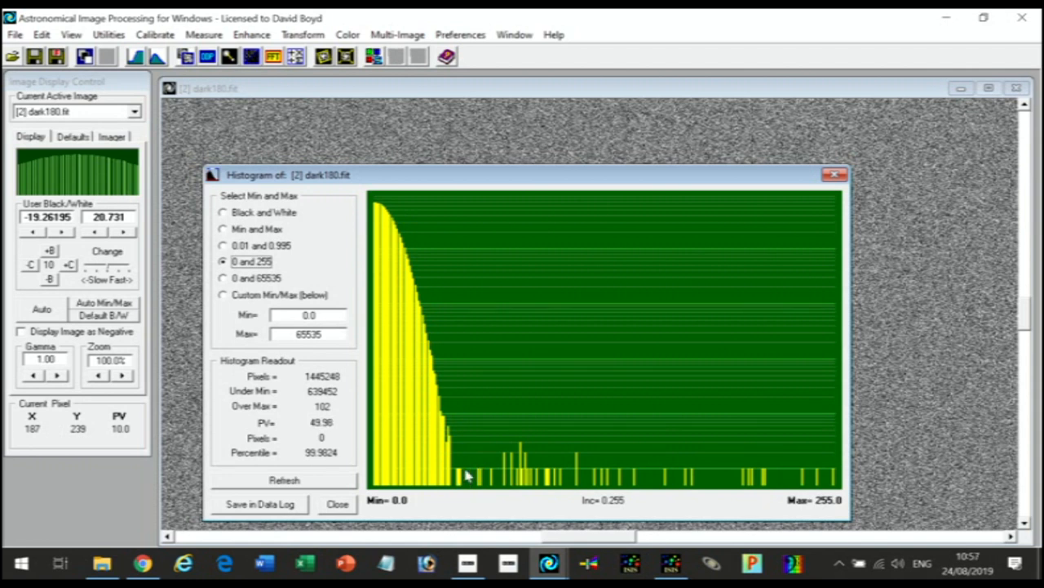
# Step: Return to ISIS and set the threshold for the cosmetic file to 50
pyautogui.click(671, 567)
pyautogui.doubleClick(369, 122)
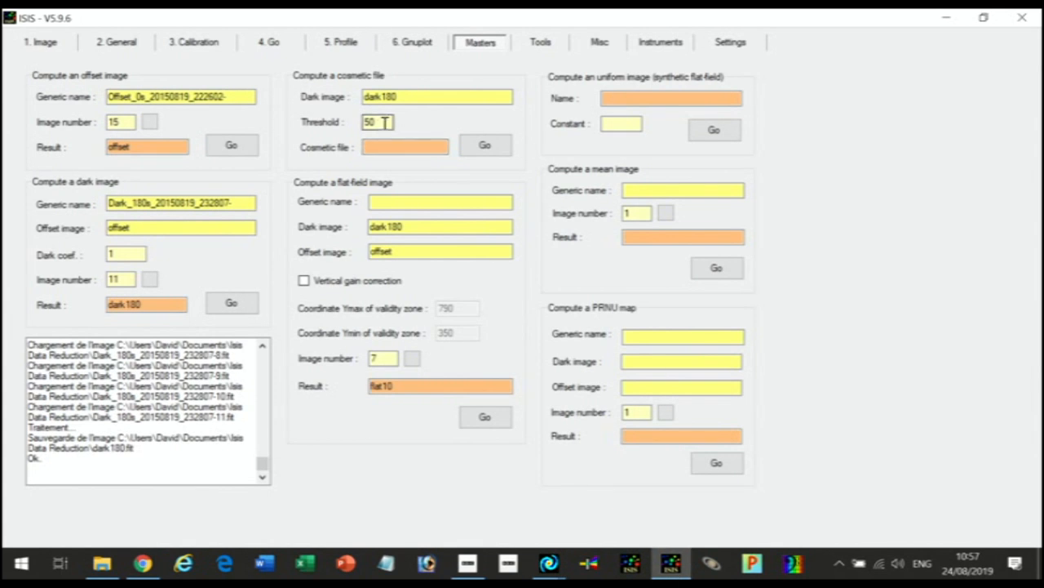
pyautogui.write('50')
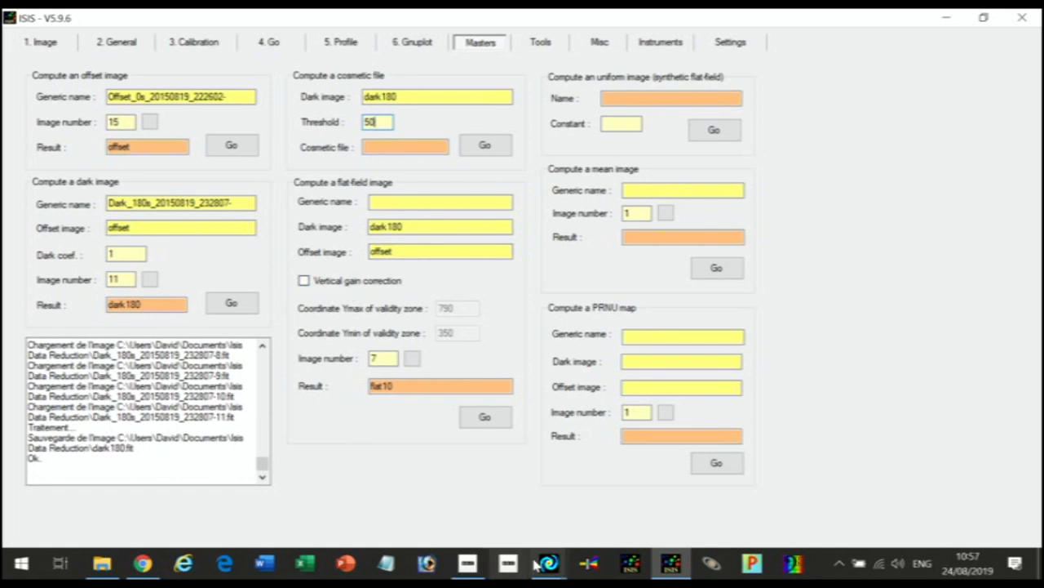
# Step: Re-examine the dark180 histogram around the hot pixel threshold in Astronomical Image Processing for Windows
pyautogui.moveTo(547, 563)
pyautogui.click(503, 522)
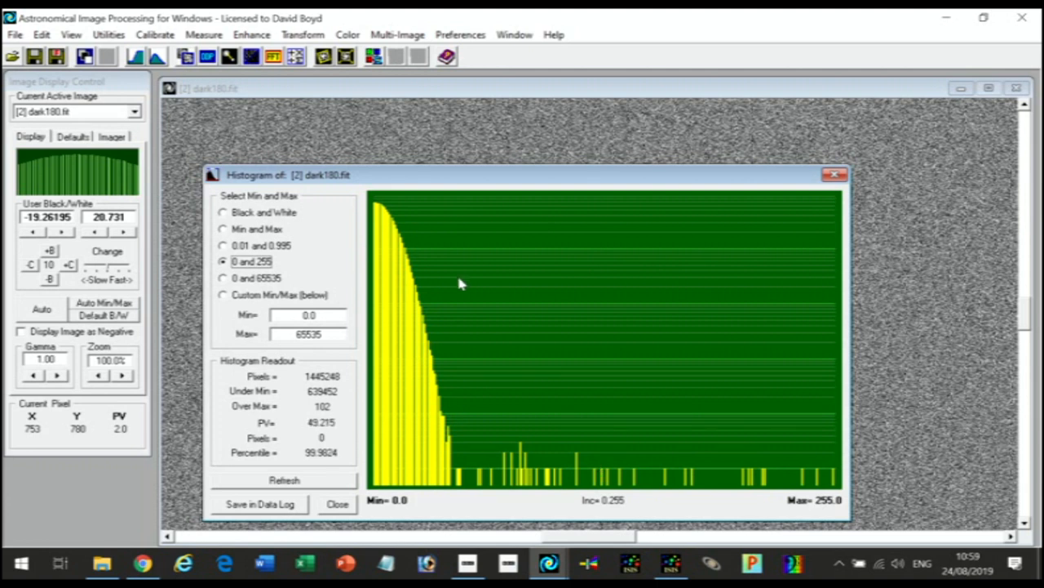
pyautogui.click(206, 37)
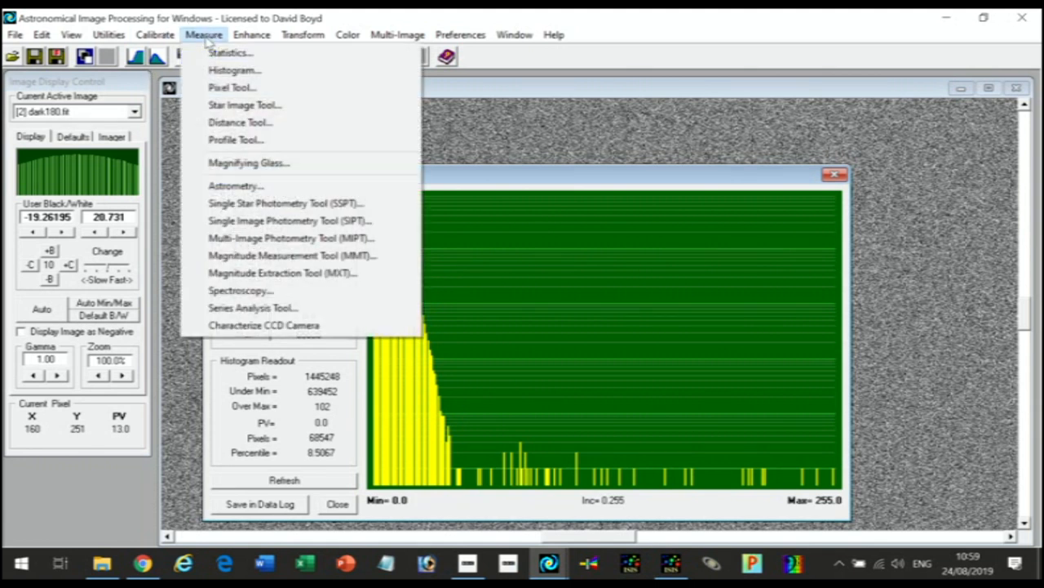
pyautogui.click(231, 73)
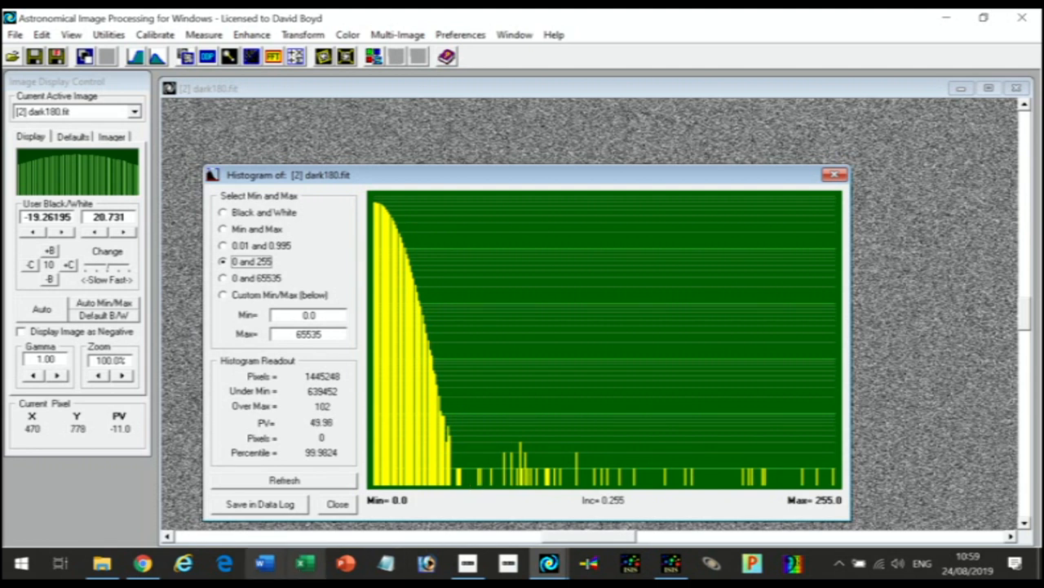
# Step: Return to ISIS and name the cosmetic file hotpixel
pyautogui.click(671, 563)
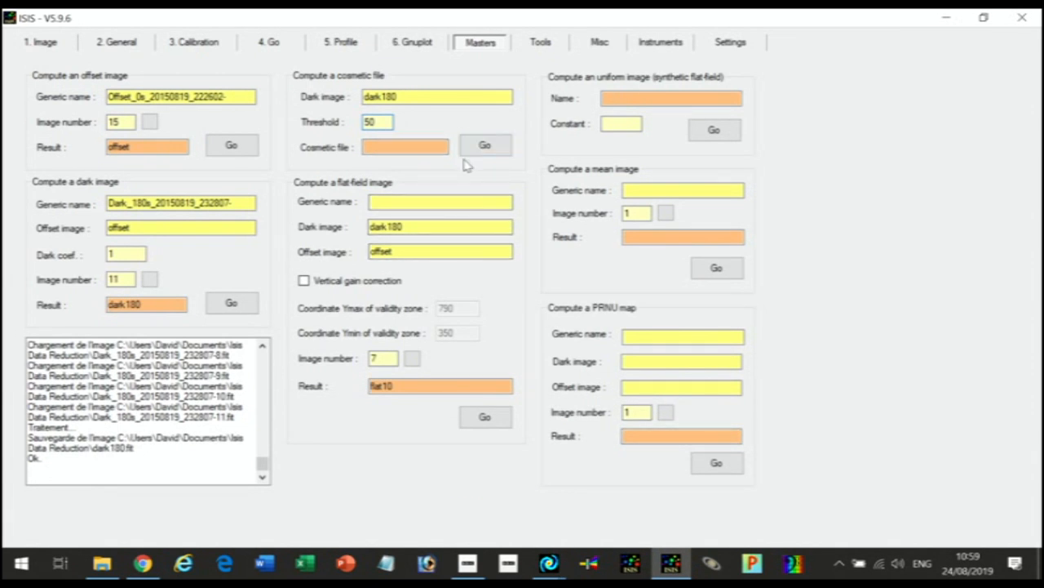
pyautogui.click(392, 146)
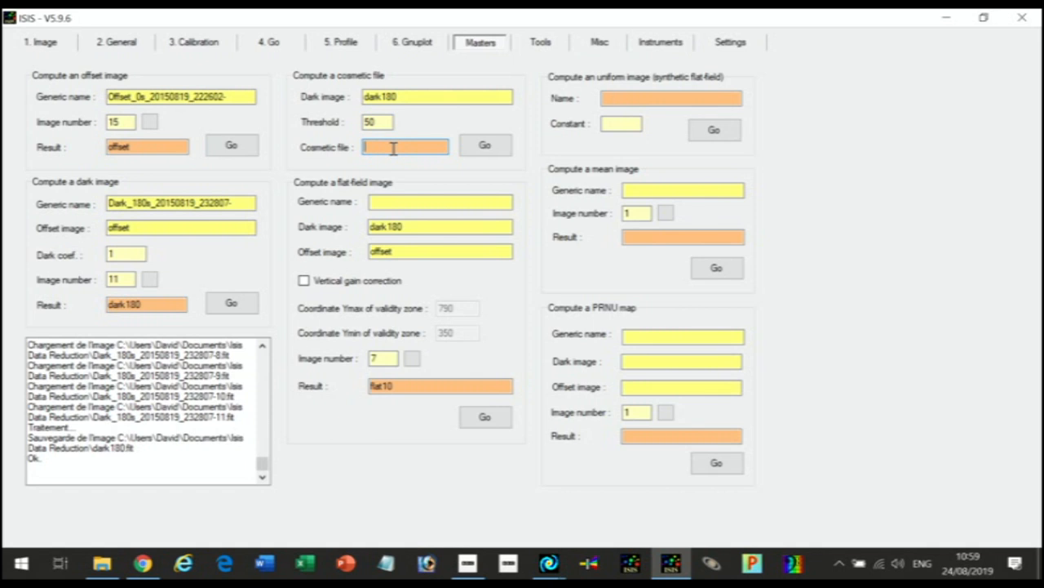
pyautogui.write('hotpixel')
# Step: Compare the dark180 histogram over the Min and Max and the 0.01 and 0.995 ranges in Astronomical Image Processing for Windows
pyautogui.click(549, 563)
pyautogui.click(467, 492)
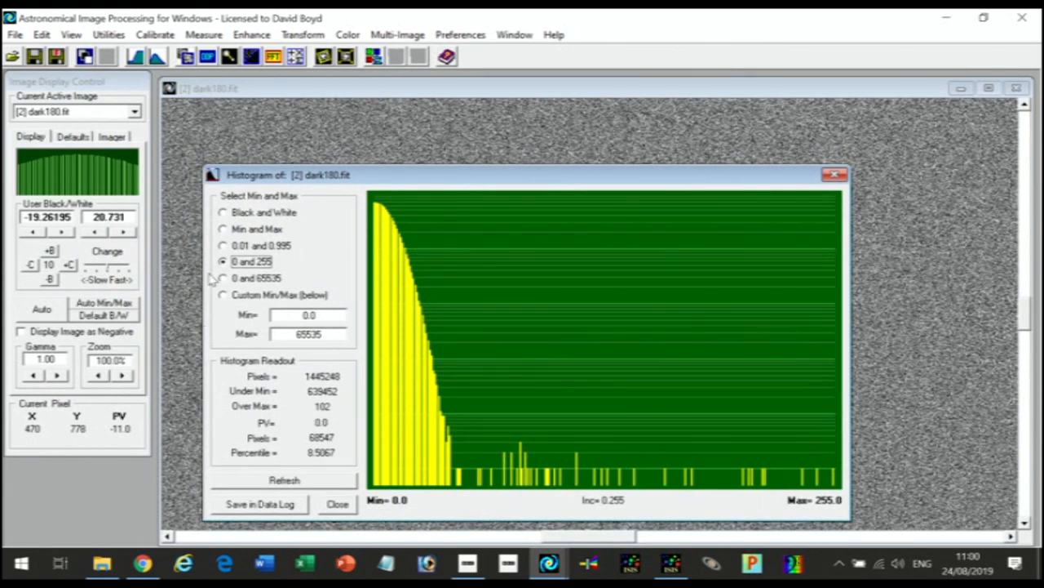
pyautogui.click(224, 229)
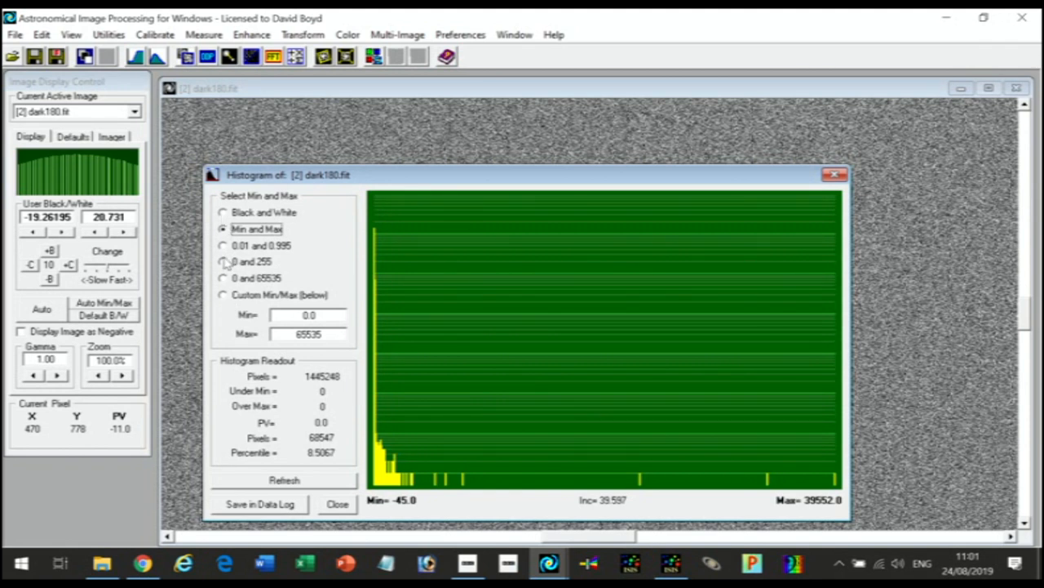
pyautogui.click(223, 246)
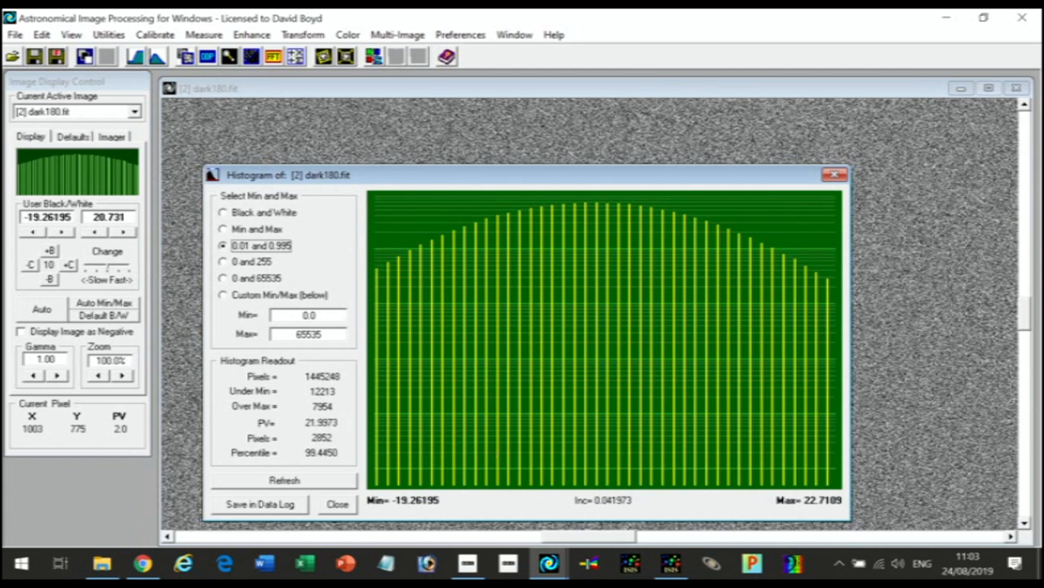
# Step: Return to ISIS and compute the cosmetic file hotpixel from dark180
pyautogui.click(671, 563)
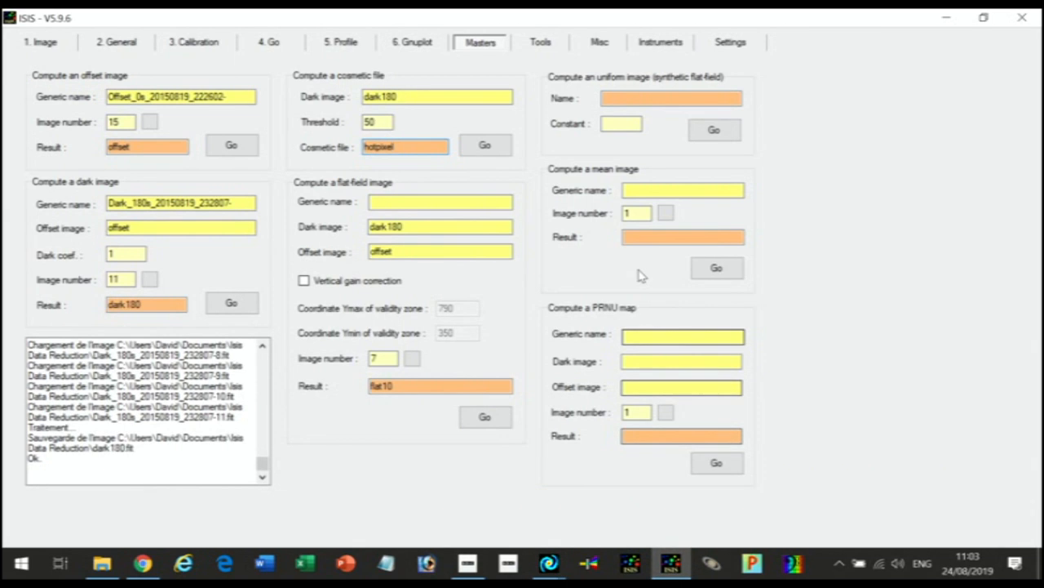
pyautogui.click(488, 145)
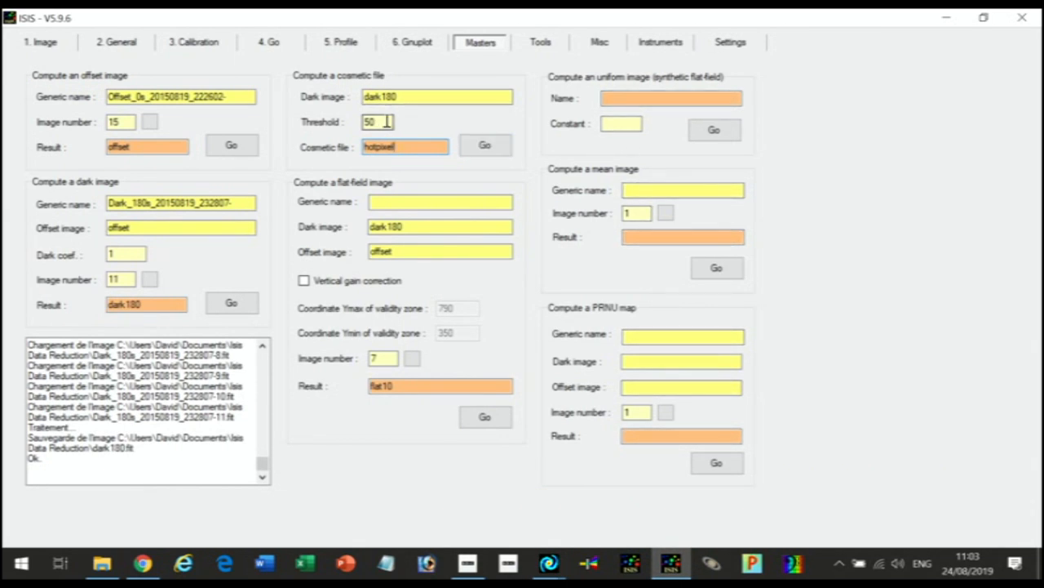
pyautogui.click(485, 145)
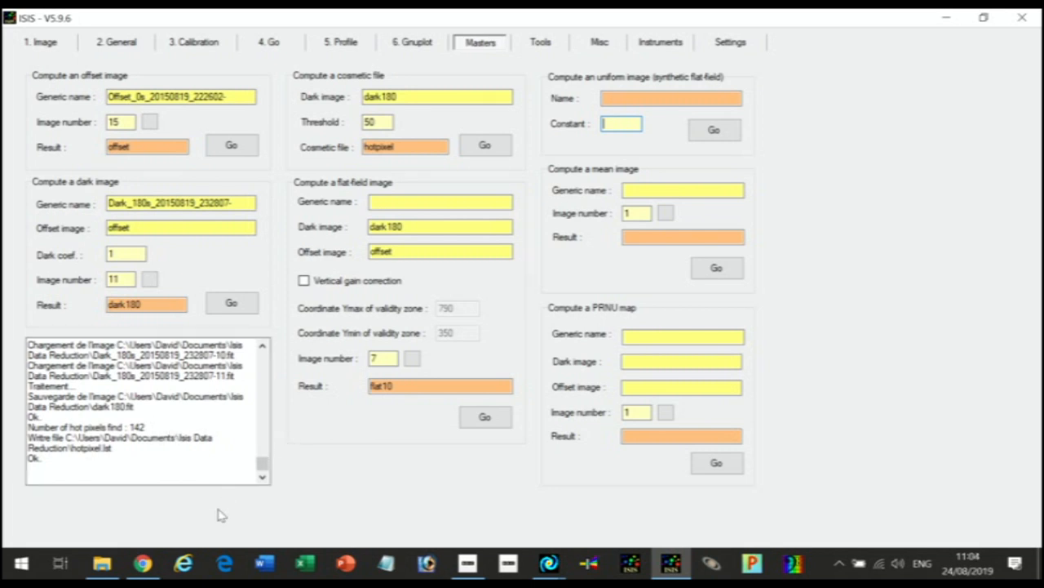
# Step: Open the hotpixel list from the Isis Data Reduction folder in File Explorer, examine its pixel coordinates and close it
pyautogui.click(101, 563)
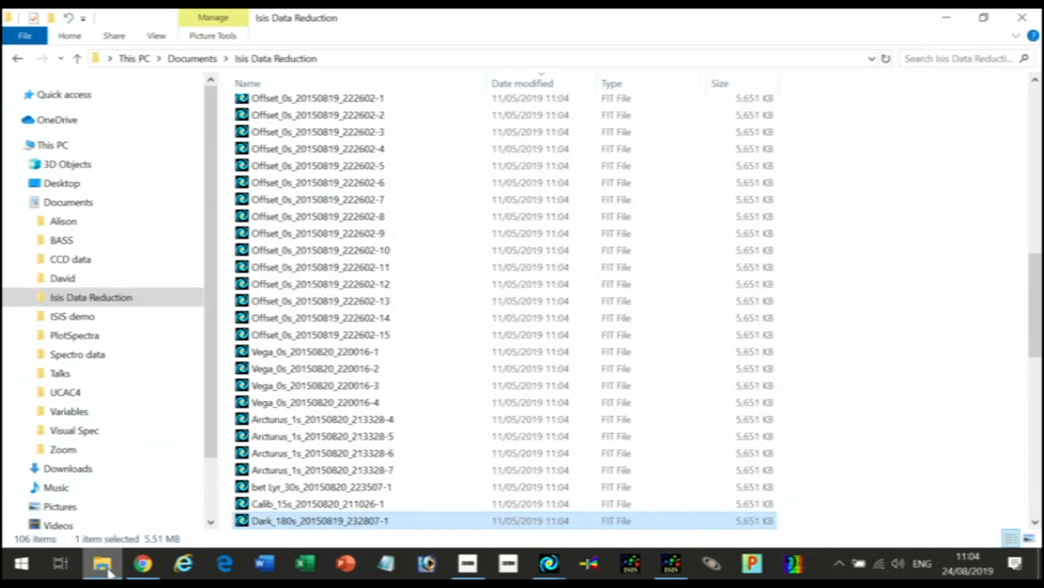
pyautogui.moveTo(1034, 302); pyautogui.dragTo(1011, 519)
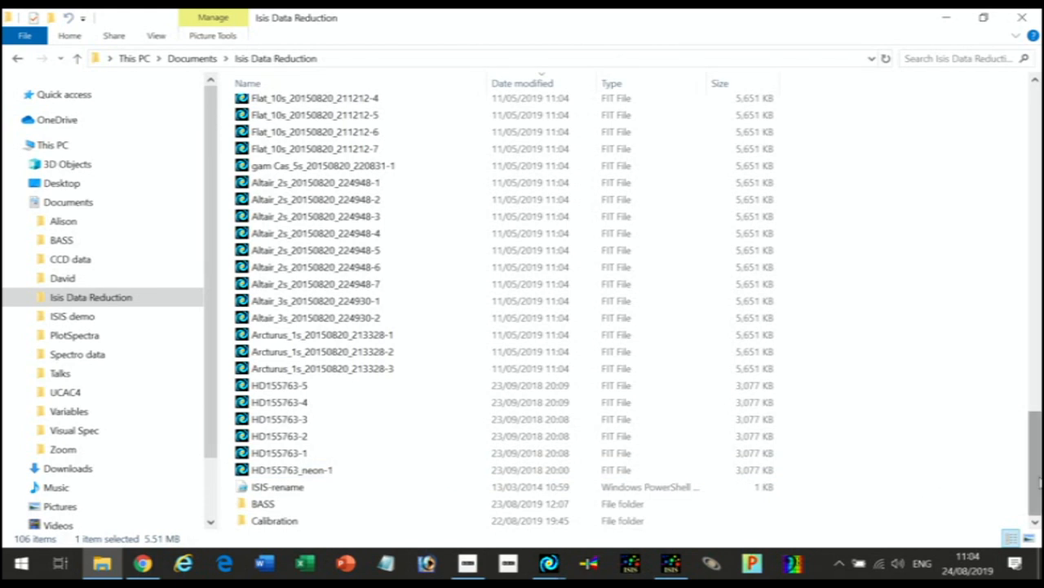
pyautogui.moveTo(1033, 487); pyautogui.dragTo(1033, 159)
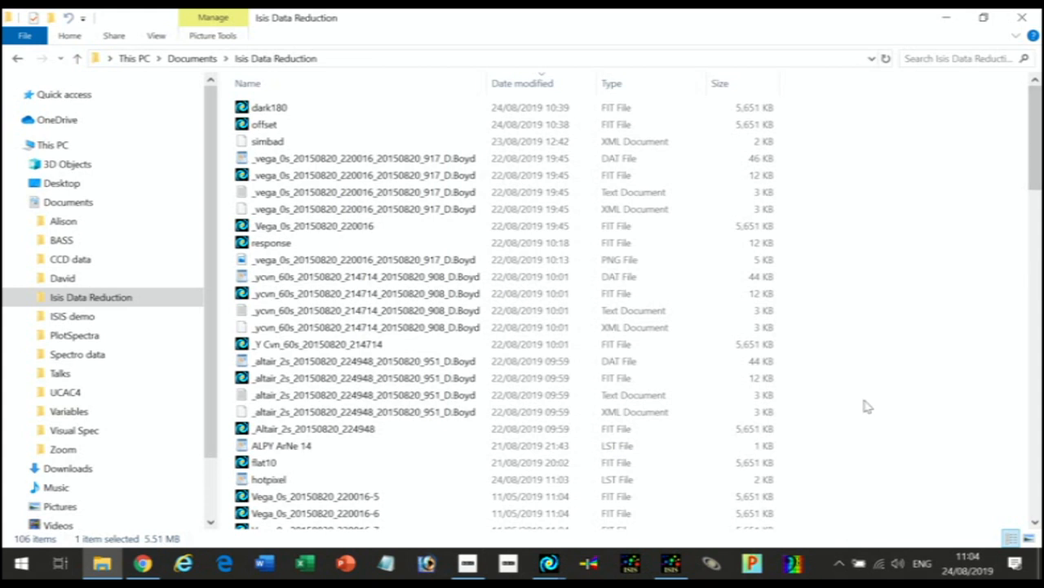
pyautogui.click(268, 482)
pyautogui.doubleClick(268, 481)
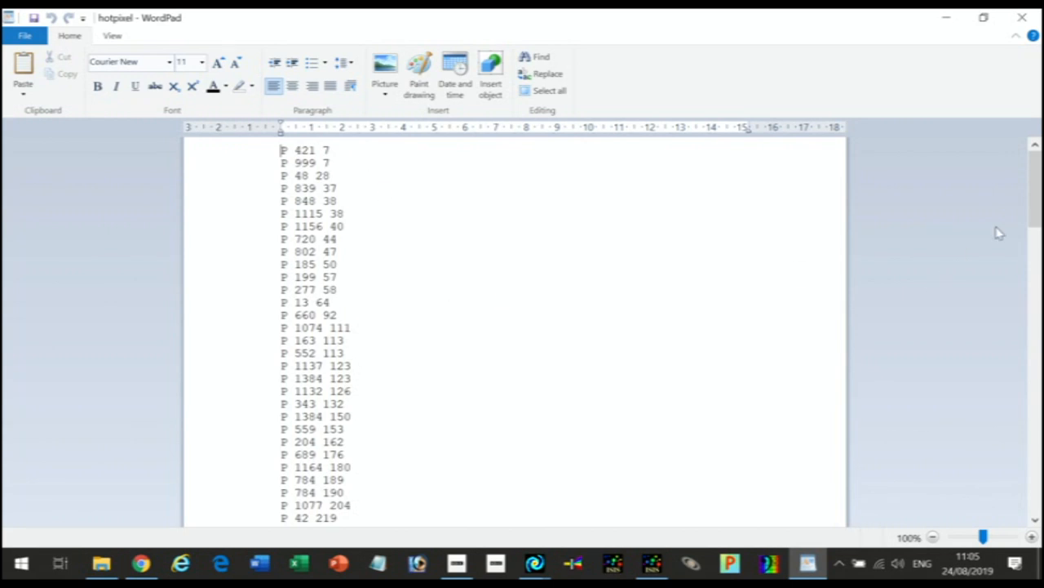
pyautogui.moveTo(1037, 198)
pyautogui.mouseDown()
pyautogui.moveTo(1037, 479)
pyautogui.moveTo(1037, 190)
pyautogui.mouseUp()
pyautogui.click(1027, 21)
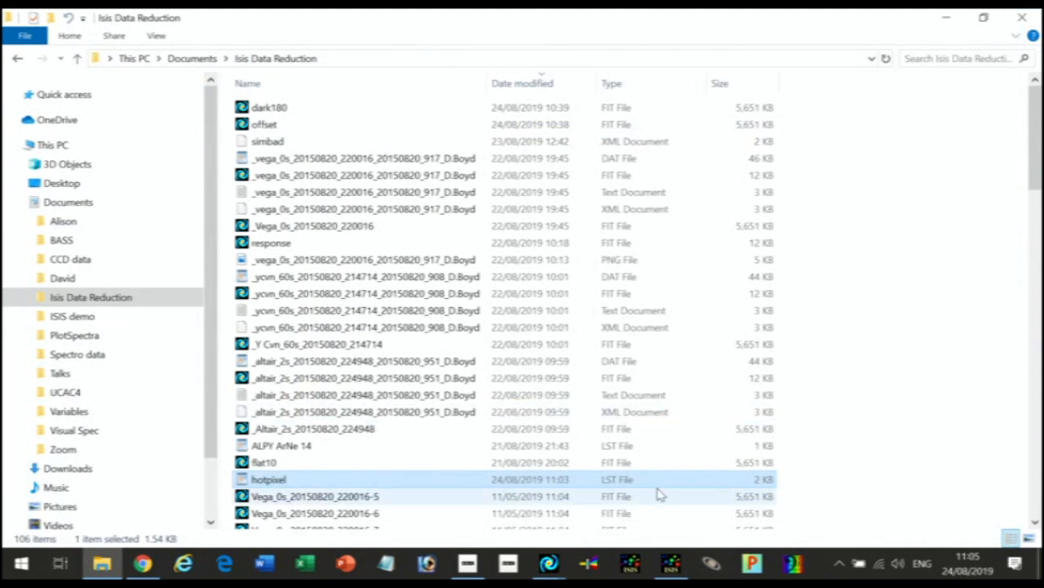
# Step: Copy the generic name Flat_10s_20150820_211212- from the first flat file in the Isis Data Reduction folder in File Explorer
pyautogui.click(670, 563)
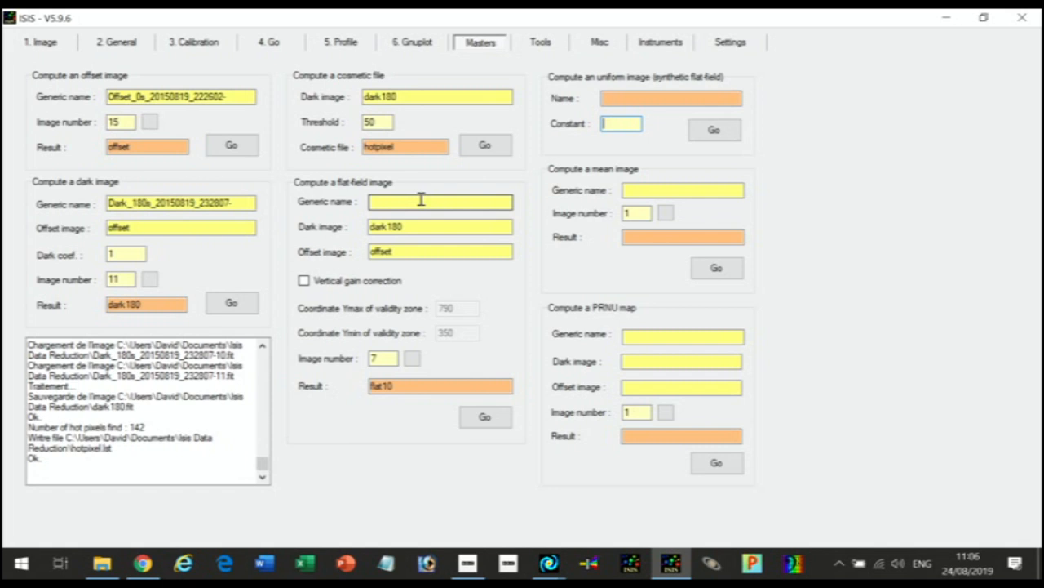
pyautogui.click(102, 564)
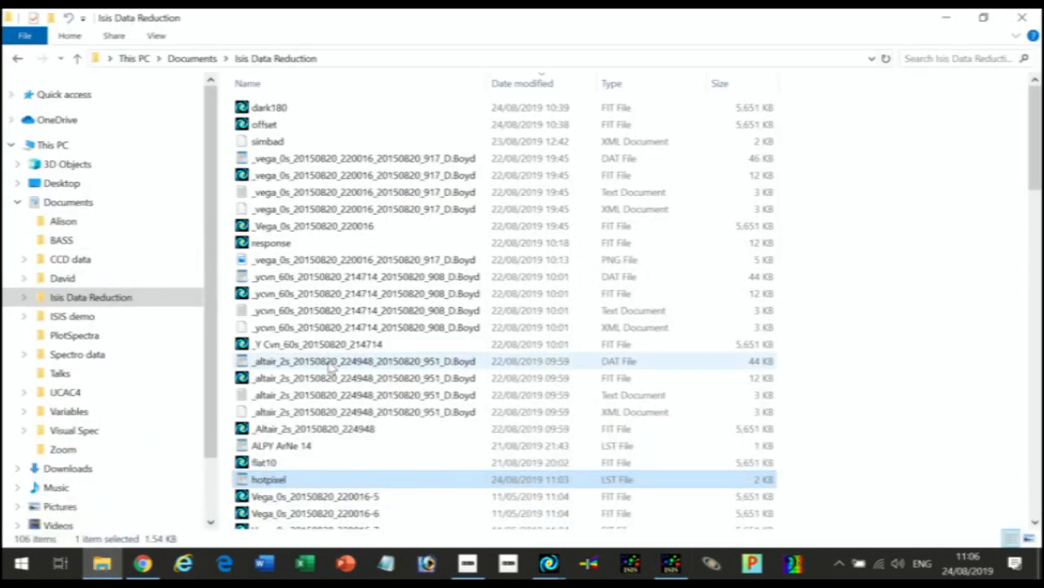
pyautogui.scroll(-20, 329, 366)
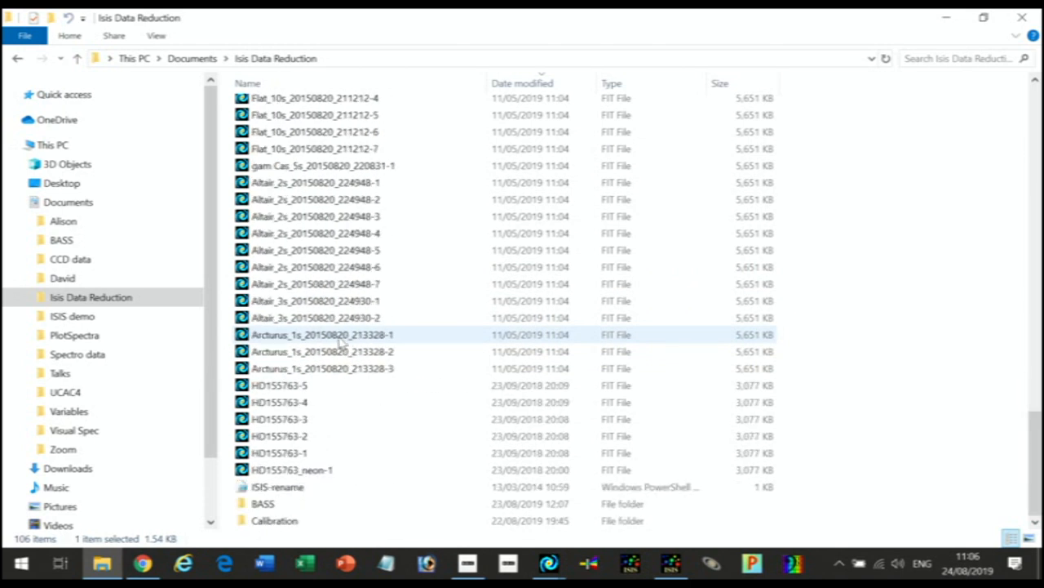
pyautogui.scroll(6, 341, 346)
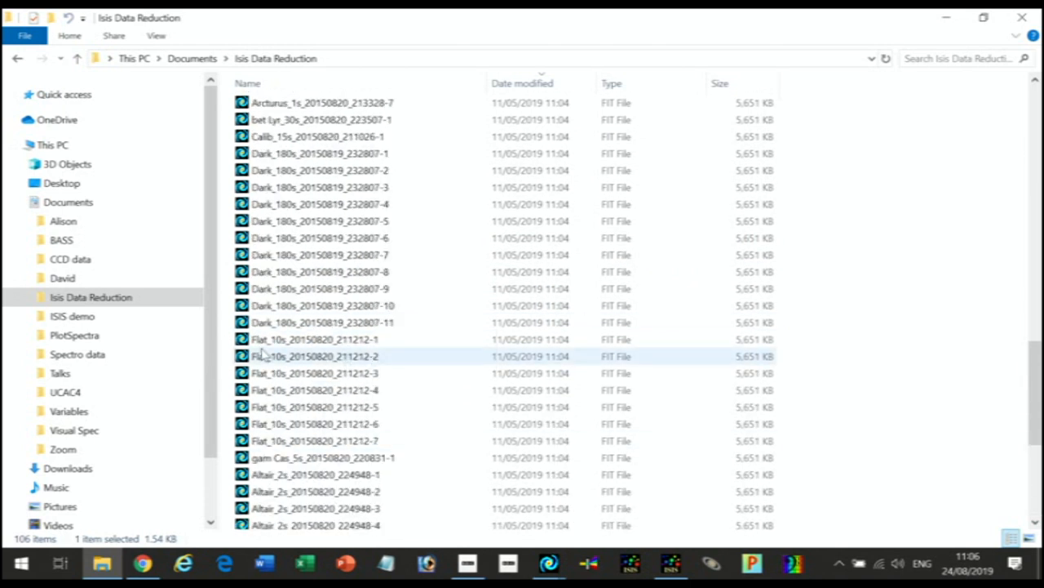
pyautogui.click(269, 341)
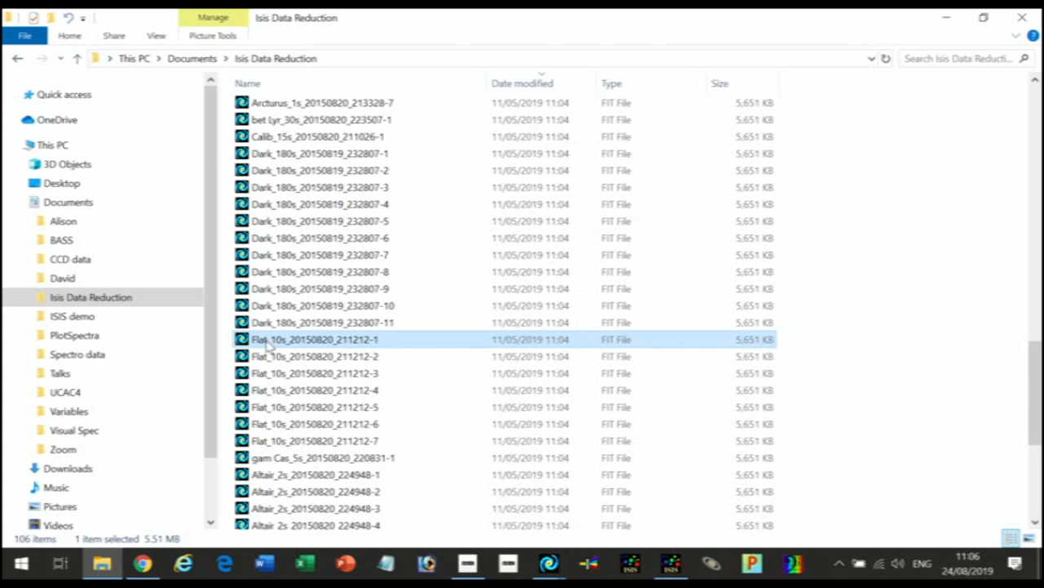
pyautogui.click(270, 341)
pyautogui.hotkey('ctrl', 'c')
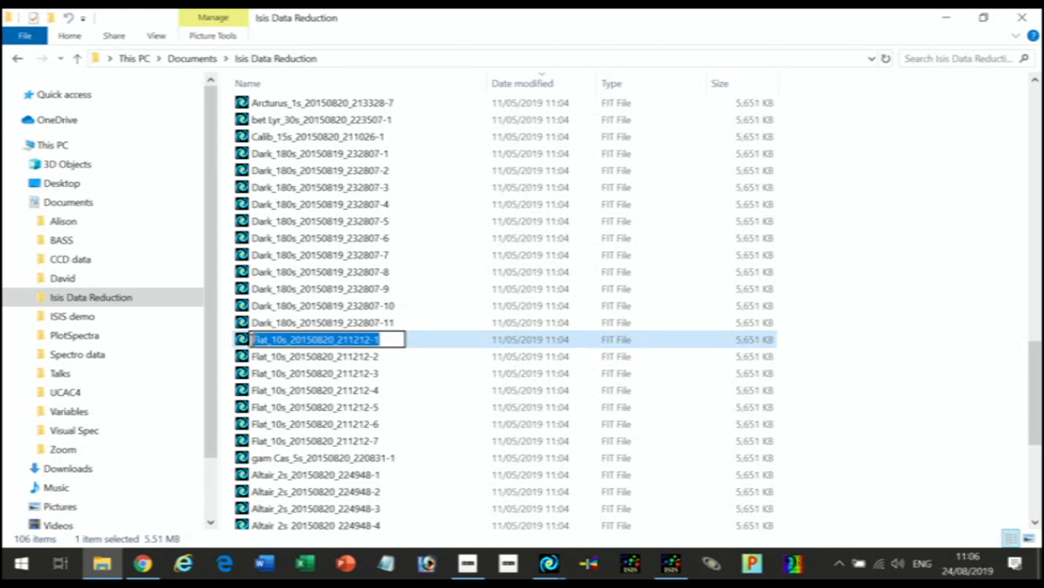
pyautogui.moveTo(253, 341); pyautogui.dragTo(369, 346)
# Step: Return to ISIS and compute flat-field flat10 from 7 images named Flat_10s_20150820_211212-, using dark180 and offset
pyautogui.click(670, 565)
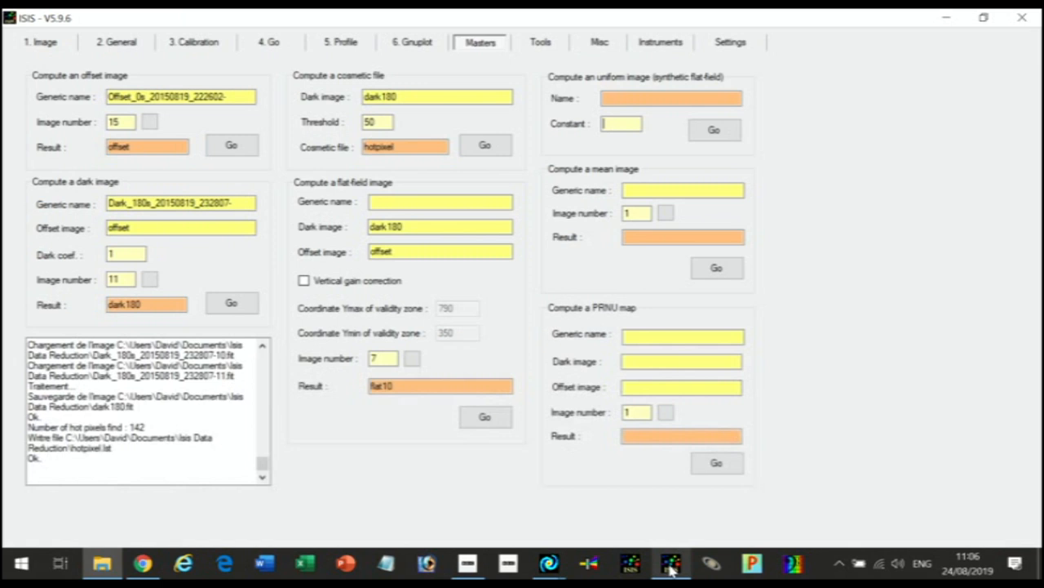
pyautogui.click(381, 201)
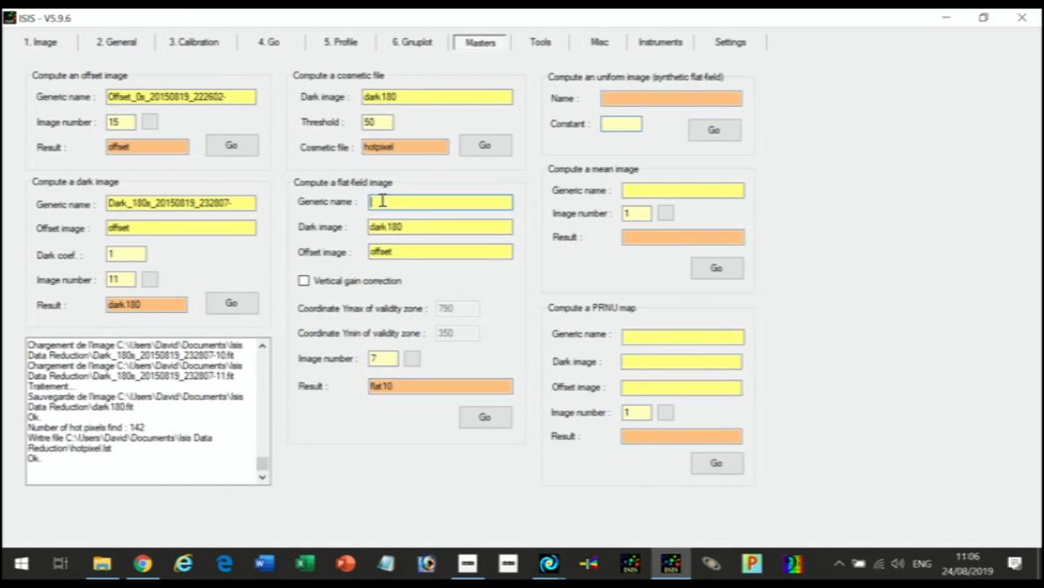
pyautogui.hotkey('ctrl', 'v')
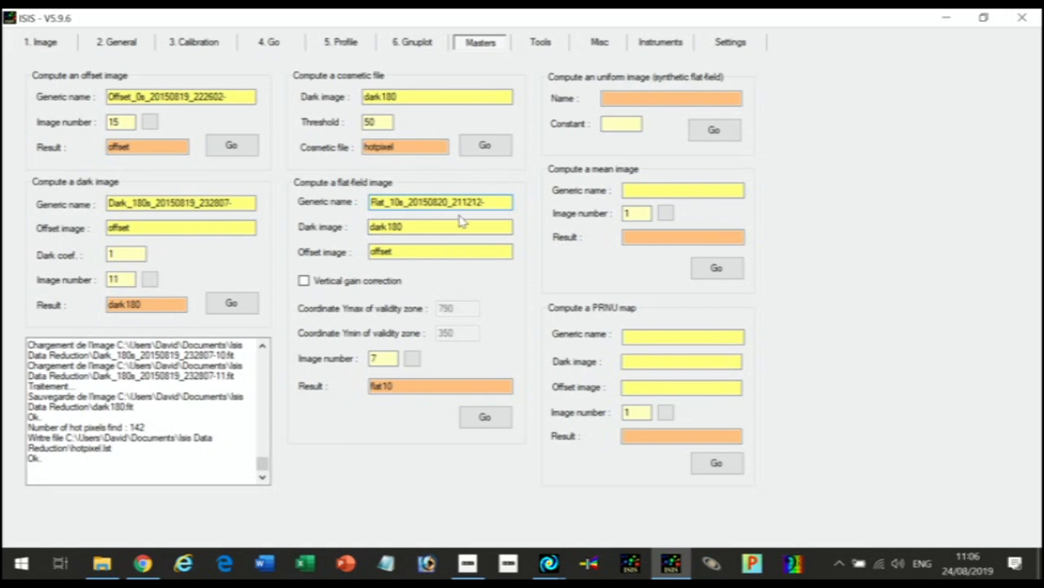
pyautogui.click(377, 225)
pyautogui.click(399, 257)
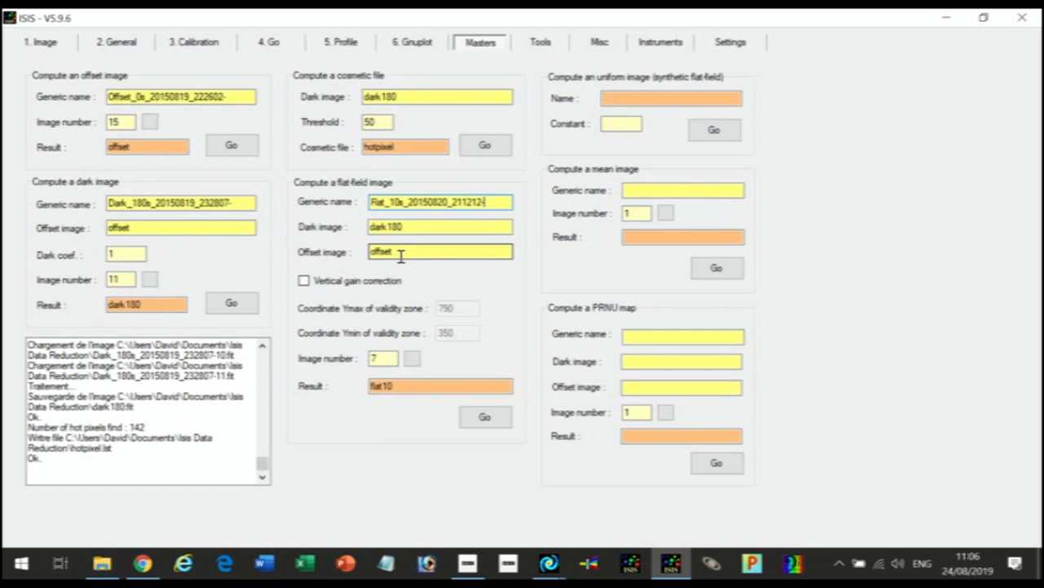
pyautogui.click(414, 360)
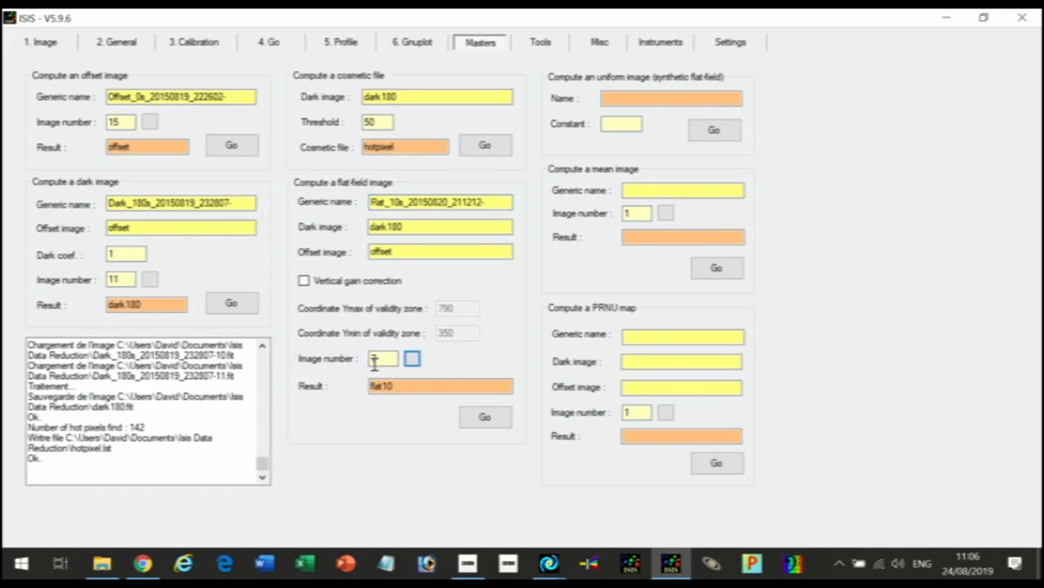
pyautogui.click(486, 418)
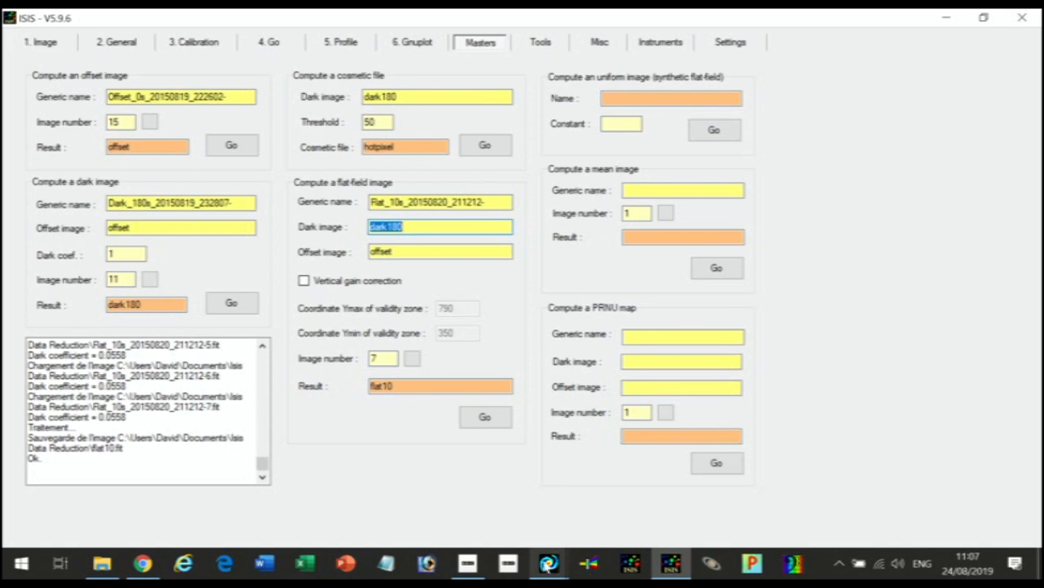
# Step: Switch to Astronomical Image Processing for Windows, close the dark180 histogram and image, and open flat10 at 50% zoom
pyautogui.click(549, 563)
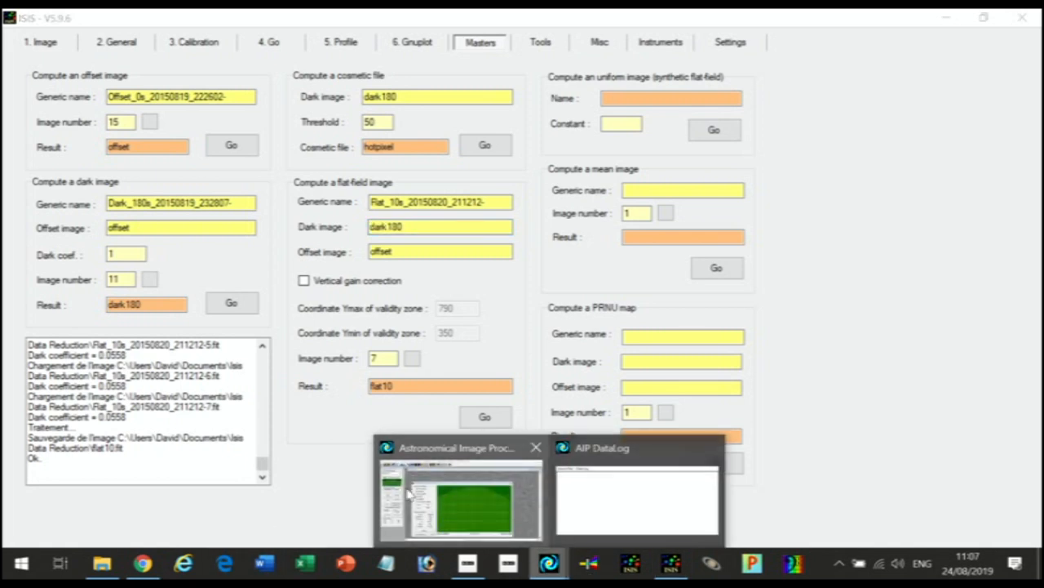
pyautogui.click(438, 461)
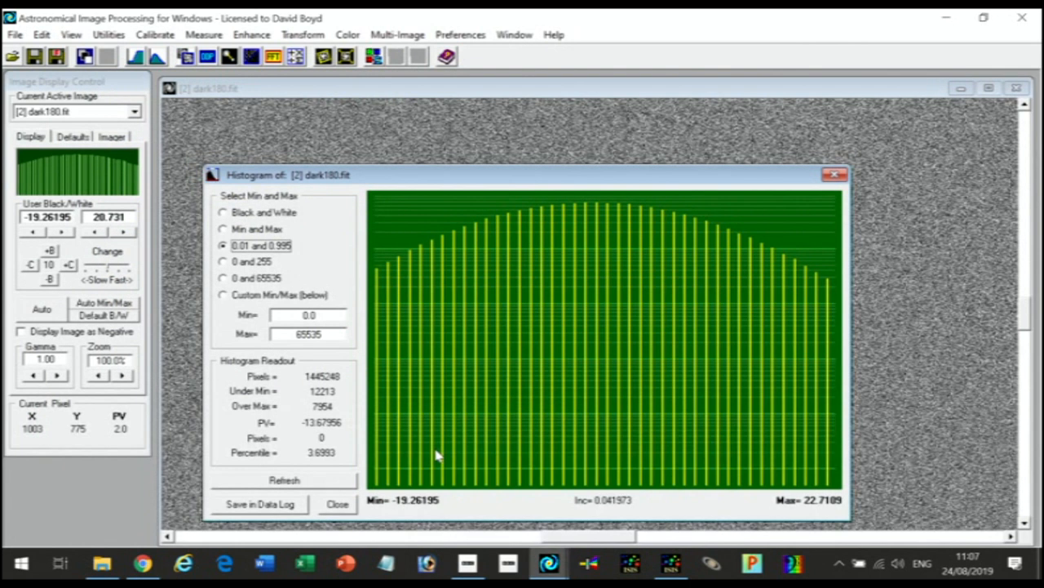
pyautogui.click(833, 176)
pyautogui.click(1015, 88)
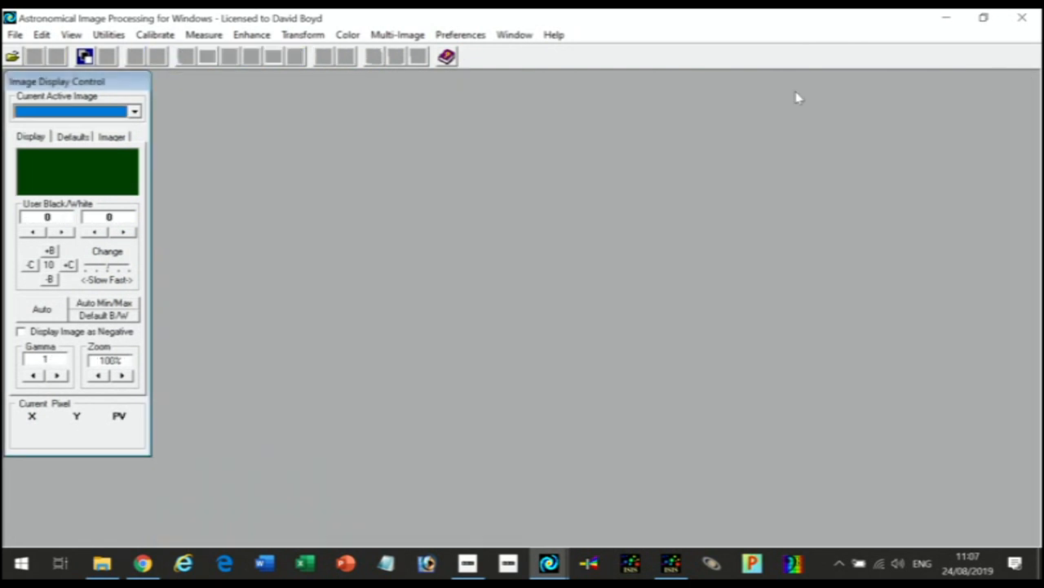
pyautogui.click(12, 56)
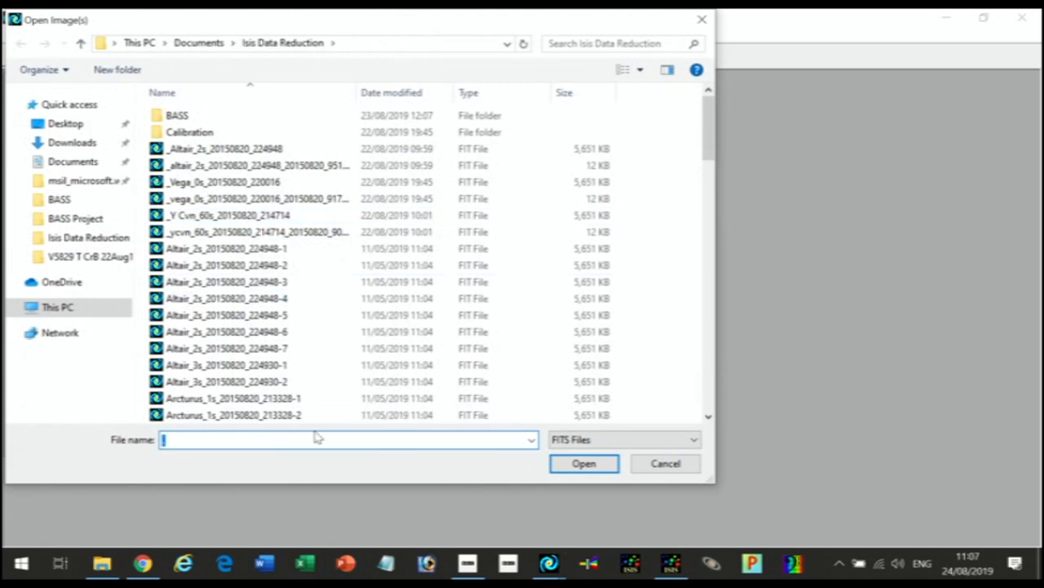
pyautogui.click(713, 375)
pyautogui.click(710, 375)
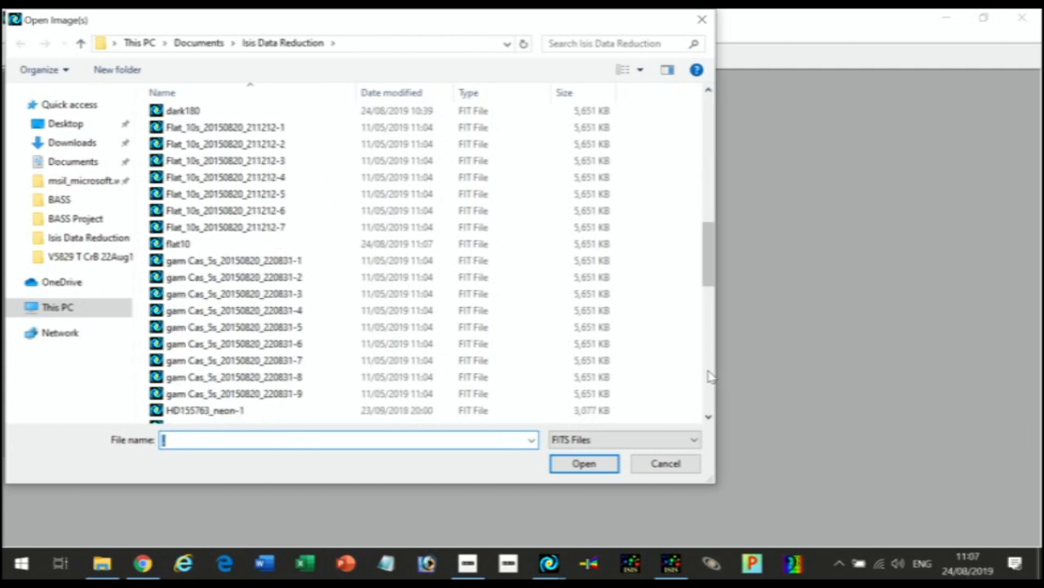
pyautogui.doubleClick(173, 243)
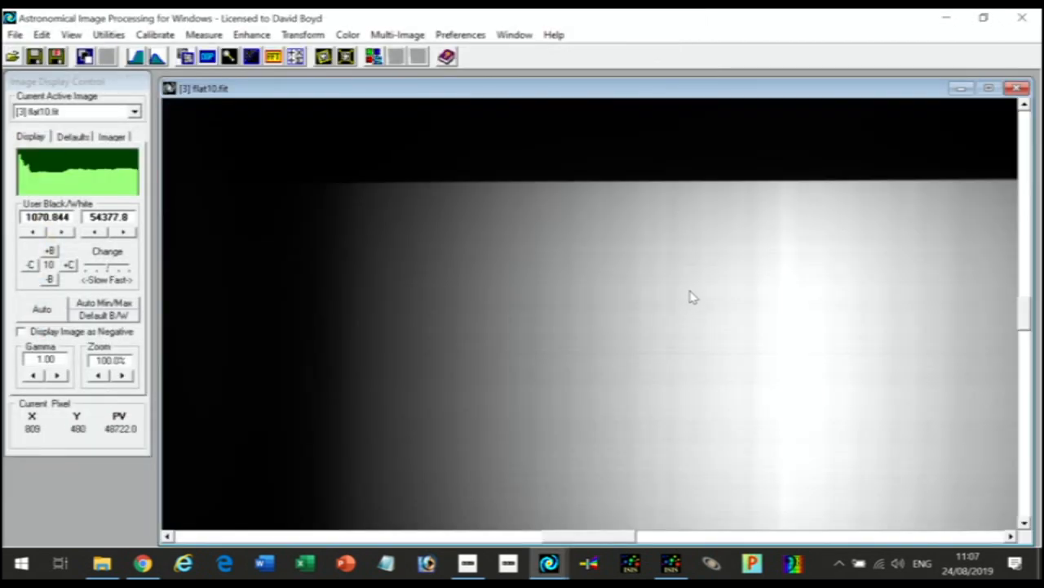
pyautogui.scroll(-1, 690, 296)
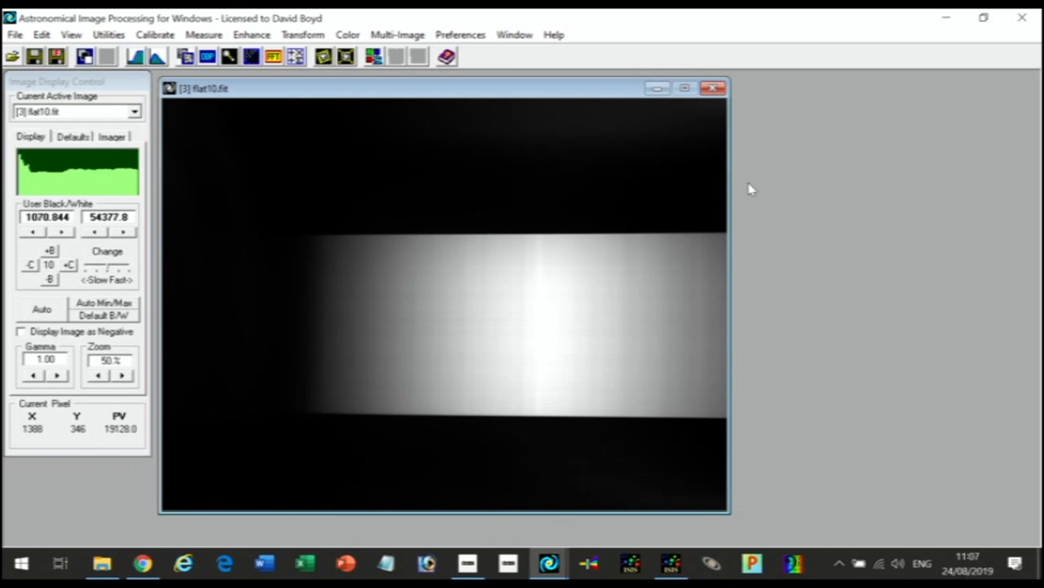
# Step: Plot a horizontal line profile along the bright band of flat10 with the Profile Tool, using the Auto Min/Max range
pyautogui.click(206, 35)
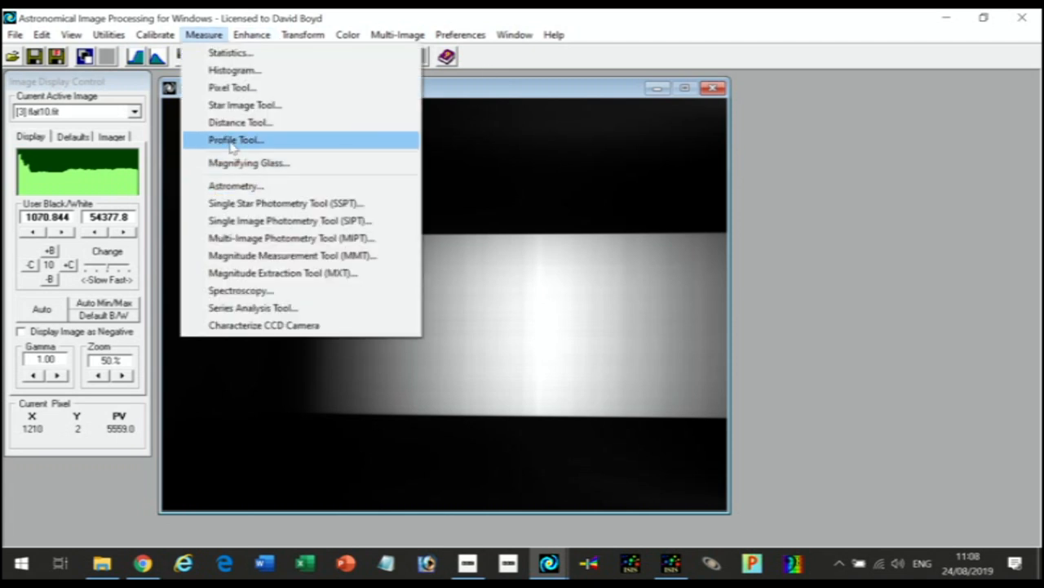
pyautogui.click(228, 142)
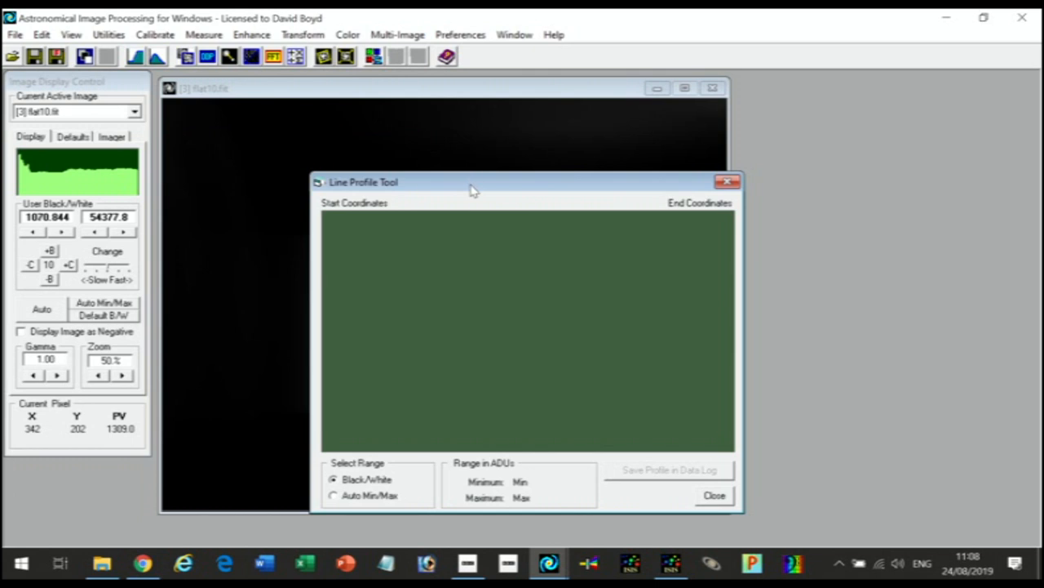
pyautogui.moveTo(471, 191); pyautogui.dragTo(884, 138)
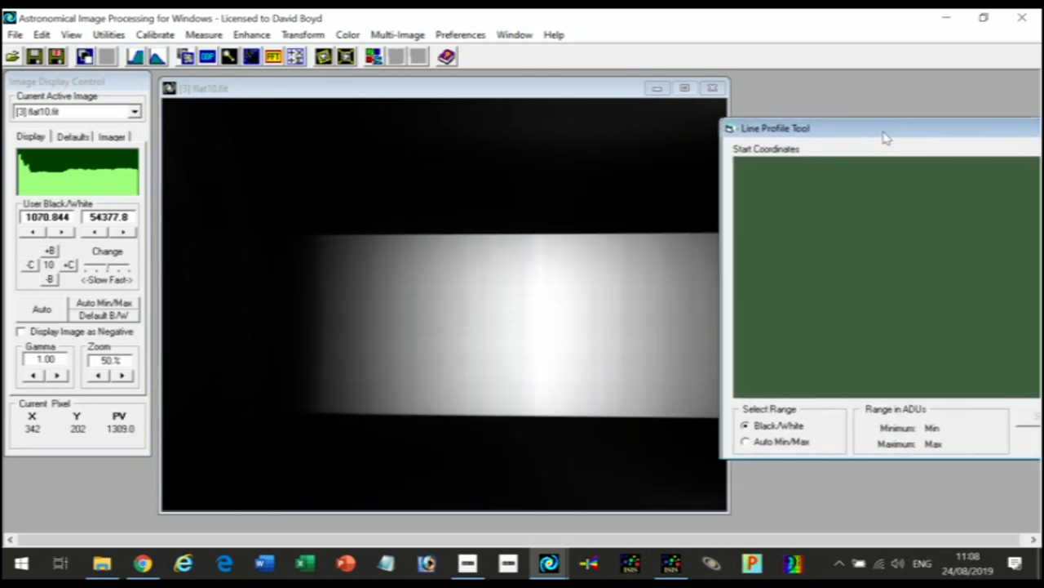
pyautogui.click(751, 442)
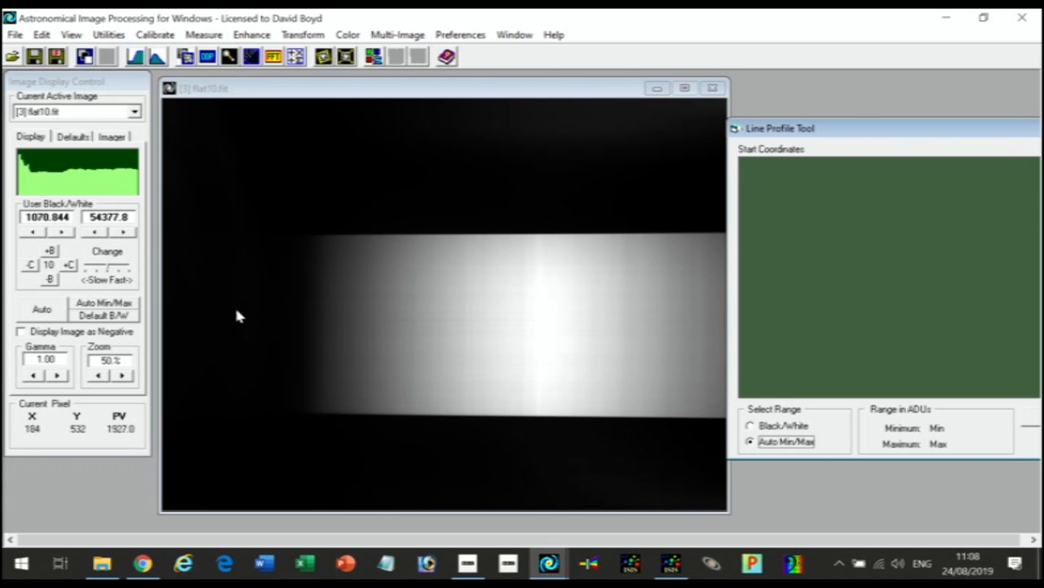
pyautogui.moveTo(235, 309); pyautogui.dragTo(732, 314)
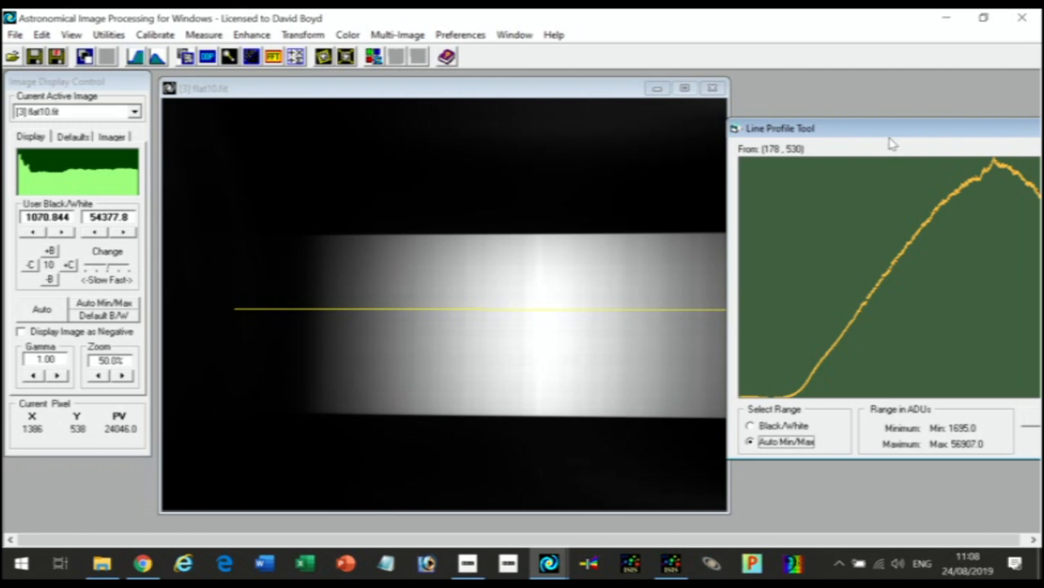
pyautogui.moveTo(894, 137); pyautogui.dragTo(687, 140)
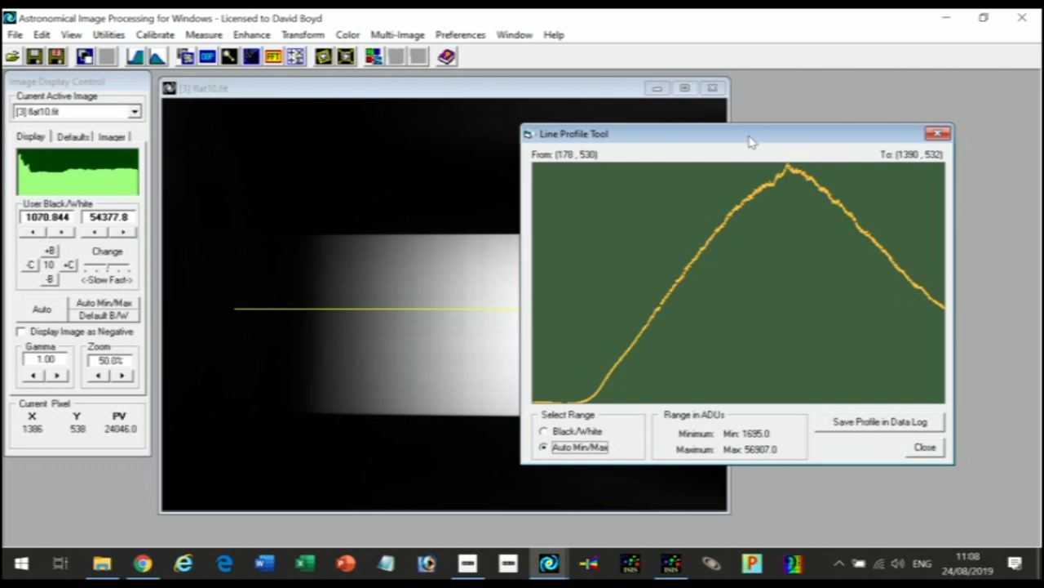
# Step: Plot a vertical line profile across the bright band of flat10, from about (864, 230) to (868, 936), and examine it
pyautogui.moveTo(751, 142); pyautogui.dragTo(948, 141)
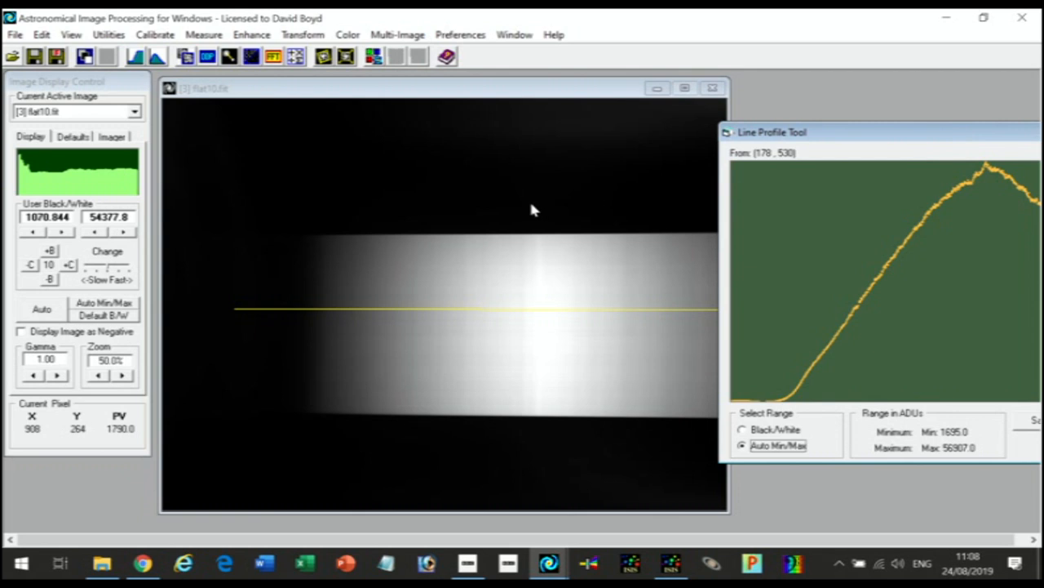
pyautogui.moveTo(514, 190)
pyautogui.mouseDown()
pyautogui.moveTo(497, 464)
pyautogui.moveTo(517, 471)
pyautogui.mouseUp()
pyautogui.moveTo(954, 140); pyautogui.dragTo(770, 138)
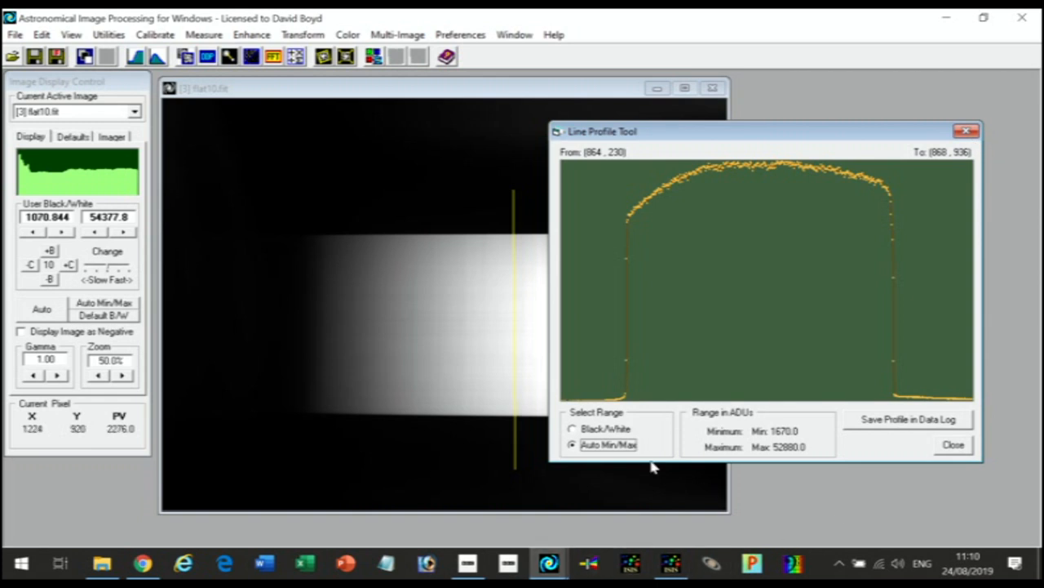
pyautogui.click(477, 90)
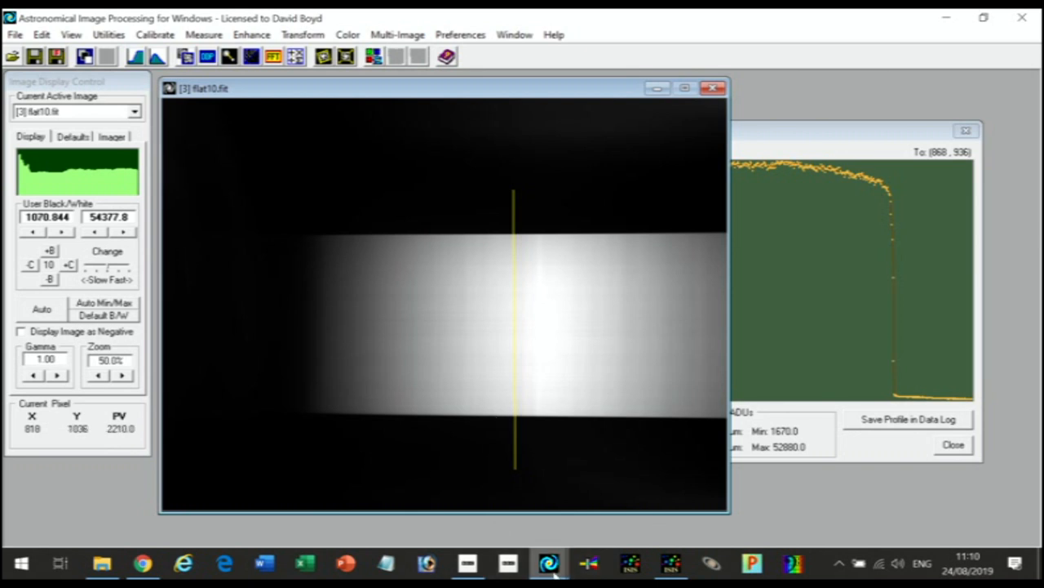
# Step: Return to ISIS and recompute flat10 with vertical gain correction enabled
pyautogui.click(671, 563)
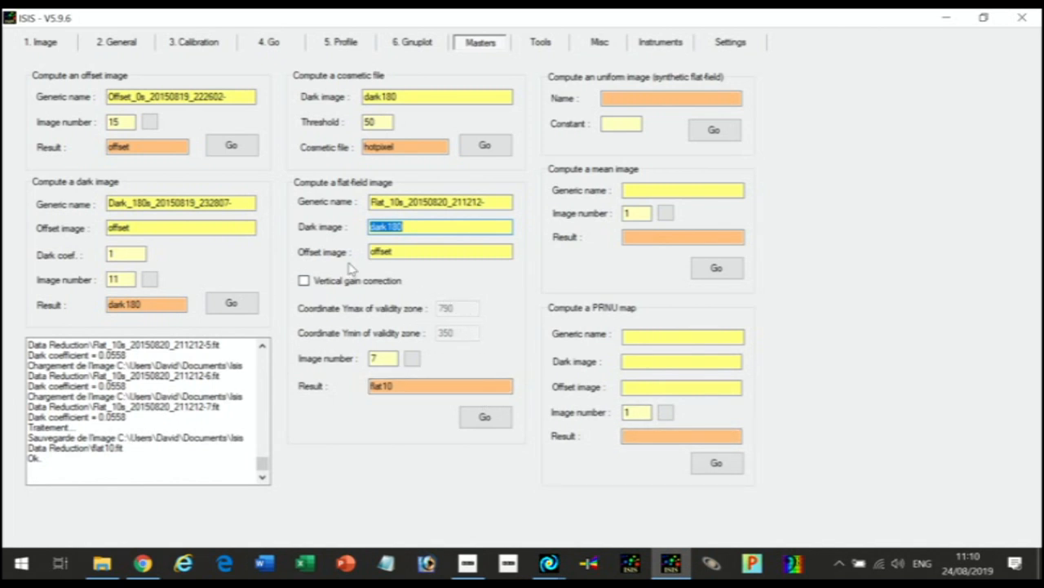
pyautogui.click(304, 280)
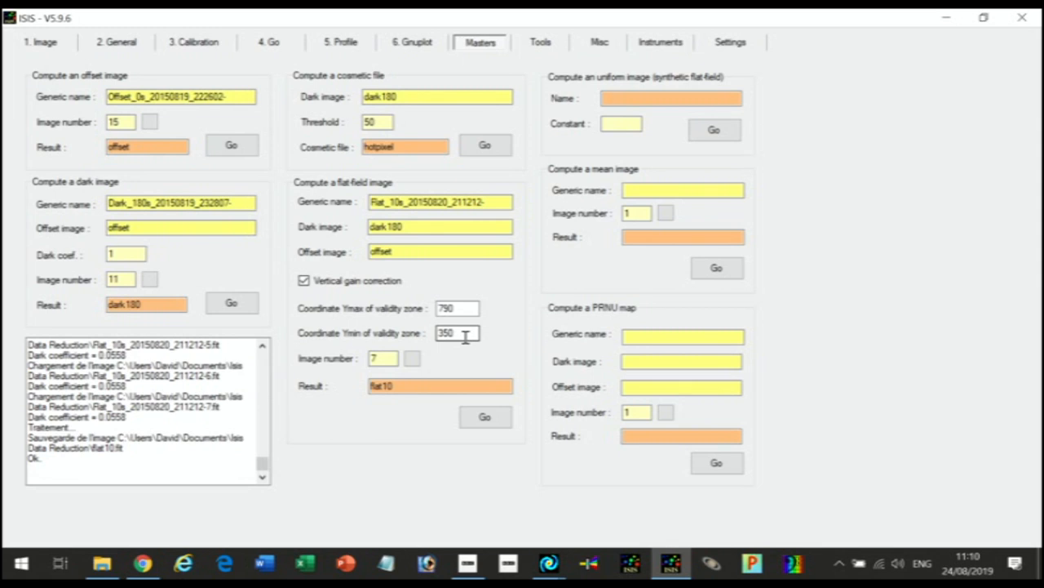
pyautogui.click(486, 418)
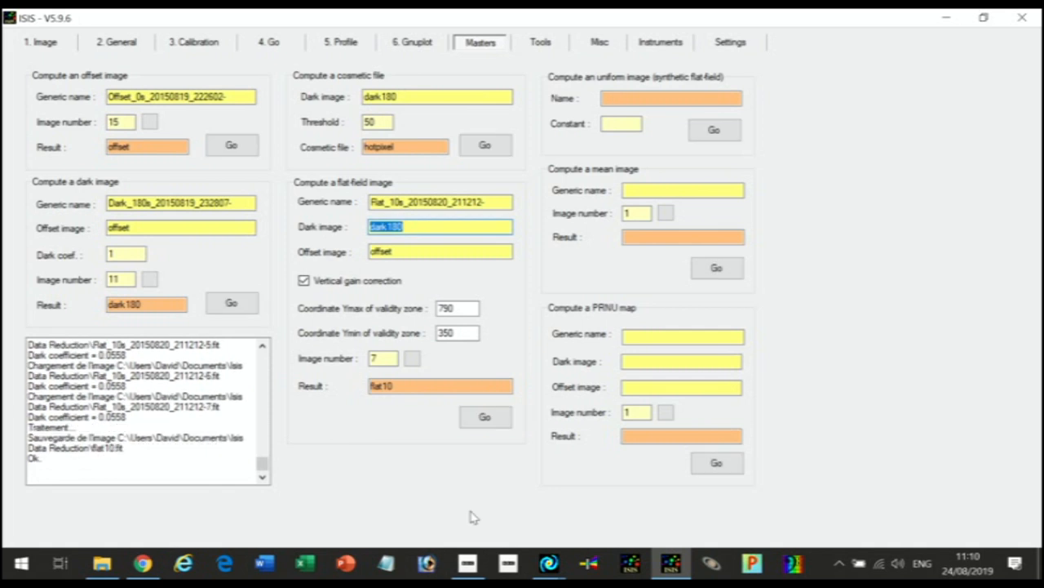
# Step: Switch to Astronomical Image Processing for Windows and open the recomputed flat10 at 50% zoom, dismissing the line profile advisory
pyautogui.click(549, 570)
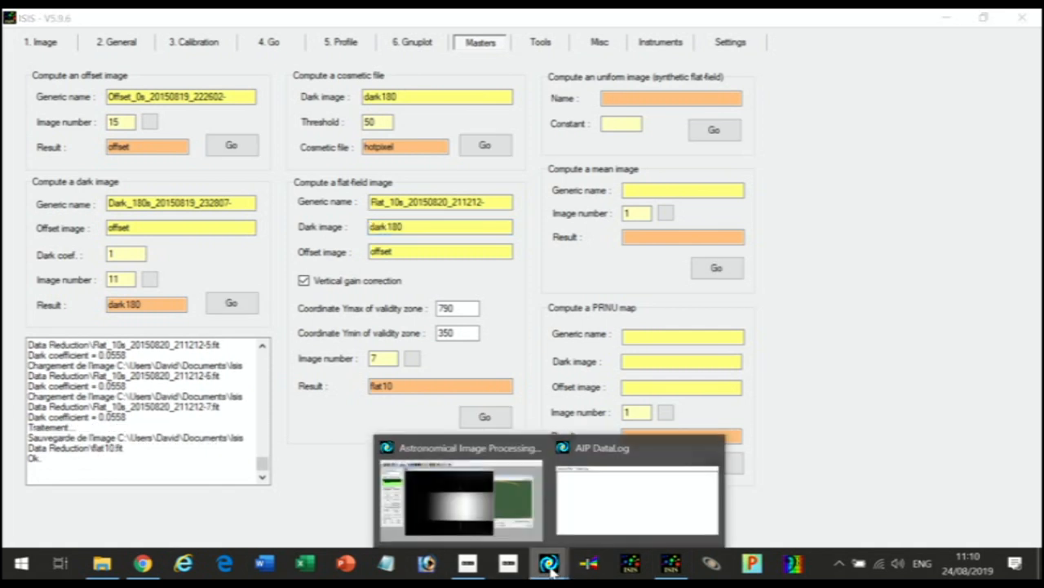
pyautogui.click(408, 445)
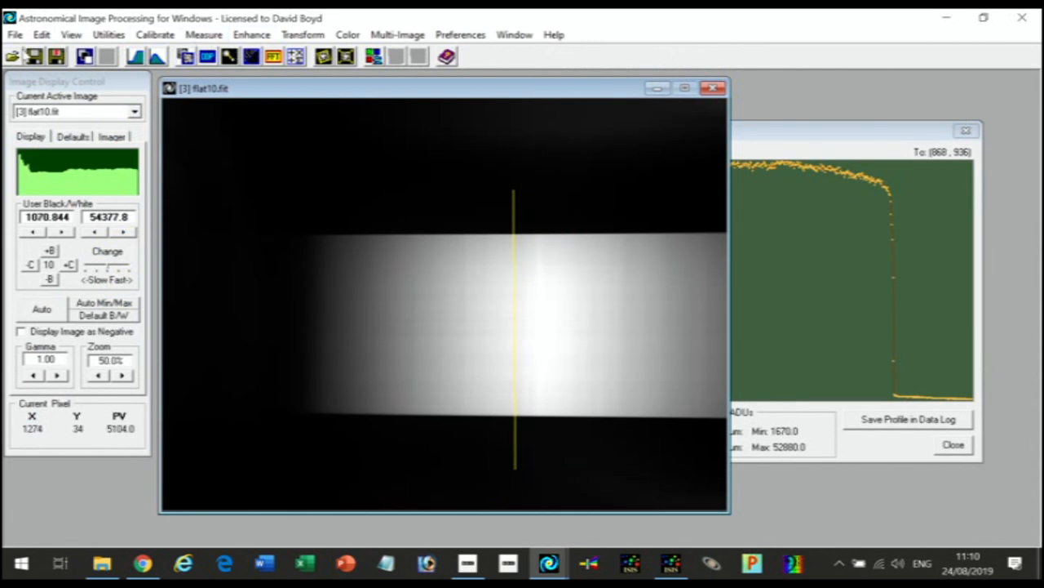
pyautogui.click(12, 56)
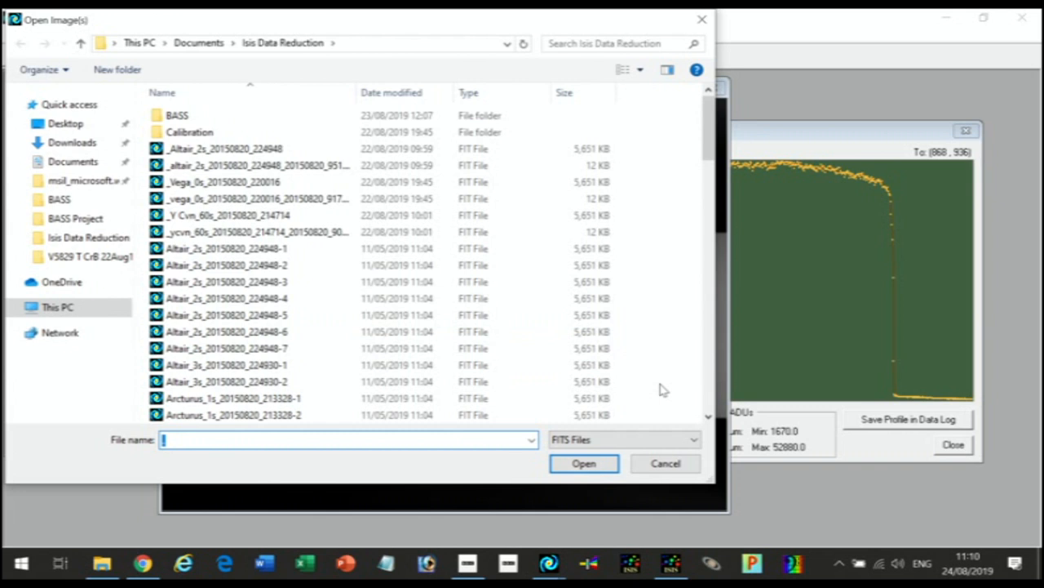
pyautogui.click(707, 394)
pyautogui.click(707, 394)
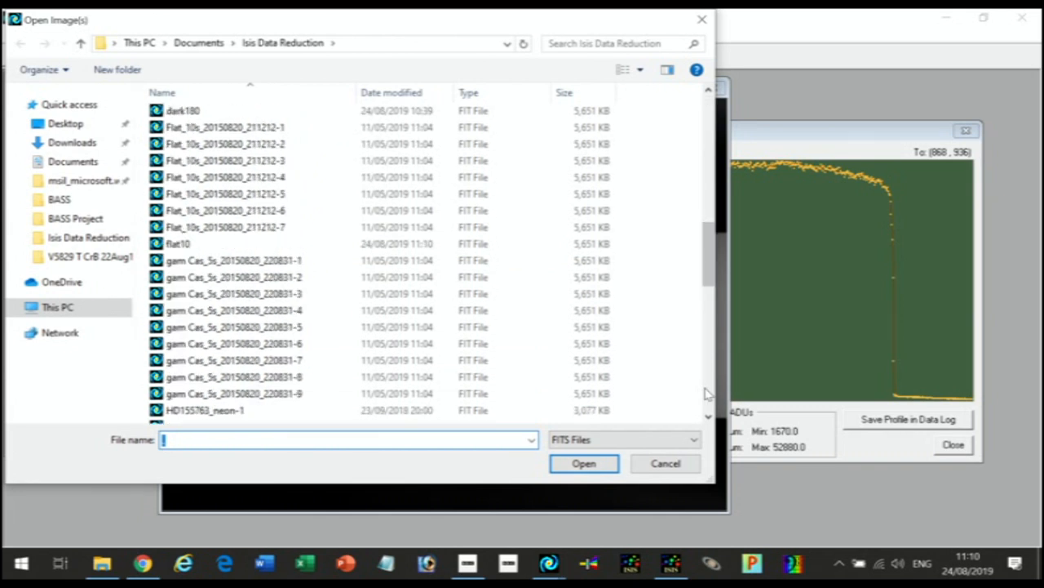
pyautogui.doubleClick(181, 245)
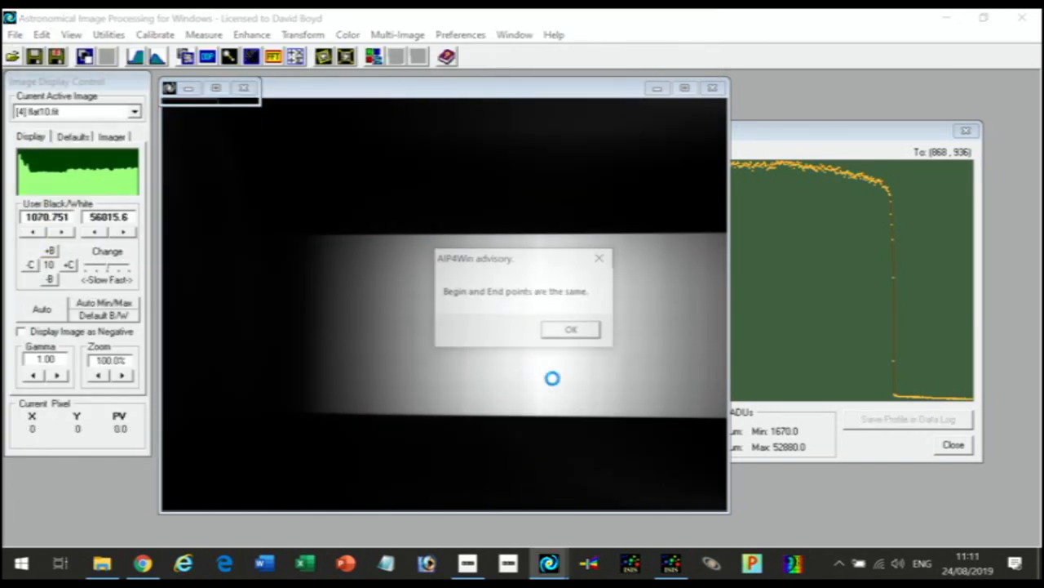
pyautogui.click(582, 340)
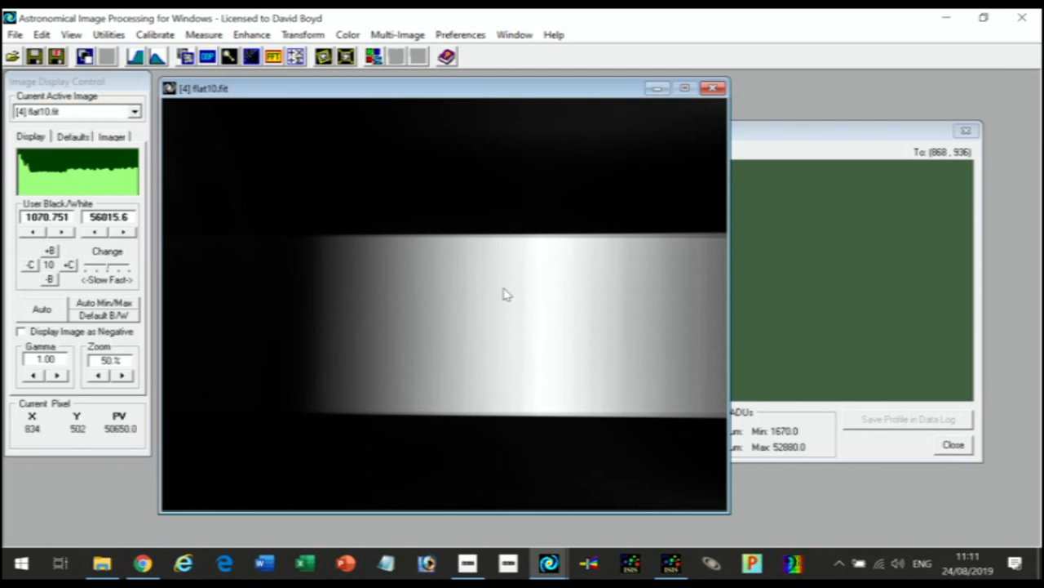
# Step: Plot a vertical line profile of flat10 from about (916, 202) to (918, 964) using Auto Min/Max, examine it and close the profile
pyautogui.click(820, 133)
pyautogui.moveTo(820, 133); pyautogui.dragTo(976, 133)
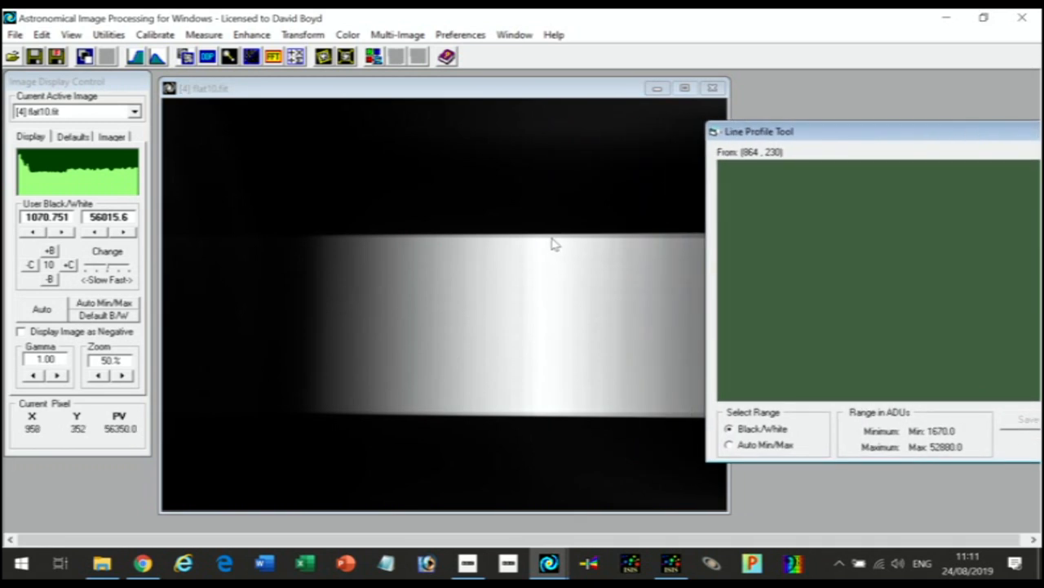
pyautogui.click(731, 446)
pyautogui.moveTo(535, 182); pyautogui.dragTo(535, 485)
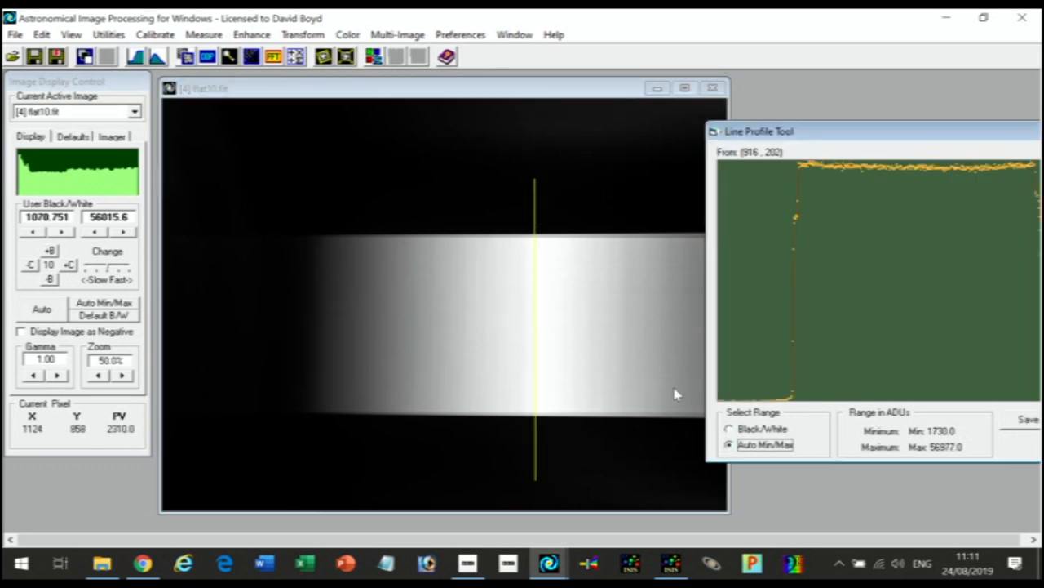
pyautogui.moveTo(938, 136); pyautogui.dragTo(751, 154)
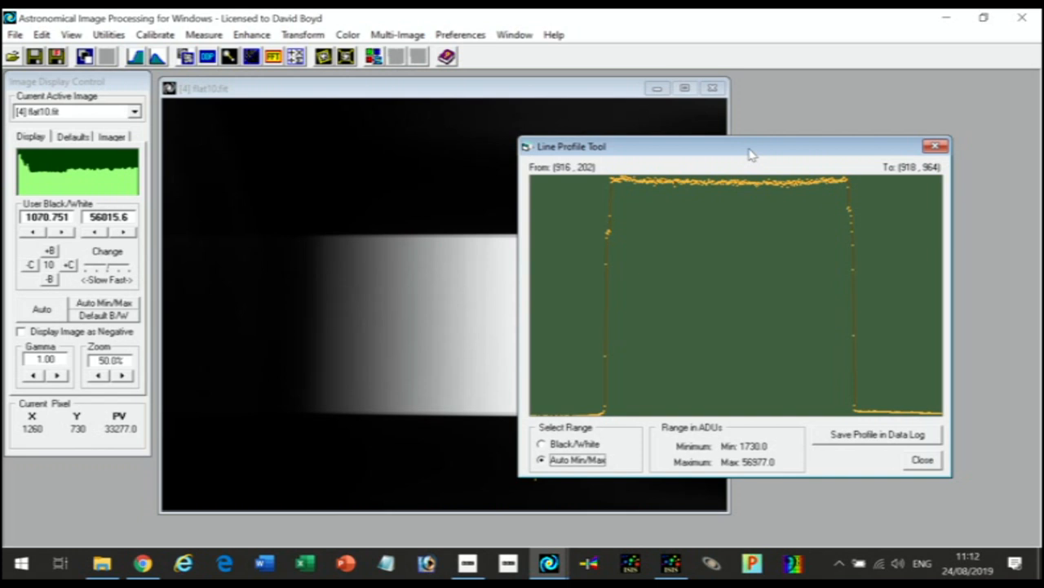
pyautogui.click(936, 147)
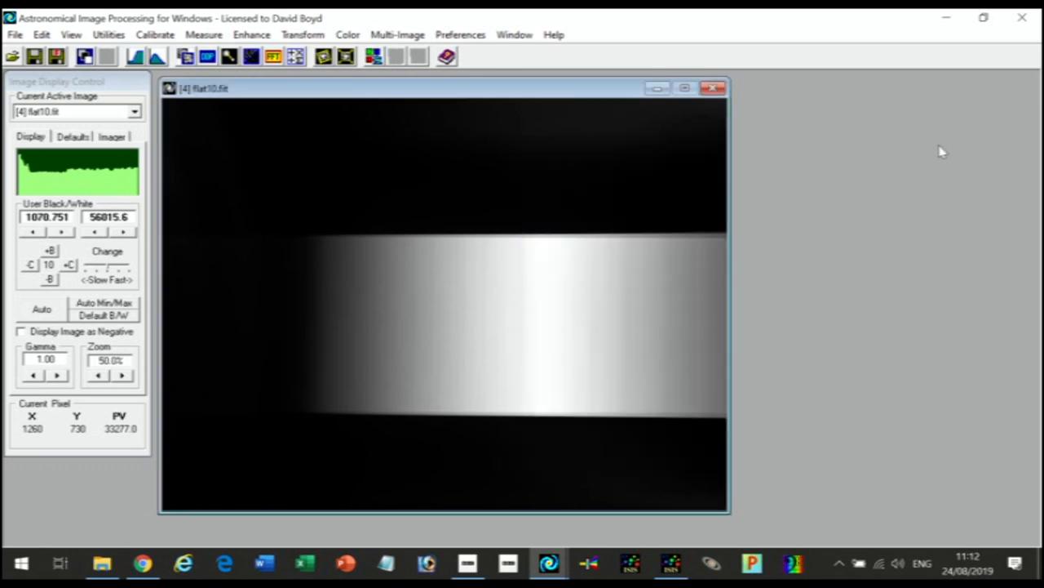
# Step: Return to ISIS and set the general processing masters to offset for Offset, dark180 for Dark and flat10 for Flat
pyautogui.click(673, 565)
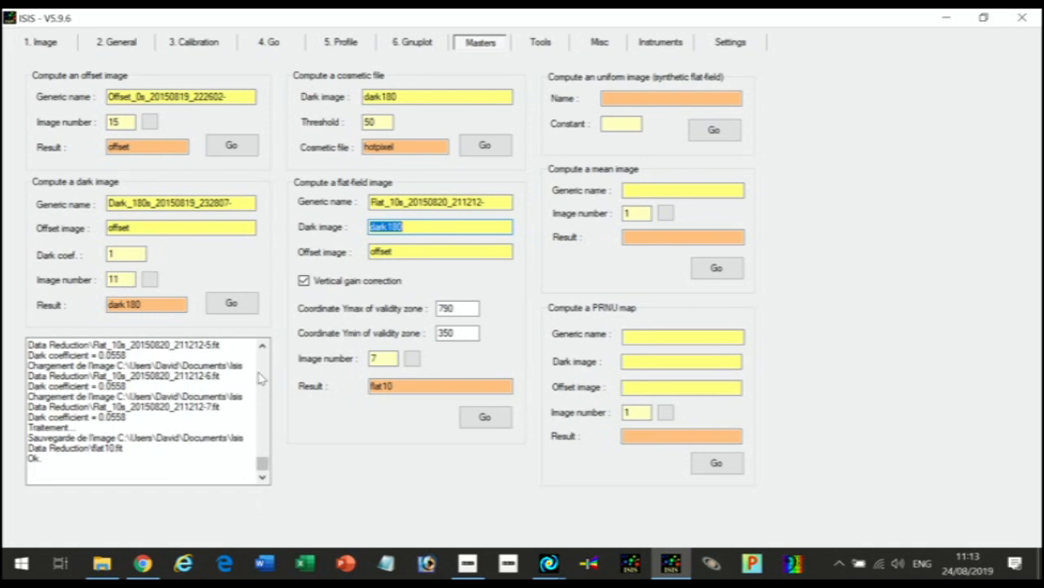
pyautogui.click(119, 47)
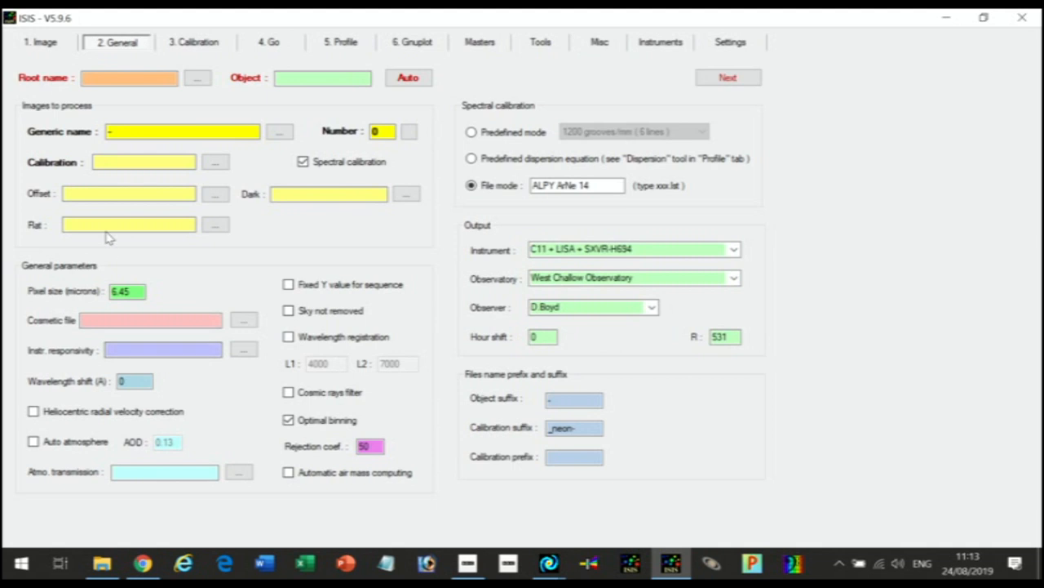
pyautogui.click(93, 193)
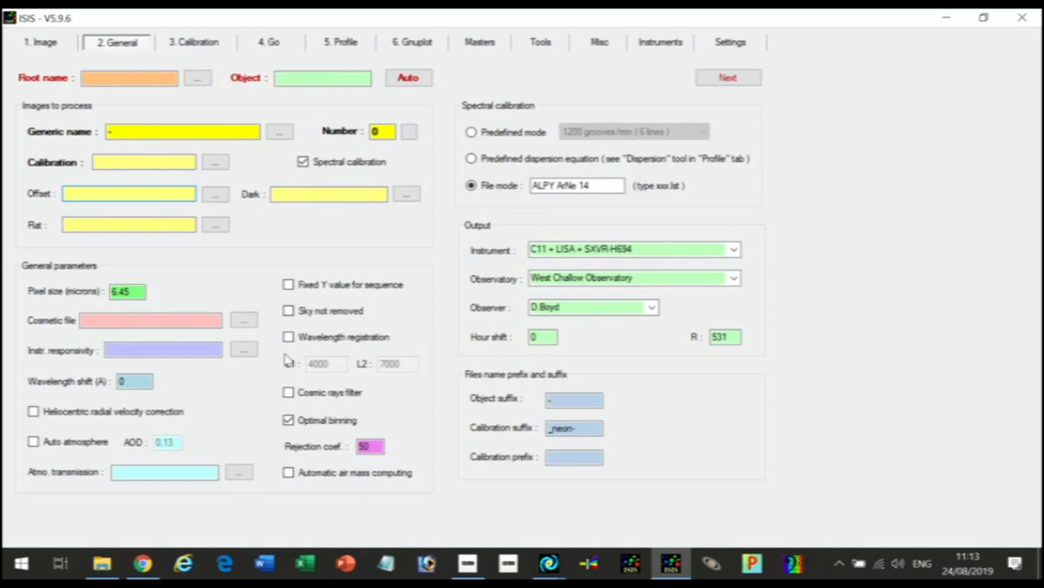
pyautogui.write('offset')
pyautogui.click(319, 194)
pyautogui.write('da')
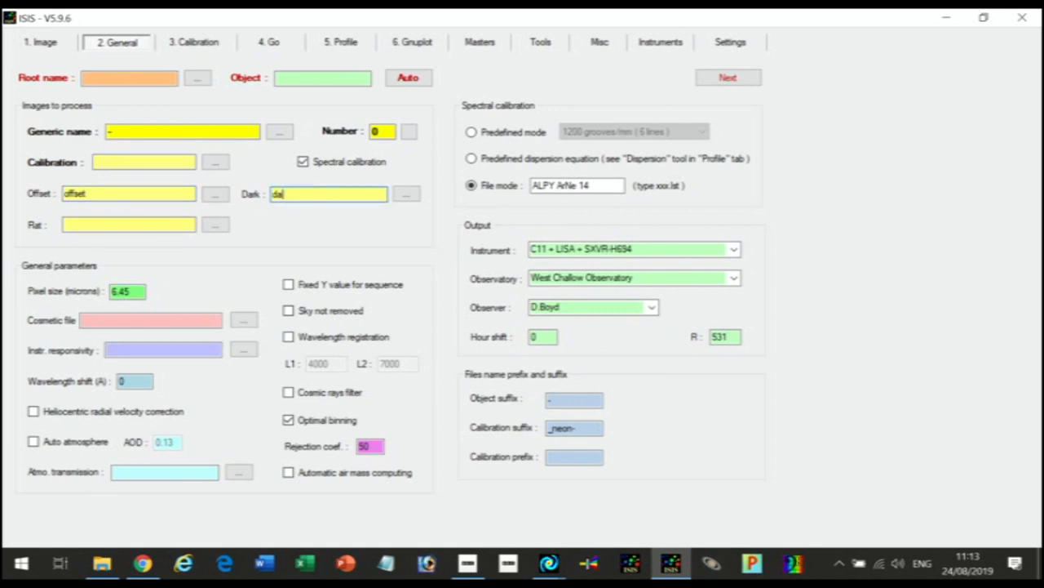
pyautogui.write('rk180')
pyautogui.click(118, 227)
pyautogui.write('fl')
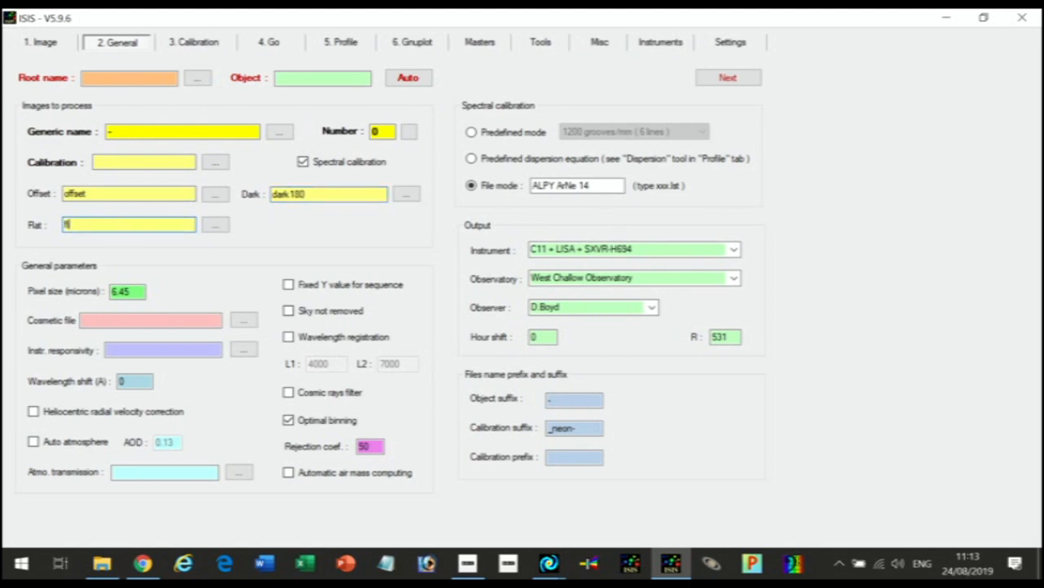
pyautogui.write('at10')
# Step: Switch to File Explorer and copy the generic name Vega_0s_20150820_220016- from the first Vega file, omitting the sequence number
pyautogui.click(102, 563)
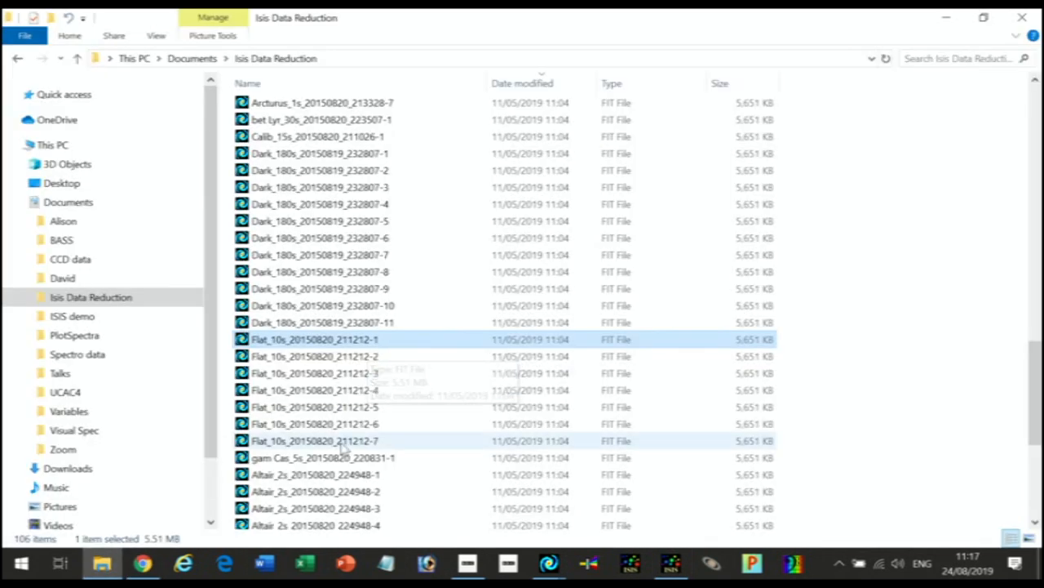
pyautogui.scroll(4, 342, 445)
pyautogui.scroll(-2, 351, 444)
pyautogui.scroll(4, 352, 447)
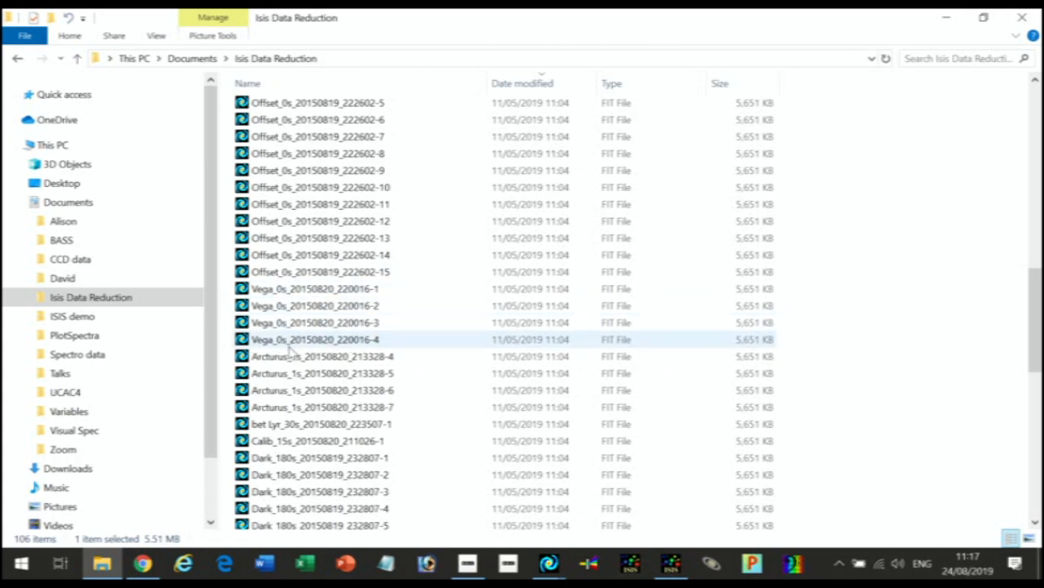
pyautogui.click(256, 292)
pyautogui.click(257, 292)
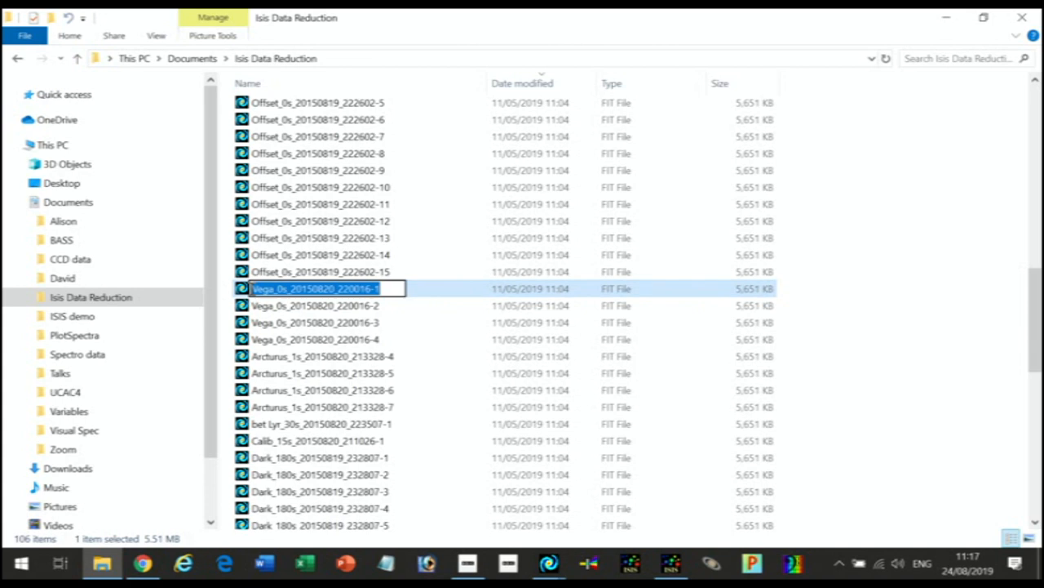
pyautogui.moveTo(253, 289); pyautogui.dragTo(378, 290)
pyautogui.hotkey('ctrl', 'c')
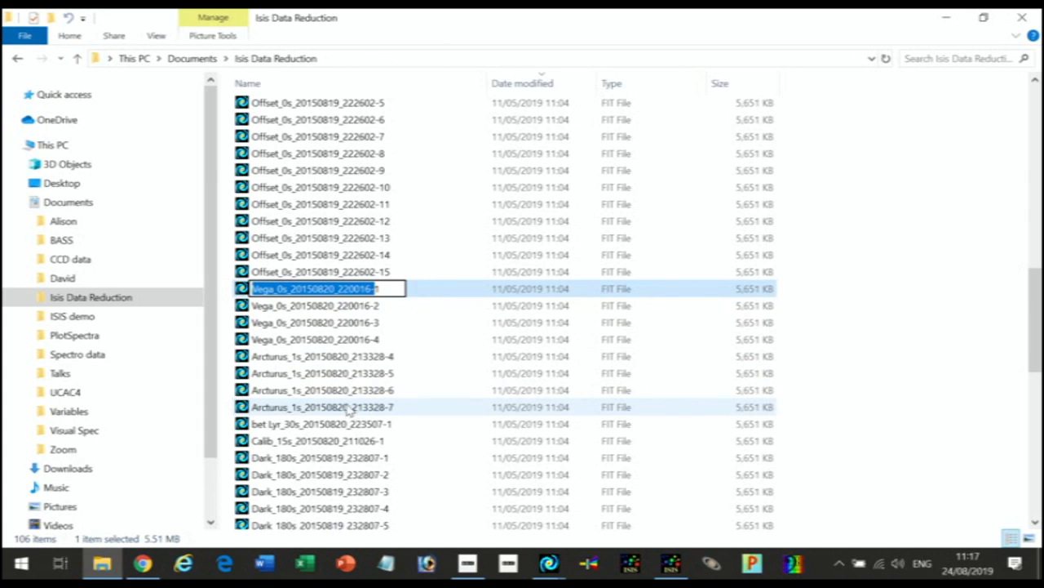
pyautogui.moveTo(448, 496); pyautogui.dragTo(860, 470)
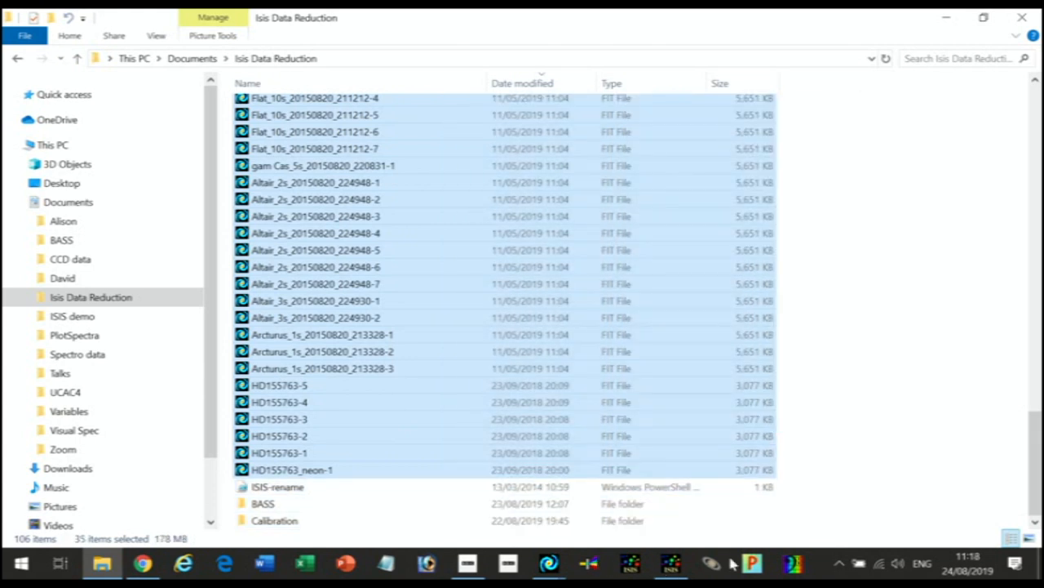
# Step: Return to ISIS, set the generic name to Vega_0s_20150820_220016- and have the number of images determined automatically
pyautogui.click(674, 564)
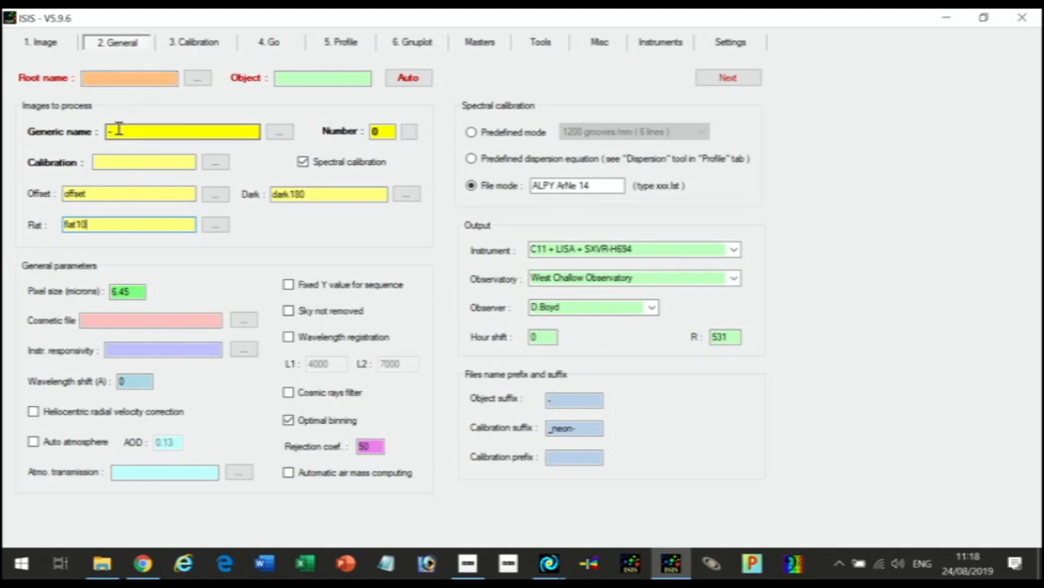
pyautogui.moveTo(118, 129); pyautogui.dragTo(80, 128)
pyautogui.hotkey('ctrl', 'v')
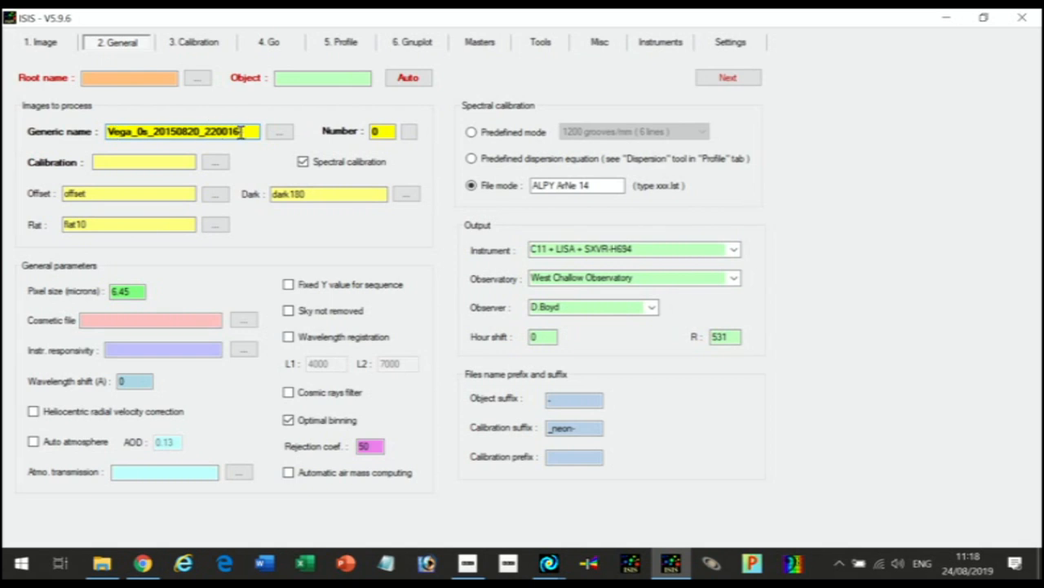
pyautogui.click(410, 133)
# Step: Switch to File Explorer and copy Calib_15s_20150820_211026- from the calibration file's name, omitting the final 1
pyautogui.click(117, 161)
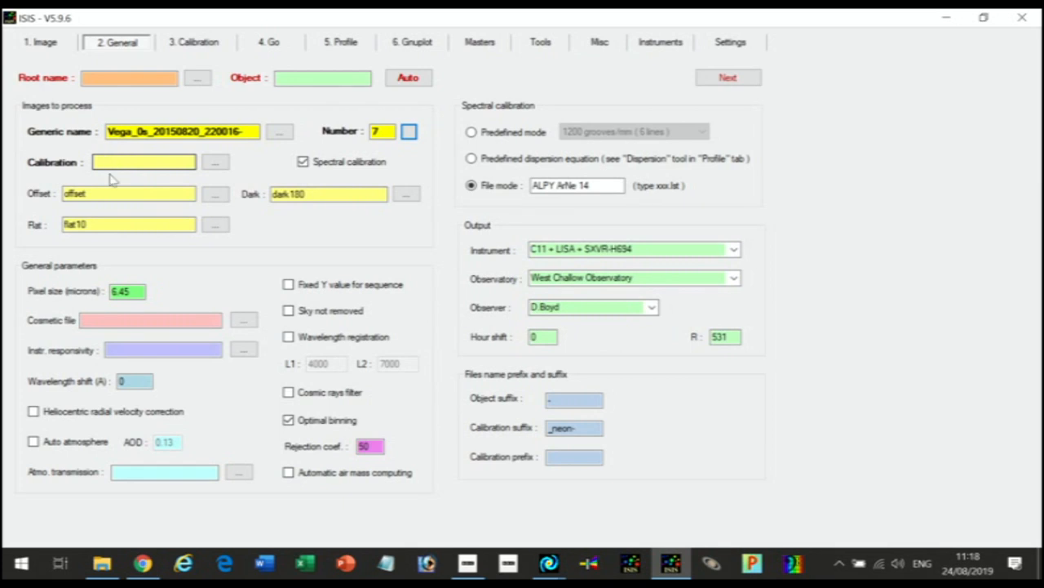
pyautogui.click(102, 565)
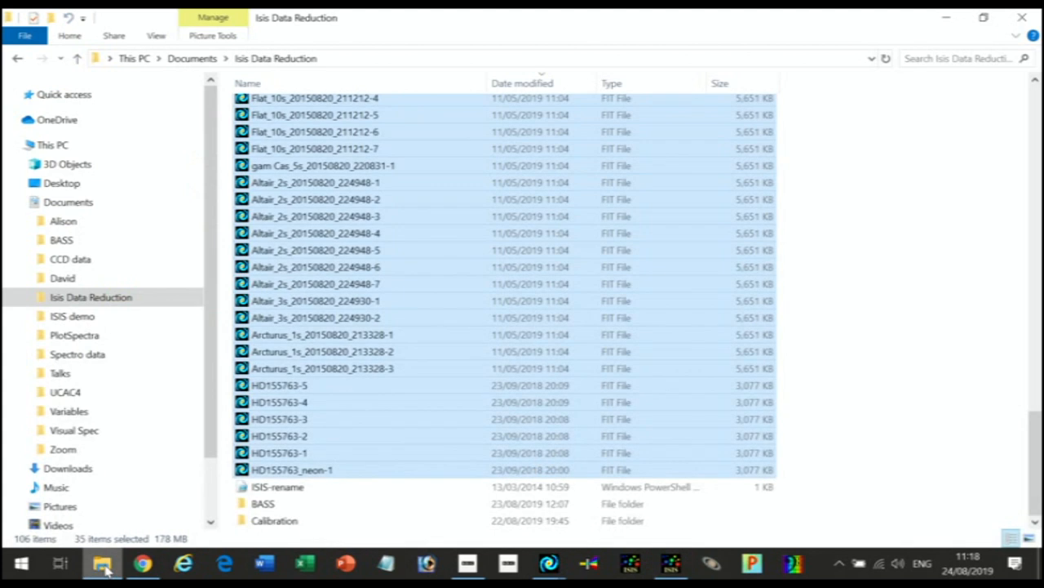
pyautogui.click(330, 300)
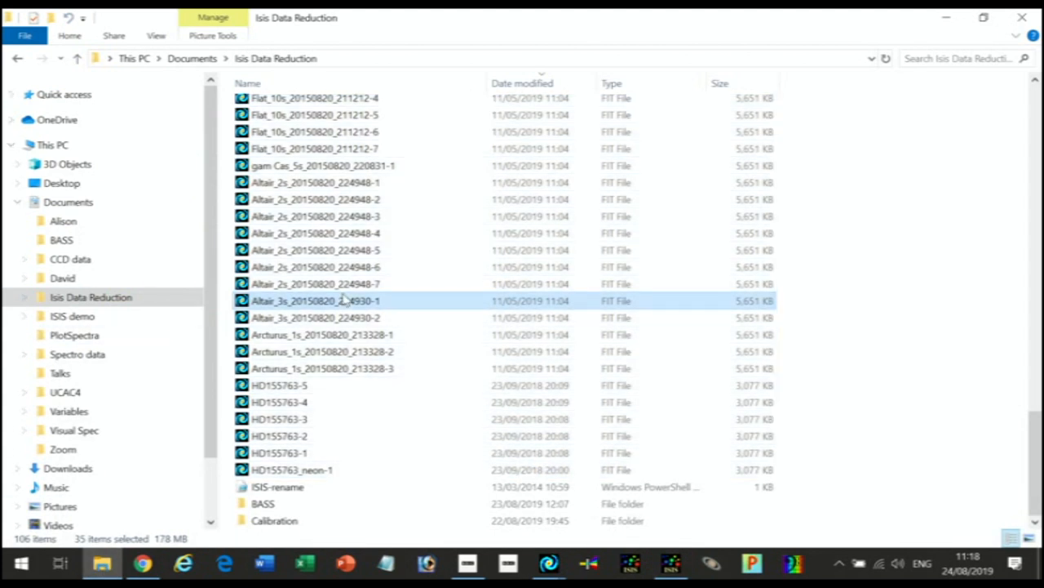
pyautogui.scroll(4, 359, 366)
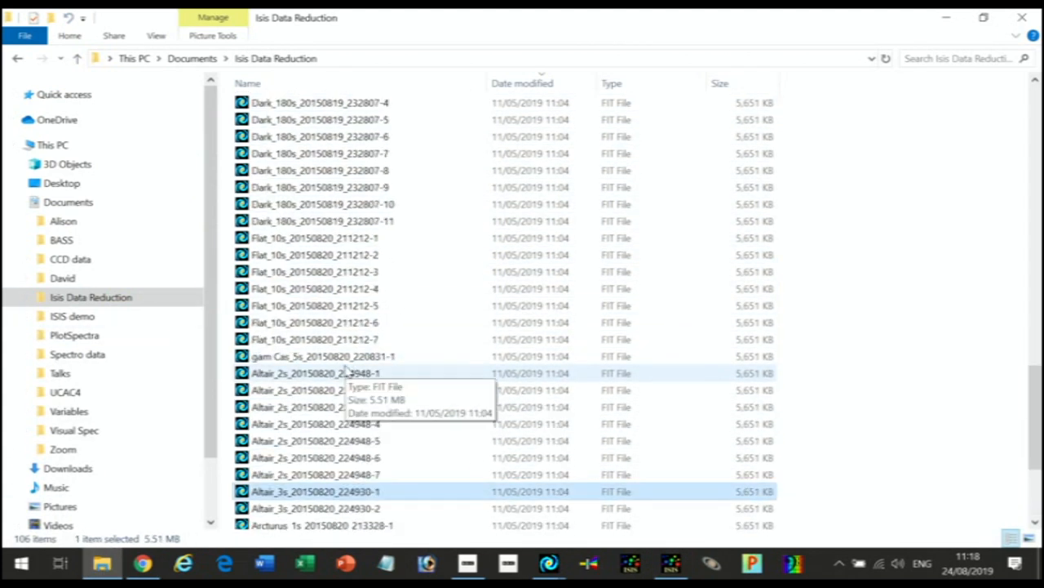
pyautogui.scroll(5, 347, 367)
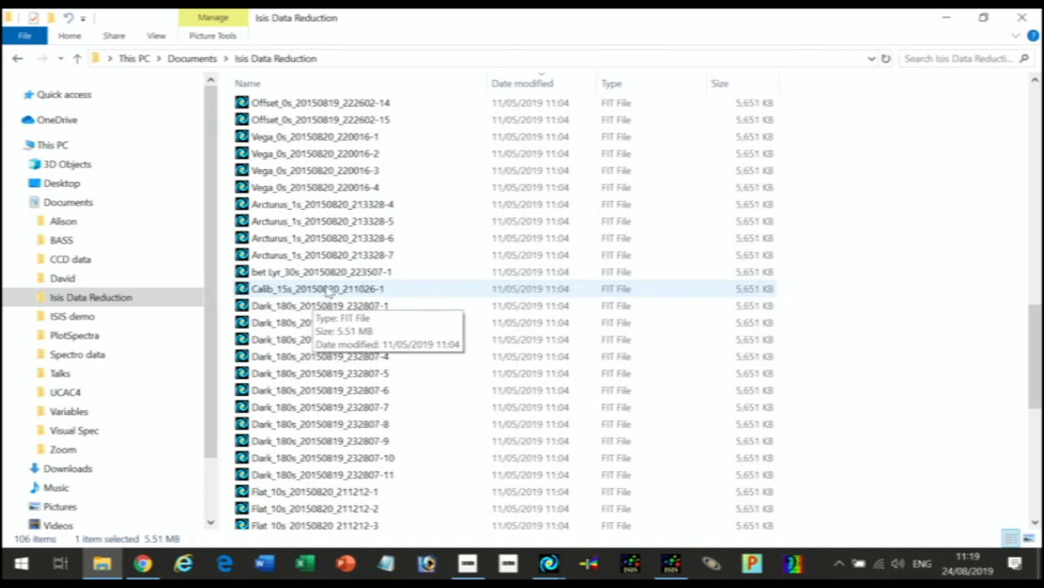
pyautogui.click(327, 291)
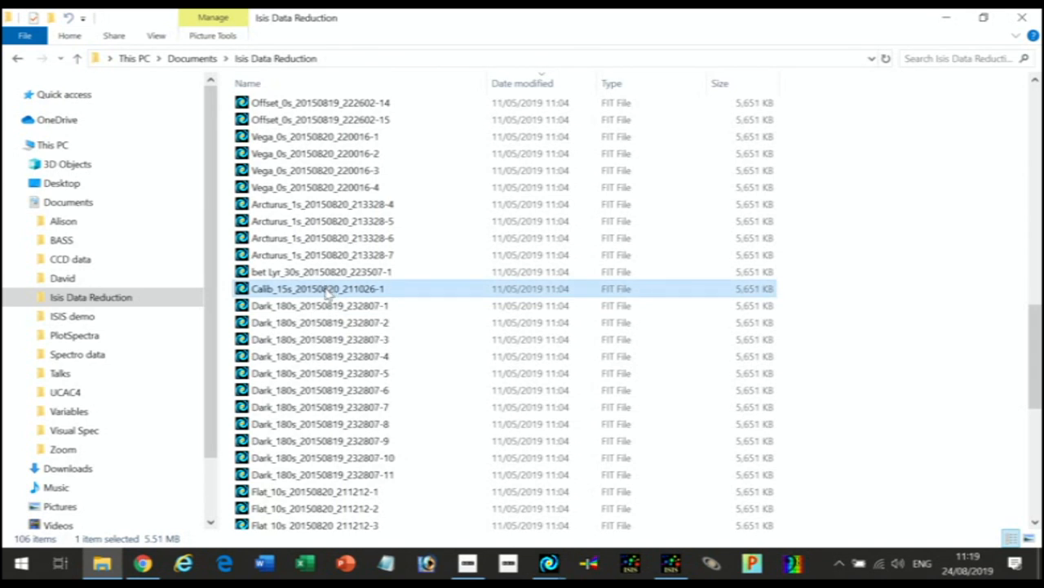
pyautogui.press('F2')
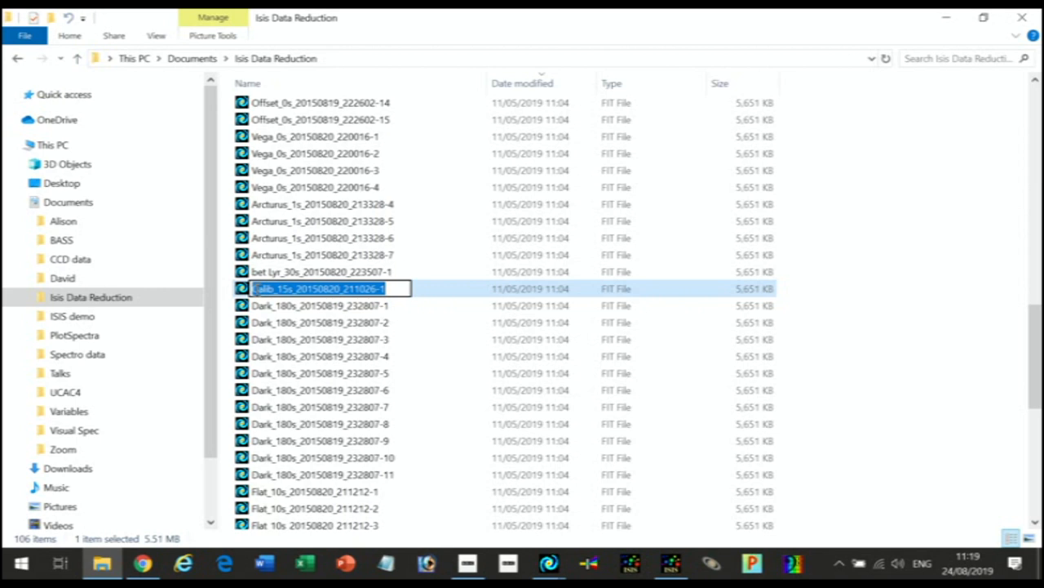
pyautogui.moveTo(253, 289); pyautogui.dragTo(382, 294)
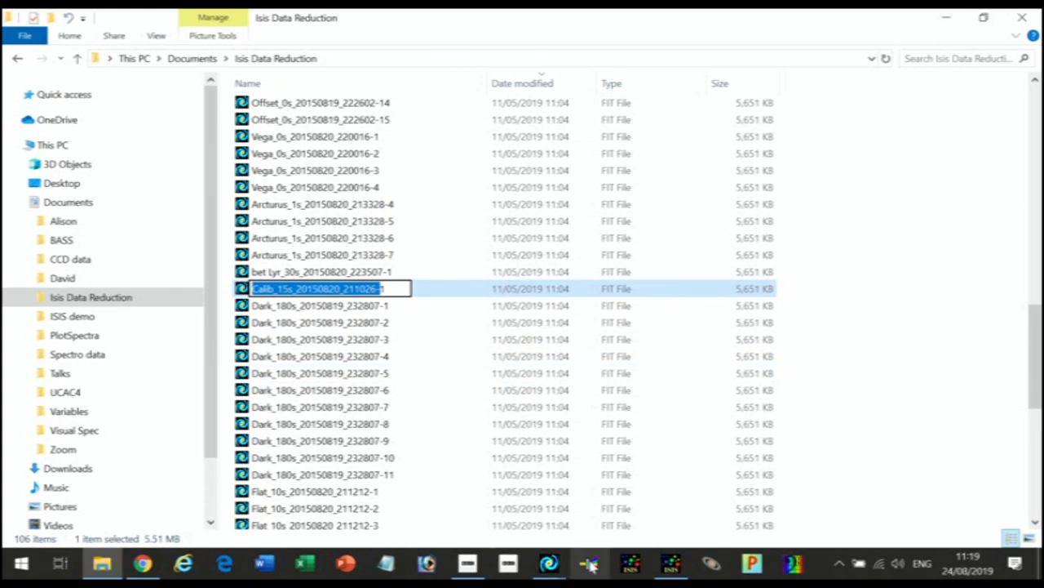
# Step: Return to ISIS, set the calibration image to Calib_15s_20150820_211026-1 and check the image names carried into the calibration page
pyautogui.click(671, 563)
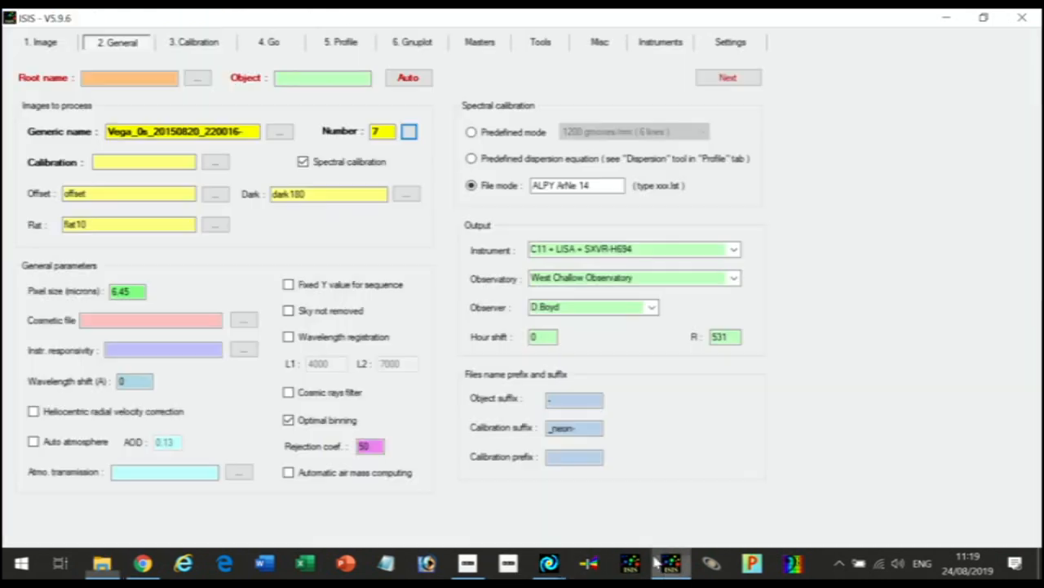
pyautogui.click(133, 159)
pyautogui.hotkey('ctrl', 'v')
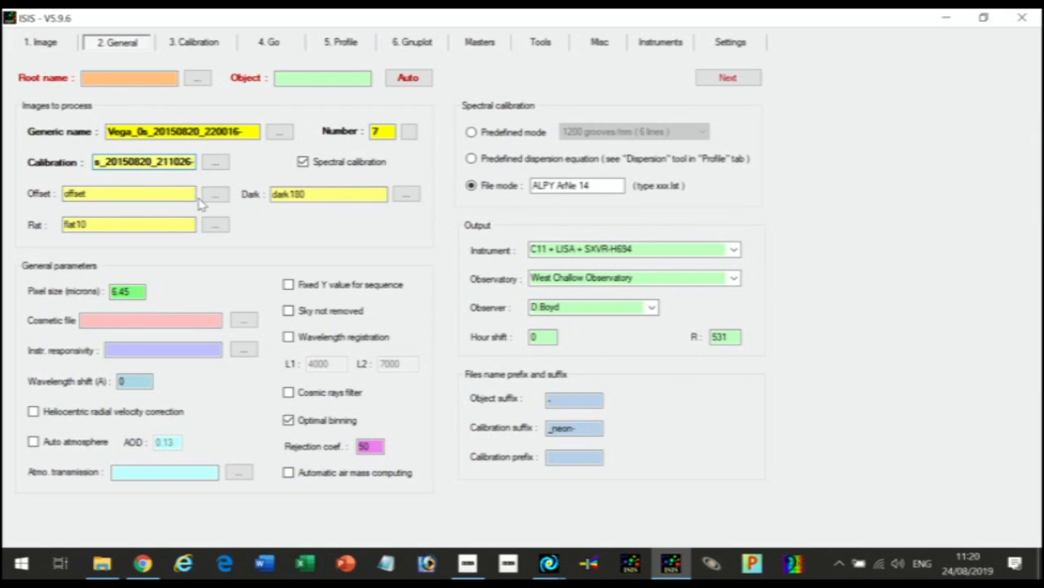
pyautogui.write('1')
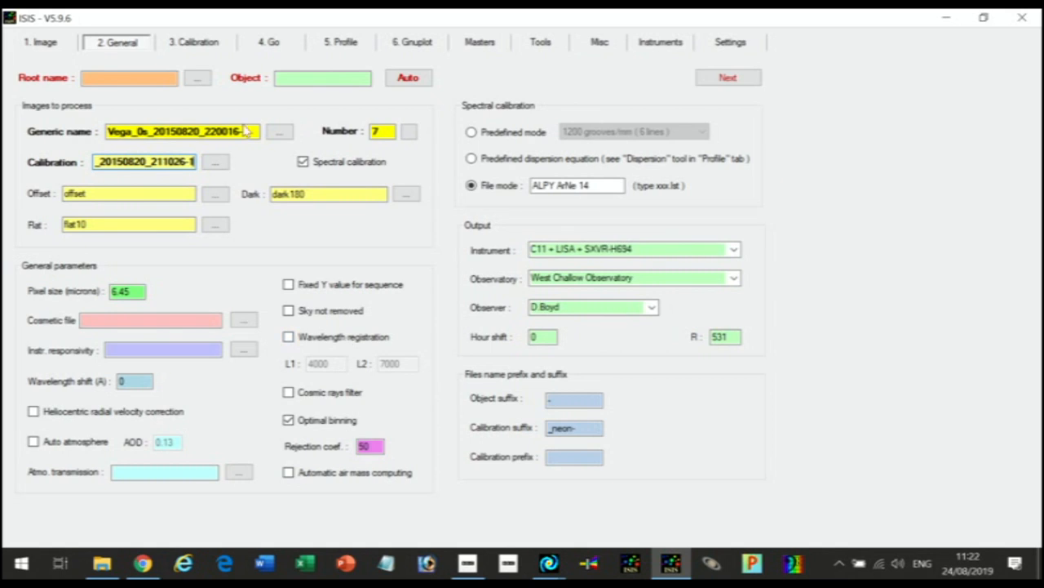
pyautogui.click(198, 45)
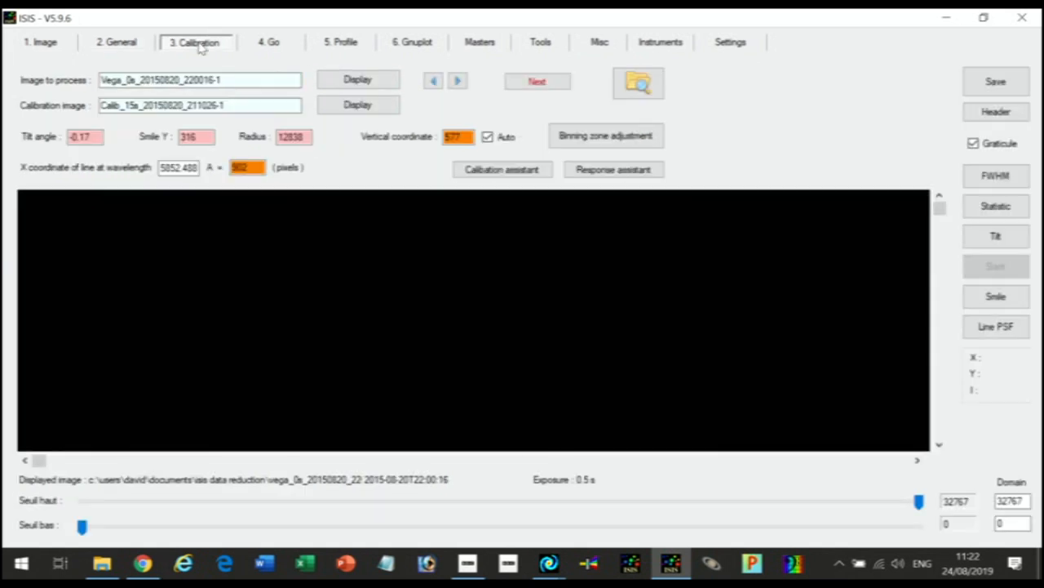
pyautogui.click(128, 45)
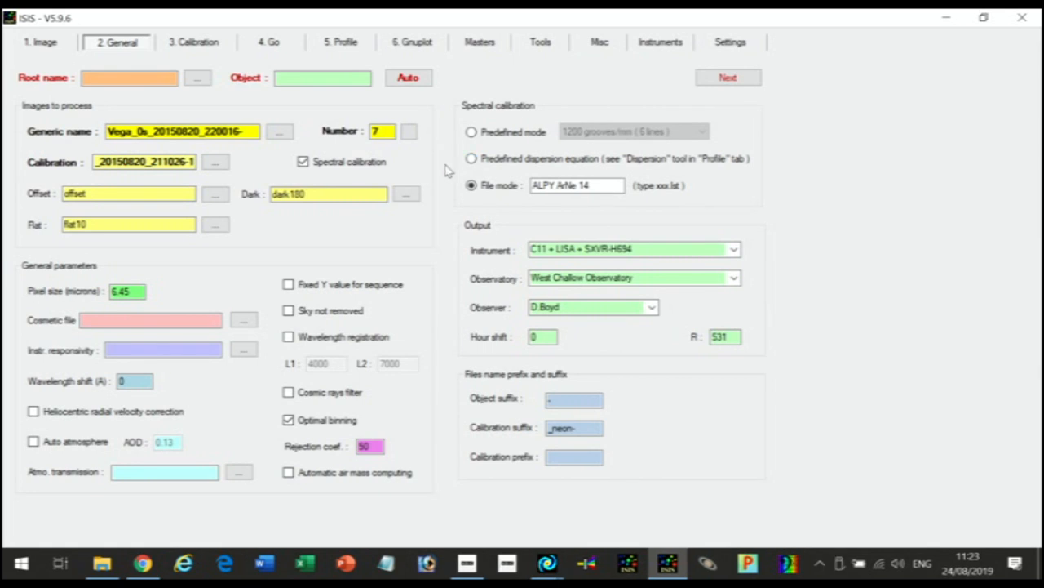
# Step: Switch to File Explorer, dismiss the removable-drive notification, and copy the ALPY ArNe 14 line list to the UDISK 2.0 (G:) drive
pyautogui.click(102, 565)
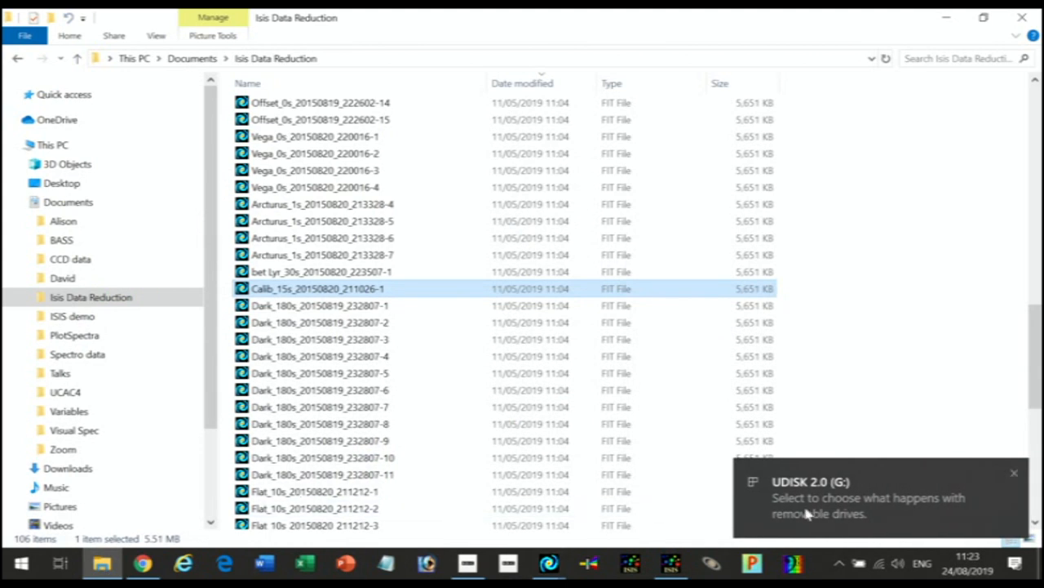
pyautogui.click(1014, 472)
pyautogui.click(101, 565)
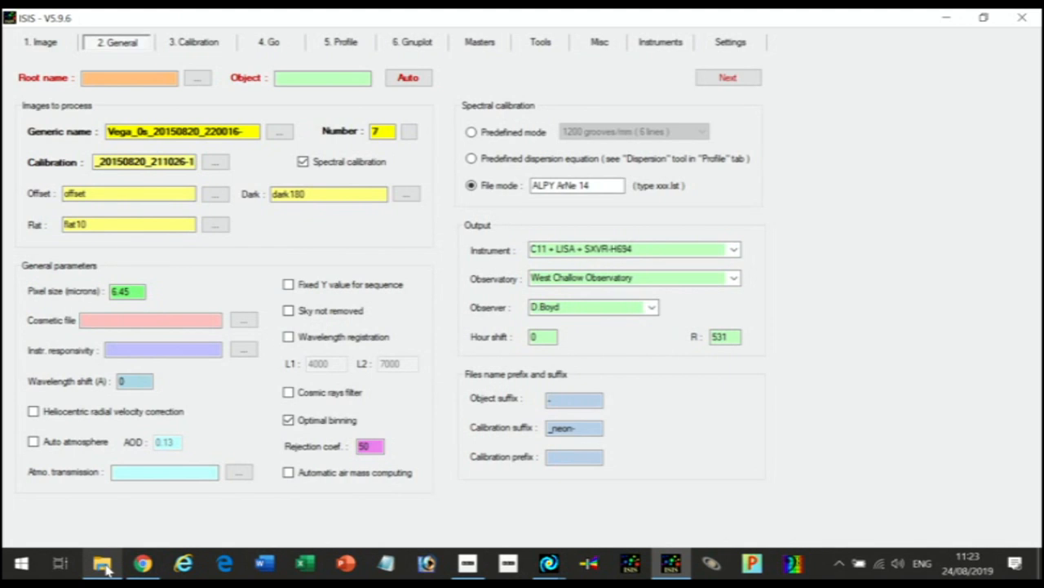
pyautogui.click(103, 566)
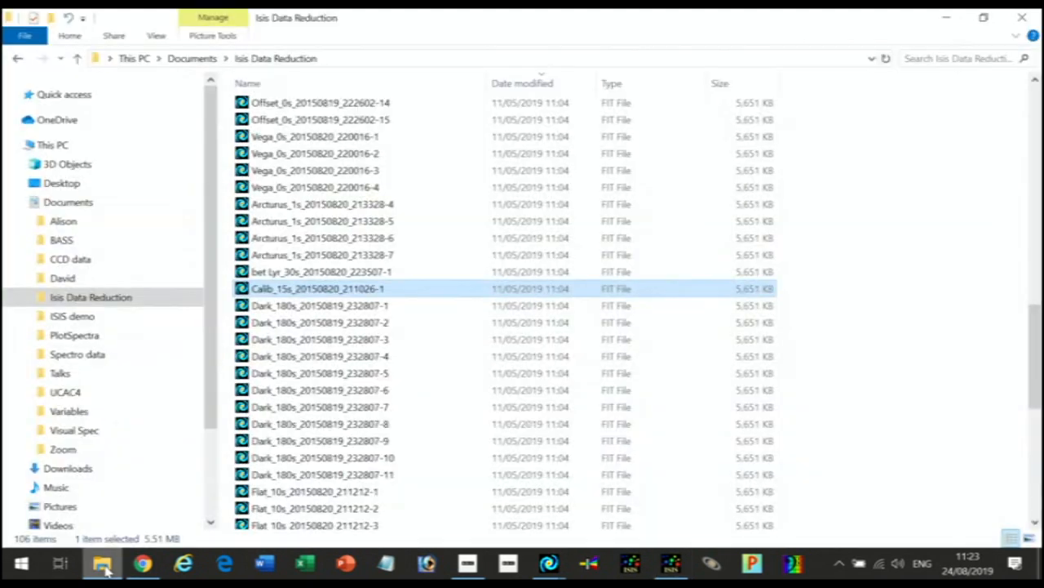
pyautogui.click(220, 405)
pyautogui.scroll(-2, 212, 418)
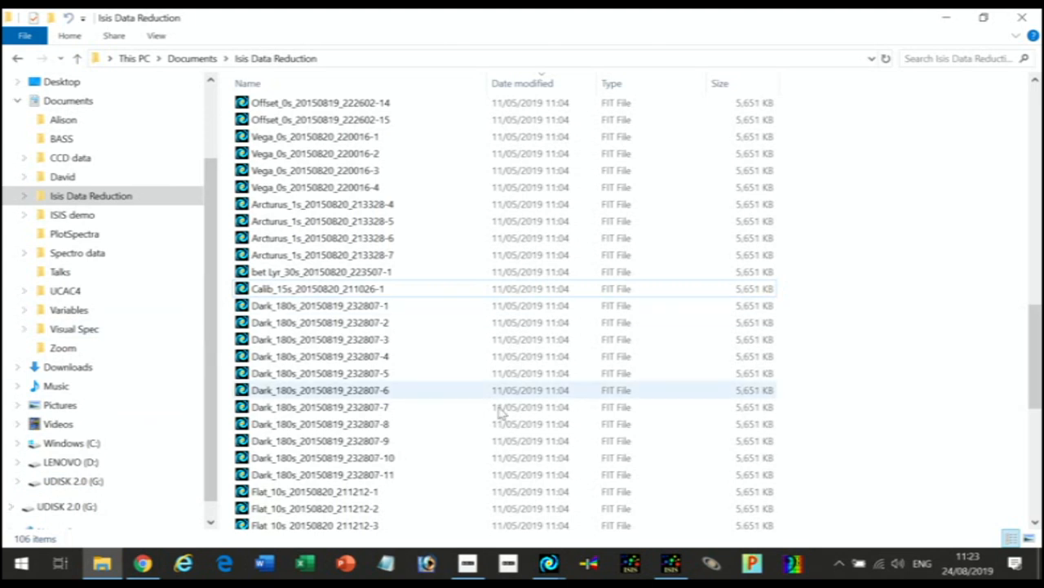
pyautogui.scroll(3, 430, 375)
pyautogui.scroll(10, 422, 385)
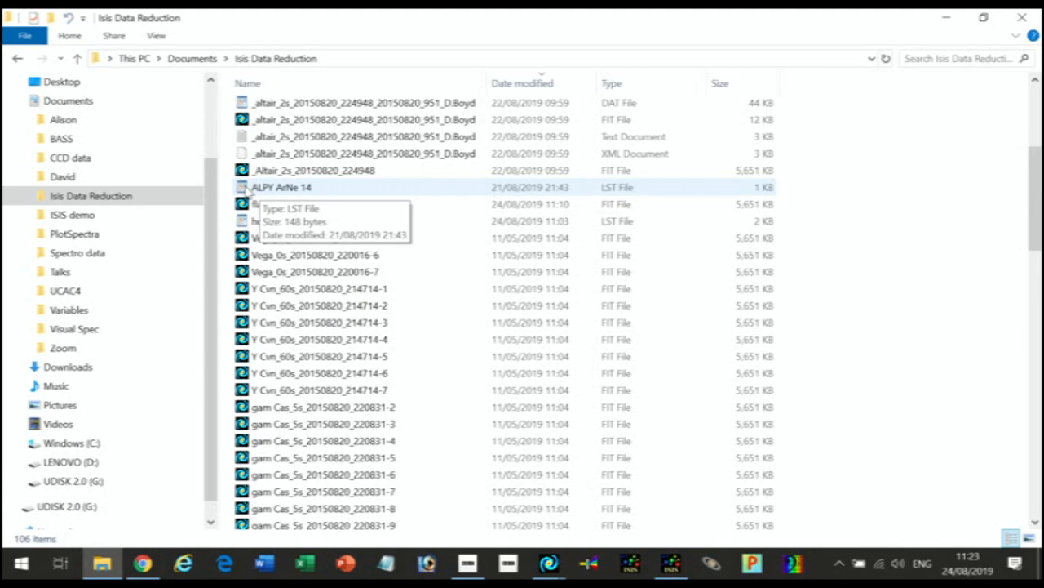
pyautogui.moveTo(260, 188); pyautogui.dragTo(67, 486)
# Step: Open the ALPY ArNe 14 file on the UDISK 2.0 (G:) drive, inspect its wavelength list, close it and return to ISIS
pyautogui.click(66, 483)
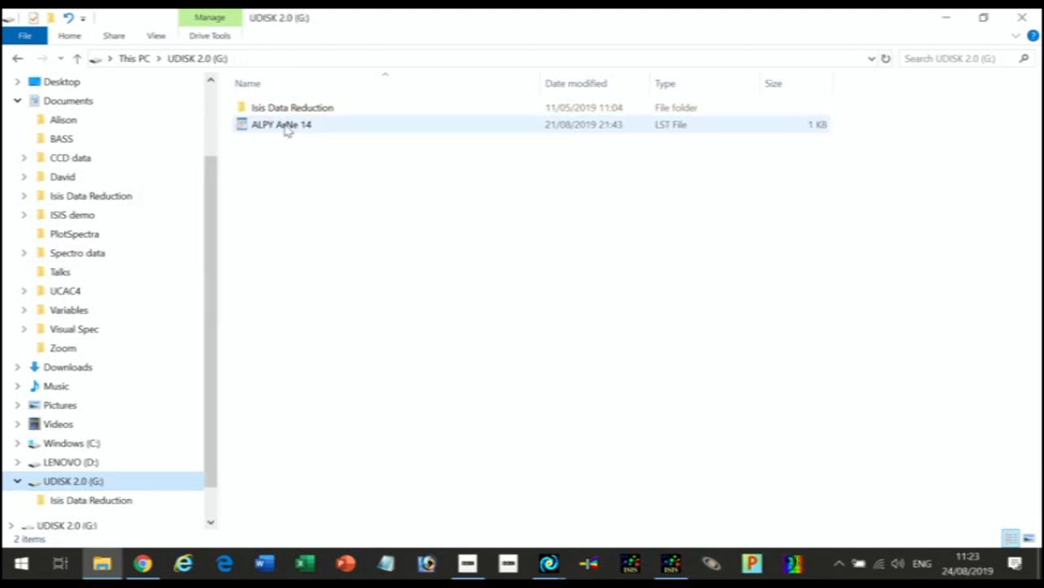
pyautogui.doubleClick(242, 125)
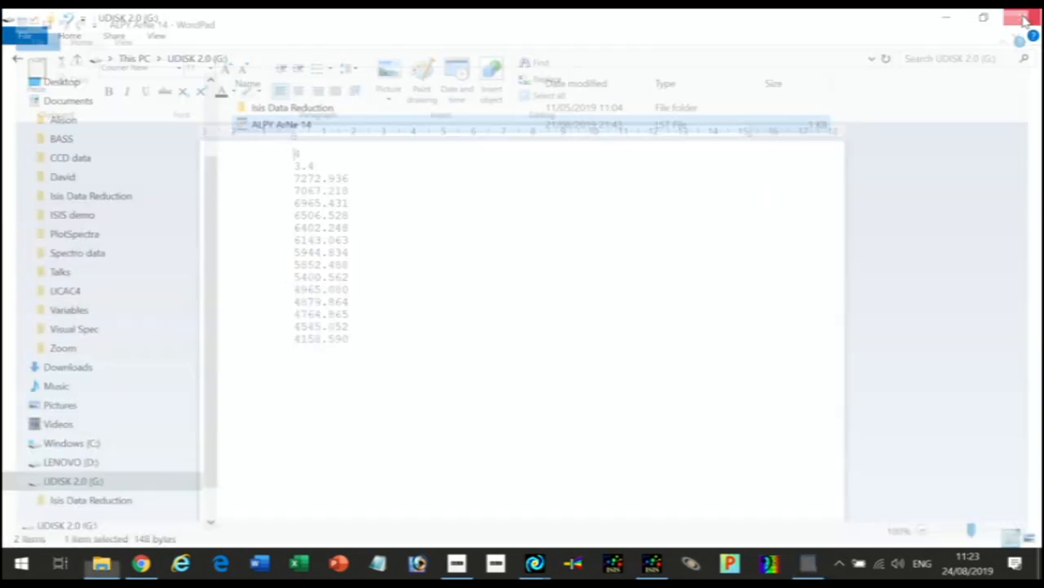
pyautogui.click(1022, 17)
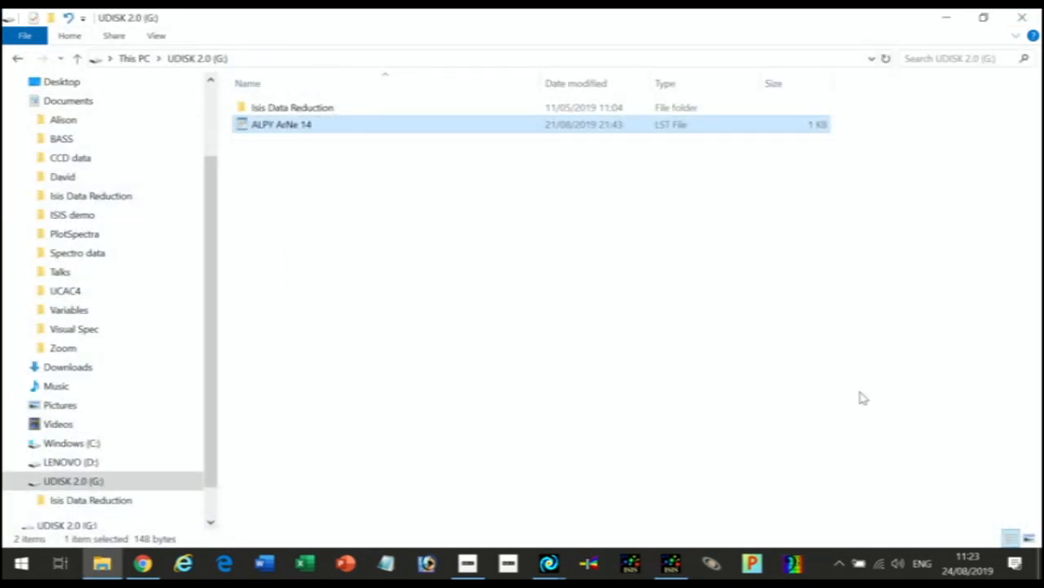
pyautogui.hotkey('alt', 'F4')
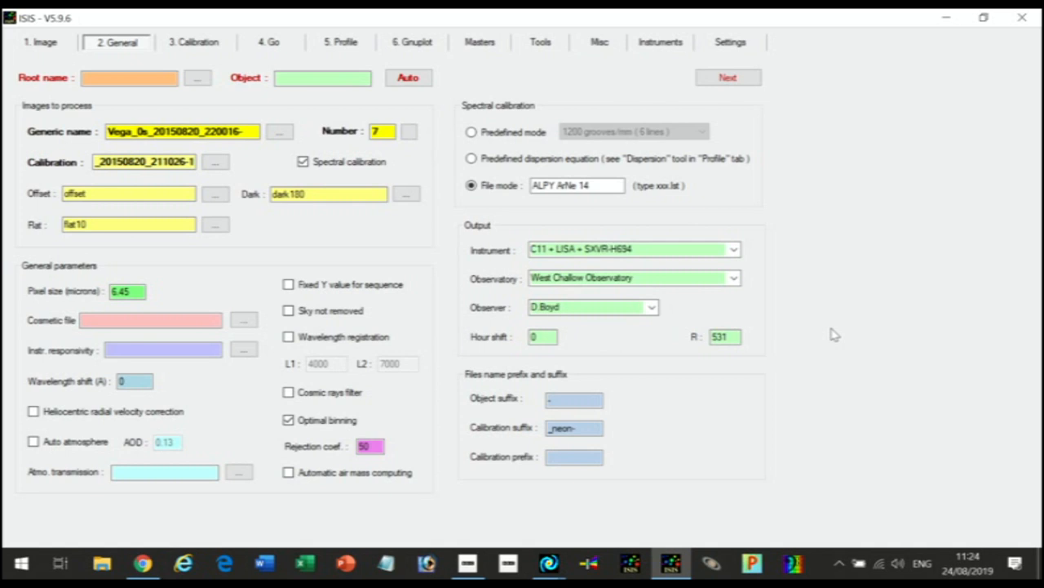
# Step: Set the spectral calibration to the predefined mode ALPY 600 (calibration module)
pyautogui.click(472, 159)
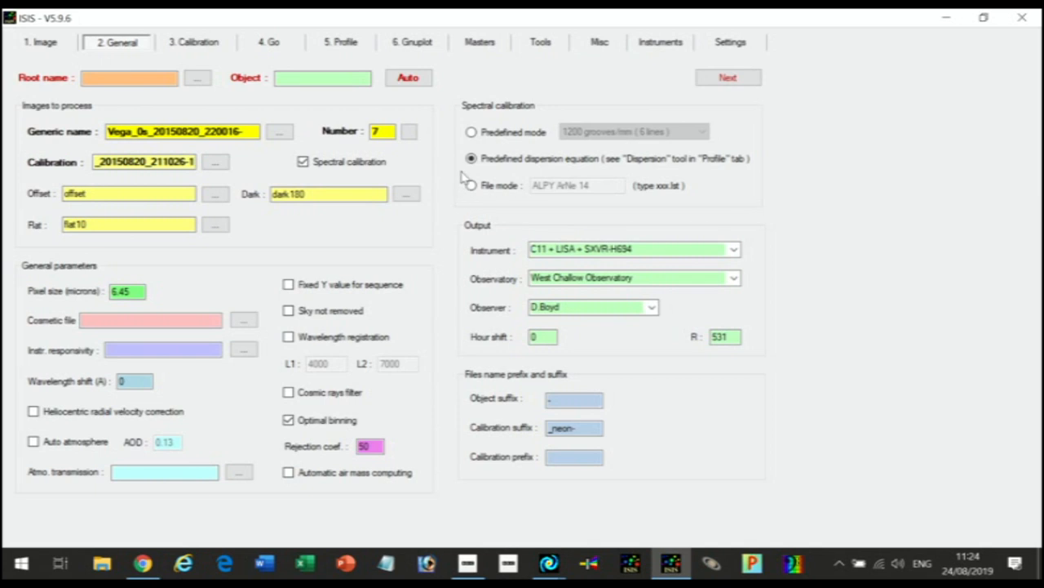
pyautogui.click(471, 132)
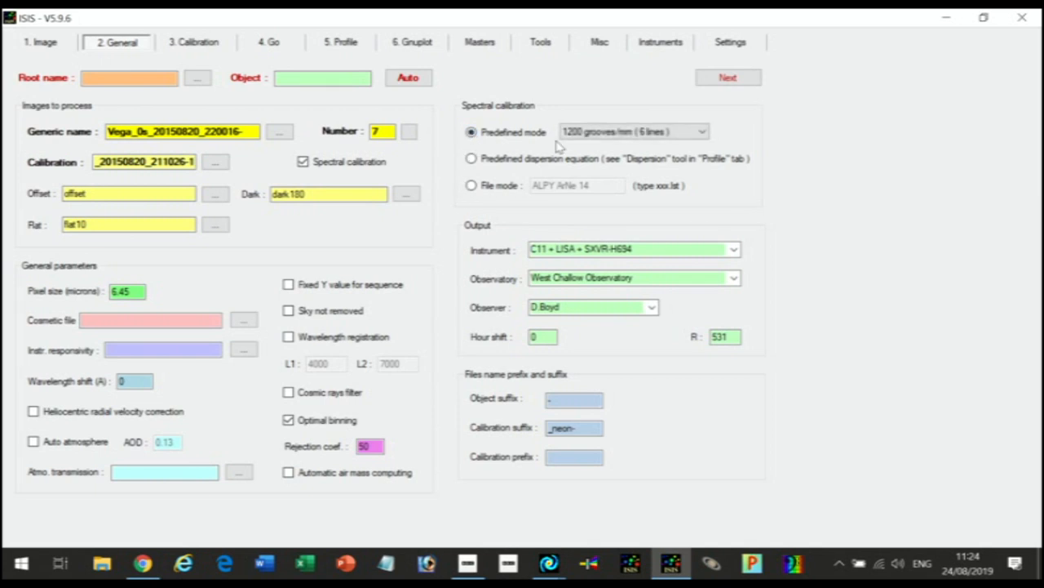
pyautogui.click(704, 132)
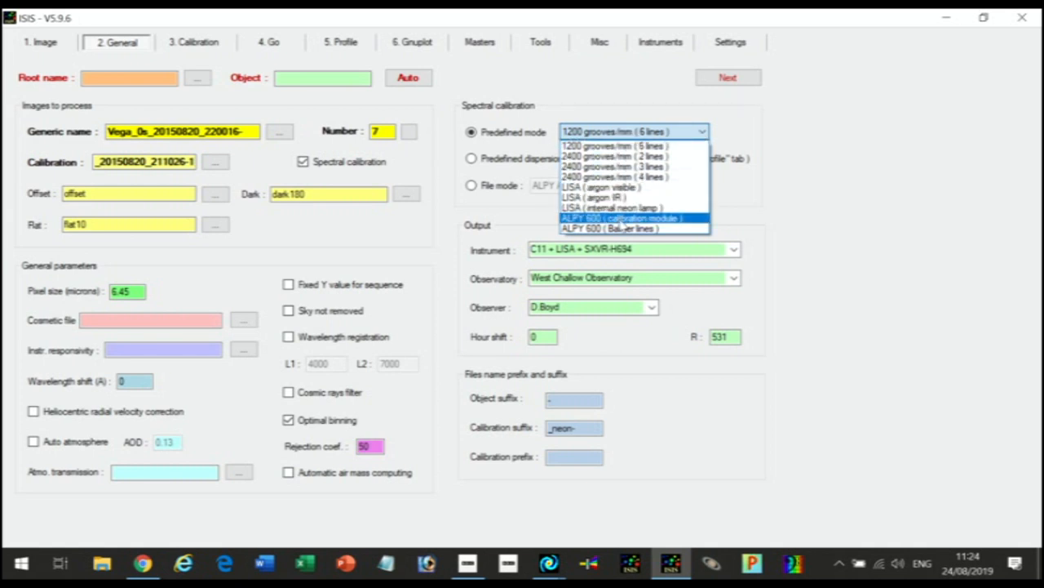
pyautogui.click(624, 219)
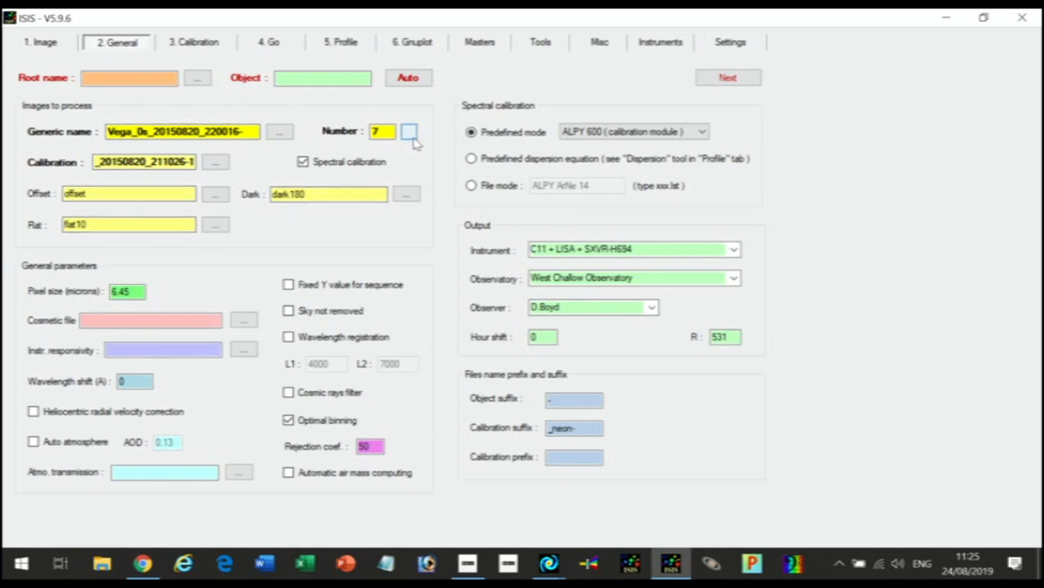
# Step: Display the first Vega image on the calibration page and hide the graticule to view the whole spectrum
pyautogui.click(204, 43)
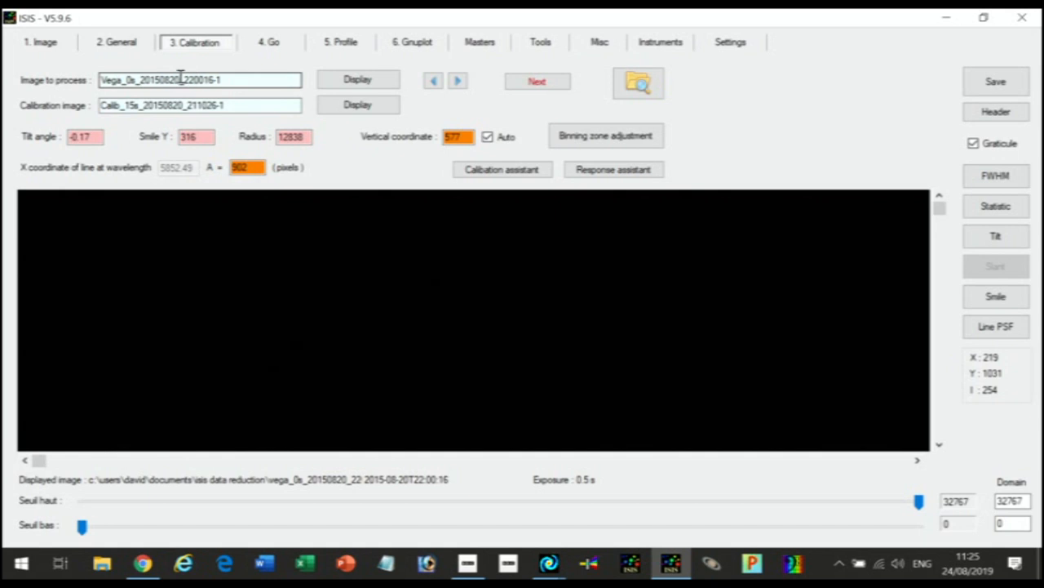
pyautogui.click(365, 83)
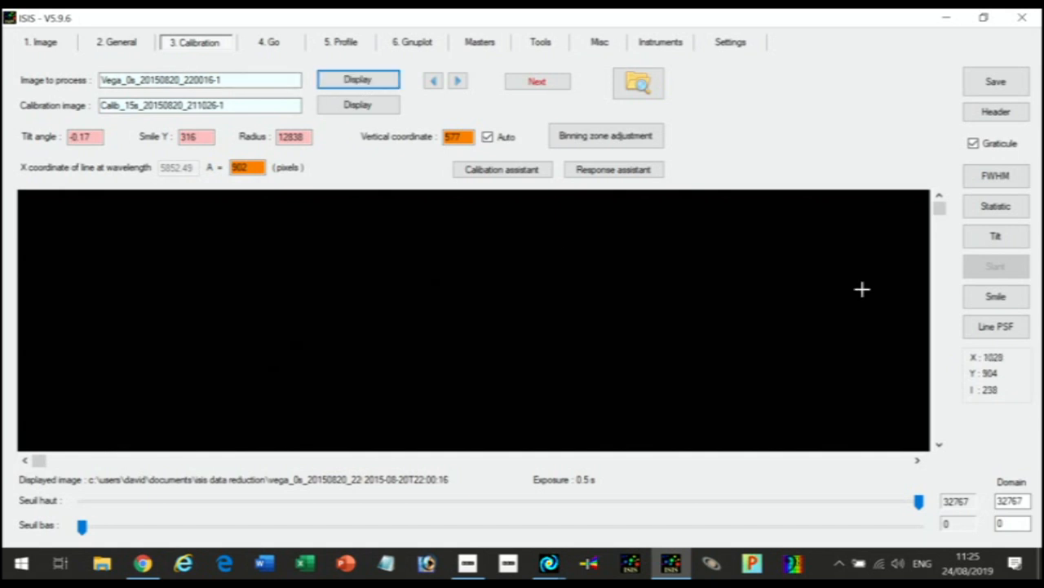
pyautogui.moveTo(943, 214); pyautogui.dragTo(939, 313)
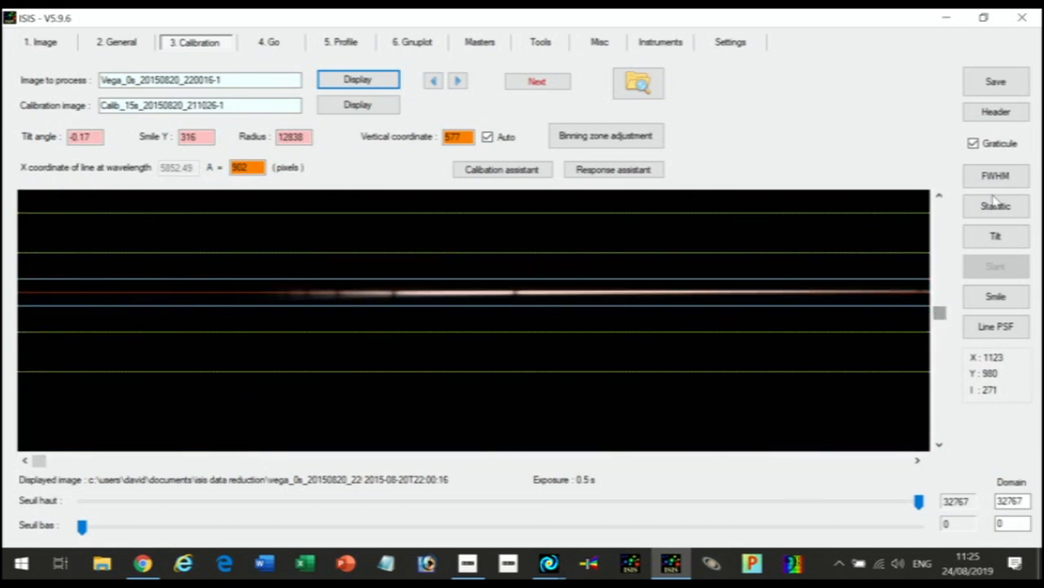
pyautogui.click(982, 144)
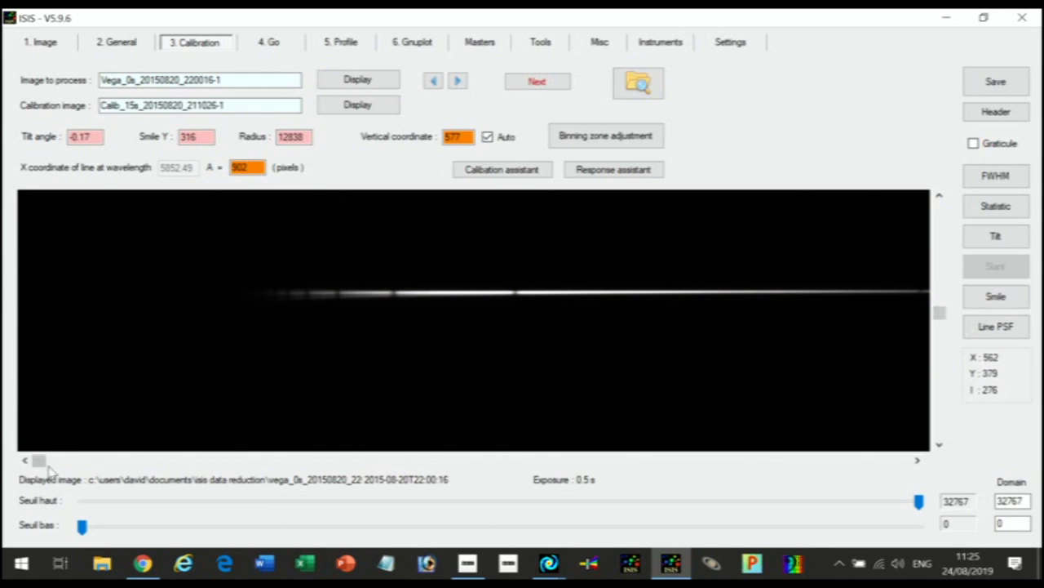
pyautogui.moveTo(40, 466); pyautogui.dragTo(734, 475)
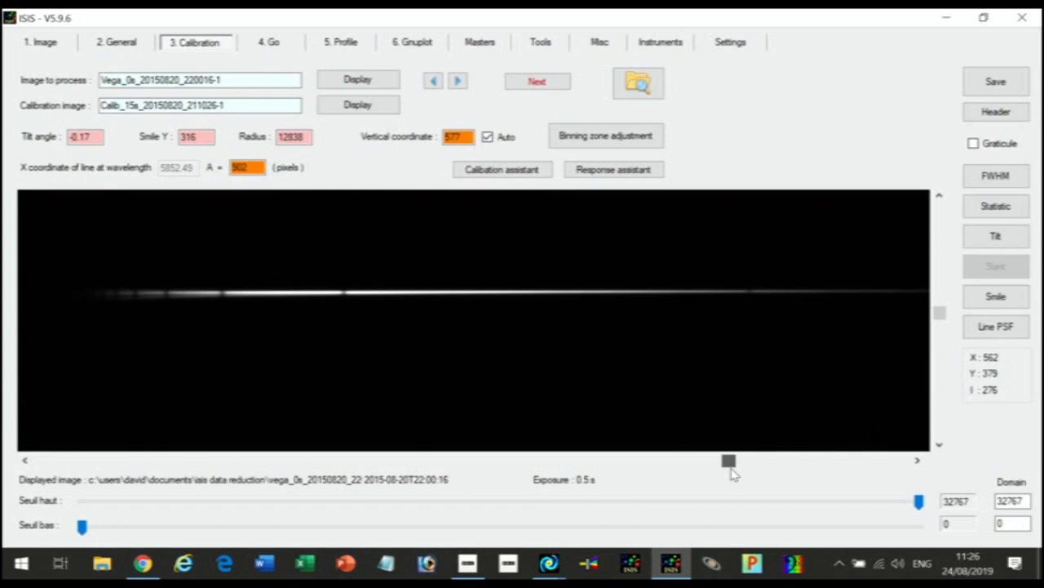
pyautogui.moveTo(734, 475); pyautogui.dragTo(735, 472)
# Step: Lower the upper display threshold of the Vega image to about 3407 to examine the faint parts of the spectrum
pyautogui.moveTo(919, 503); pyautogui.dragTo(268, 504)
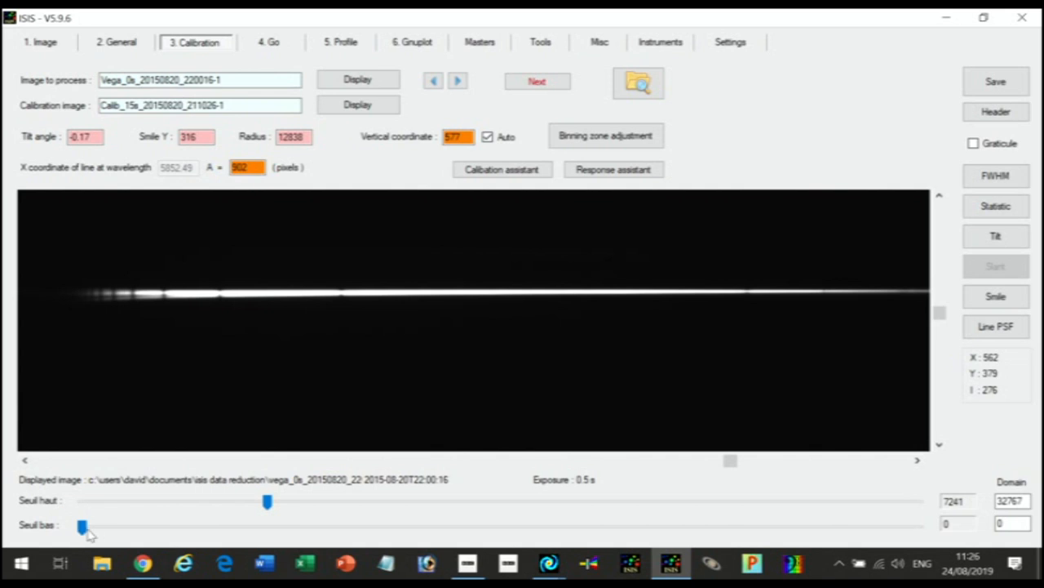
pyautogui.moveTo(81, 527); pyautogui.dragTo(82, 528)
pyautogui.moveTo(267, 503); pyautogui.dragTo(168, 508)
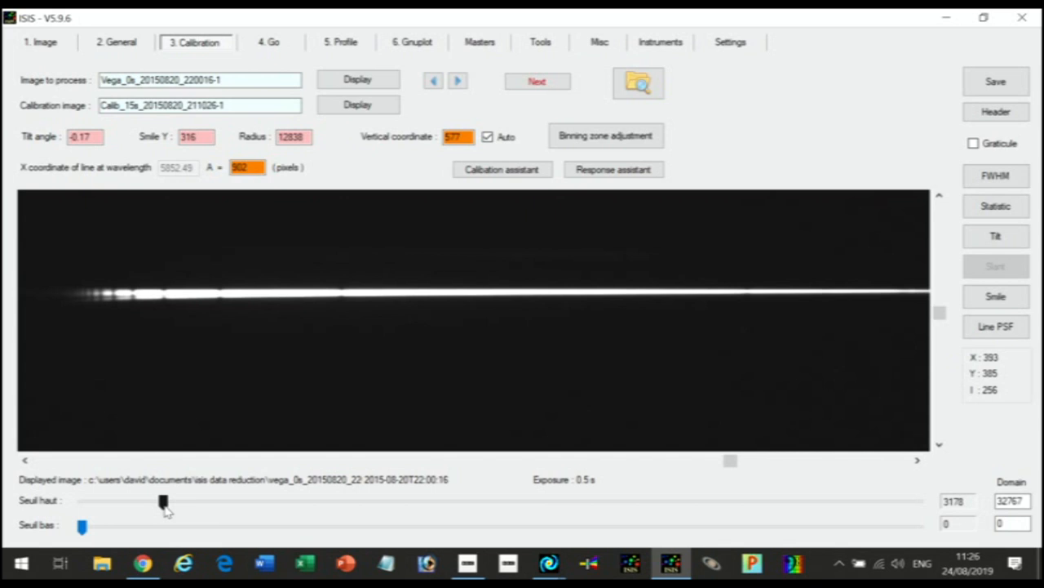
pyautogui.moveTo(167, 507); pyautogui.dragTo(167, 509)
pyautogui.moveTo(167, 509); pyautogui.dragTo(172, 509)
pyautogui.moveTo(170, 511); pyautogui.dragTo(171, 510)
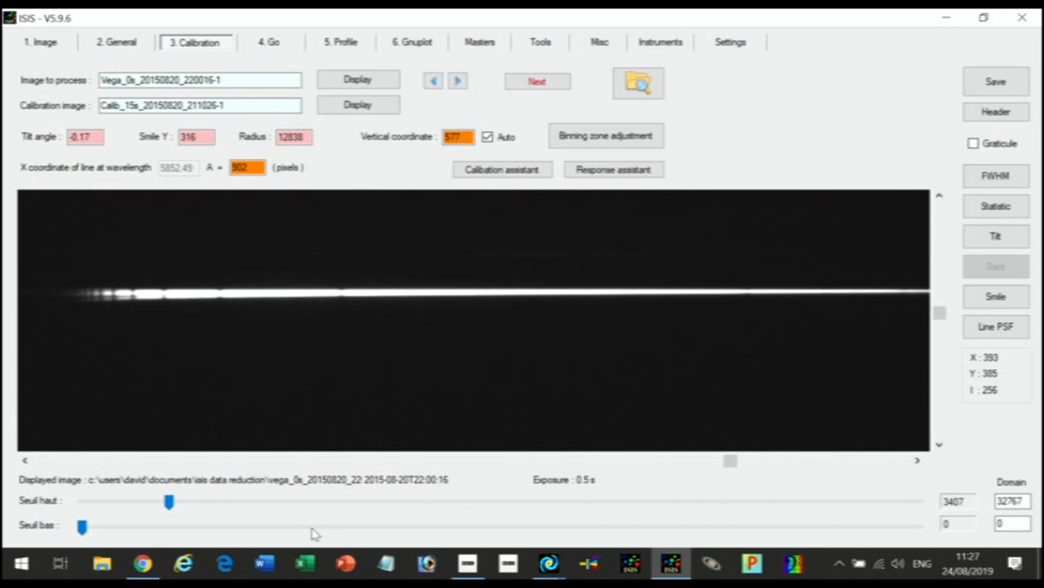
# Step: Display the Calib_15s_20150820_211026-1 calibration image and adjust its upper display threshold to about 4292
pyautogui.click(357, 106)
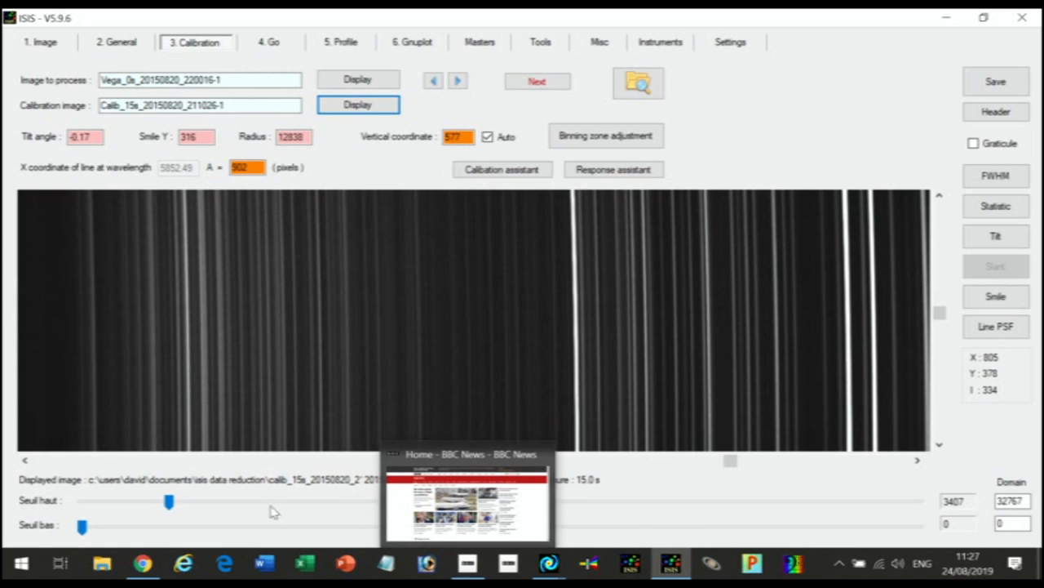
pyautogui.moveTo(169, 504); pyautogui.dragTo(896, 520)
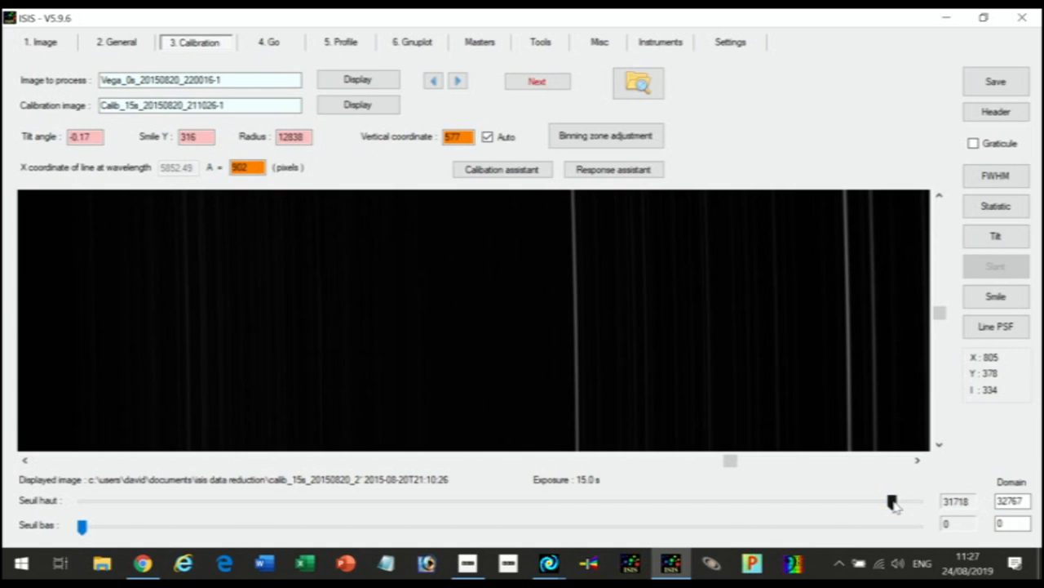
pyautogui.moveTo(894, 505); pyautogui.dragTo(214, 504)
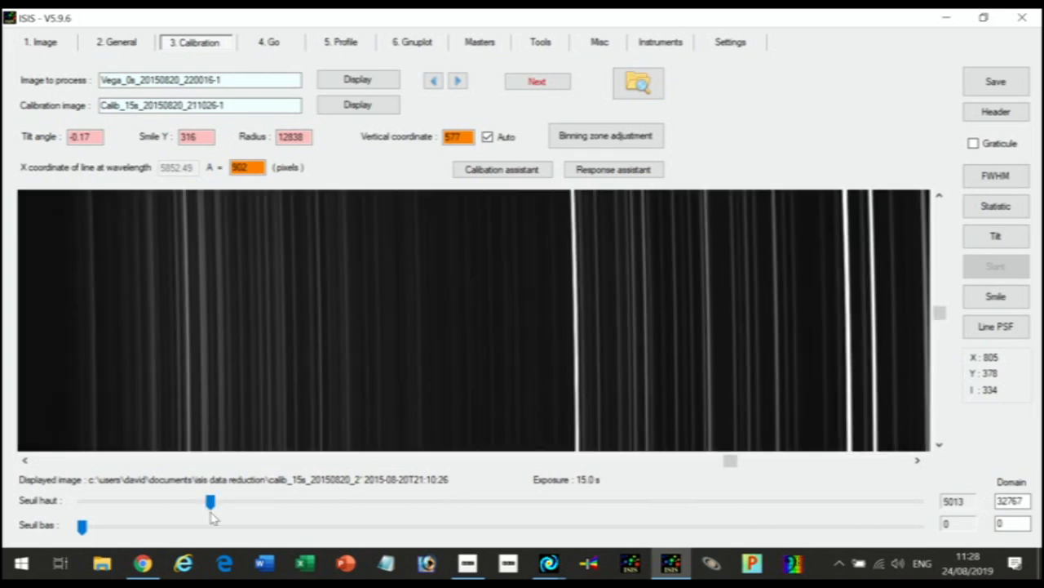
pyautogui.moveTo(214, 504); pyautogui.dragTo(194, 506)
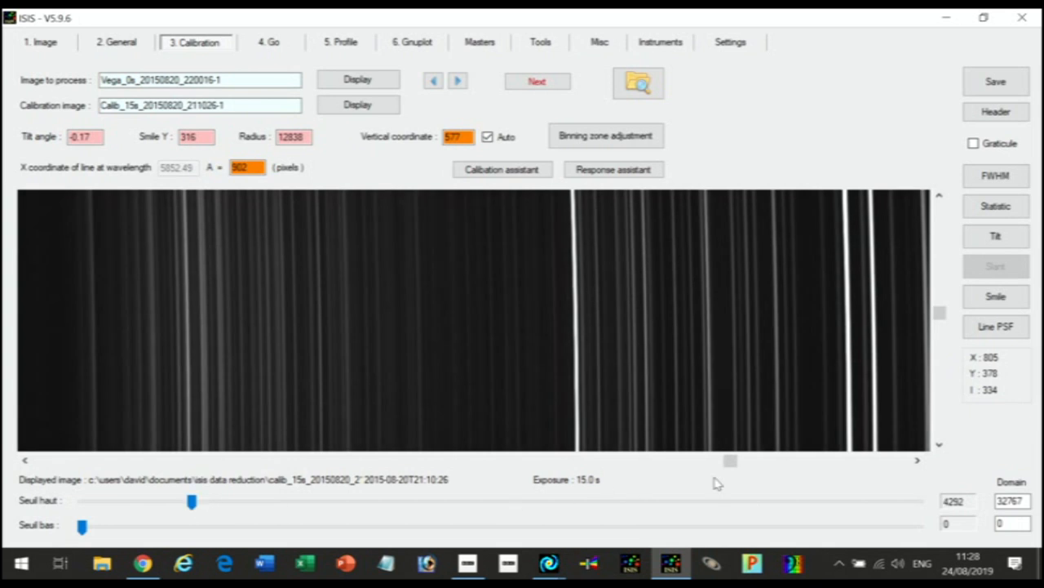
# Step: Examine the calibration lines across the image and measure the line PSF of the bright line nearest the red end
pyautogui.moveTo(730, 463); pyautogui.dragTo(12, 473)
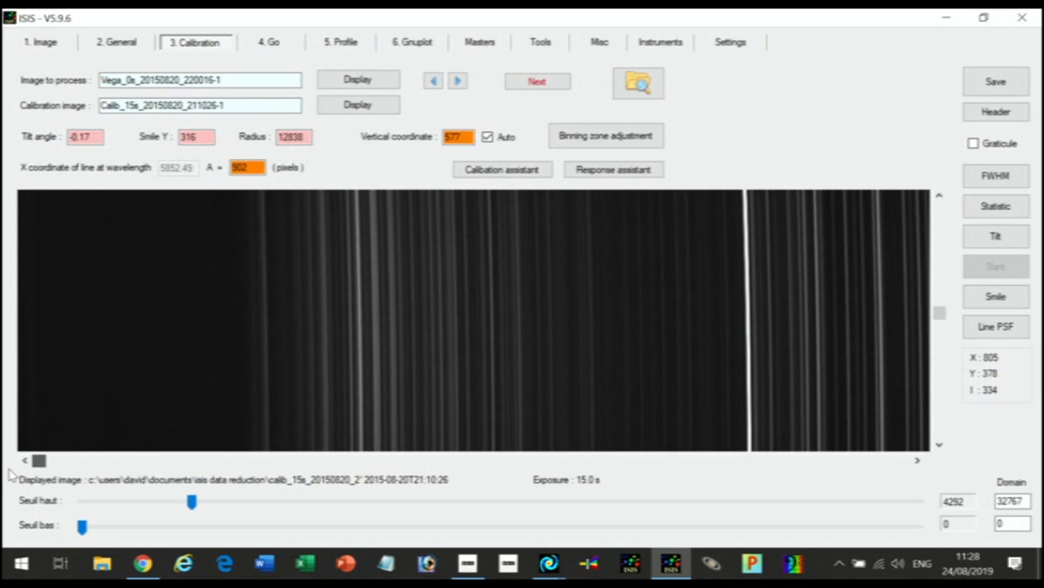
pyautogui.moveTo(39, 461); pyautogui.dragTo(950, 478)
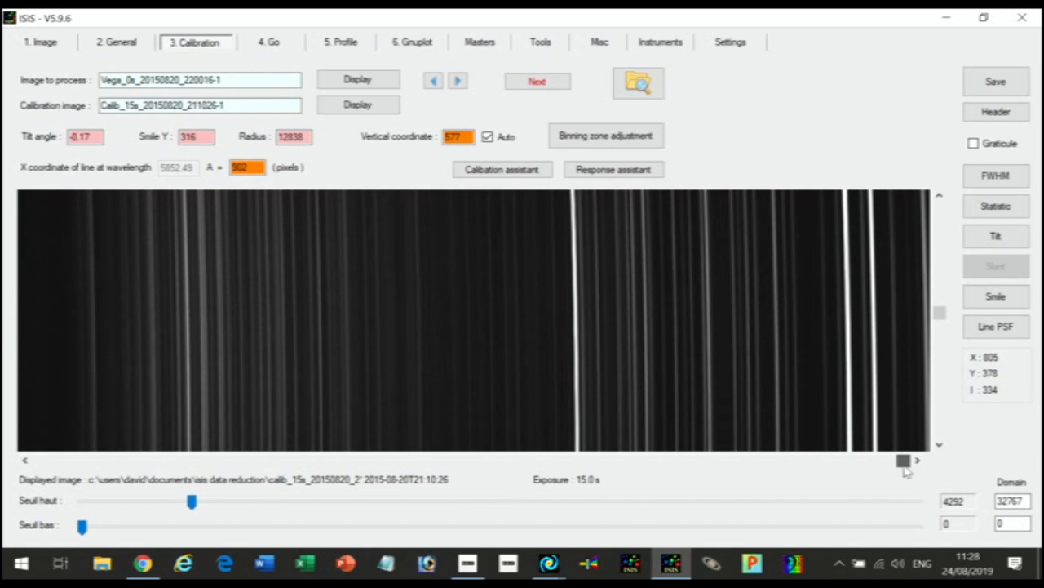
pyautogui.moveTo(916, 463); pyautogui.dragTo(285, 496)
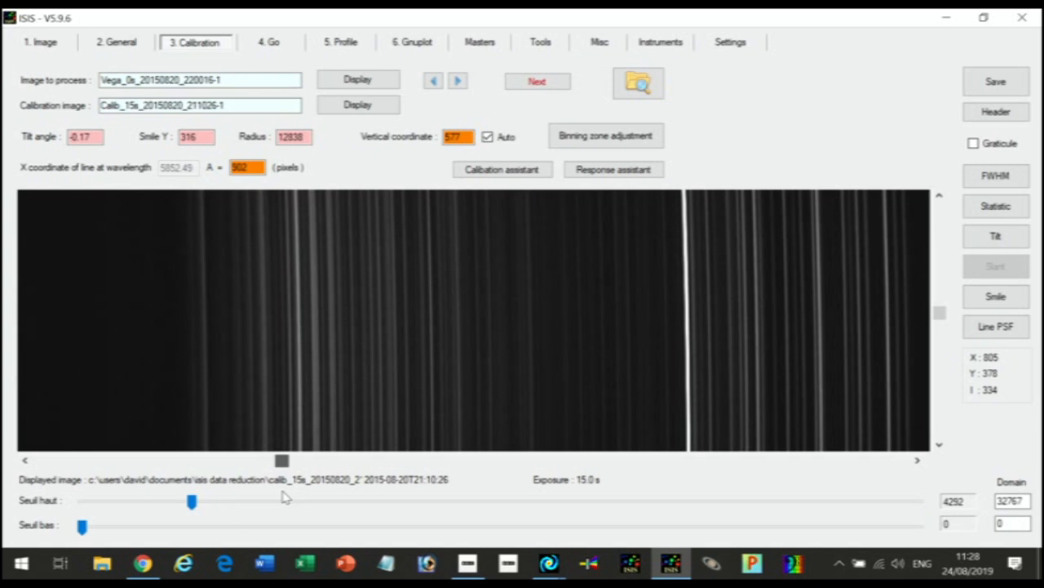
pyautogui.moveTo(284, 496); pyautogui.dragTo(284, 496)
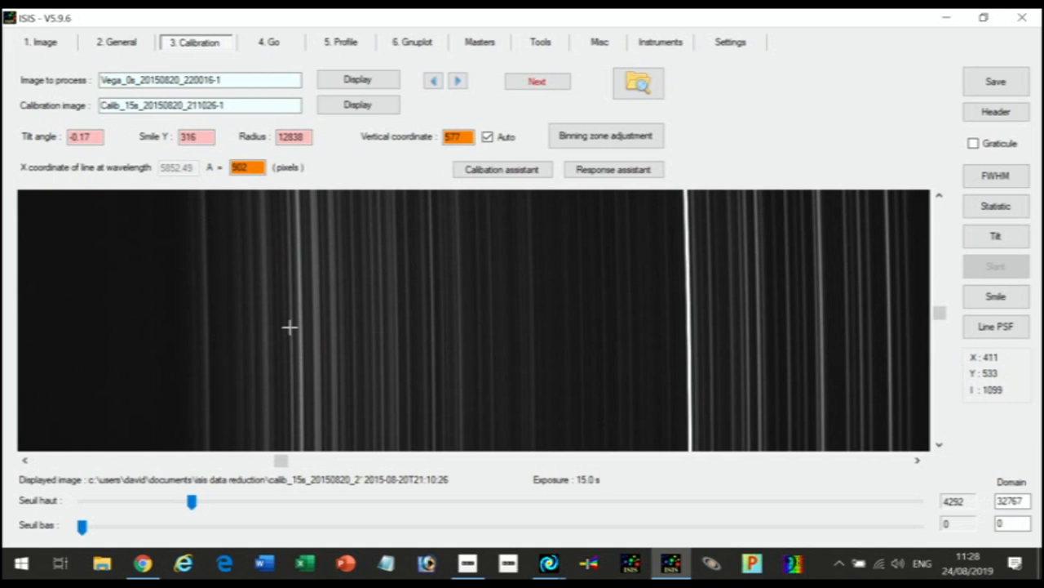
pyautogui.moveTo(284, 462); pyautogui.dragTo(927, 465)
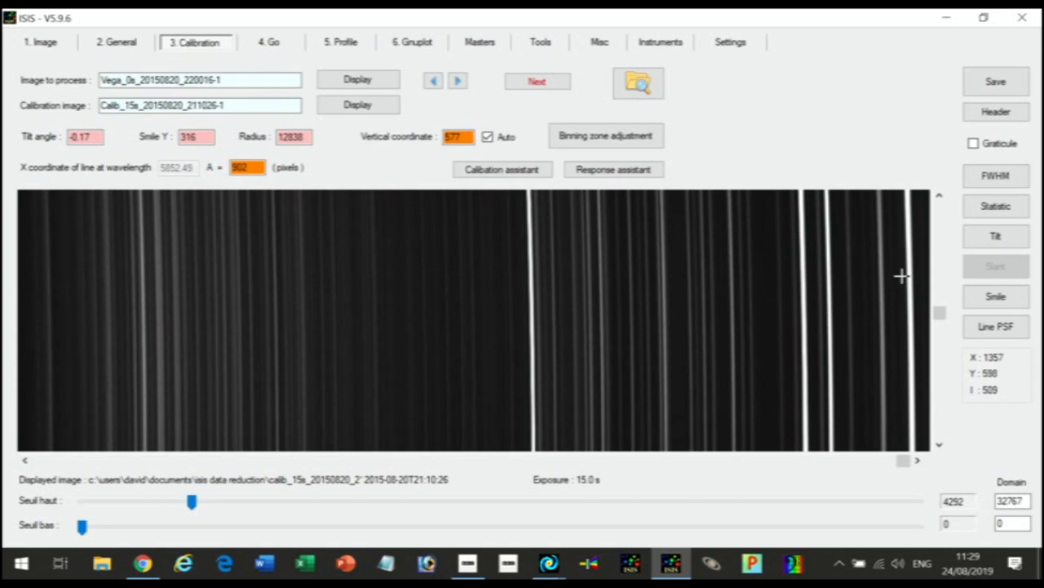
pyautogui.moveTo(901, 276); pyautogui.dragTo(921, 345)
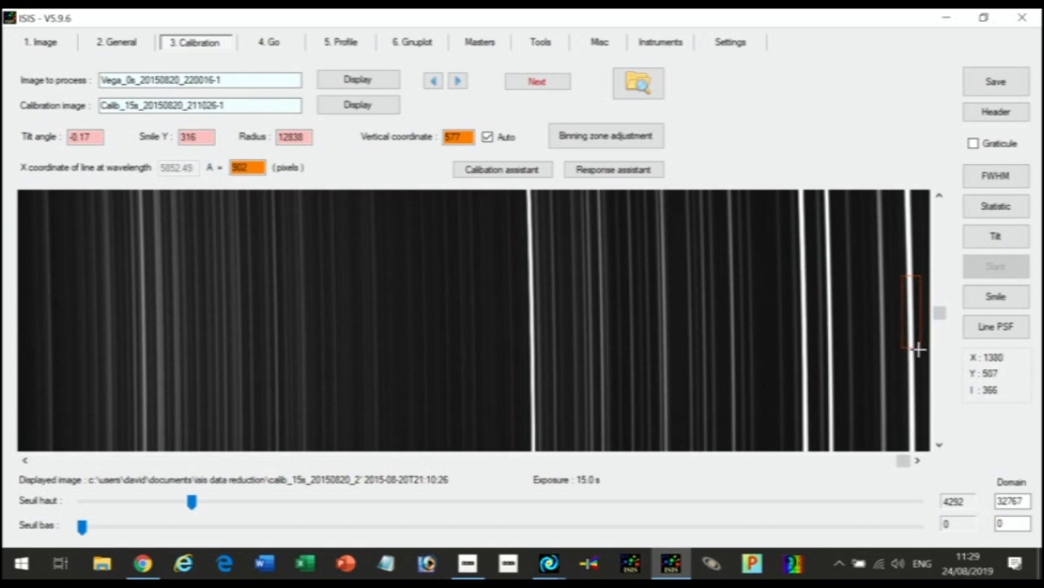
pyautogui.click(1002, 329)
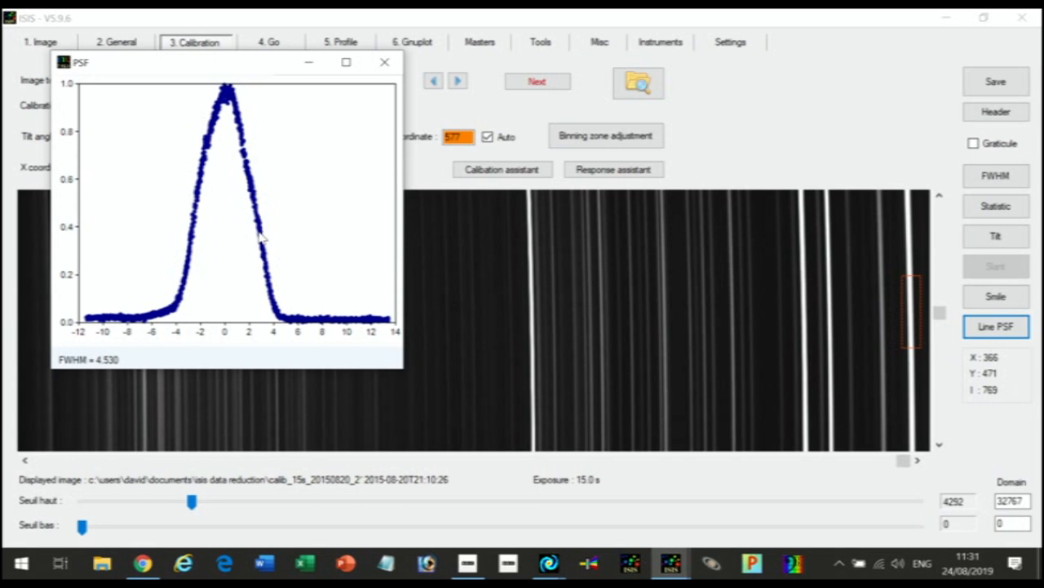
# Step: Measure the line PSF of the isolated bright line near the middle of the calibration image
pyautogui.click(516, 251)
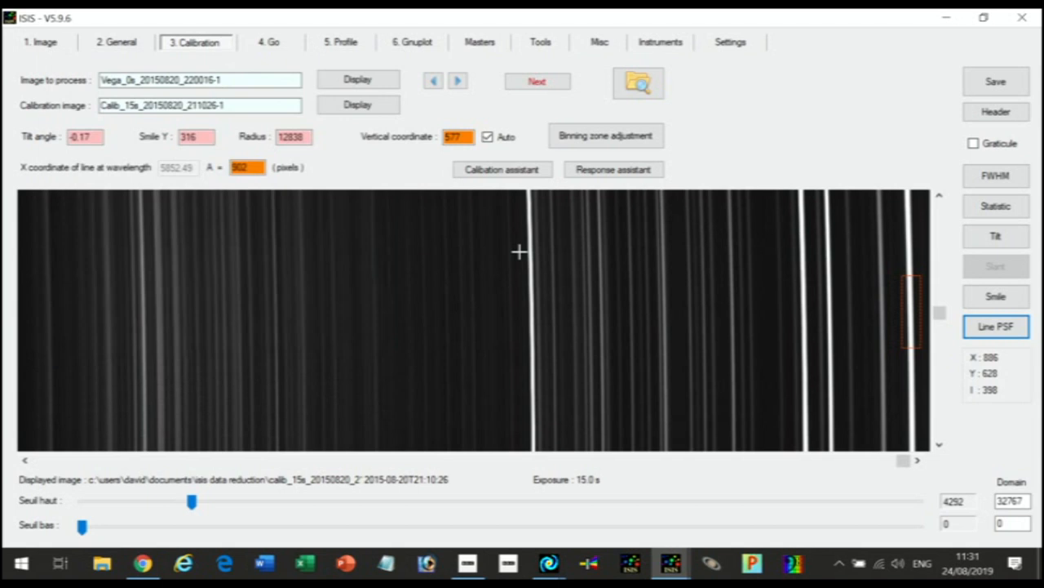
pyautogui.moveTo(517, 250); pyautogui.dragTo(542, 369)
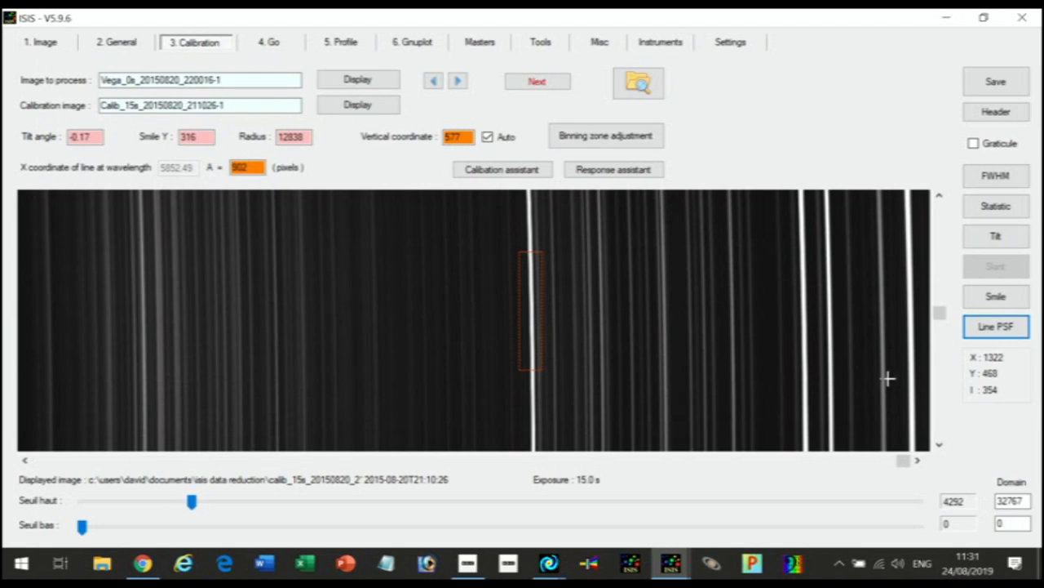
pyautogui.click(989, 328)
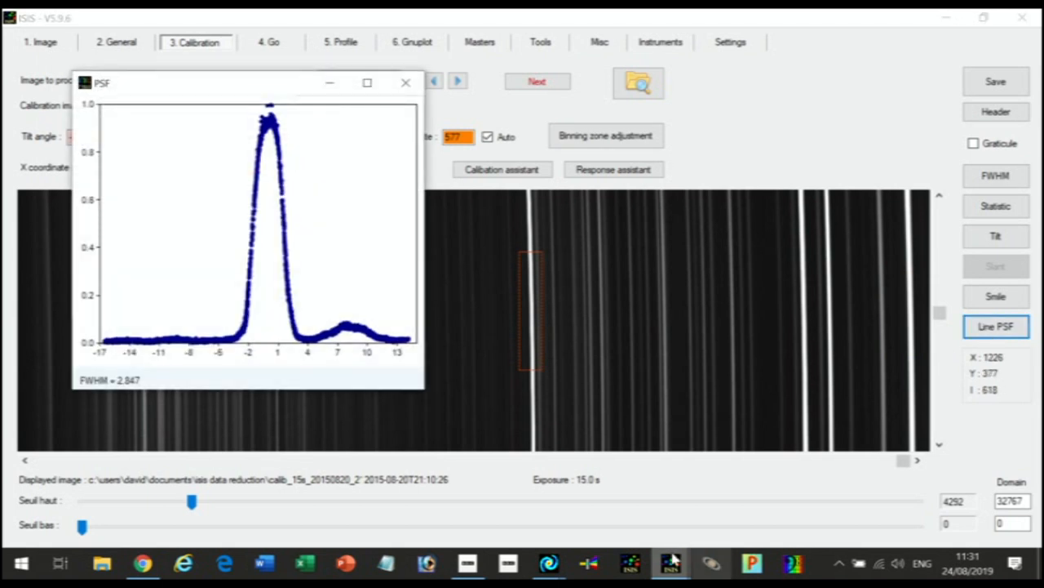
# Step: Compare the PSF plots of the two measured calibration lines and return to the calibration image
pyautogui.moveTo(661, 568)
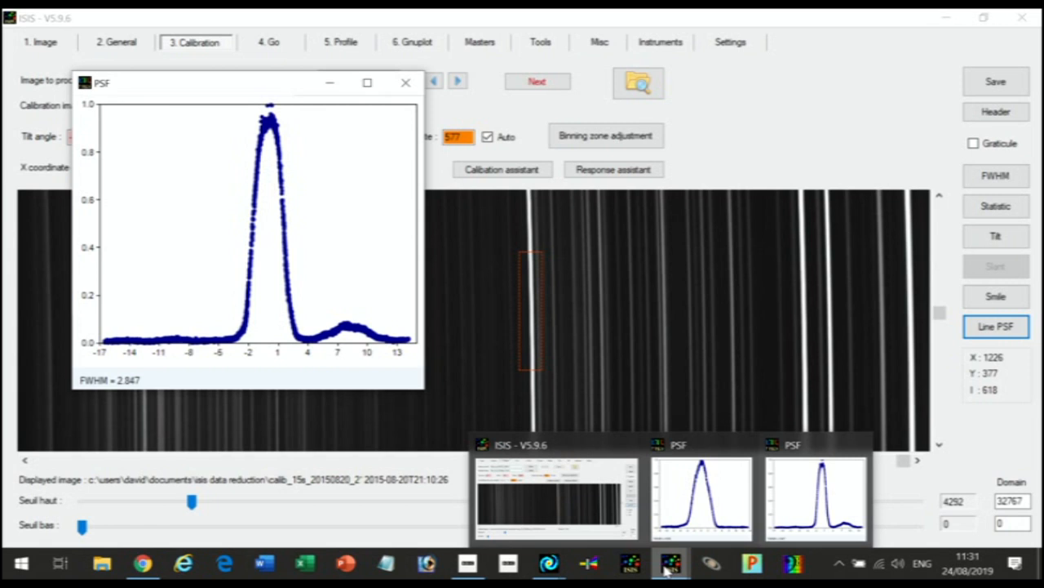
pyautogui.moveTo(616, 501)
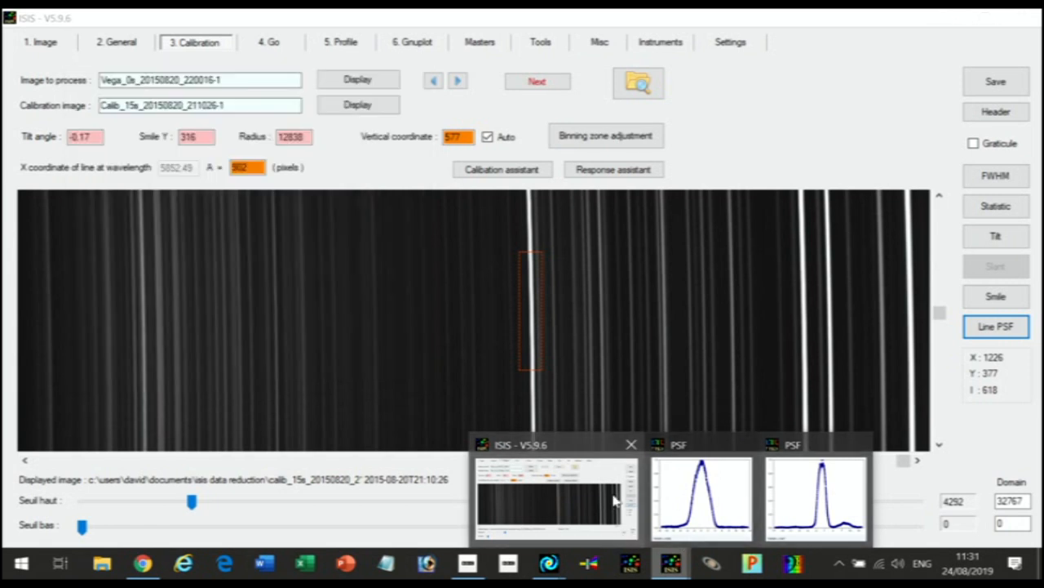
pyautogui.moveTo(725, 517)
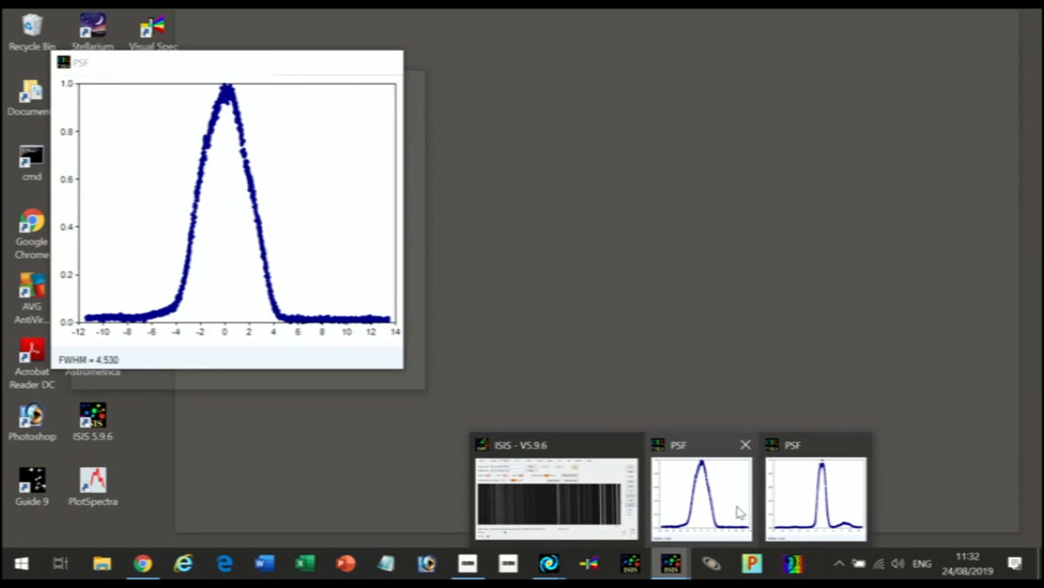
pyautogui.click(564, 510)
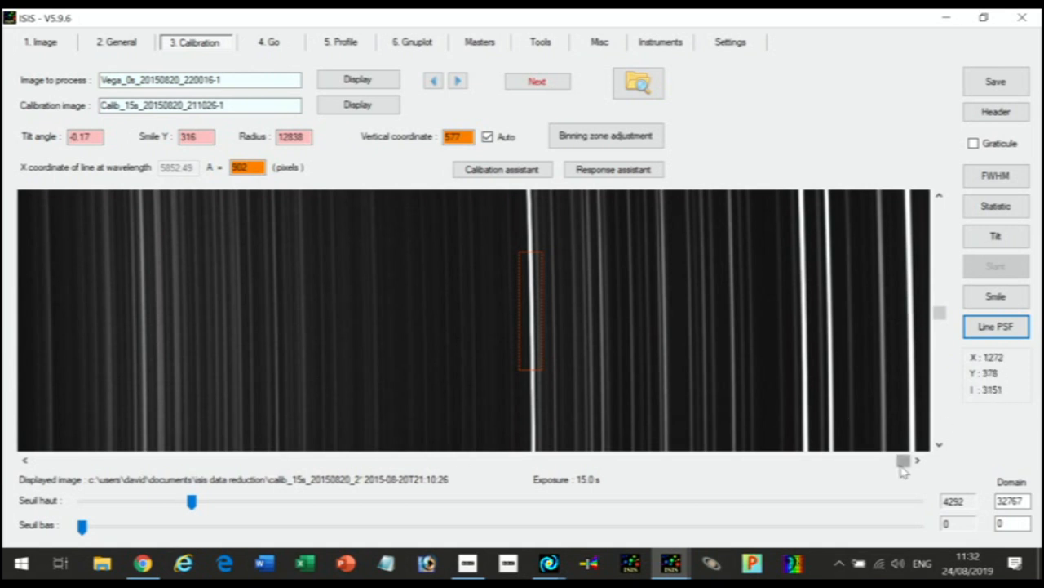
# Step: Measure the line PSF of the brighter line near the blue end of the calibration image
pyautogui.moveTo(904, 461); pyautogui.dragTo(237, 480)
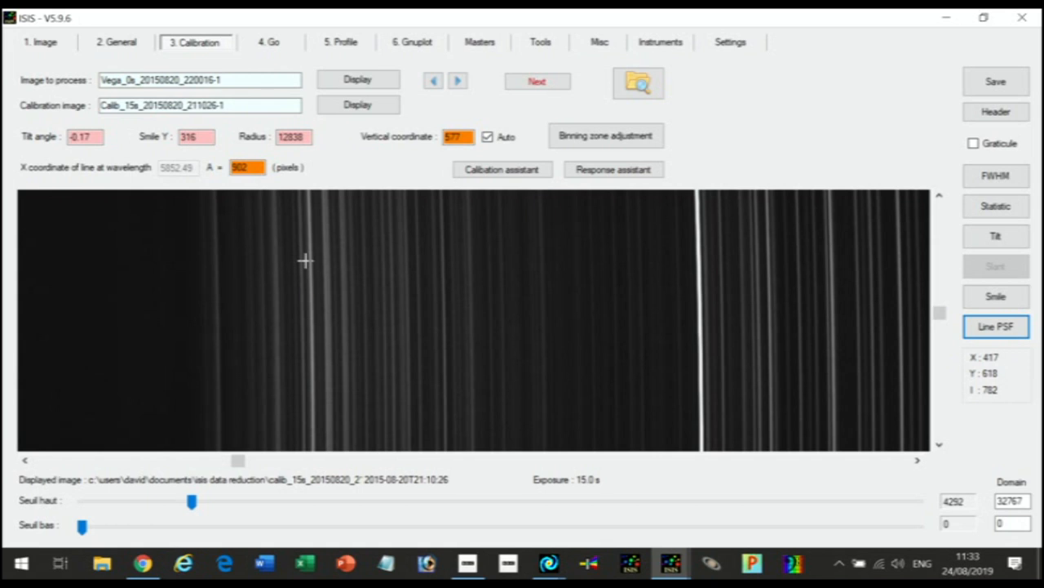
pyautogui.moveTo(306, 259); pyautogui.dragTo(318, 380)
pyautogui.moveTo(303, 263); pyautogui.dragTo(319, 392)
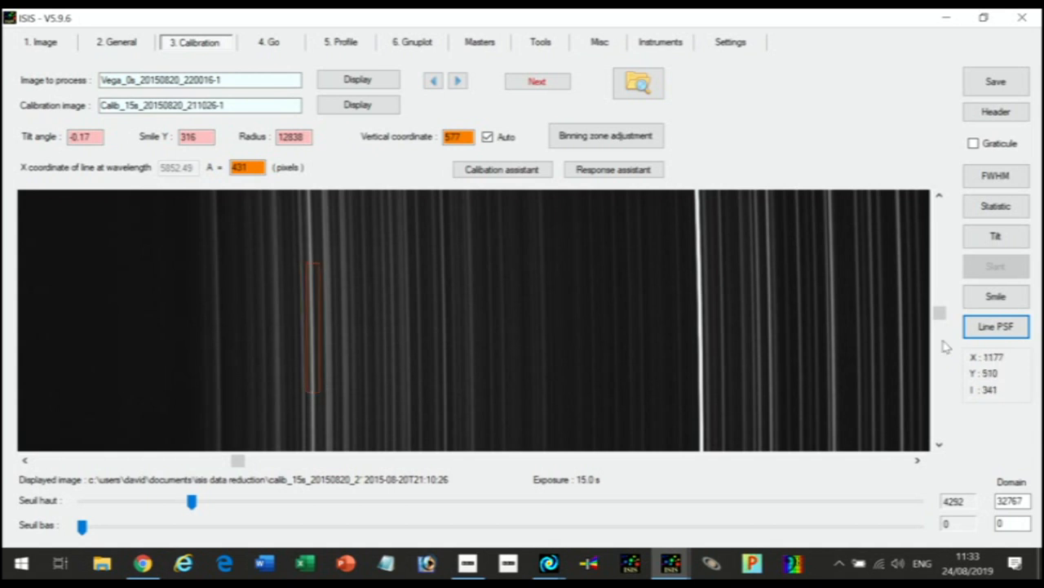
pyautogui.click(994, 328)
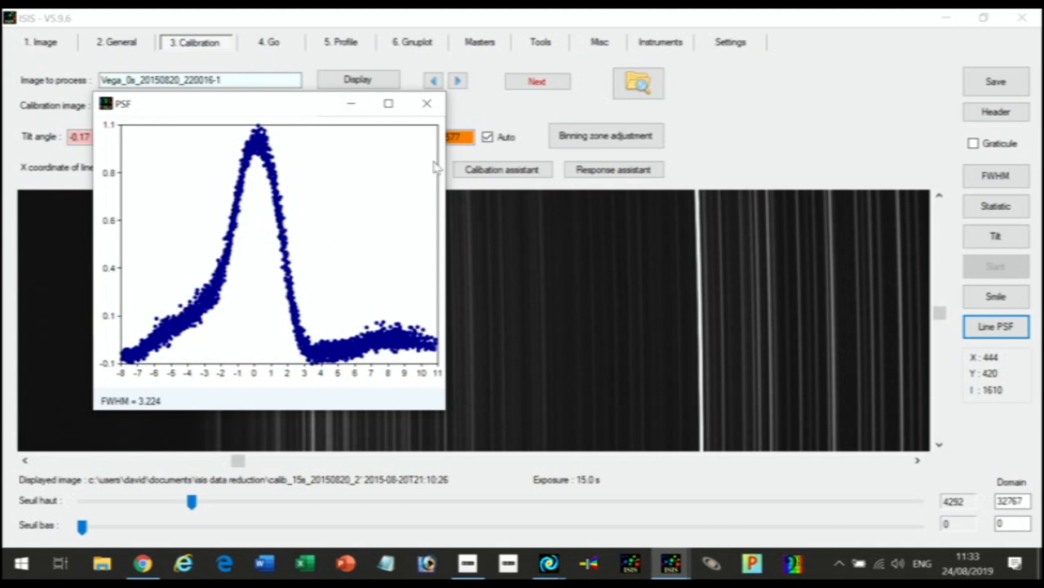
pyautogui.click(427, 107)
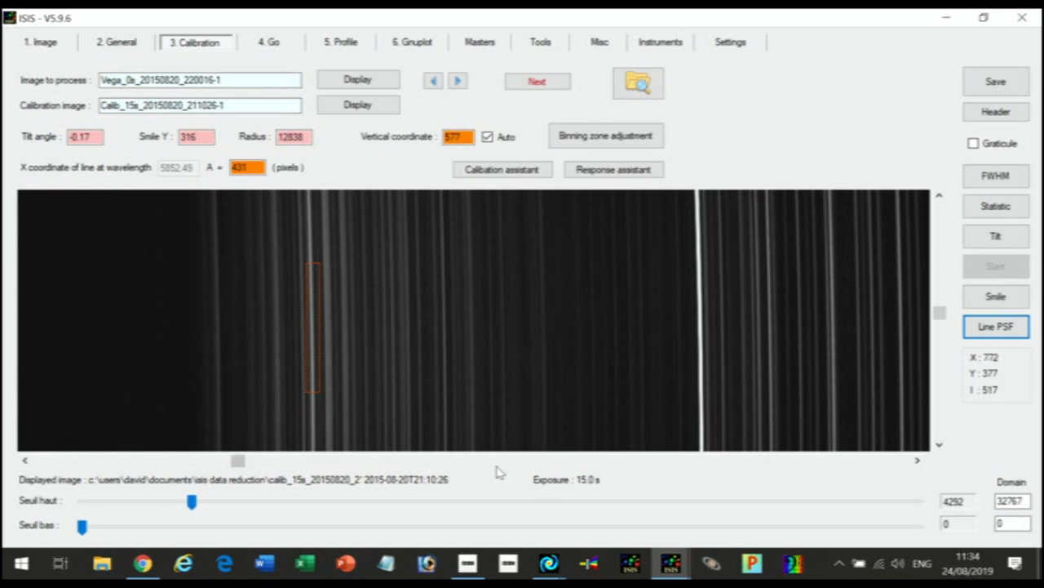
# Step: Repeat the line PSF measurement on the same blue-end line with a slightly shorter selection
pyautogui.moveTo(238, 461); pyautogui.dragTo(661, 483)
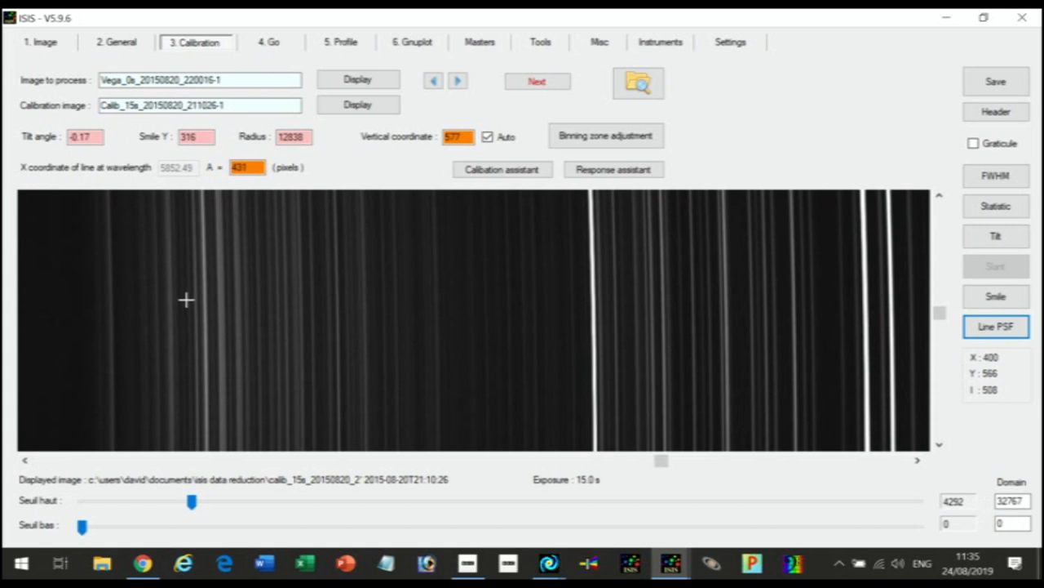
pyautogui.moveTo(199, 269)
pyautogui.mouseDown()
pyautogui.moveTo(197, 349)
pyautogui.moveTo(215, 380)
pyautogui.mouseUp()
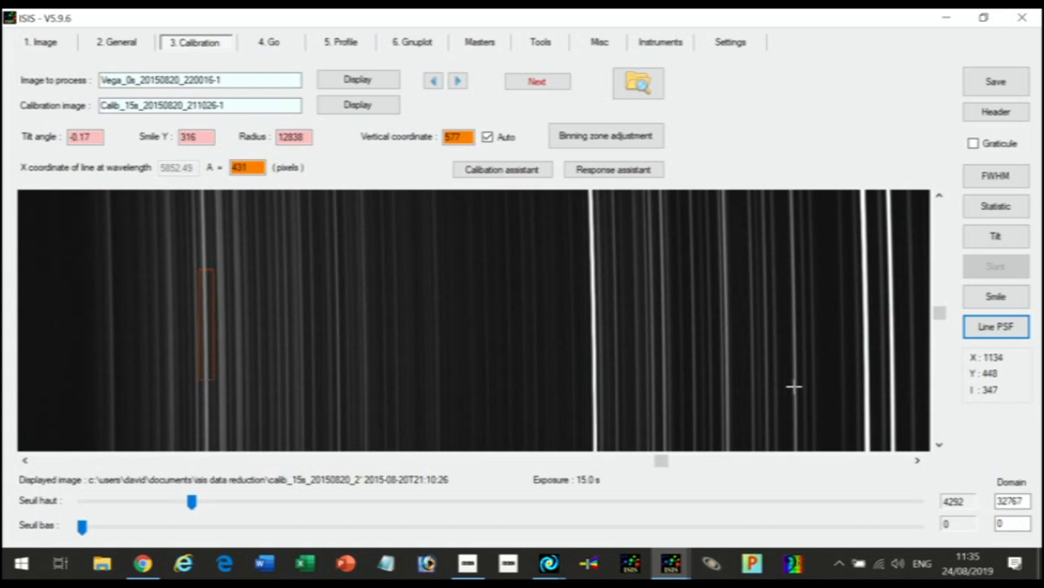
pyautogui.click(996, 326)
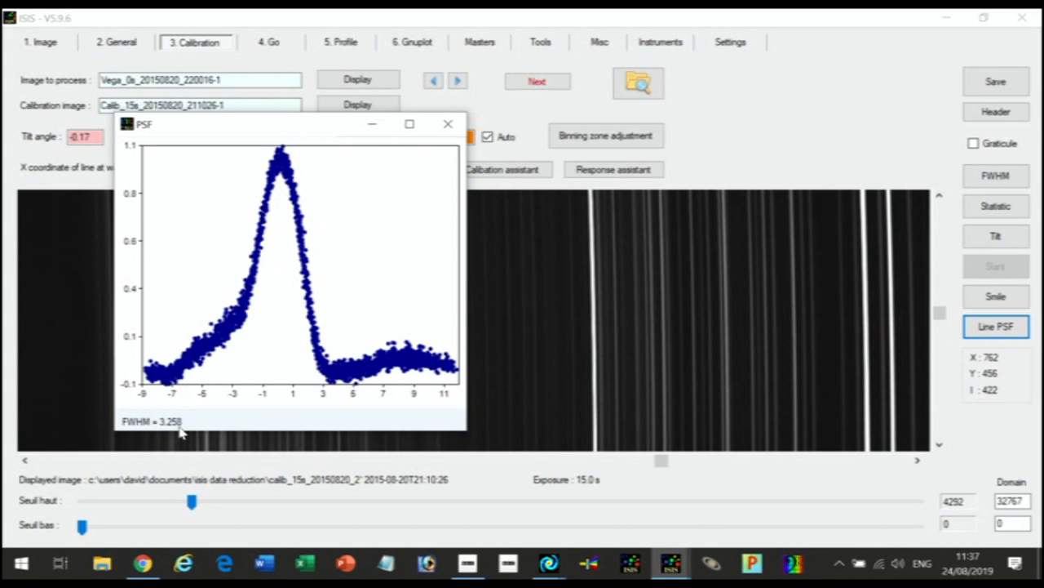
pyautogui.click(448, 127)
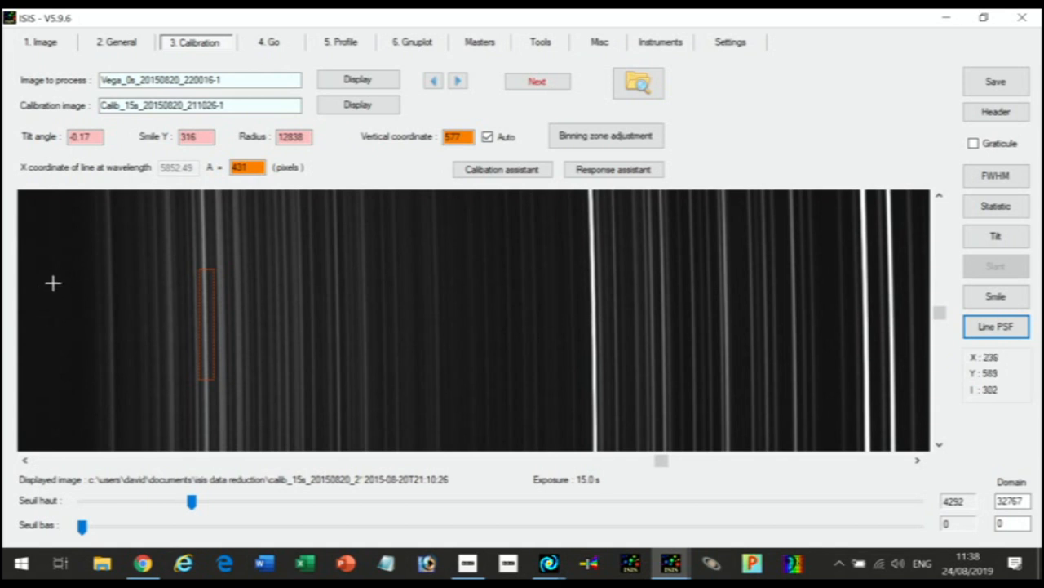
# Step: Compare the Vega and calibration images, then compute the tilt from a long zone around the Vega spectrum
pyautogui.click(359, 80)
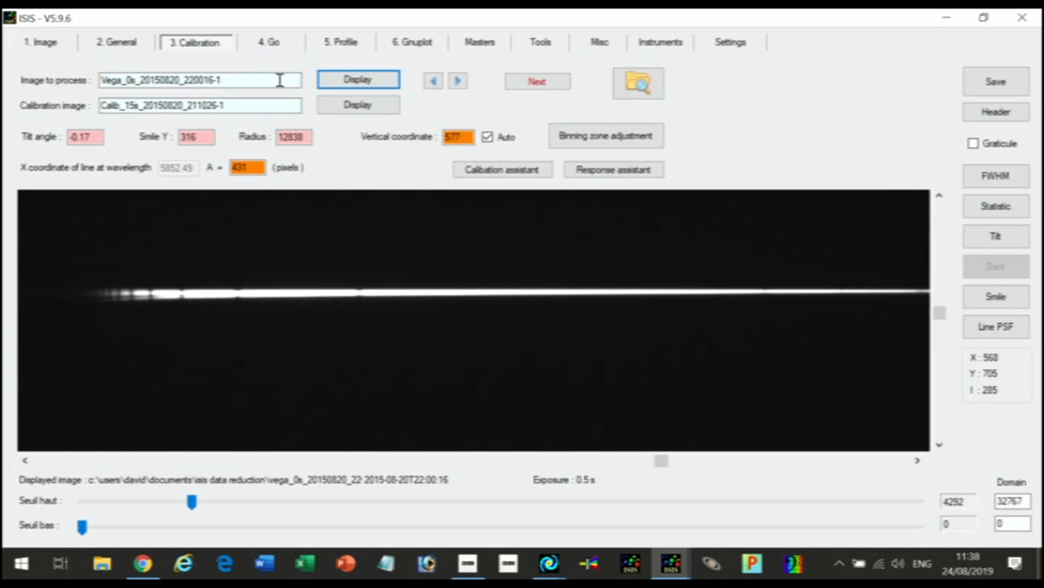
pyautogui.click(356, 106)
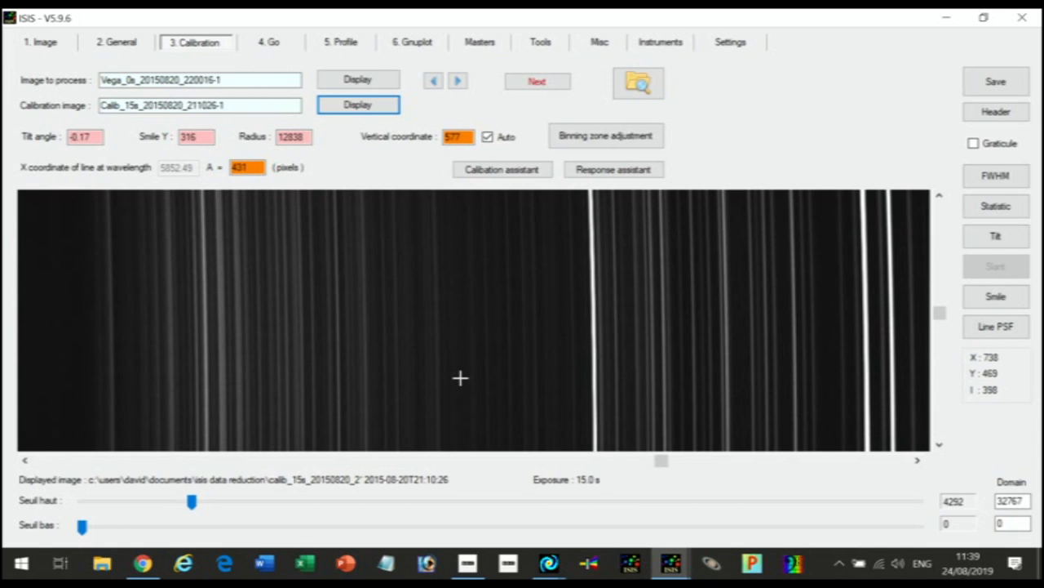
pyautogui.click(352, 82)
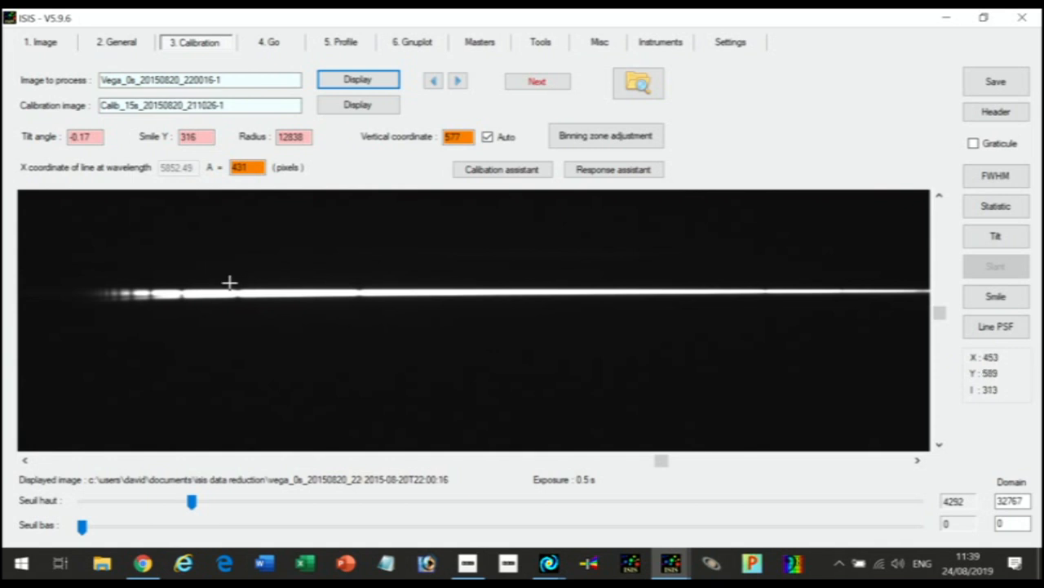
pyautogui.moveTo(266, 284); pyautogui.dragTo(922, 305)
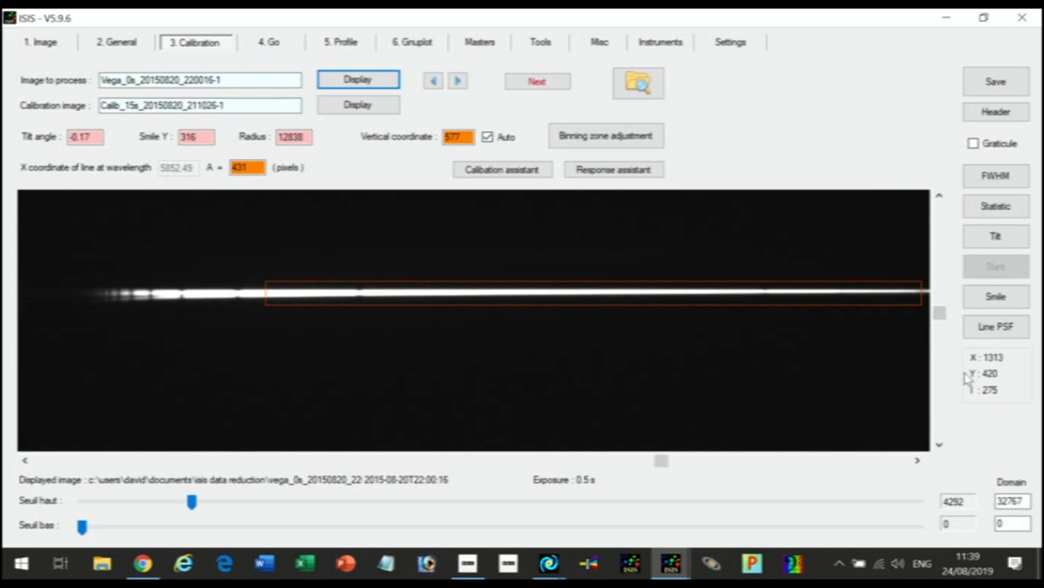
pyautogui.click(997, 239)
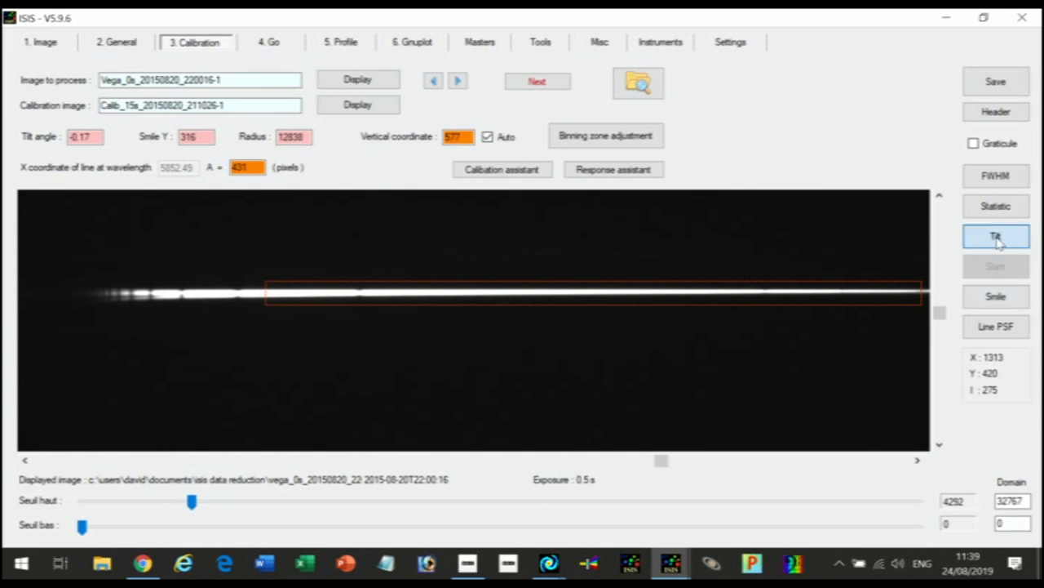
# Step: Clear the tilt angle, Smile Y and radius values, and recompute the tilt from the selected Vega spectrum zone
pyautogui.moveTo(98, 135); pyautogui.dragTo(43, 140)
pyautogui.press('Delete')
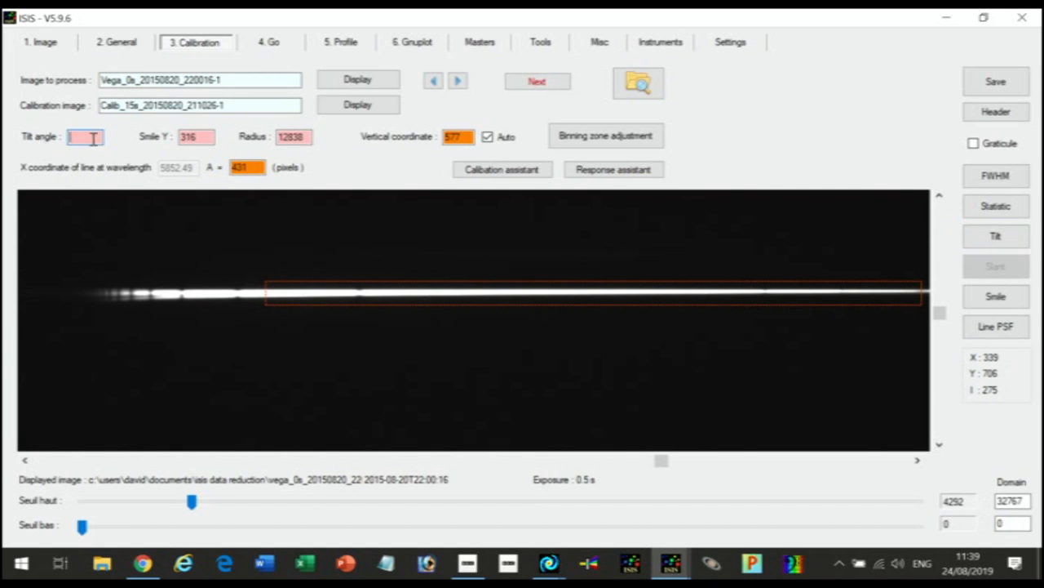
pyautogui.moveTo(210, 136); pyautogui.dragTo(175, 137)
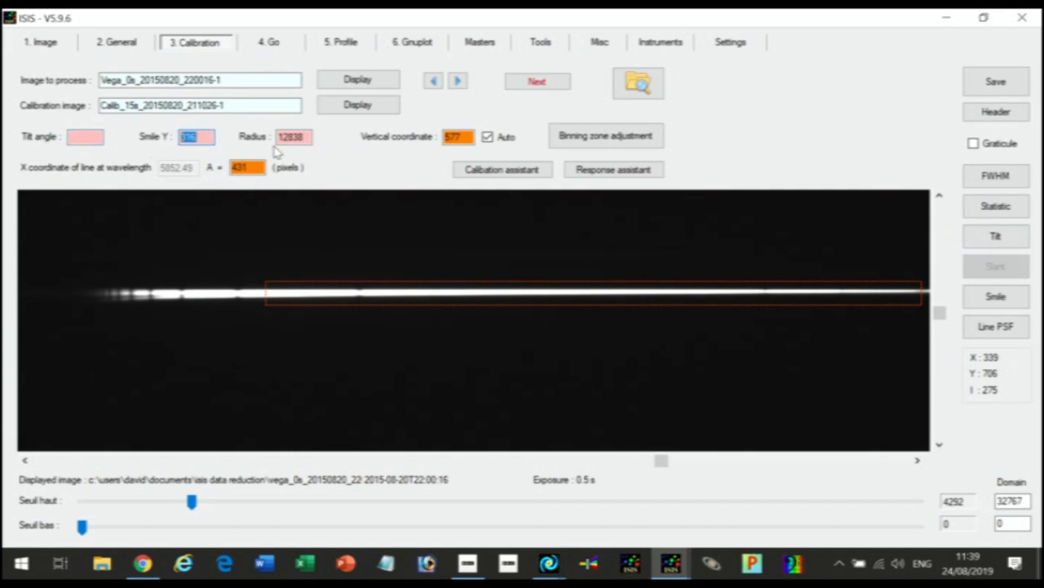
pyautogui.press('Delete')
pyautogui.moveTo(308, 136); pyautogui.dragTo(255, 137)
pyautogui.press('Delete')
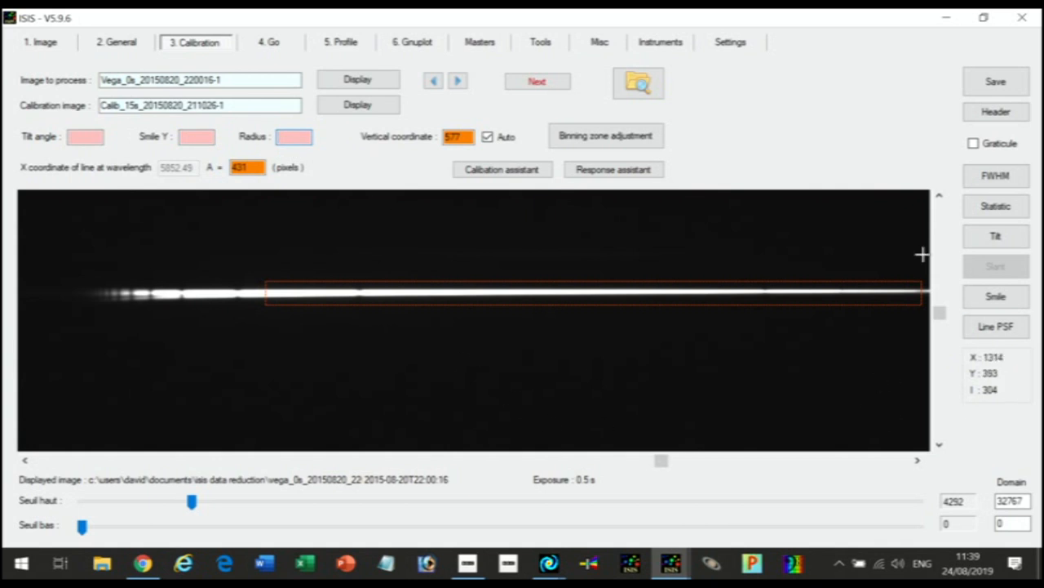
pyautogui.click(985, 240)
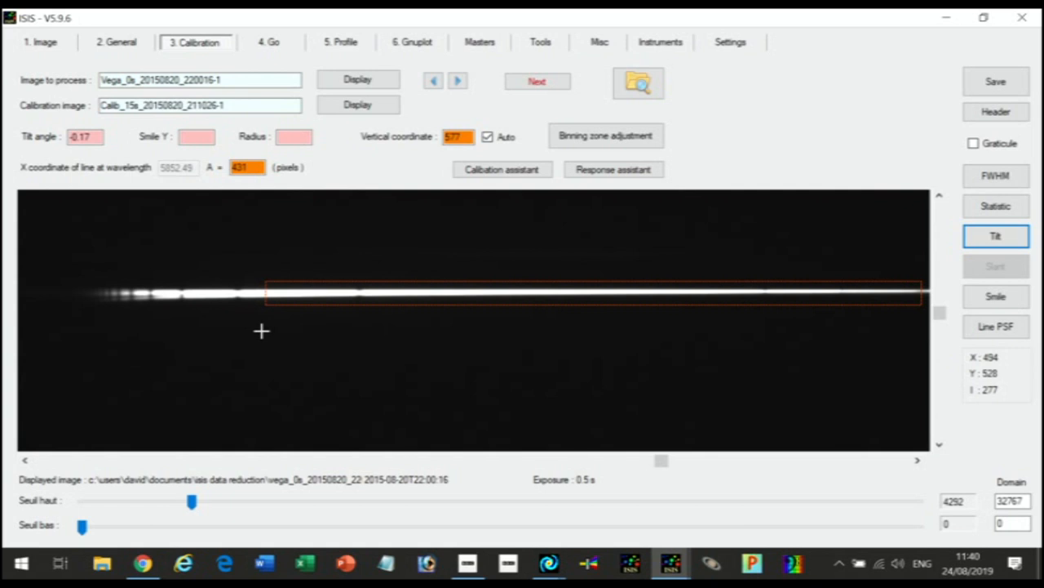
# Step: Display the calibration image and compute the smile from a tall selection around the isolated bright line near the middle
pyautogui.click(357, 106)
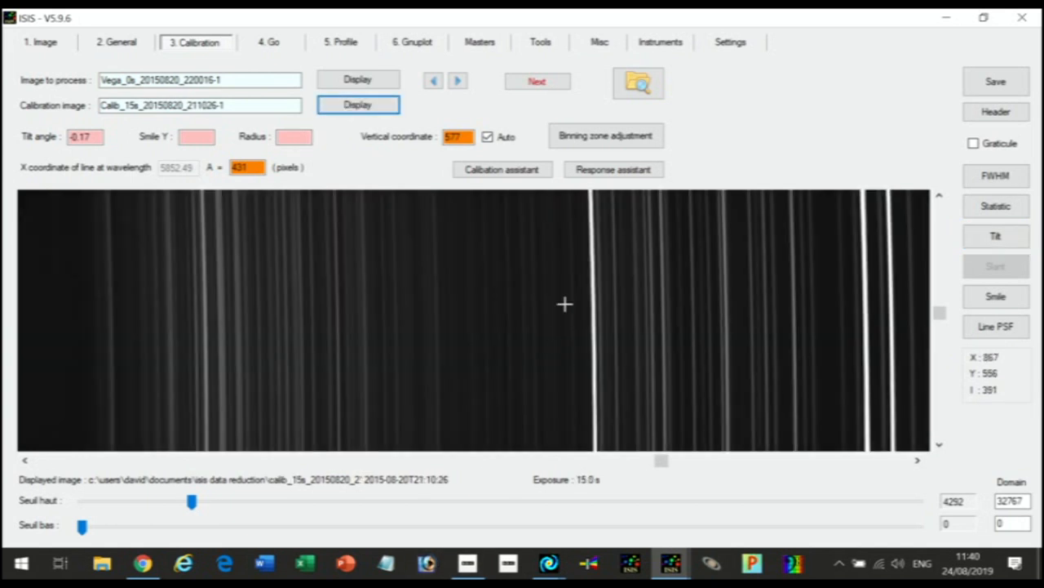
pyautogui.moveTo(585, 203); pyautogui.dragTo(600, 434)
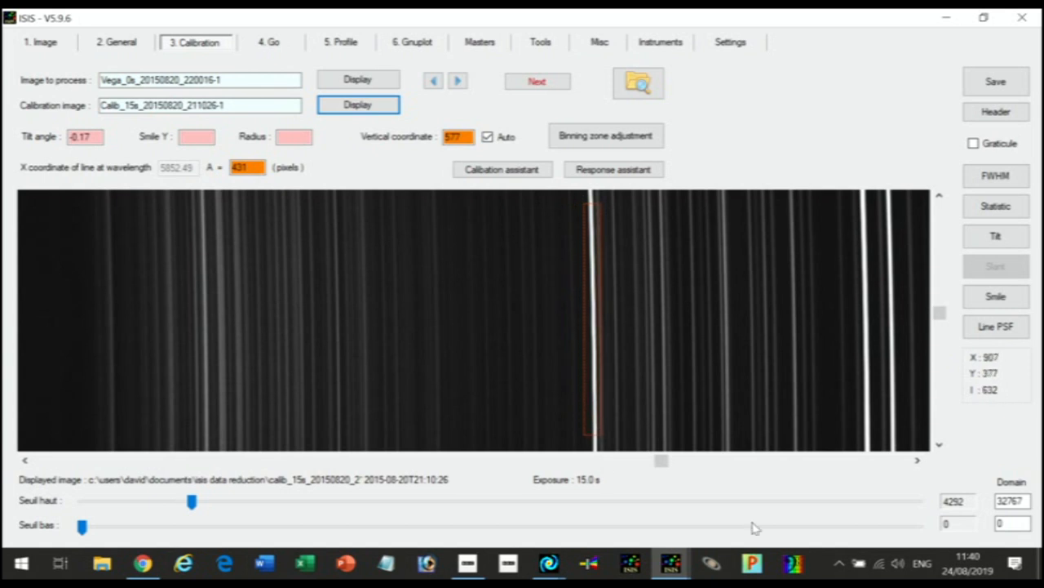
pyautogui.click(996, 299)
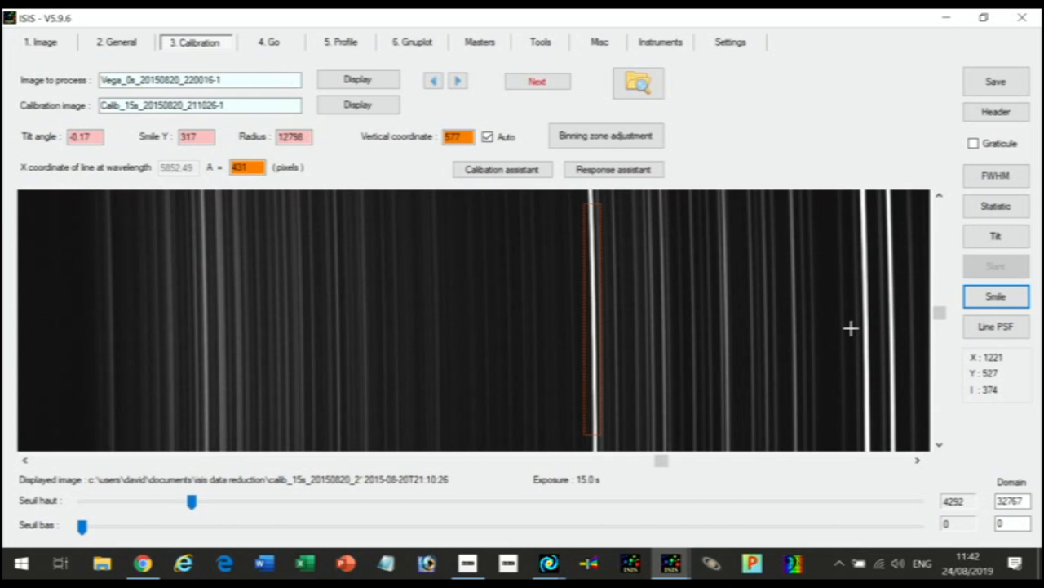
# Step: Display the Vega image with the graticule and binning zone settings, and centre the zone on the spectrum at vertical coordinate 575
pyautogui.click(365, 82)
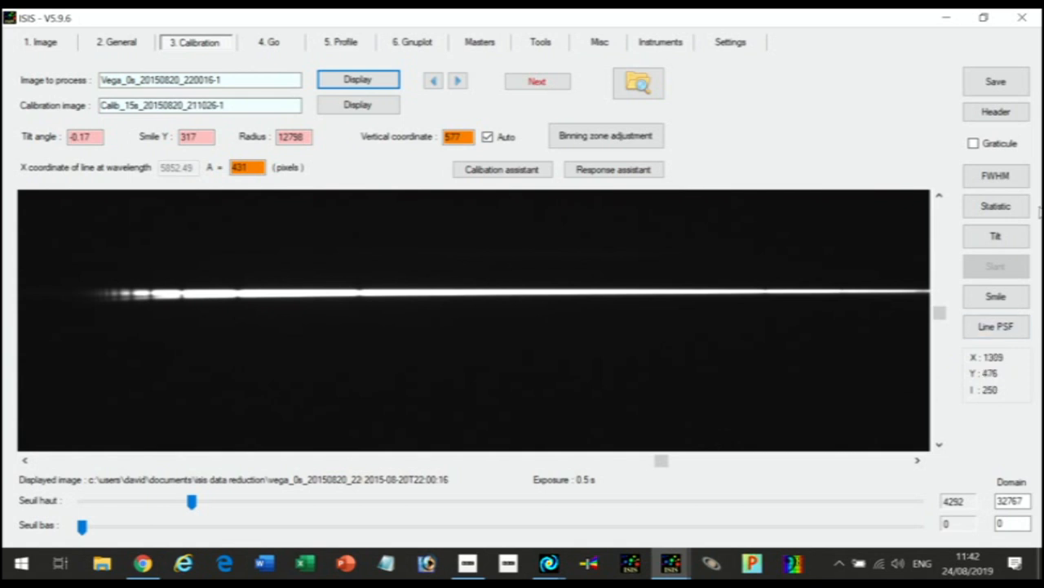
pyautogui.click(974, 143)
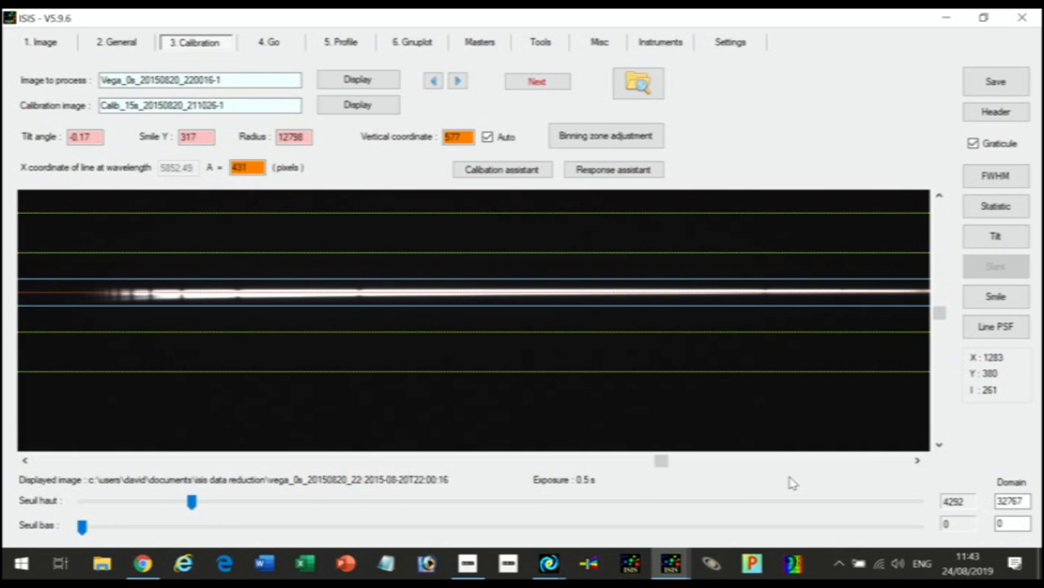
pyautogui.click(604, 137)
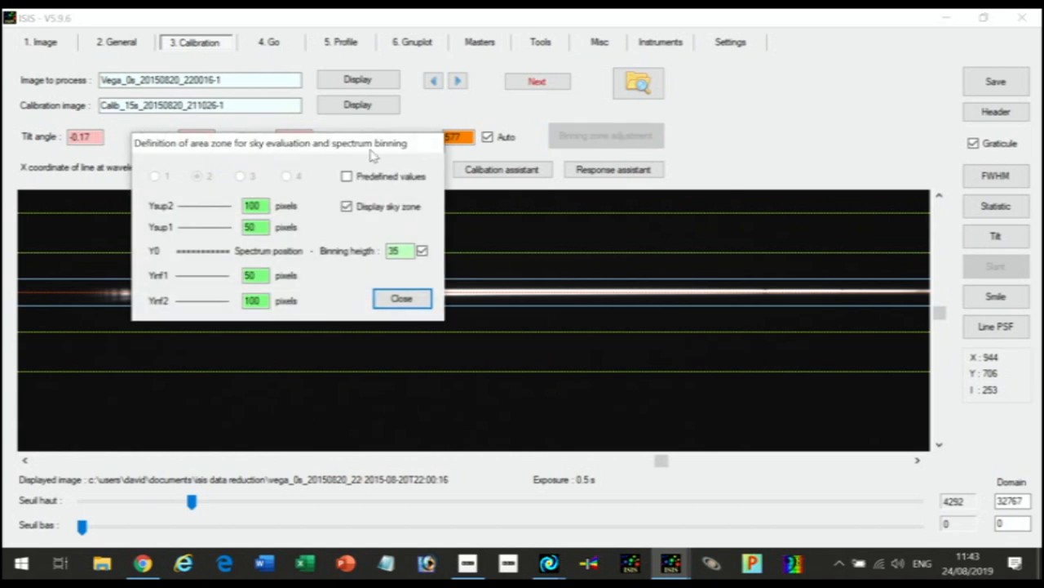
pyautogui.moveTo(314, 151); pyautogui.dragTo(878, 27)
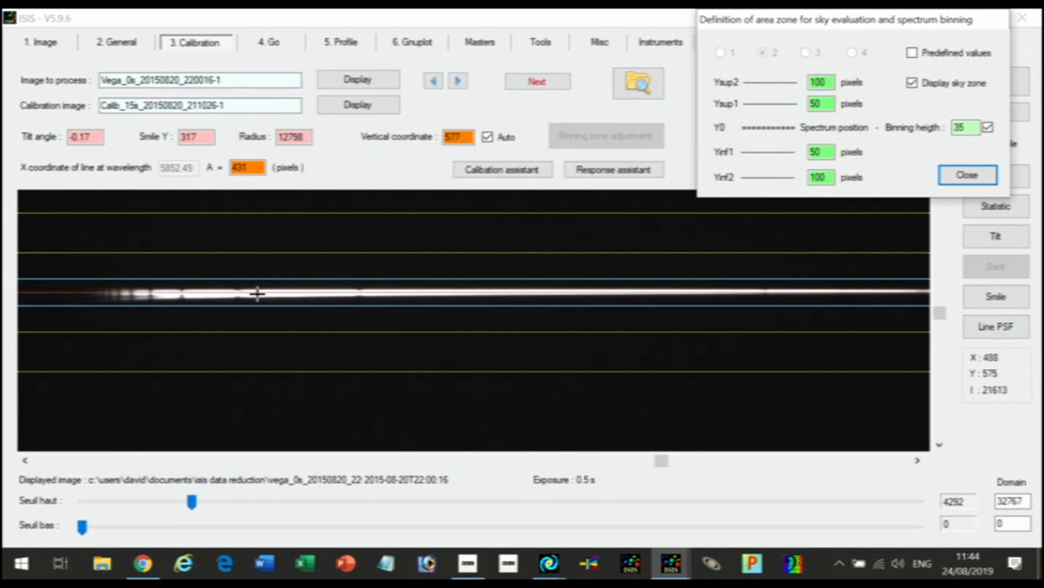
pyautogui.click(204, 293)
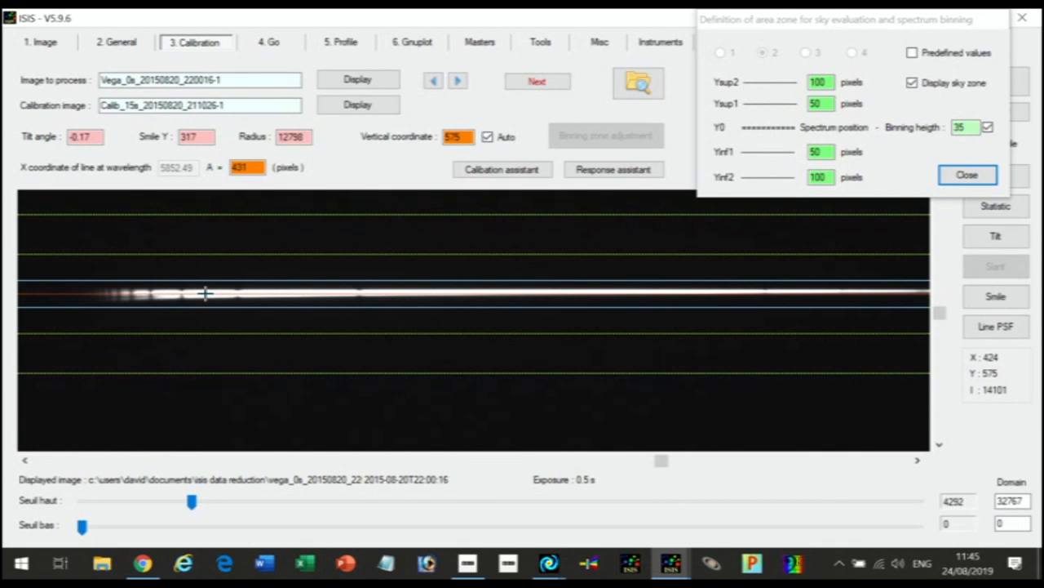
pyautogui.click(205, 293)
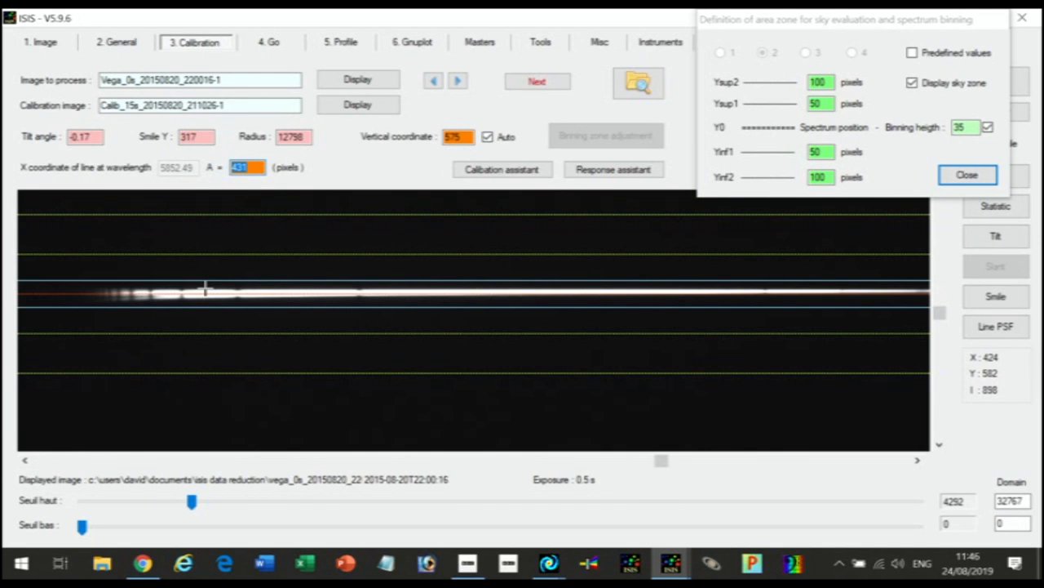
# Step: Lower the upper display threshold to 851 and set the binning height to 45 pixels
pyautogui.click(193, 504)
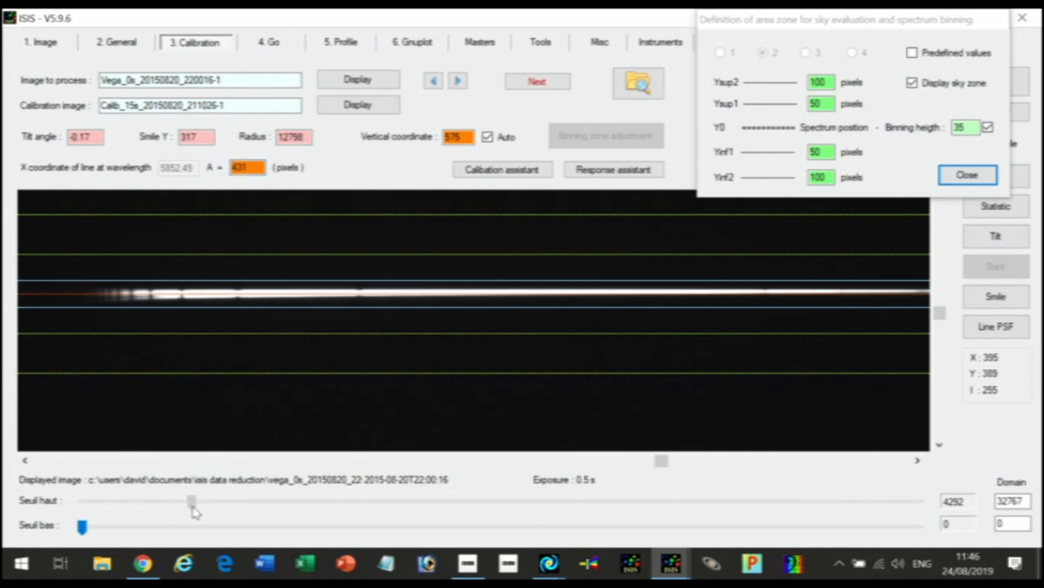
pyautogui.moveTo(194, 510); pyautogui.dragTo(107, 512)
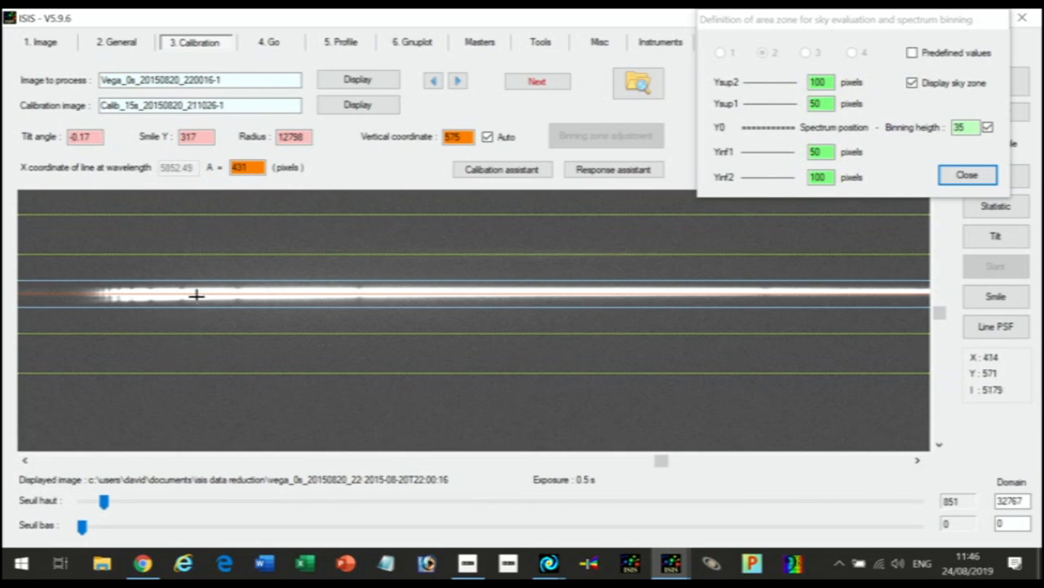
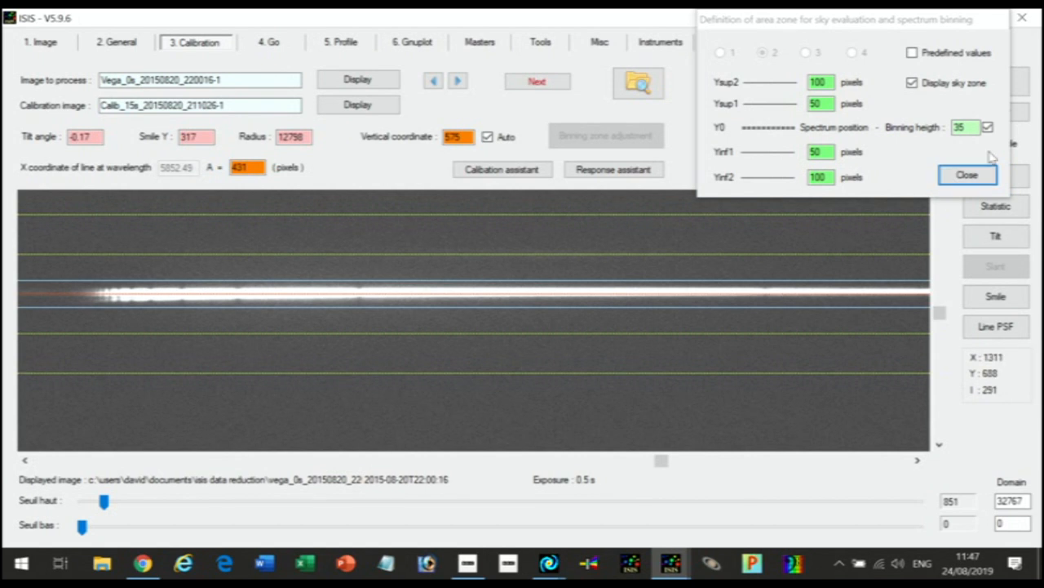
pyautogui.moveTo(980, 127); pyautogui.dragTo(952, 128)
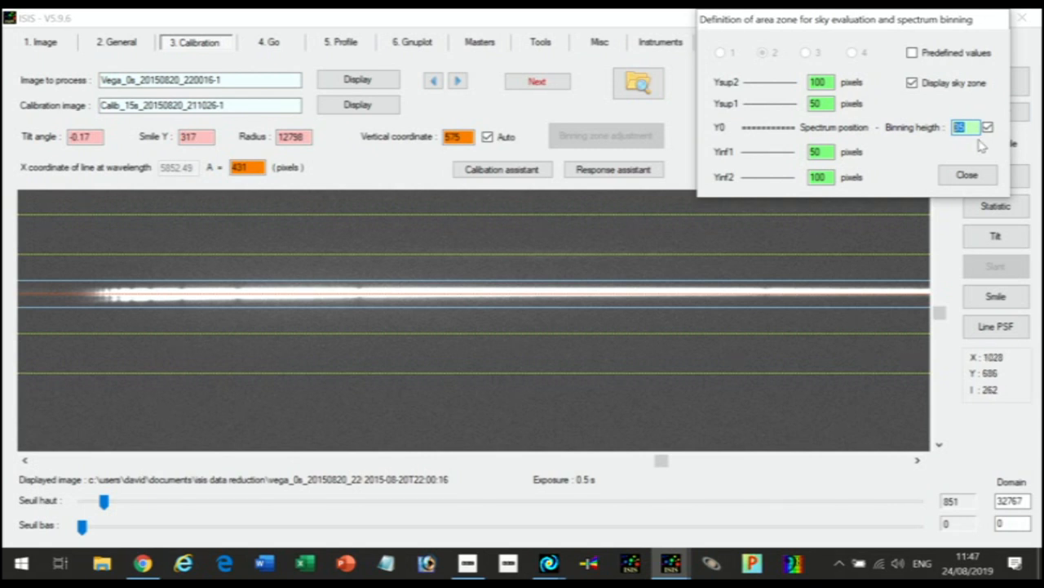
pyautogui.write('45')
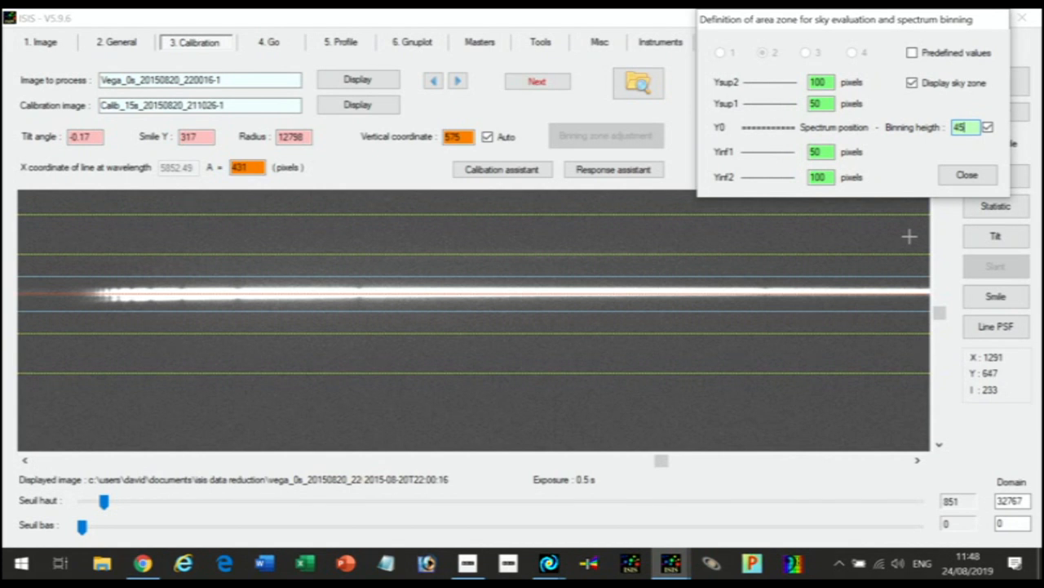
# Step: Set the binning height to 35 pixels and lower the upper display threshold to about 360 to reveal the faint light around the spectrum
pyautogui.moveTo(971, 128); pyautogui.dragTo(944, 127)
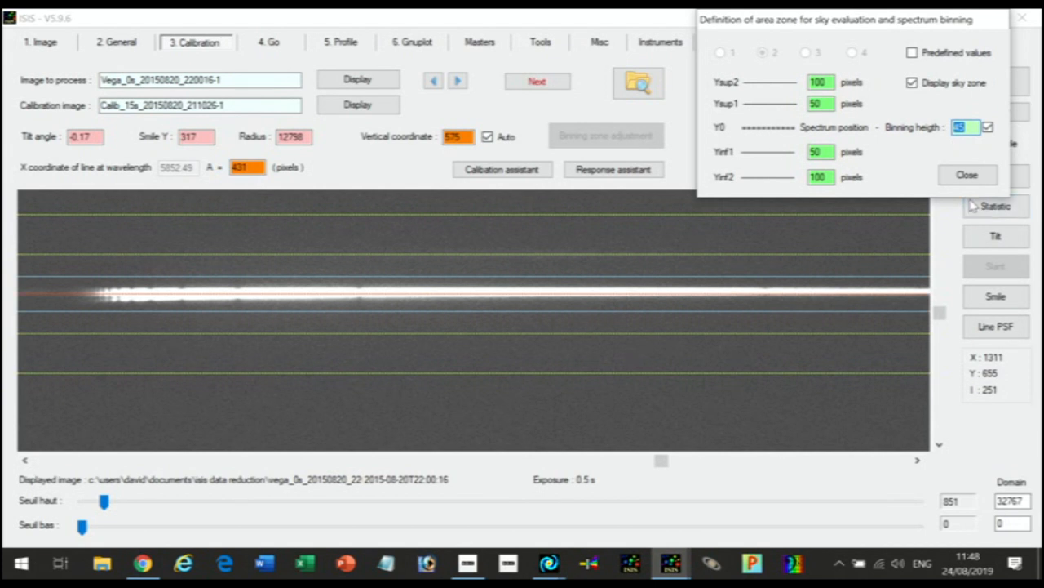
pyautogui.write('35')
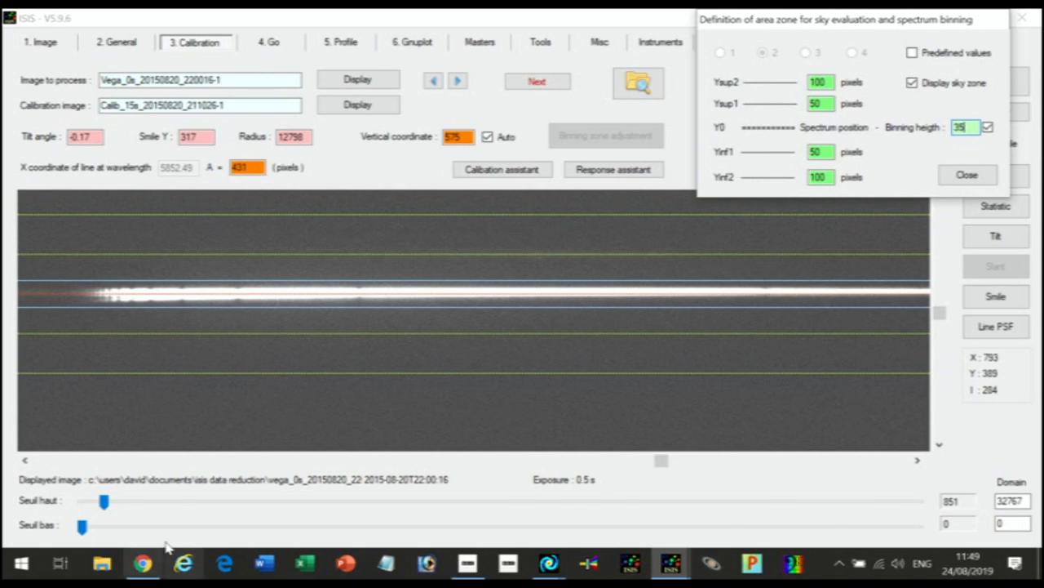
pyautogui.moveTo(103, 501); pyautogui.dragTo(92, 509)
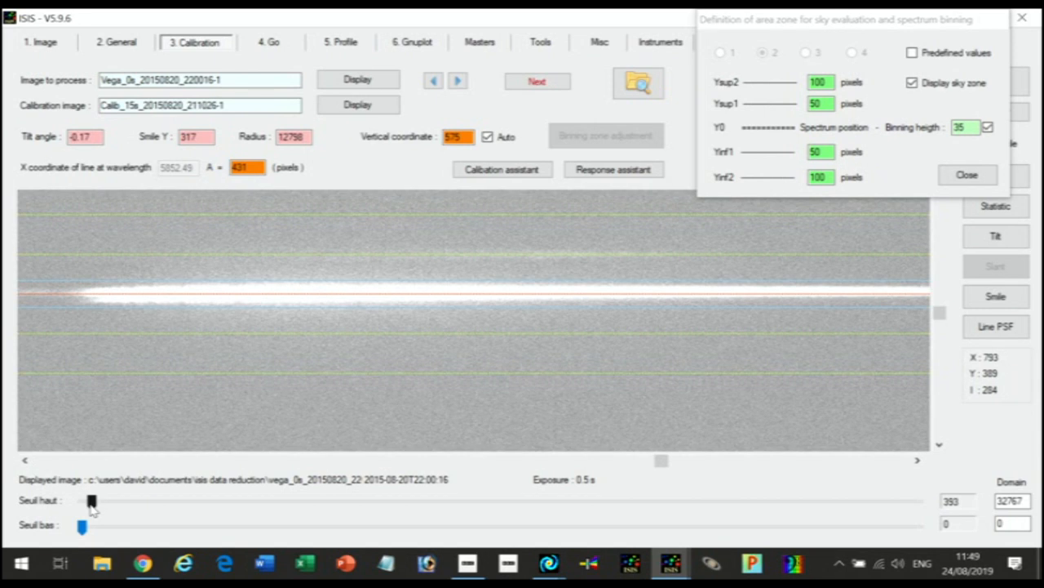
pyautogui.moveTo(92, 508); pyautogui.dragTo(126, 510)
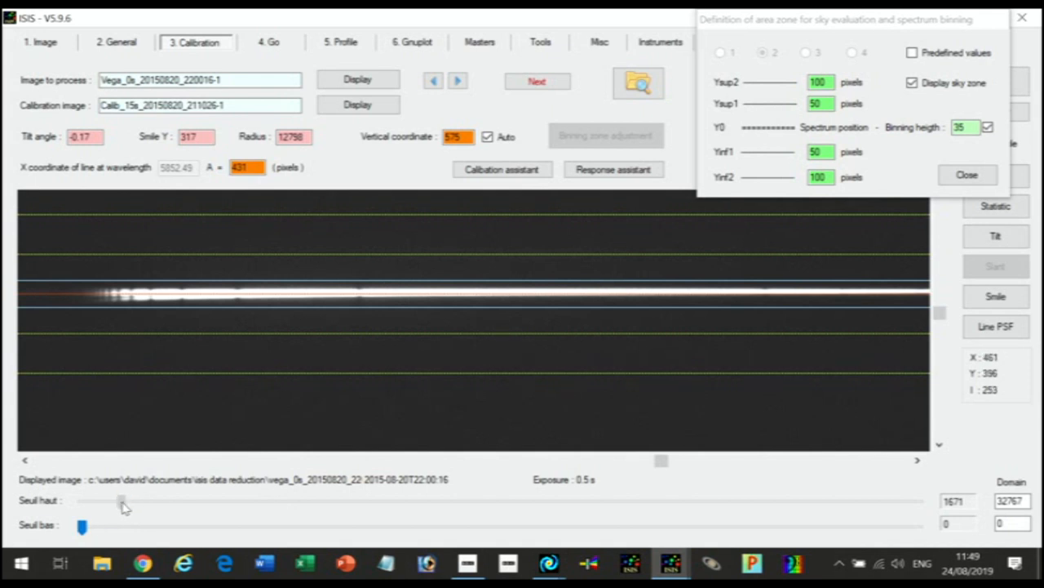
pyautogui.moveTo(122, 507); pyautogui.dragTo(90, 506)
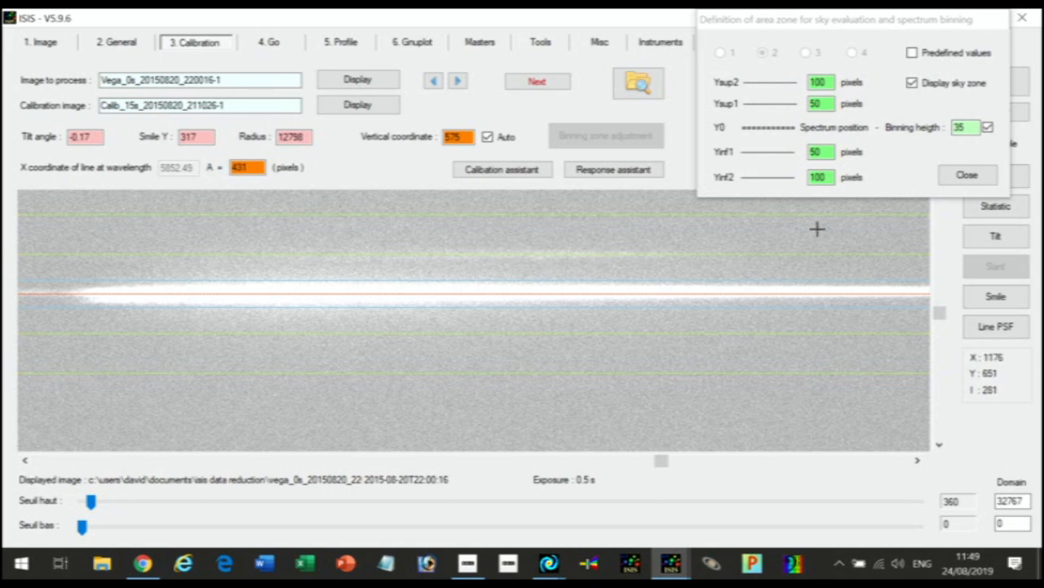
# Step: Set the Ysup1 sky zone boundary to 65 pixels and raise the upper display threshold to about 2949
pyautogui.doubleClick(814, 103)
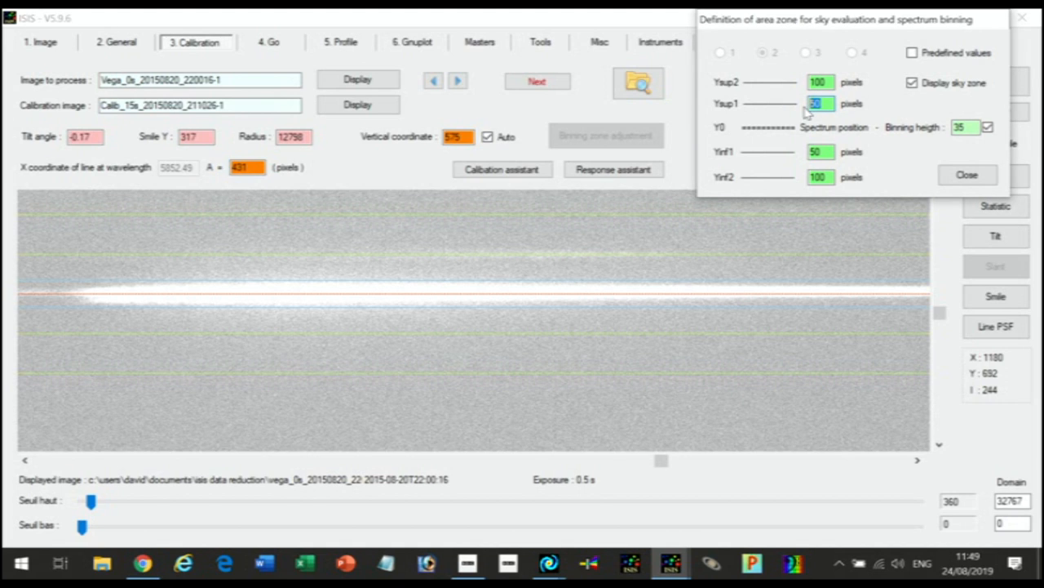
pyautogui.write('60')
pyautogui.doubleClick(815, 103)
pyautogui.write('65')
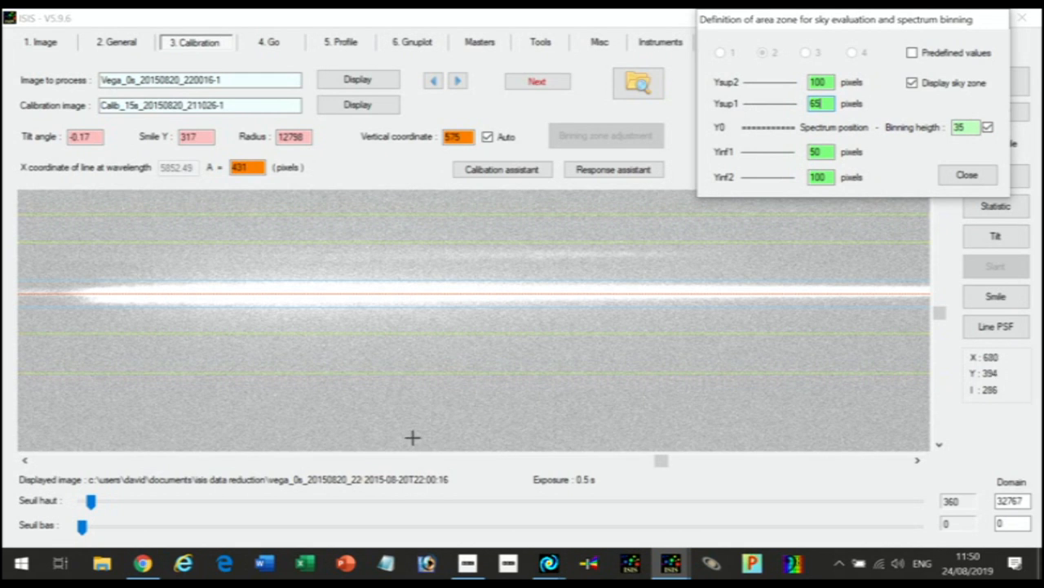
pyautogui.click(942, 319)
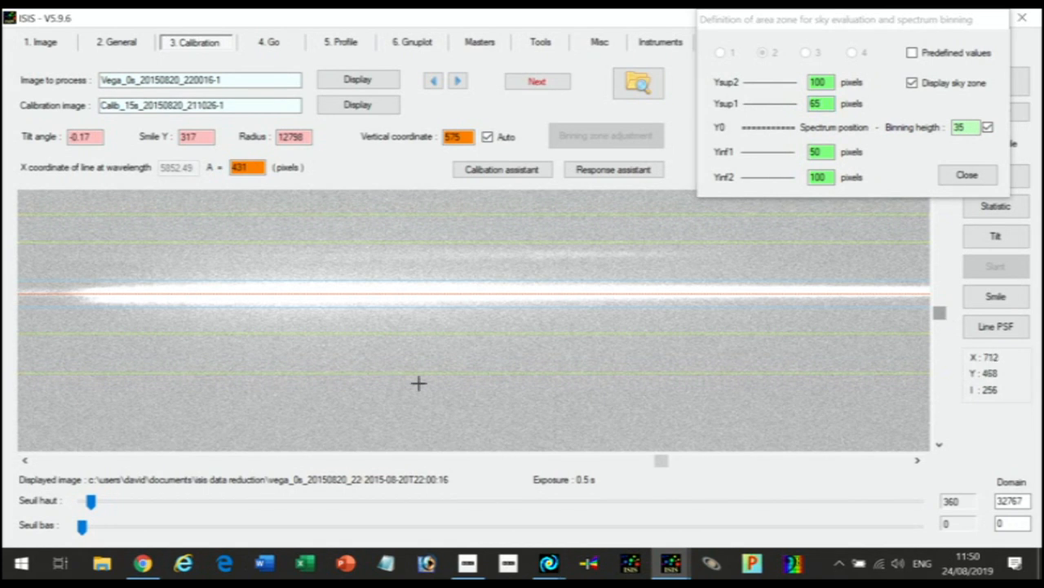
pyautogui.moveTo(91, 503); pyautogui.dragTo(157, 502)
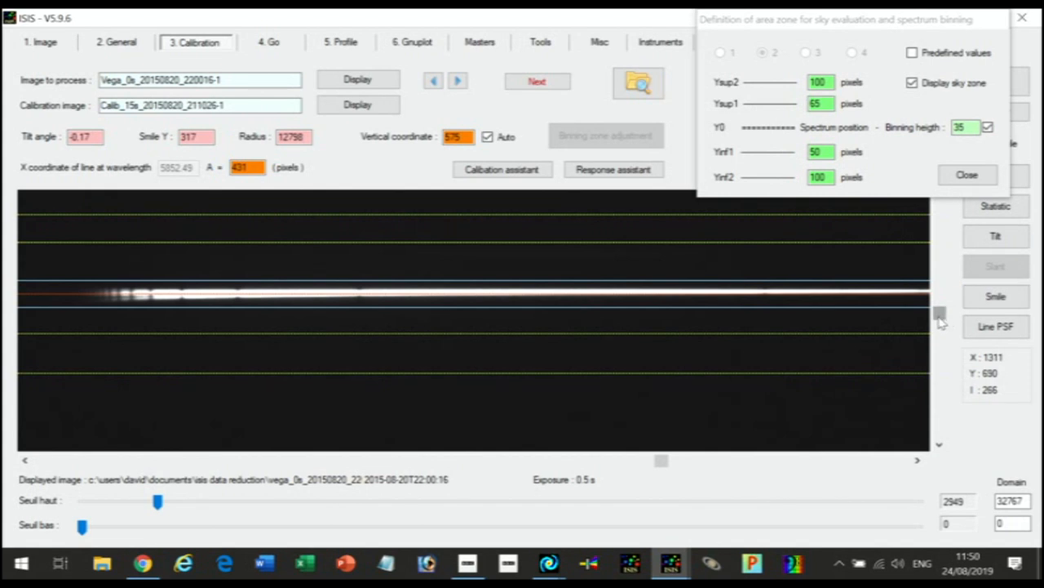
pyautogui.moveTo(940, 320)
pyautogui.mouseDown()
pyautogui.moveTo(939, 210)
pyautogui.moveTo(943, 443)
pyautogui.moveTo(941, 282)
pyautogui.moveTo(959, 316)
pyautogui.mouseUp()
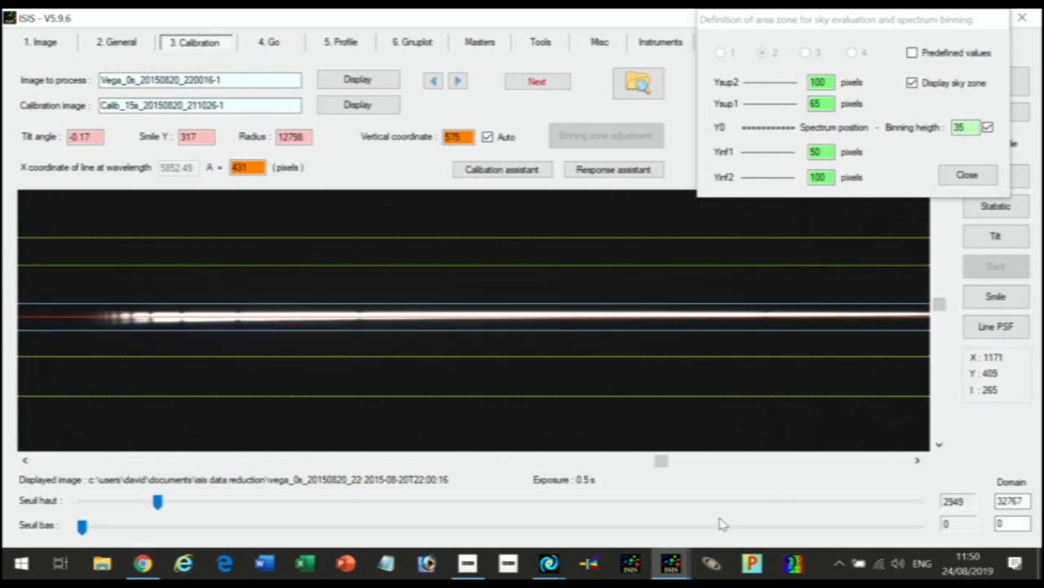
# Step: Switch to Astronomical Image Processing for Windows to examine the flat10.fit image, and return to the Vega image in ISIS
pyautogui.click(547, 567)
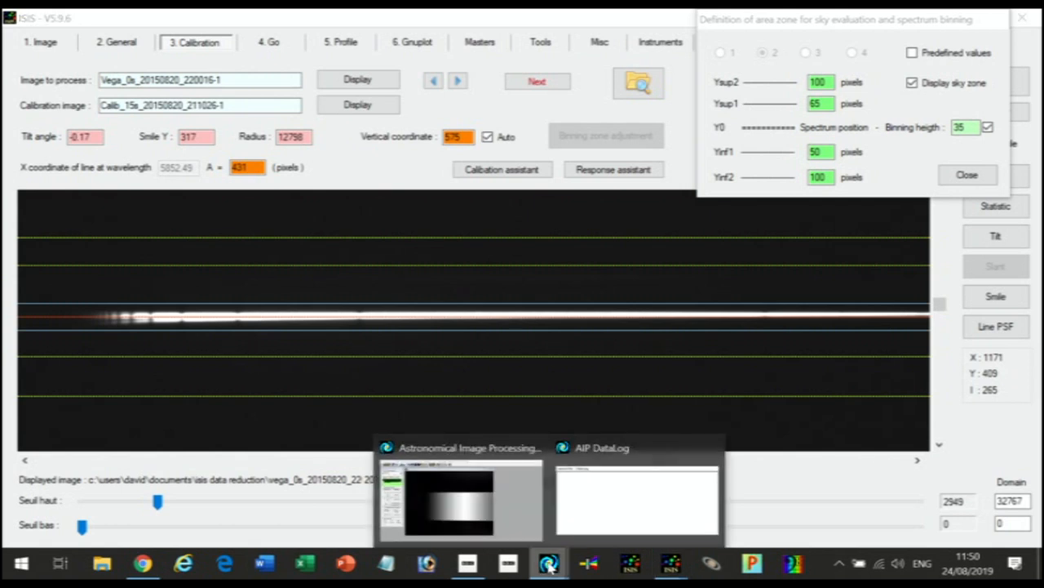
pyautogui.click(475, 447)
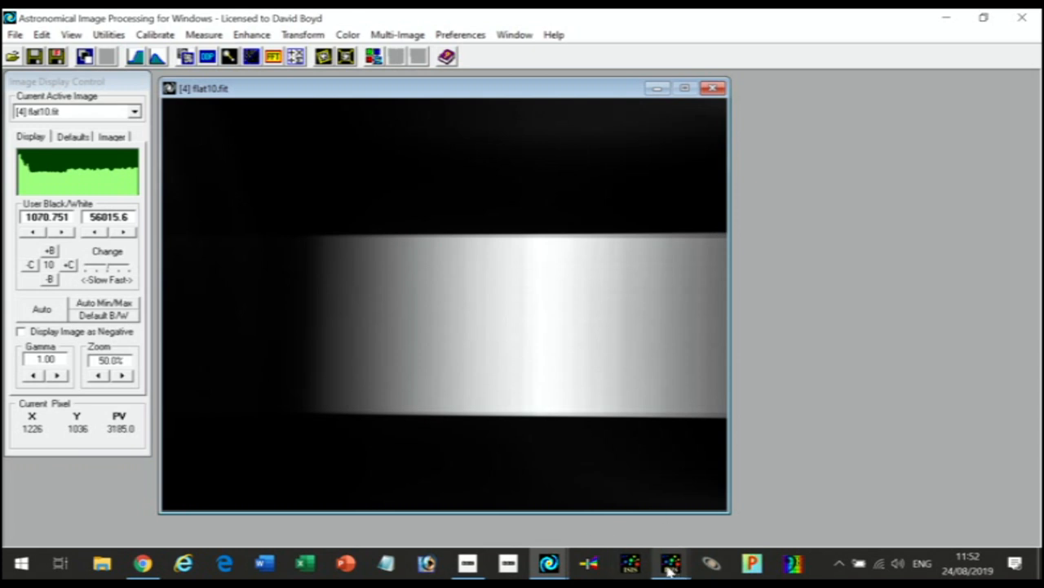
pyautogui.moveTo(670, 559)
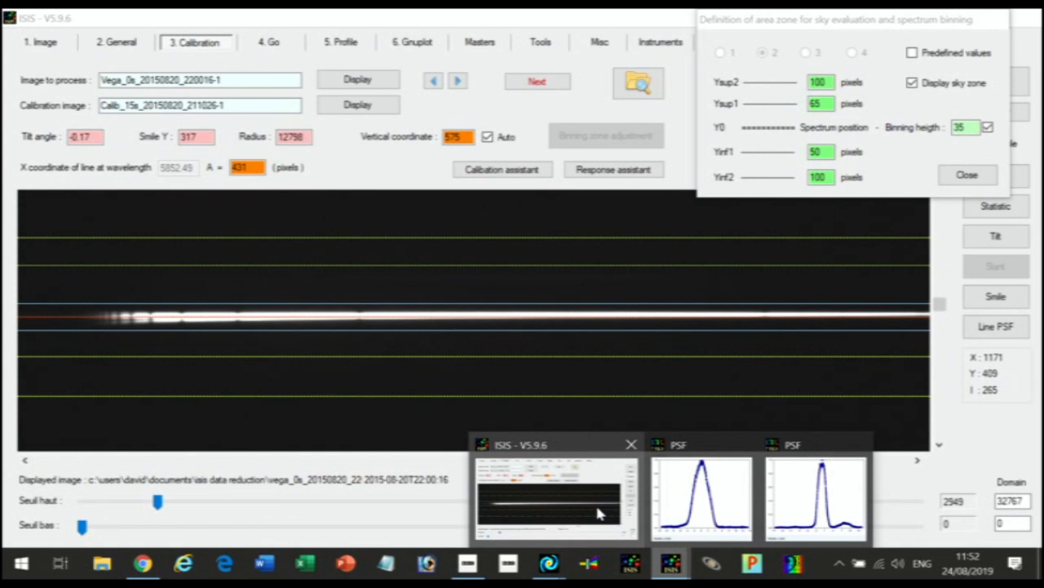
pyautogui.click(598, 512)
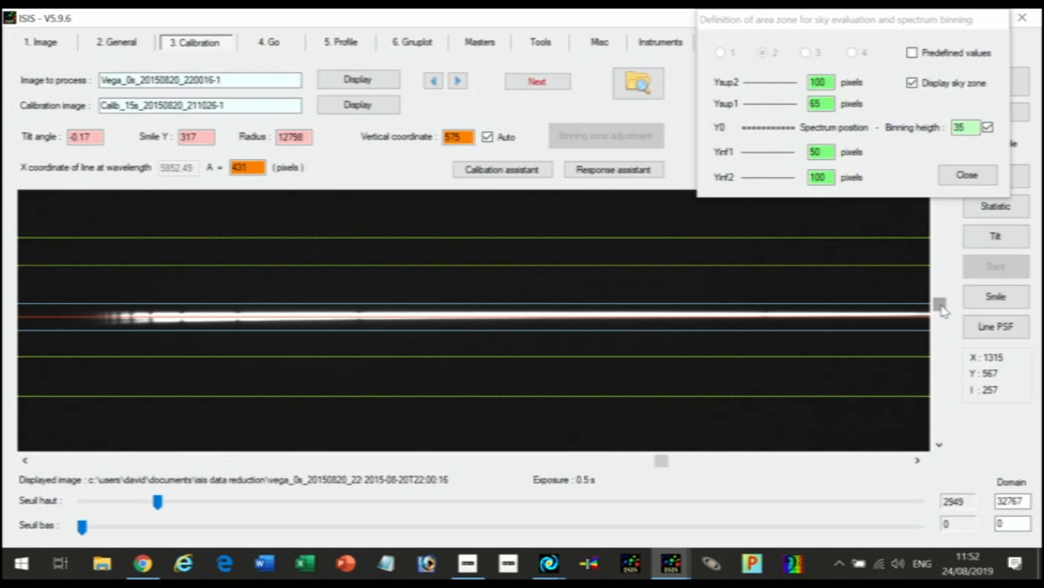
pyautogui.moveTo(943, 309)
pyautogui.mouseDown()
pyautogui.moveTo(946, 209)
pyautogui.moveTo(946, 402)
pyautogui.moveTo(952, 309)
pyautogui.mouseUp()
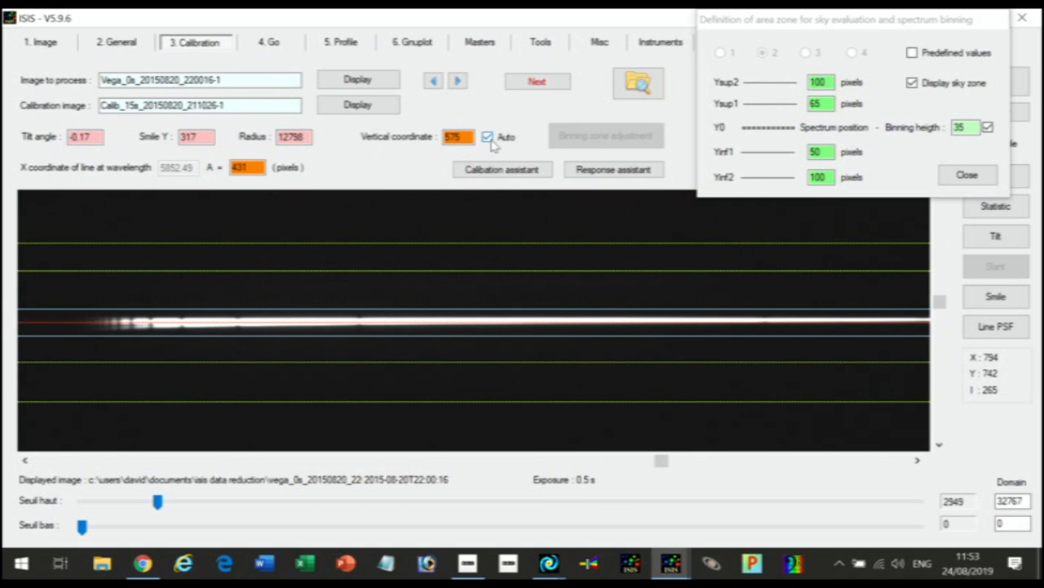
# Step: Try a fixed Y value for the sequence with the automatic vertical coordinate switched off, and restore both options
pyautogui.click(488, 137)
pyautogui.click(460, 137)
pyautogui.click(127, 45)
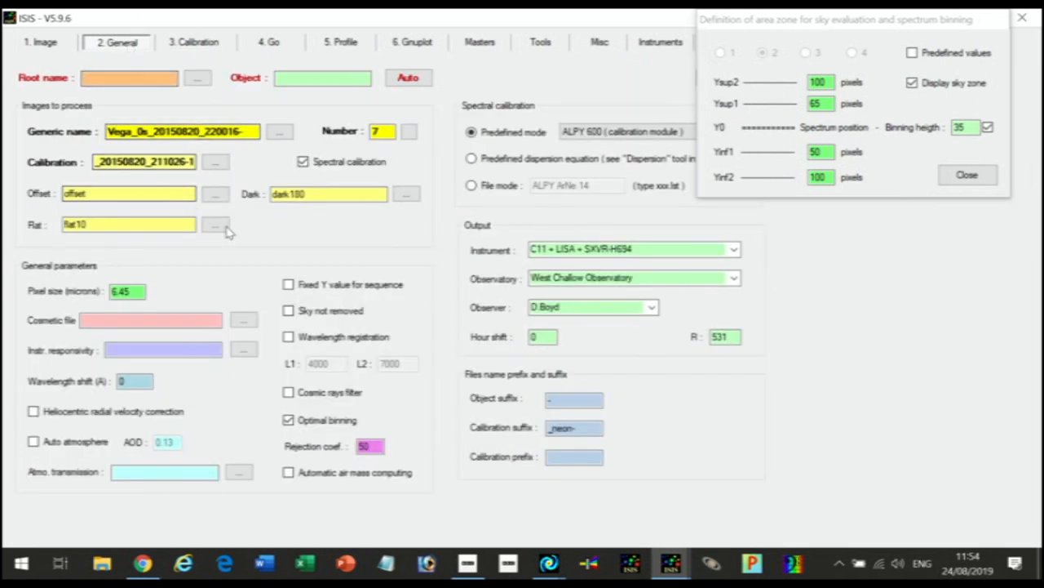
pyautogui.click(289, 286)
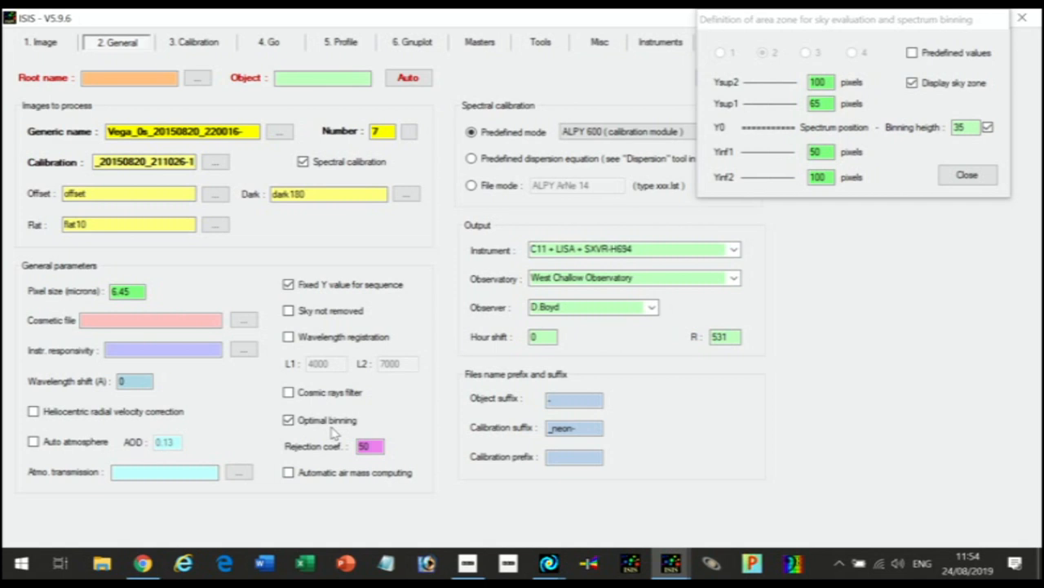
pyautogui.click(289, 286)
pyautogui.click(175, 42)
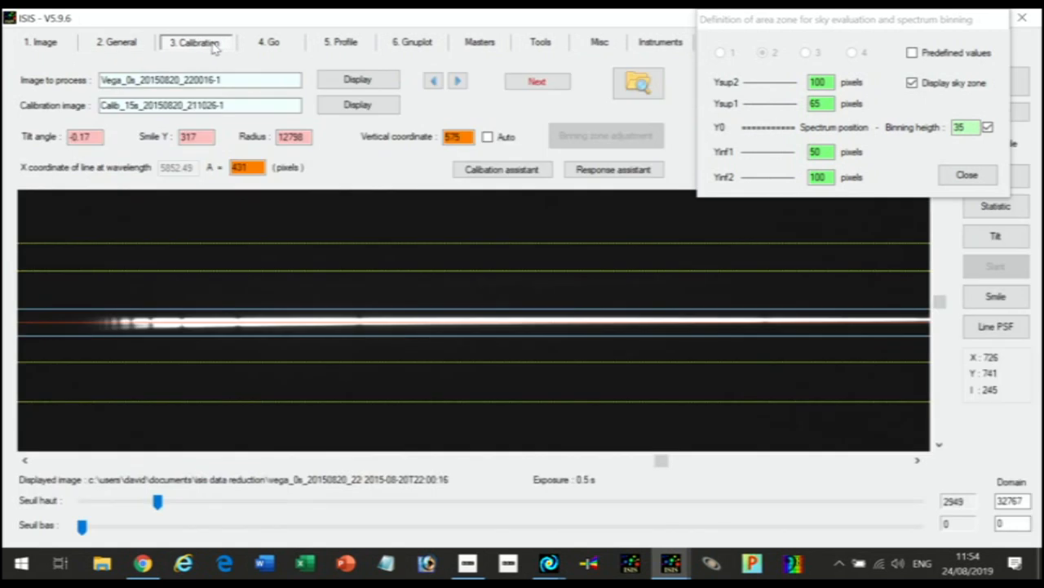
pyautogui.click(488, 137)
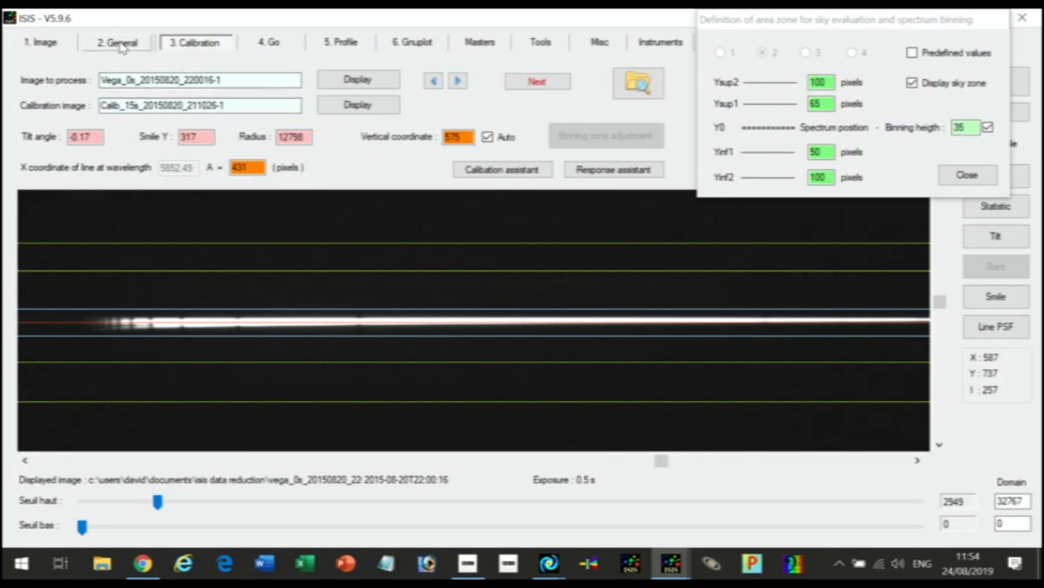
# Step: Display the calibration image and redefine the X coordinate of the 5852.49 Å line at the bright line crossing the spectrum position
pyautogui.click(124, 45)
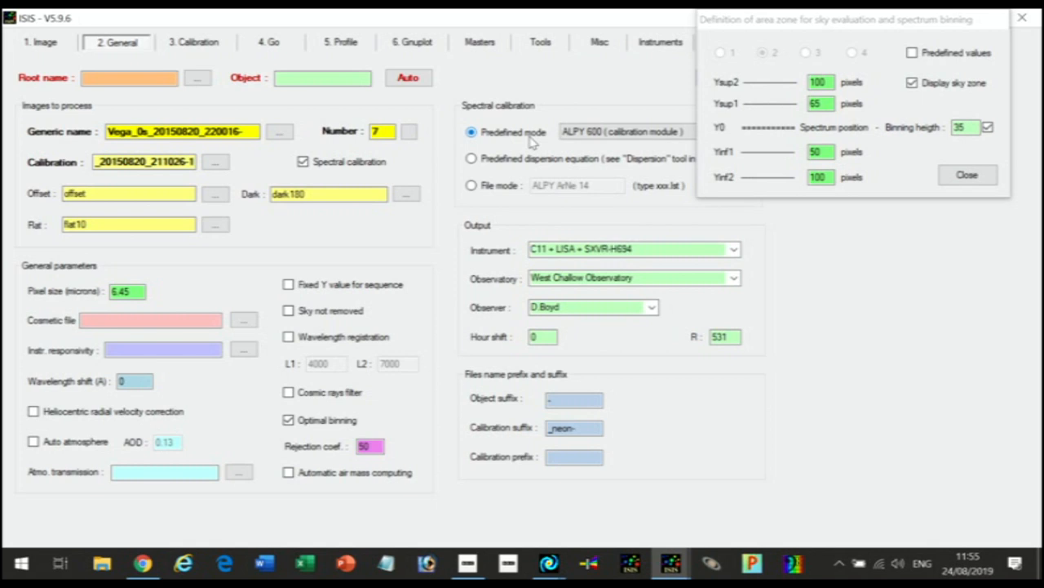
pyautogui.click(183, 43)
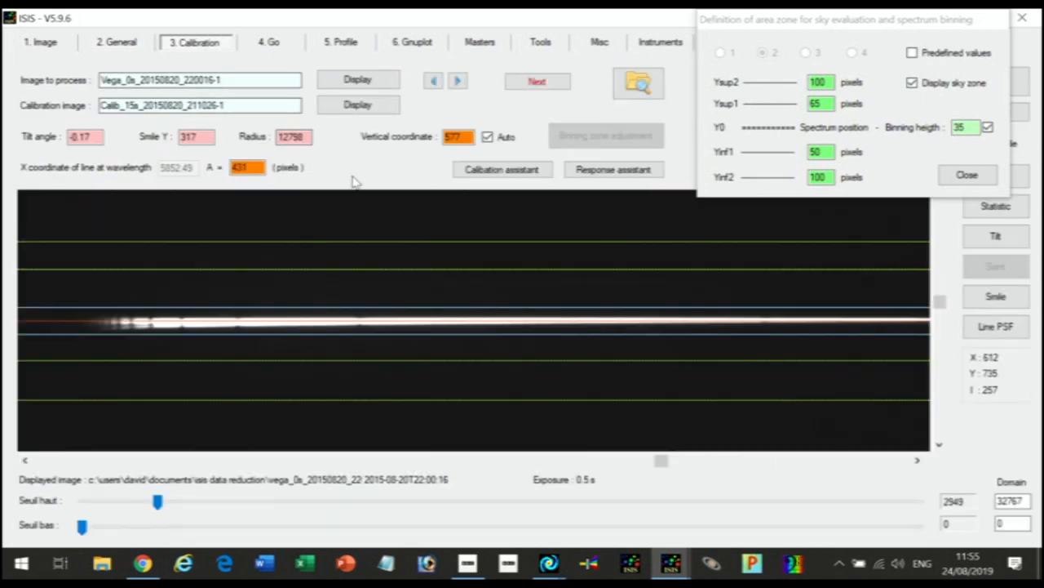
pyautogui.click(359, 104)
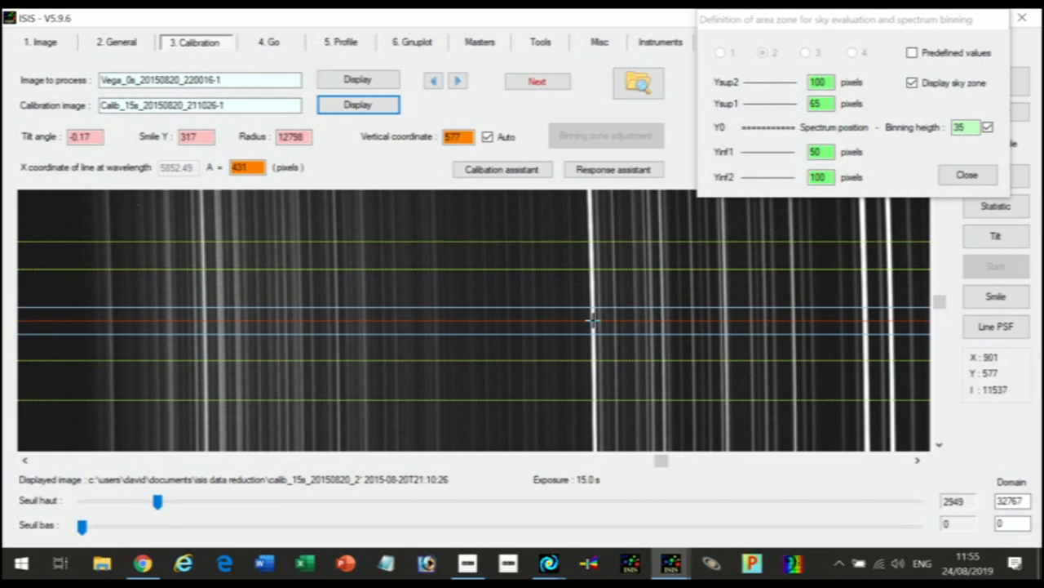
pyautogui.doubleClick(255, 168)
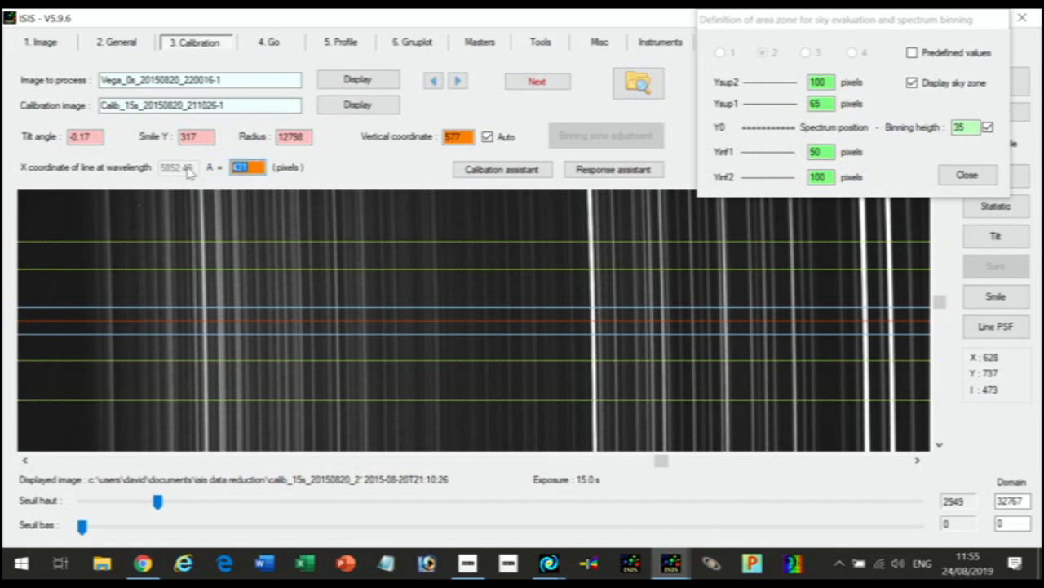
pyautogui.press('Delete')
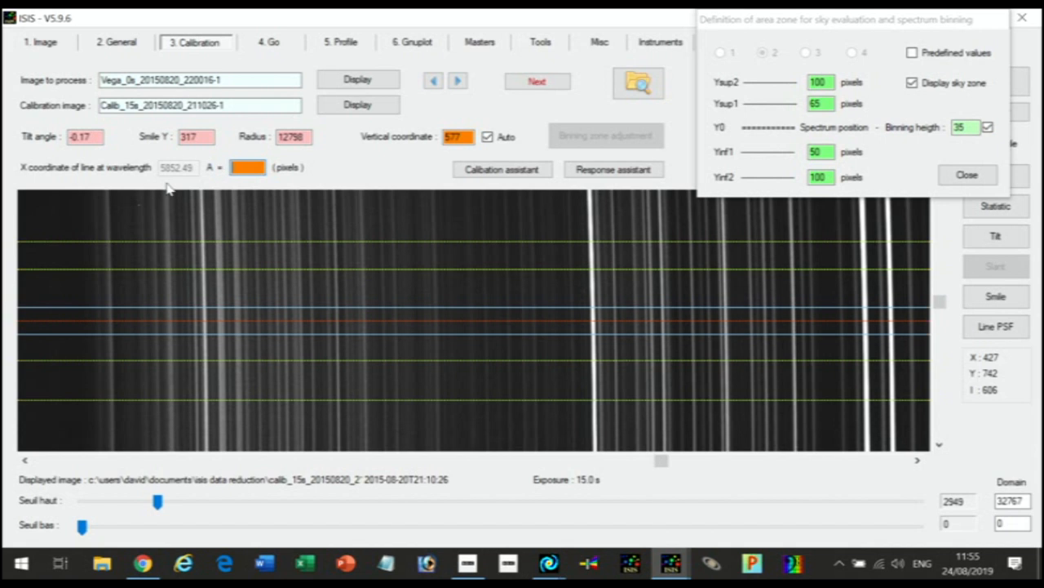
pyautogui.click(594, 320)
pyautogui.click(592, 322)
# Step: Try to run the processing of the Vega images
pyautogui.click(272, 42)
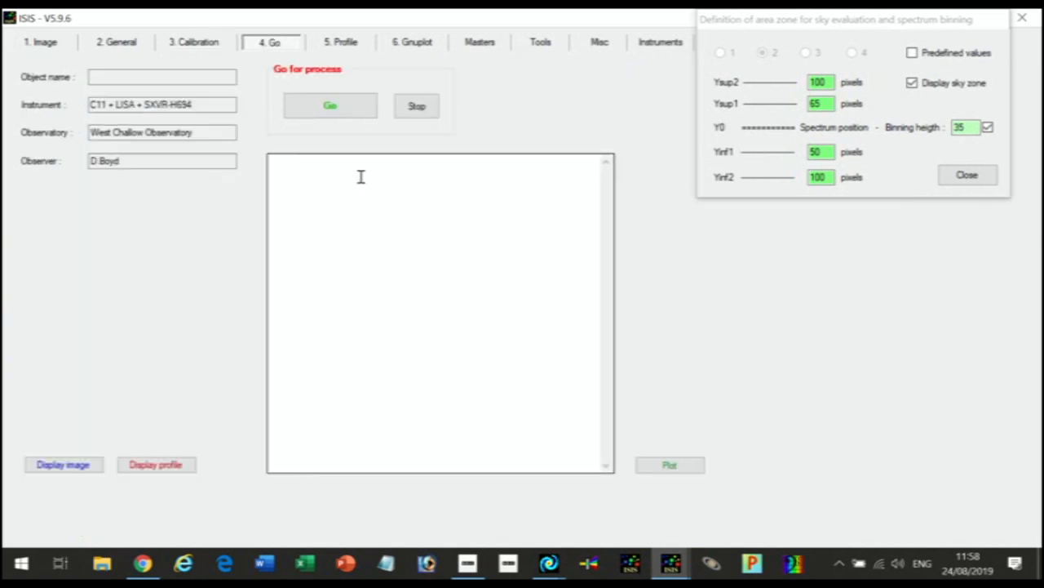
pyautogui.click(331, 107)
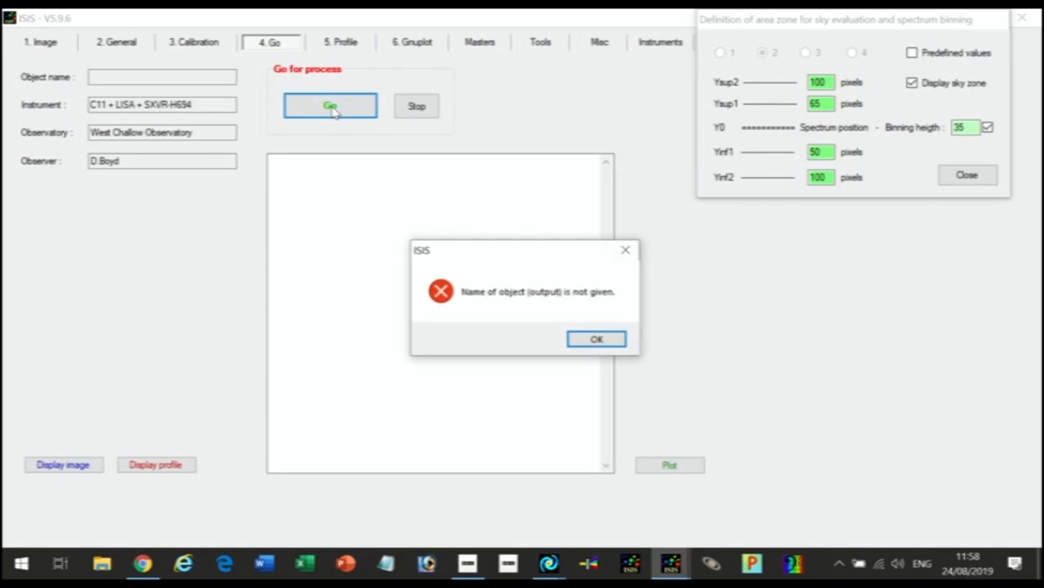
pyautogui.click(598, 340)
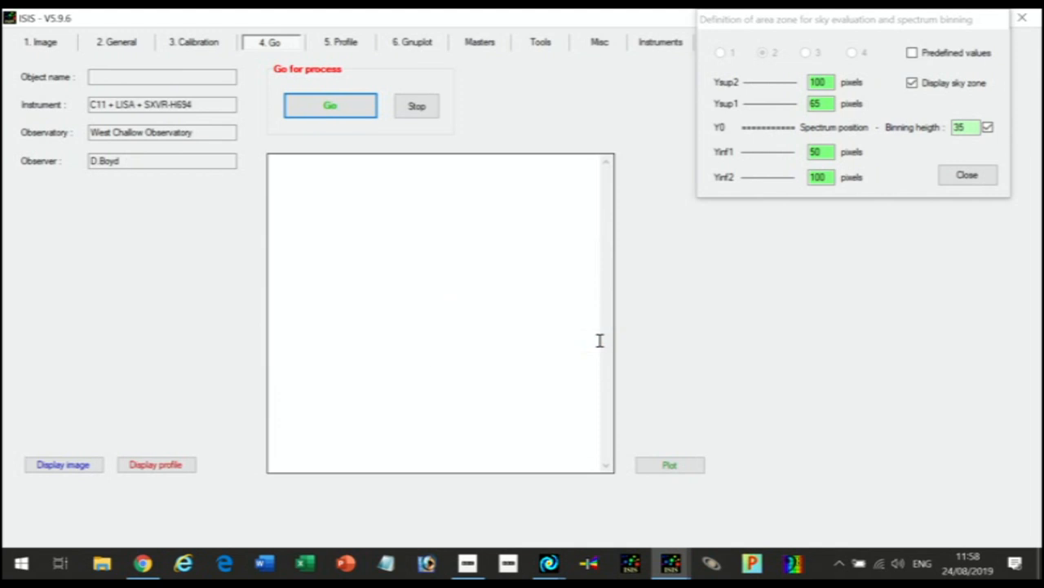
# Step: Enter Vega as the object name and run the processing
pyautogui.click(124, 42)
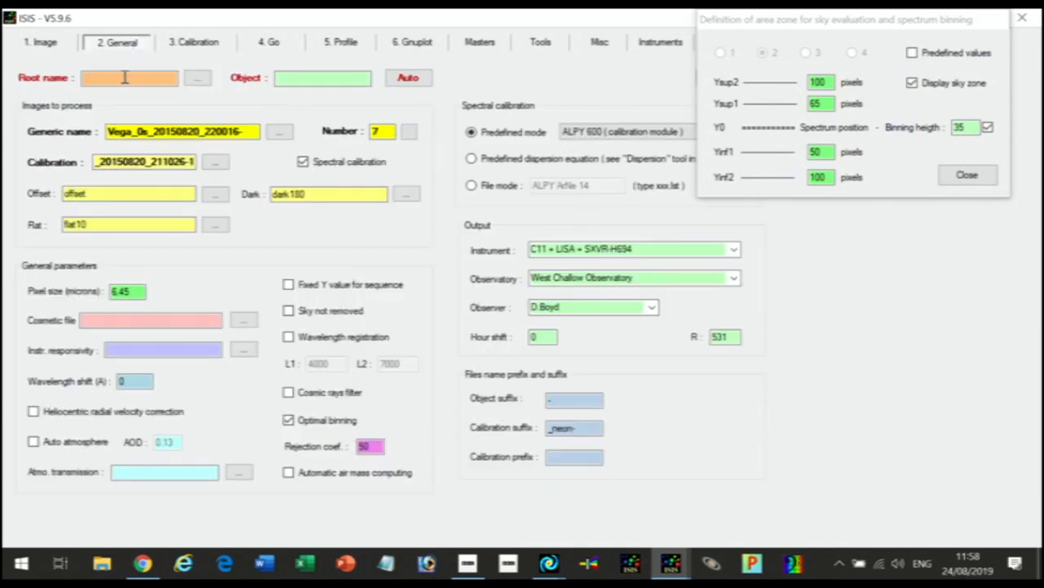
pyautogui.click(289, 79)
pyautogui.write('Vega')
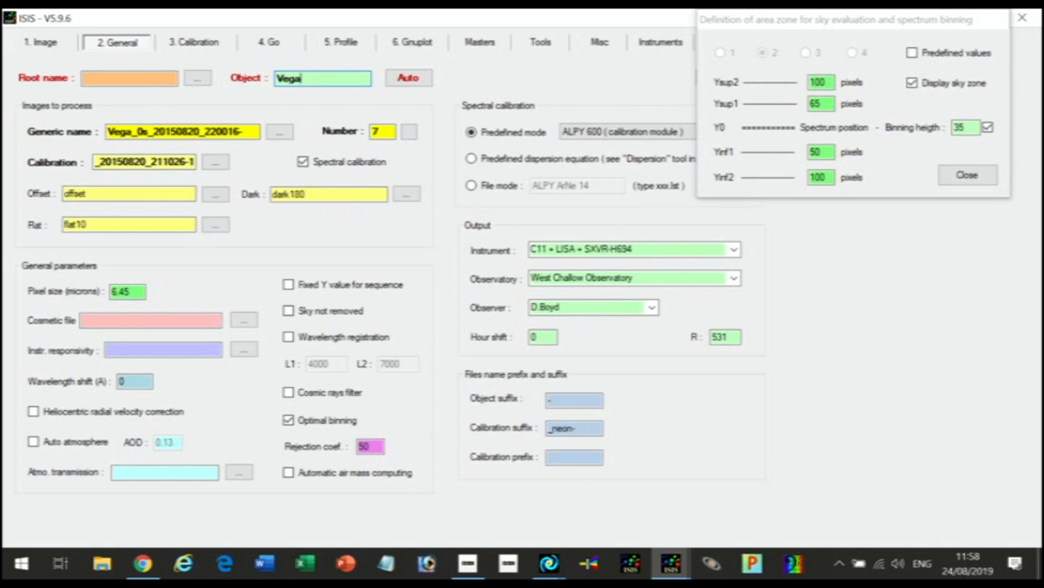
pyautogui.click(274, 45)
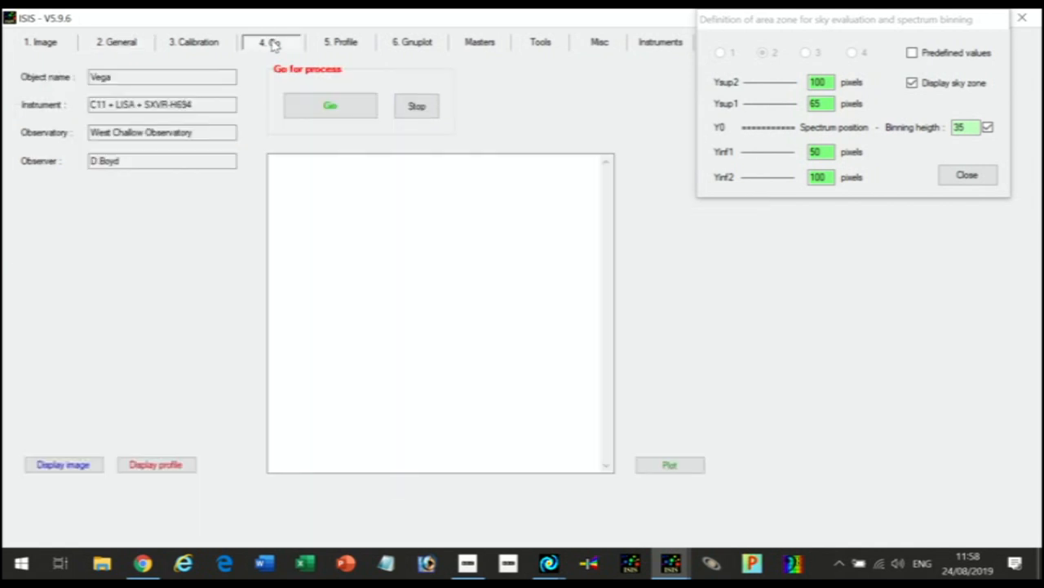
pyautogui.click(330, 107)
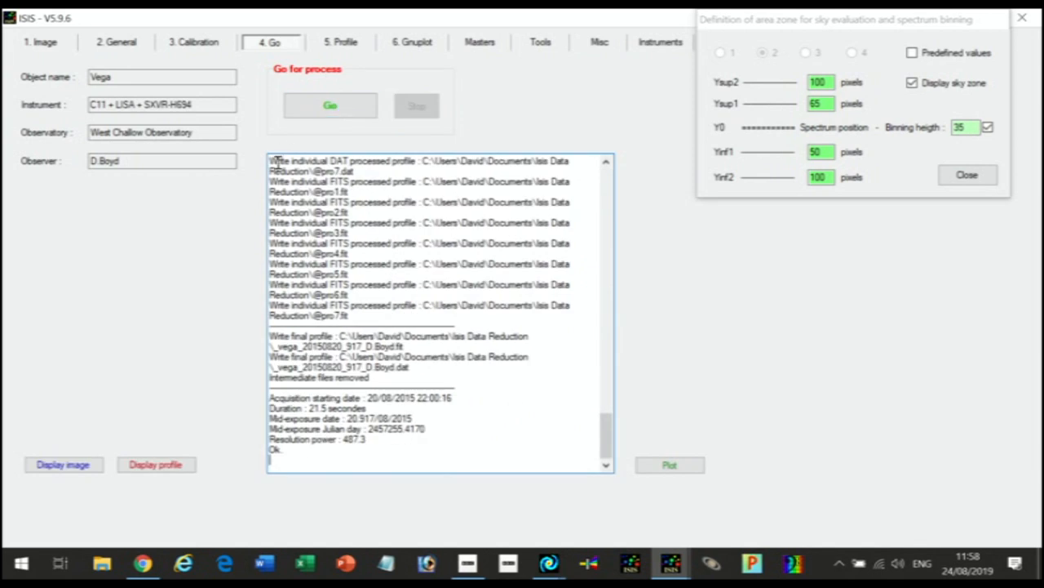
# Step: Display the resulting Vega profile and examine the processing log from the image loading through the individual profile intensities
pyautogui.click(155, 465)
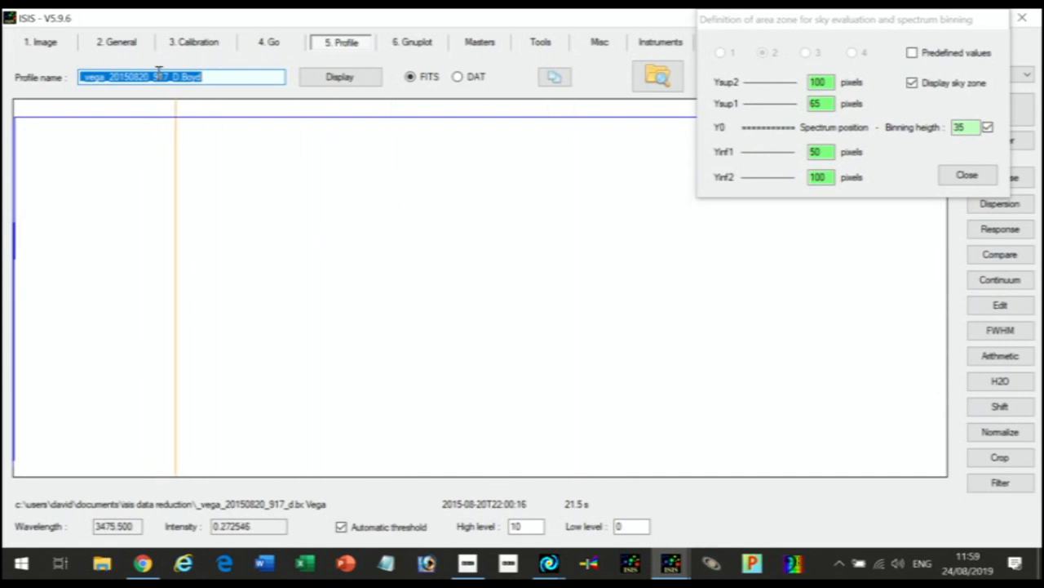
pyautogui.click(272, 45)
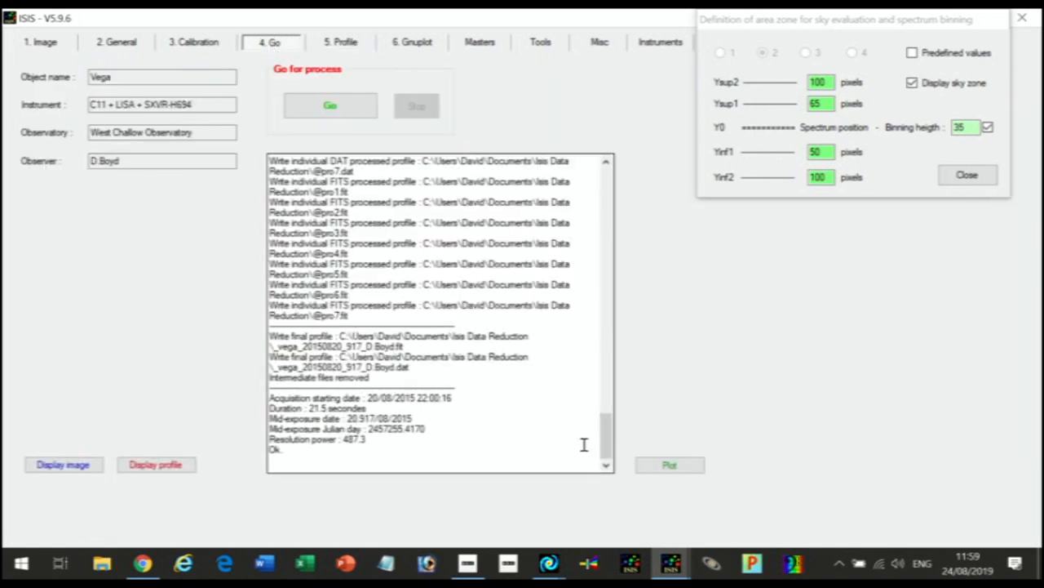
pyautogui.moveTo(609, 438); pyautogui.dragTo(608, 187)
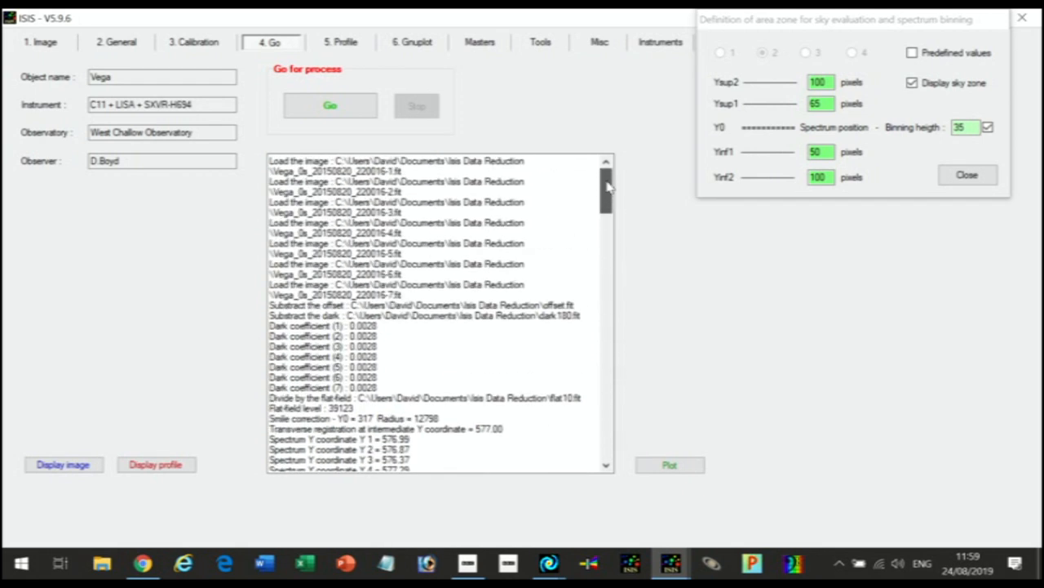
pyautogui.moveTo(608, 188); pyautogui.dragTo(608, 240)
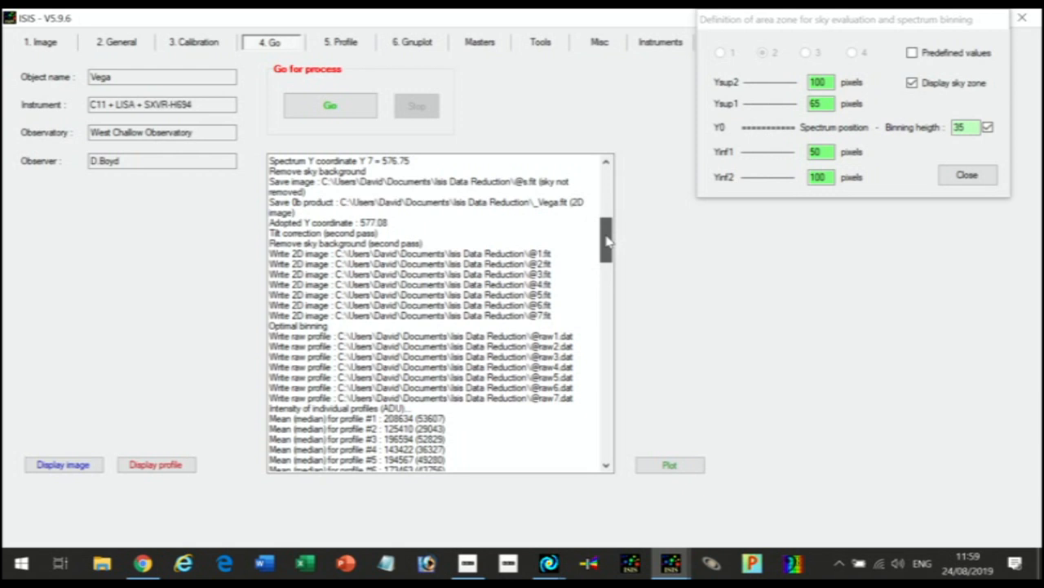
pyautogui.moveTo(608, 240); pyautogui.dragTo(608, 264)
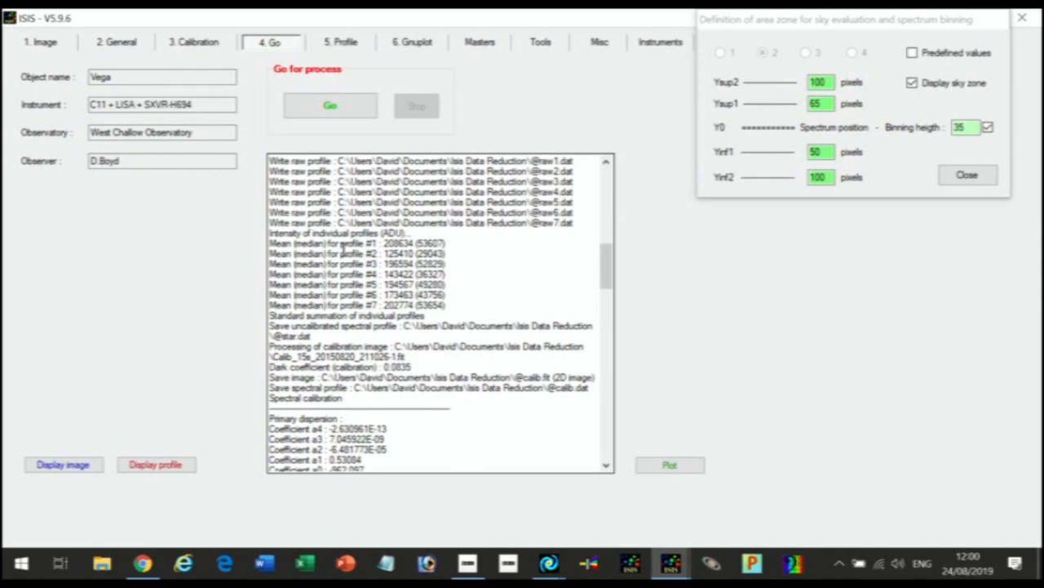
# Step: Set the cosmetic file to Hotpixel and return to the processing page for another run
pyautogui.click(127, 47)
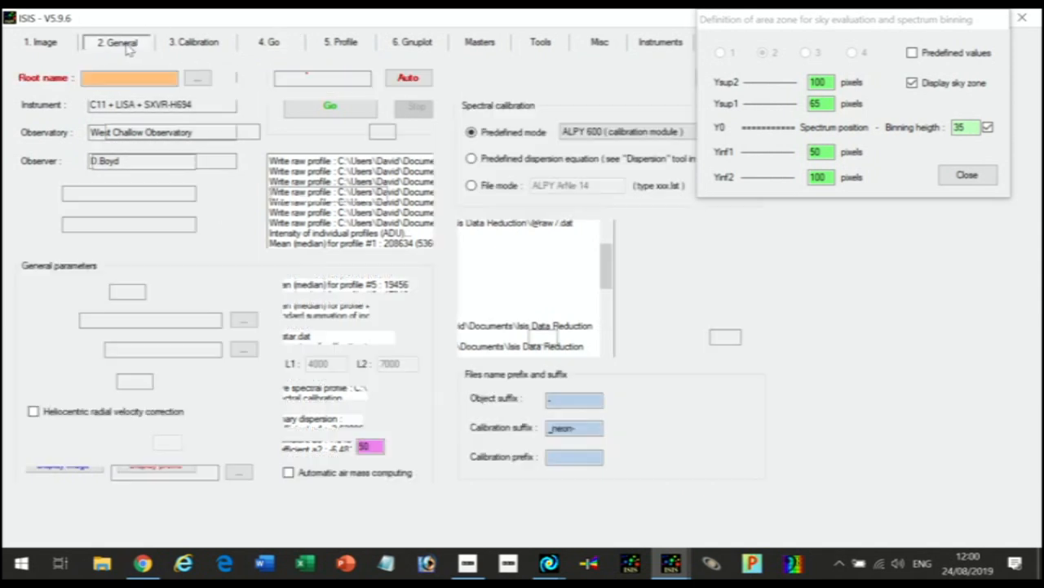
pyautogui.click(113, 323)
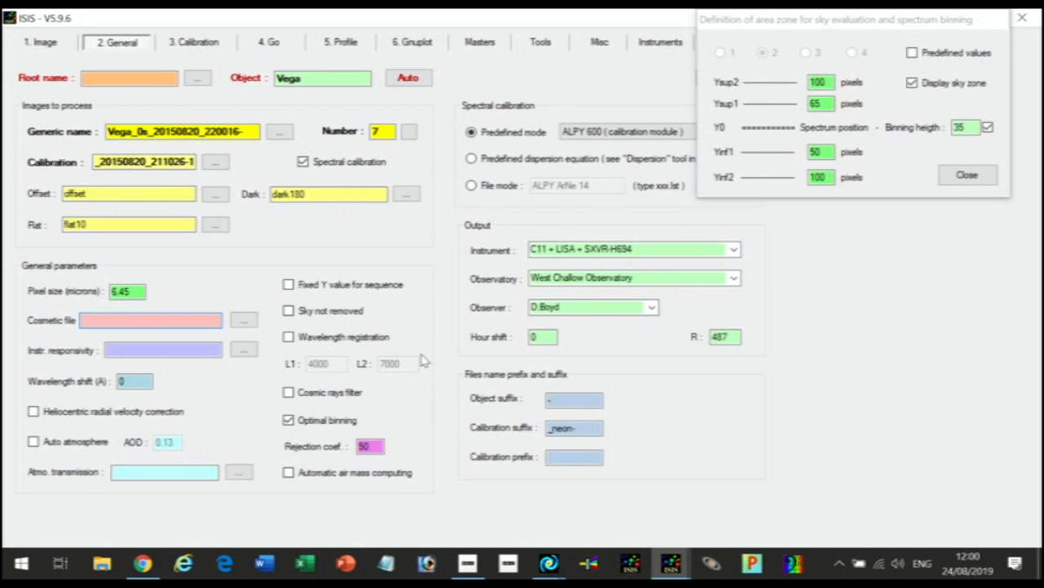
pyautogui.write('Hotpixel')
pyautogui.click(285, 45)
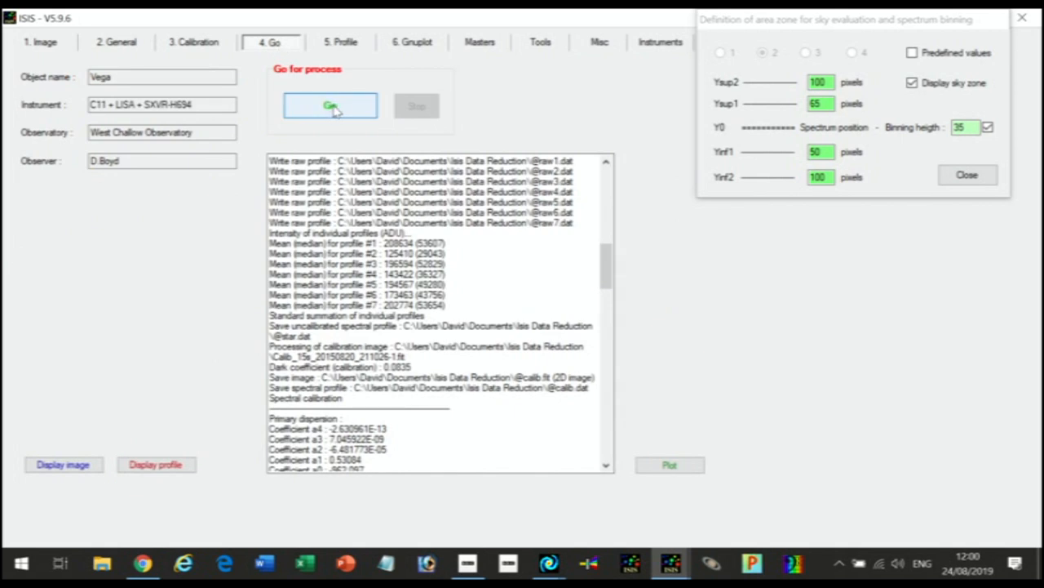
# Step: Run the processing of the Vega image sequence and review the start of its log
pyautogui.click(333, 108)
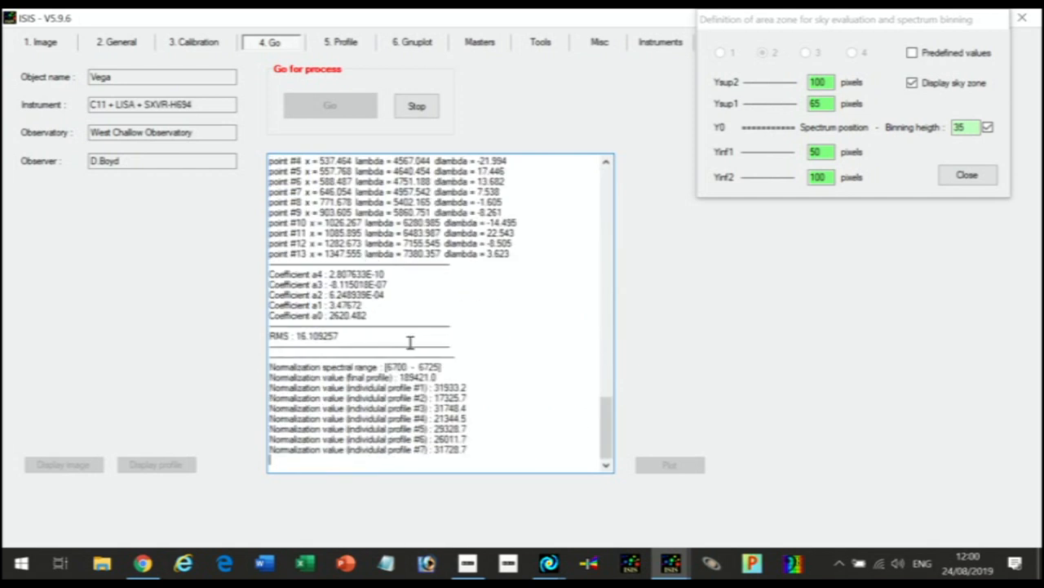
pyautogui.moveTo(608, 441); pyautogui.dragTo(626, 263)
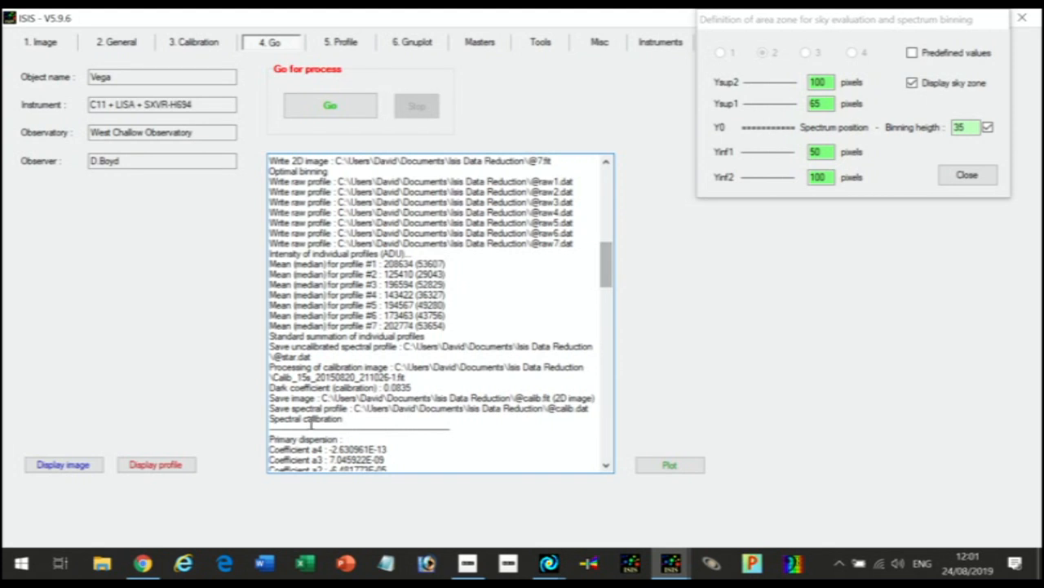
# Step: Display the processed Vega profile and crop it to the wavelength range 3700 to 7400
pyautogui.click(154, 464)
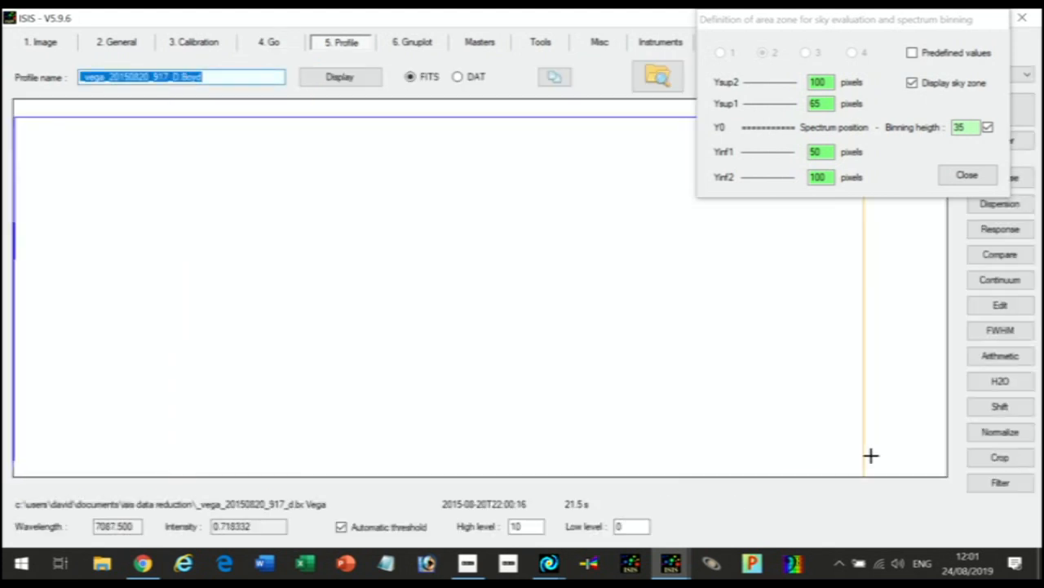
pyautogui.click(1001, 457)
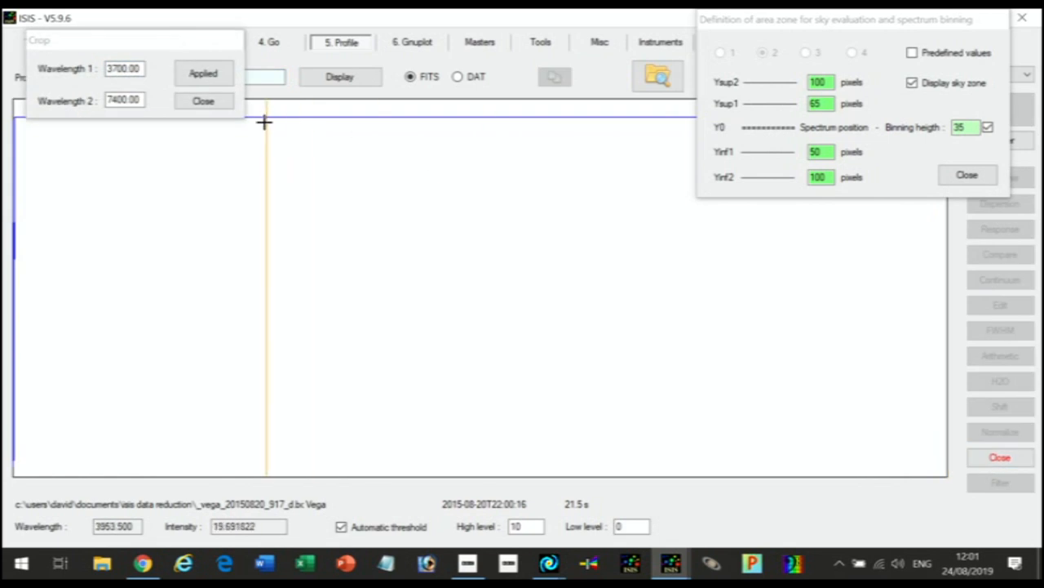
pyautogui.click(203, 74)
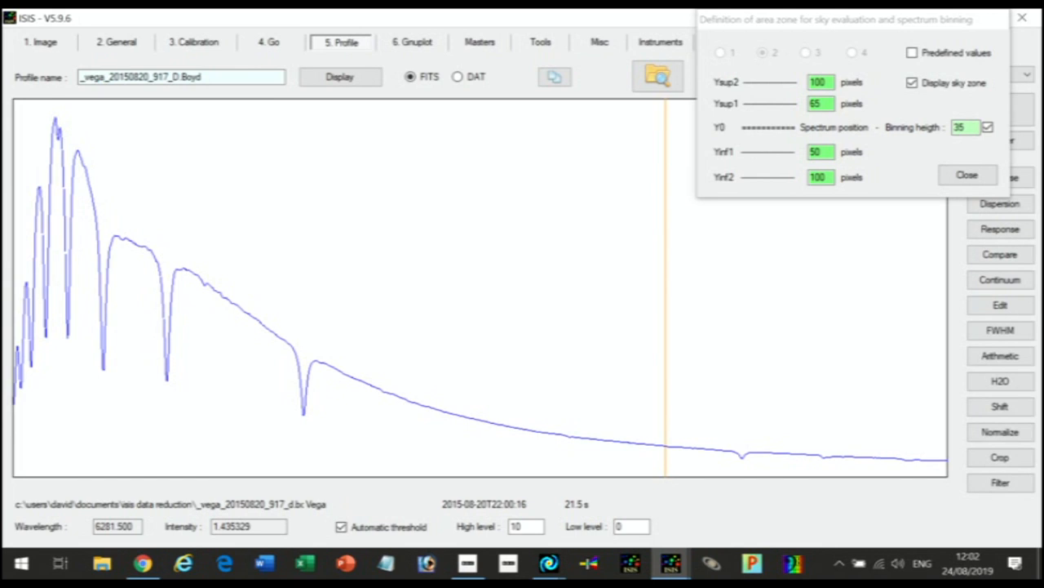
# Step: Review the processing log for the dispersion coefficients, wavelength fit deviations, RMS and resolution power
pyautogui.click(273, 43)
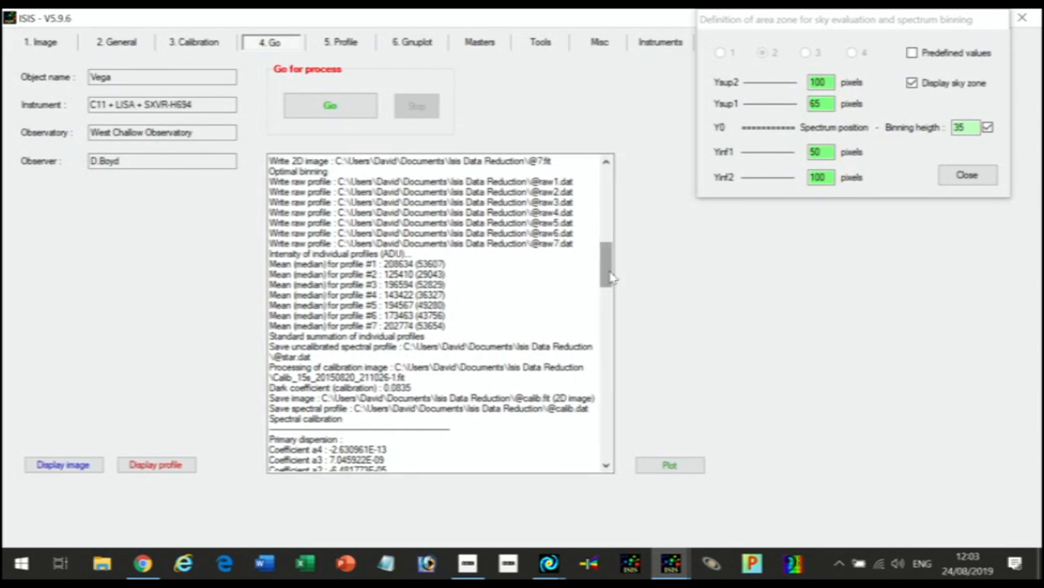
pyautogui.moveTo(610, 277); pyautogui.dragTo(607, 304)
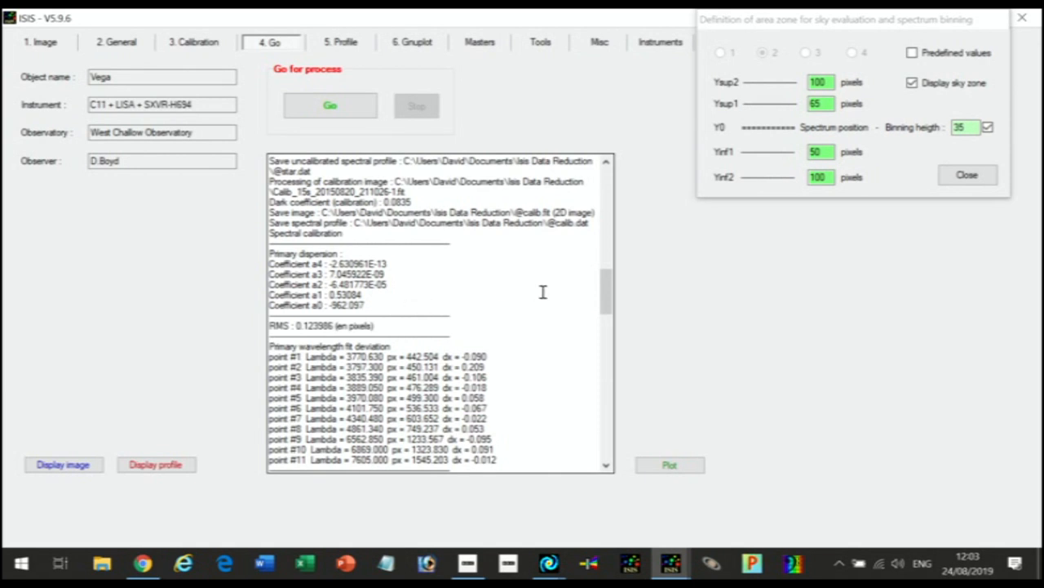
pyautogui.moveTo(603, 287); pyautogui.dragTo(606, 449)
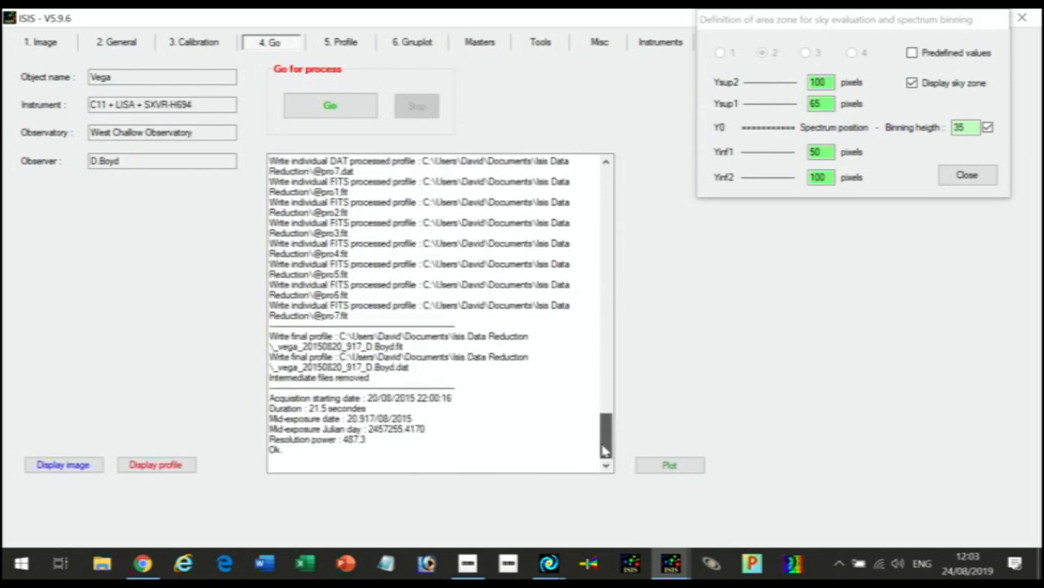
pyautogui.moveTo(605, 449); pyautogui.dragTo(605, 360)
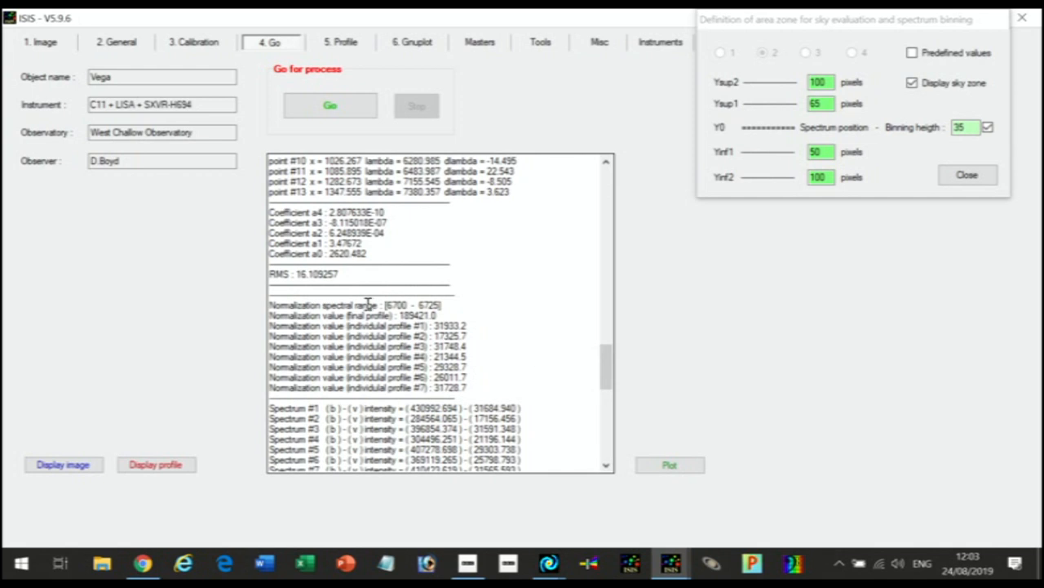
pyautogui.click(364, 276)
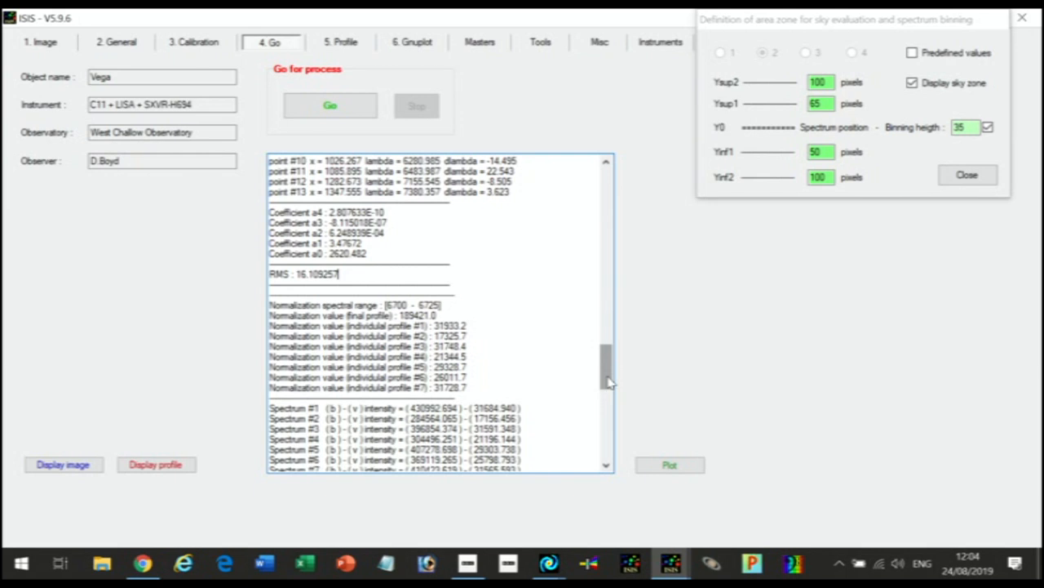
pyautogui.moveTo(608, 382); pyautogui.dragTo(624, 202)
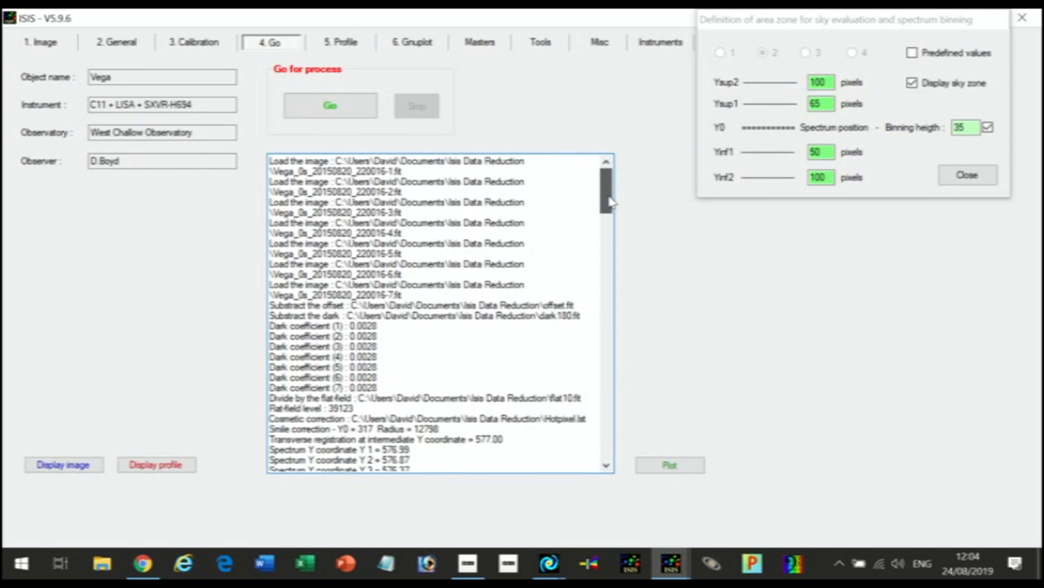
pyautogui.moveTo(608, 202); pyautogui.dragTo(618, 342)
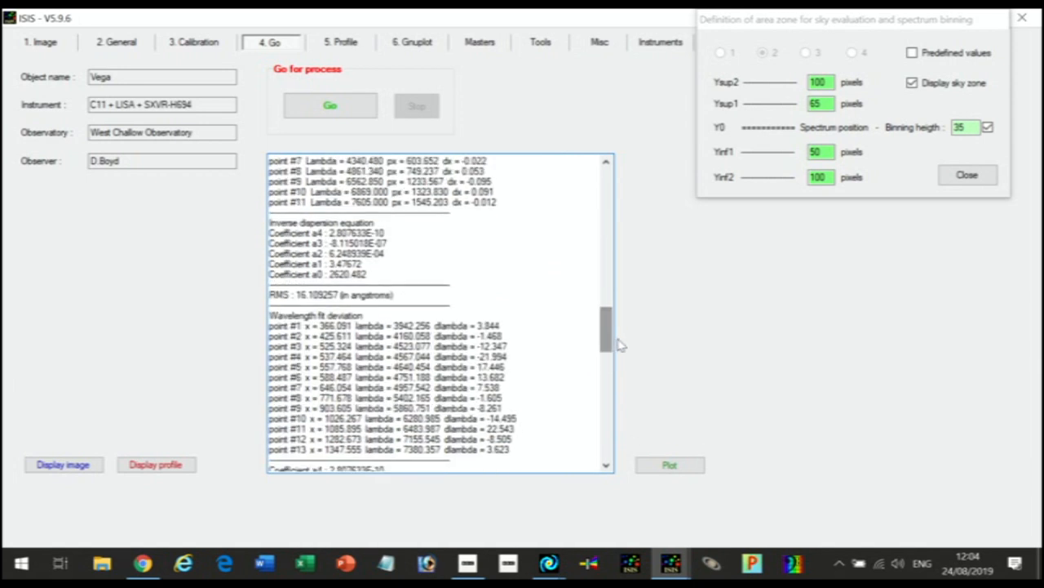
# Step: Switch the spectral calibration to file mode with ALPY ArNe 14, rerun the processing and check the fit RMS
pyautogui.click(210, 42)
pyautogui.click(144, 45)
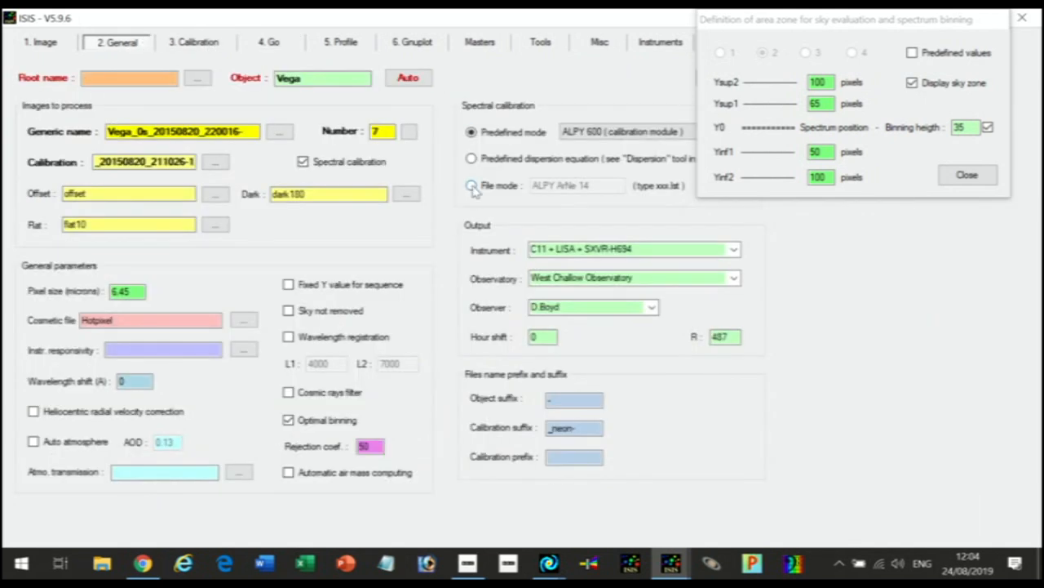
pyautogui.click(473, 186)
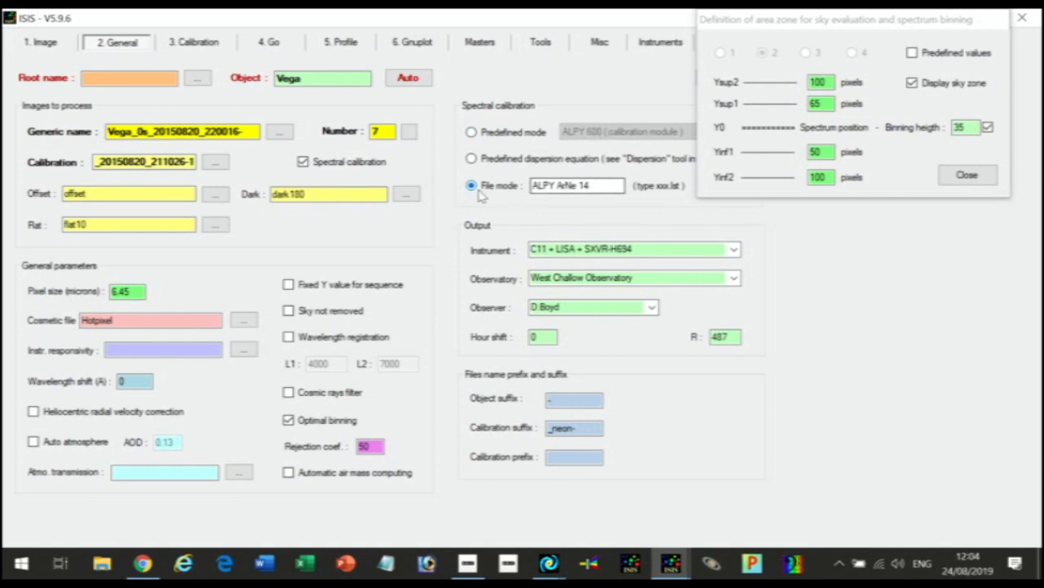
pyautogui.click(269, 44)
pyautogui.click(339, 107)
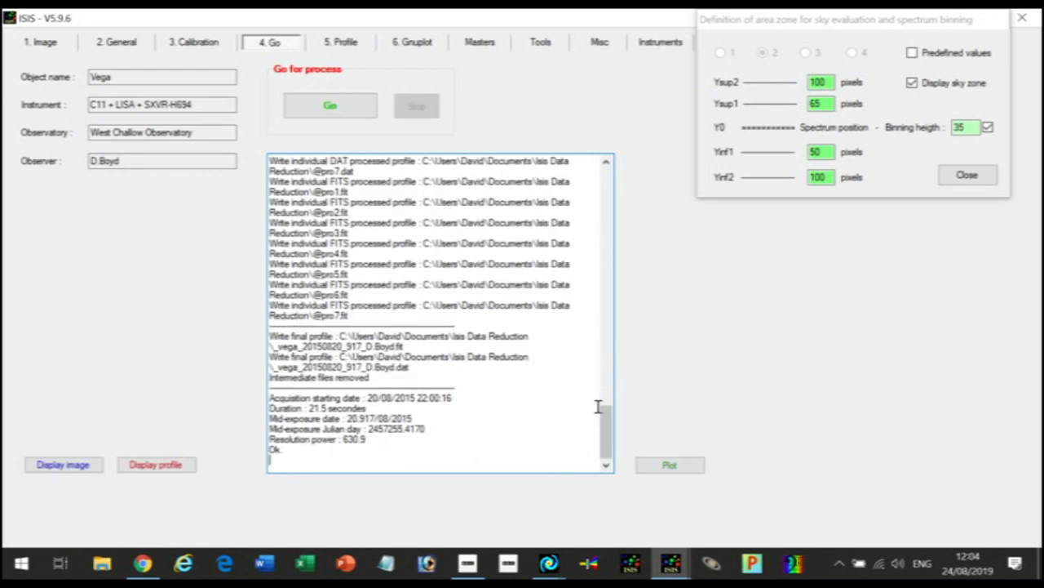
pyautogui.moveTo(605, 424); pyautogui.dragTo(613, 335)
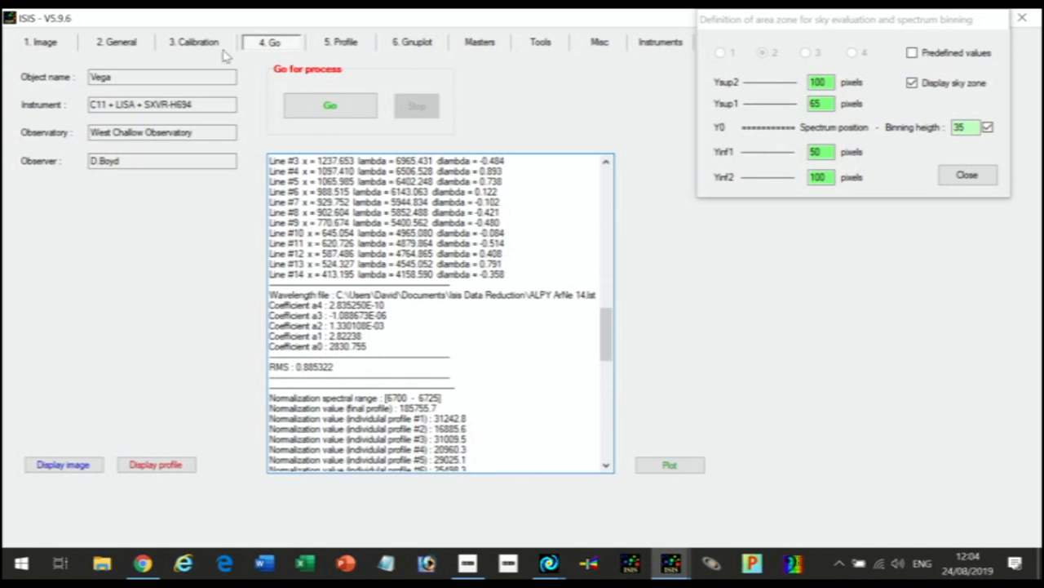
# Step: Display the calibration image and set the X coordinate of the 5852.49 A line to 902 pixels
pyautogui.click(118, 43)
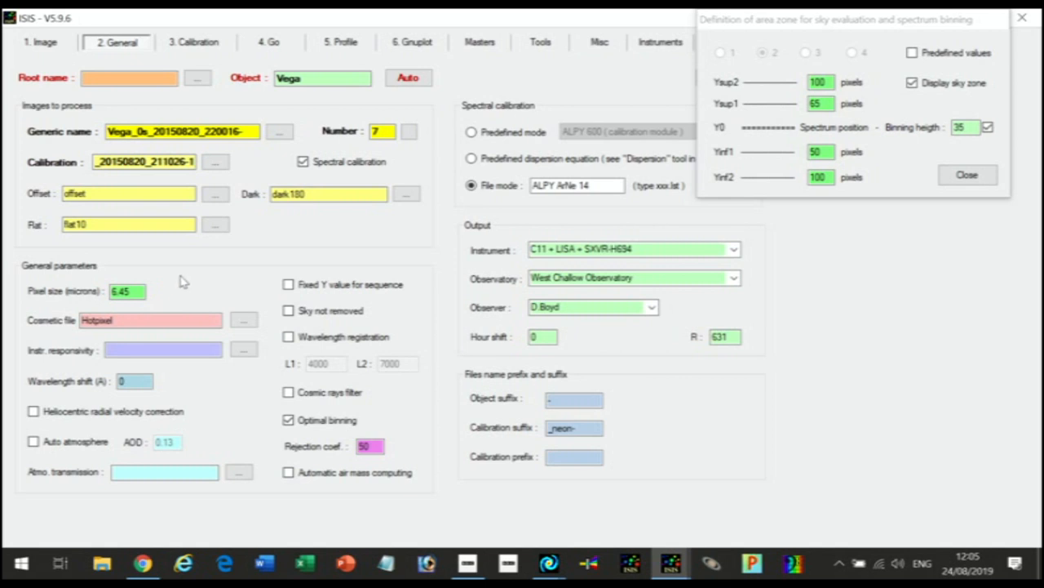
pyautogui.click(137, 296)
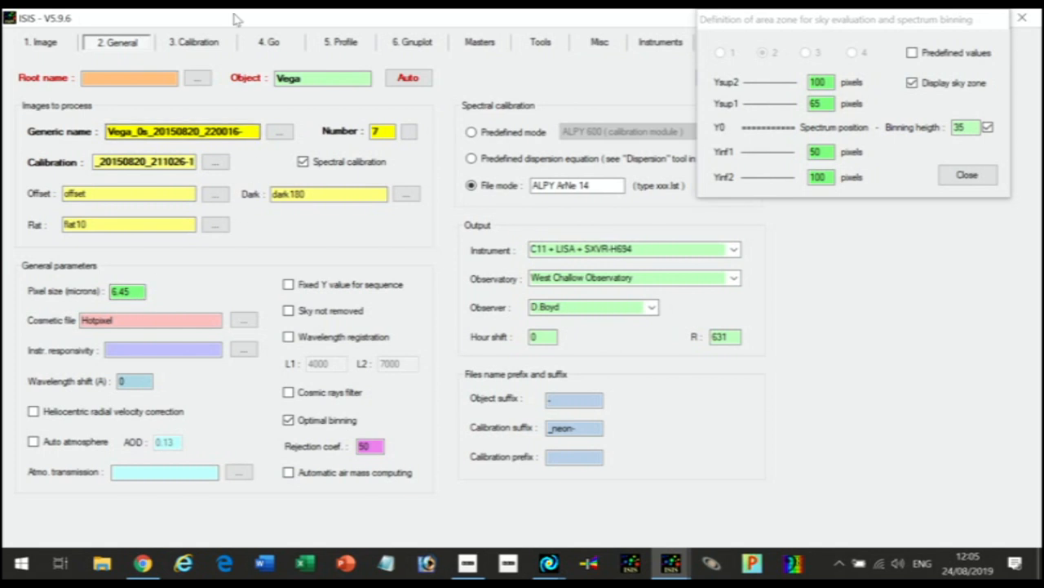
pyautogui.click(205, 47)
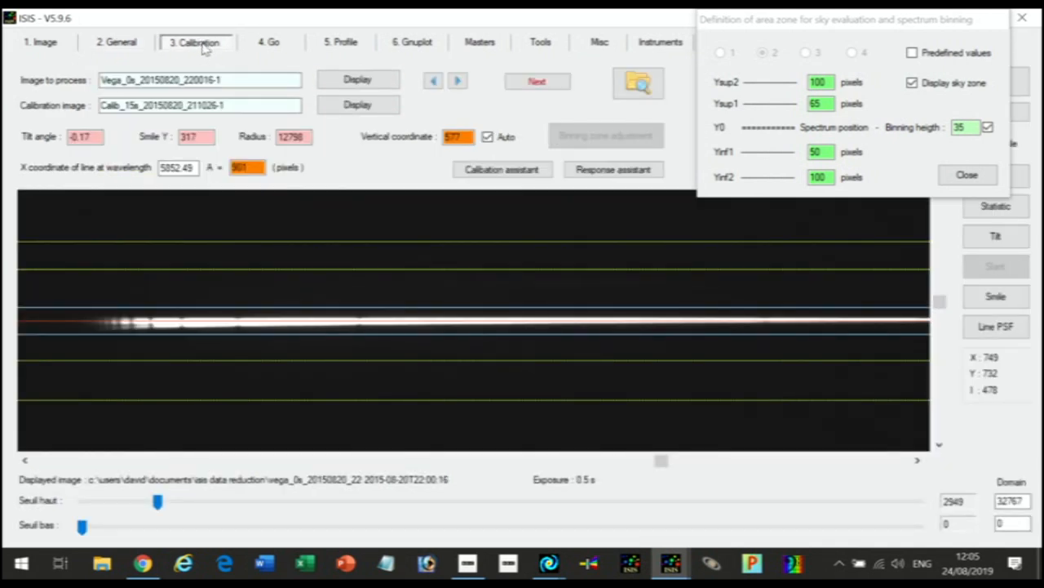
pyautogui.click(356, 106)
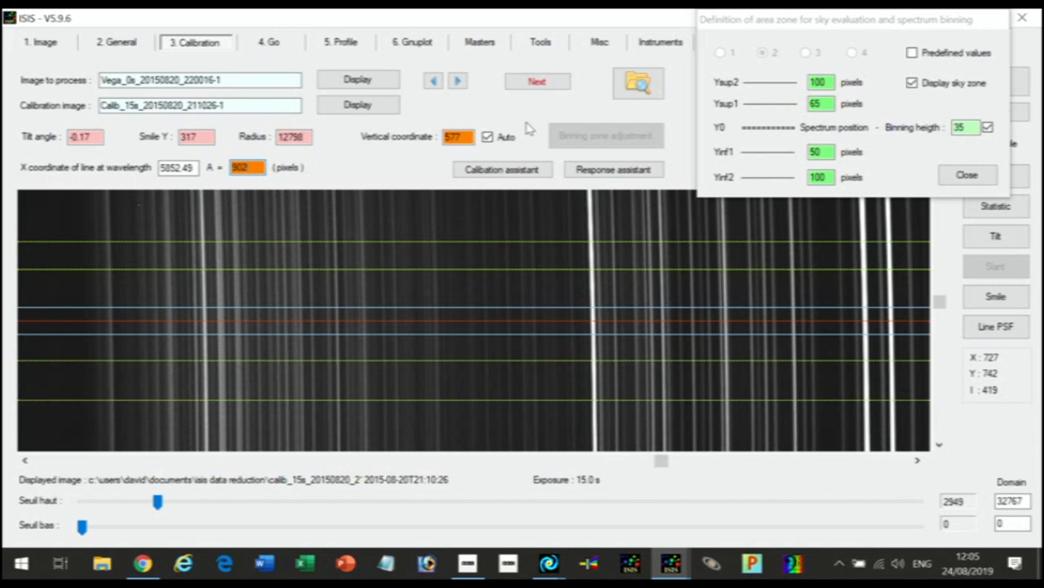
# Step: Return the spectral calibration to the predefined ALPY 600 (calibration module) mode, rerun the processing and check the fit deviations
pyautogui.click(119, 44)
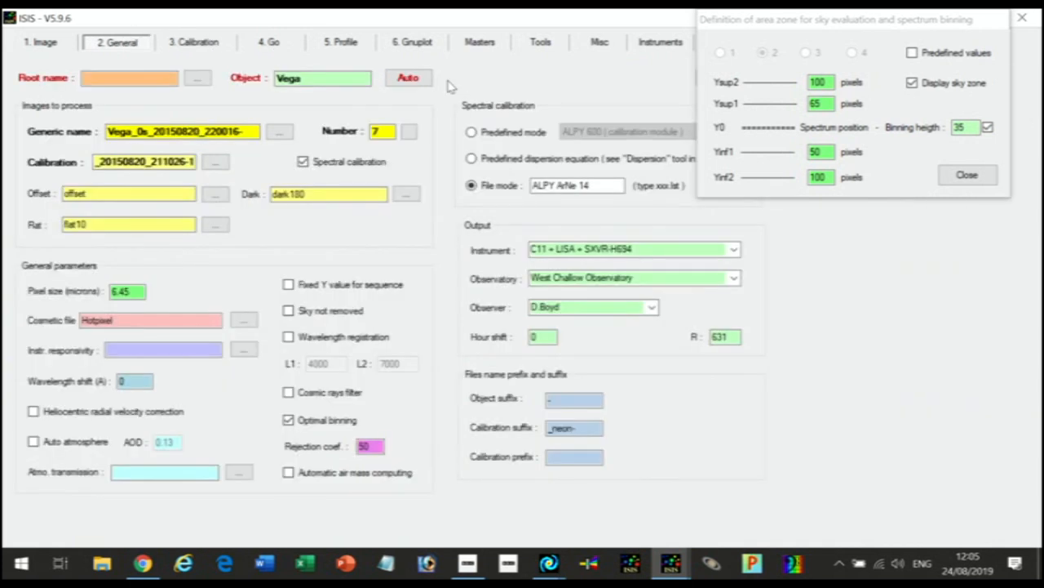
pyautogui.click(472, 133)
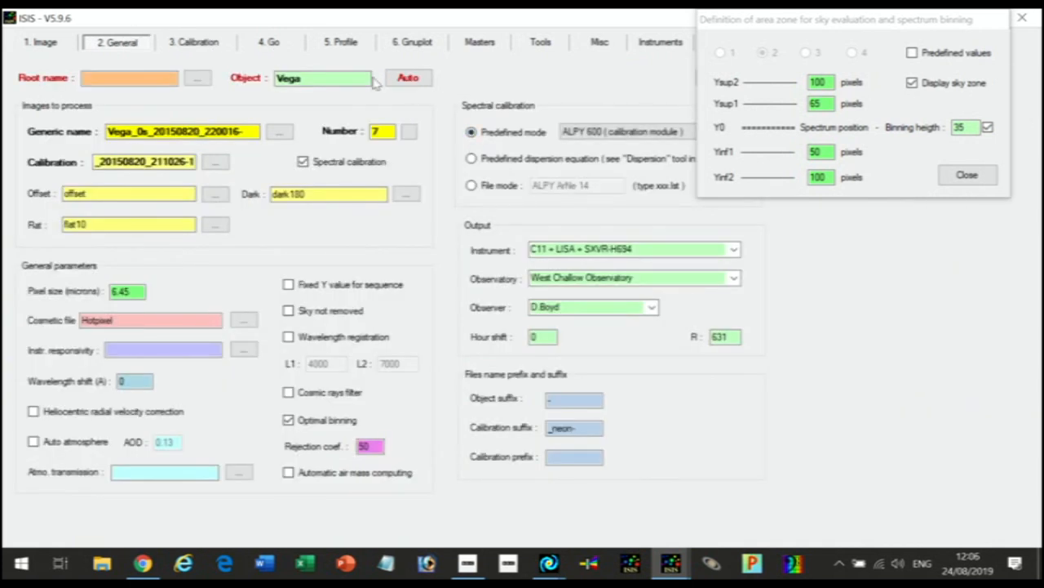
pyautogui.click(272, 41)
pyautogui.click(330, 107)
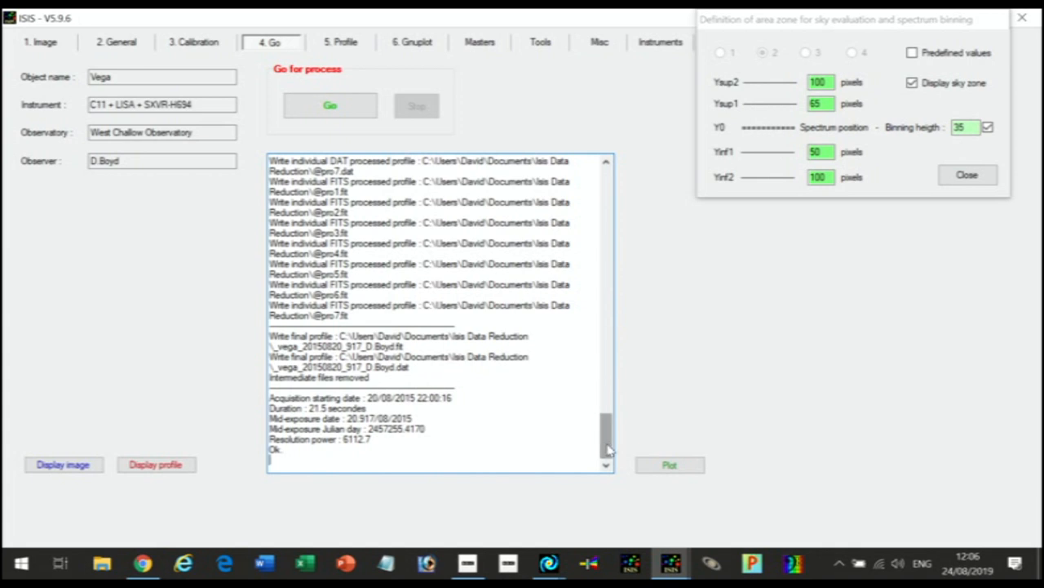
pyautogui.moveTo(608, 449); pyautogui.dragTo(619, 362)
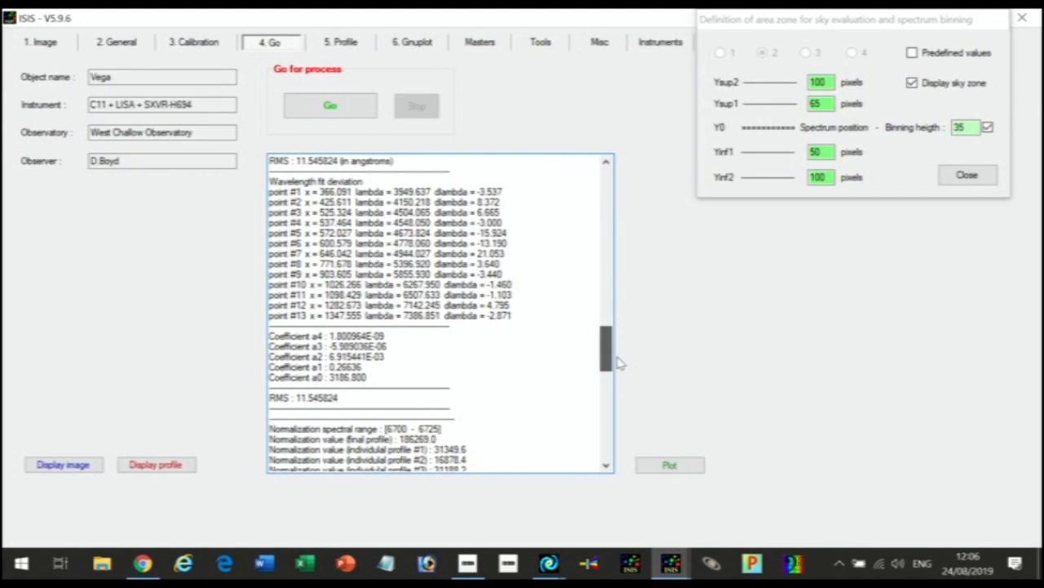
pyautogui.moveTo(619, 362); pyautogui.dragTo(619, 369)
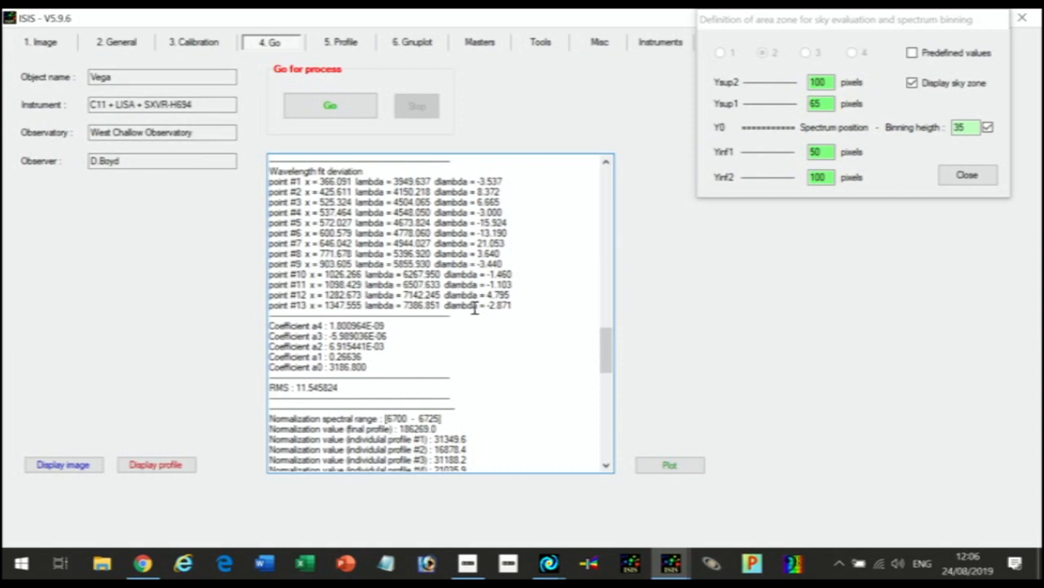
# Step: Display the reprocessed Vega profile to inspect its shape and absorption lines
pyautogui.click(123, 44)
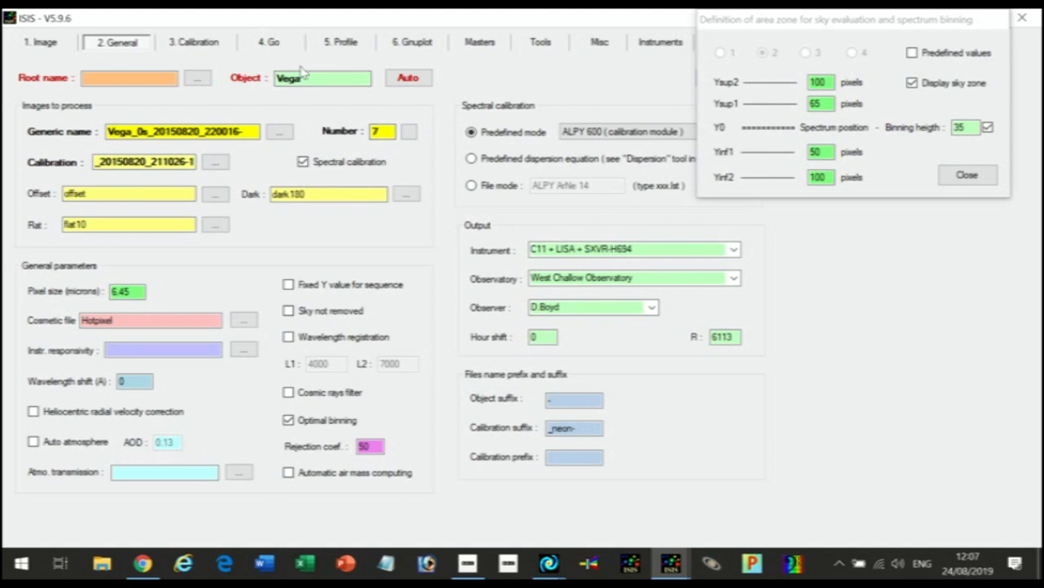
pyautogui.click(338, 44)
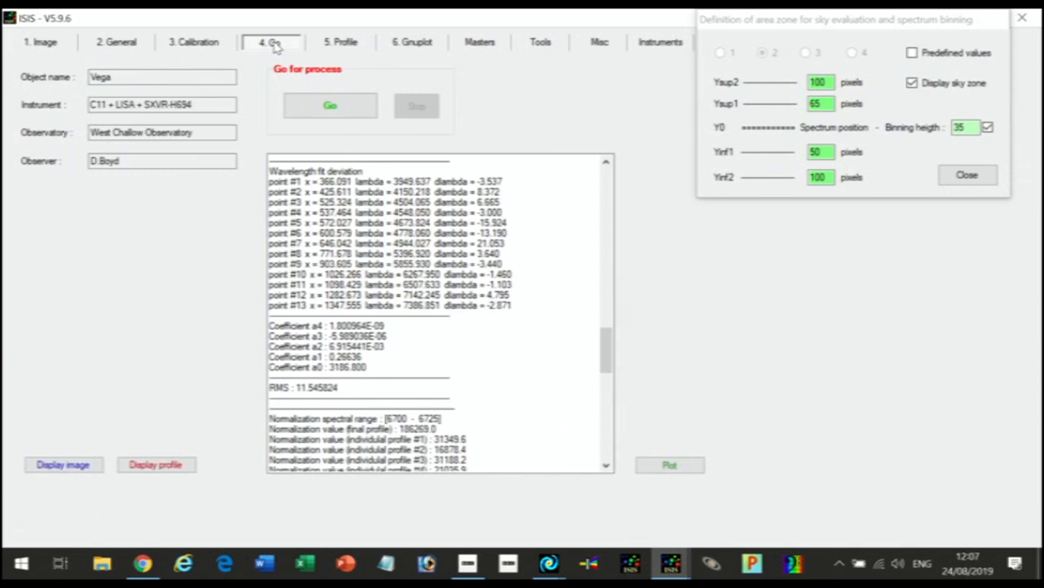
pyautogui.click(274, 42)
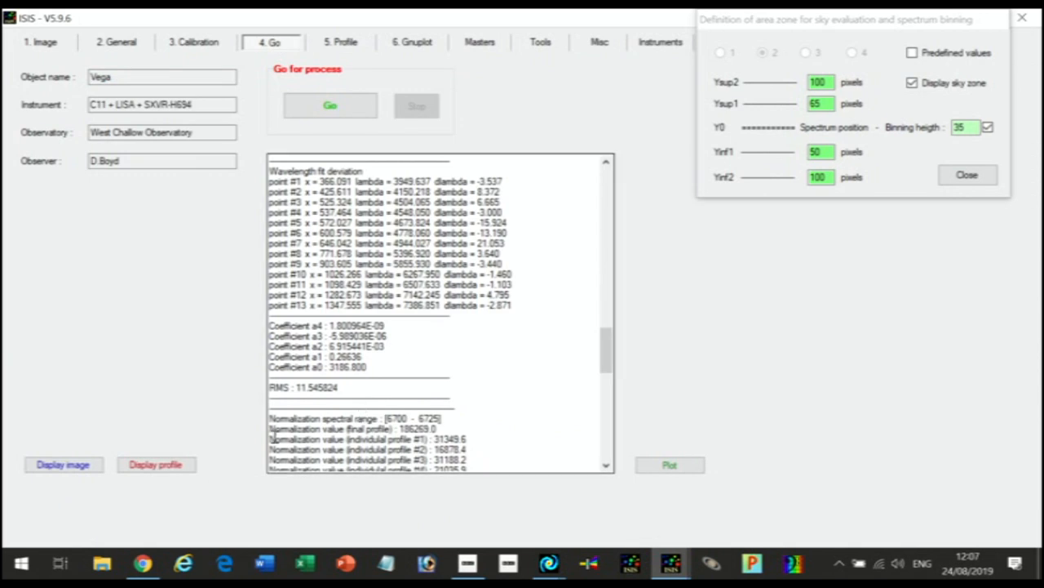
pyautogui.click(173, 464)
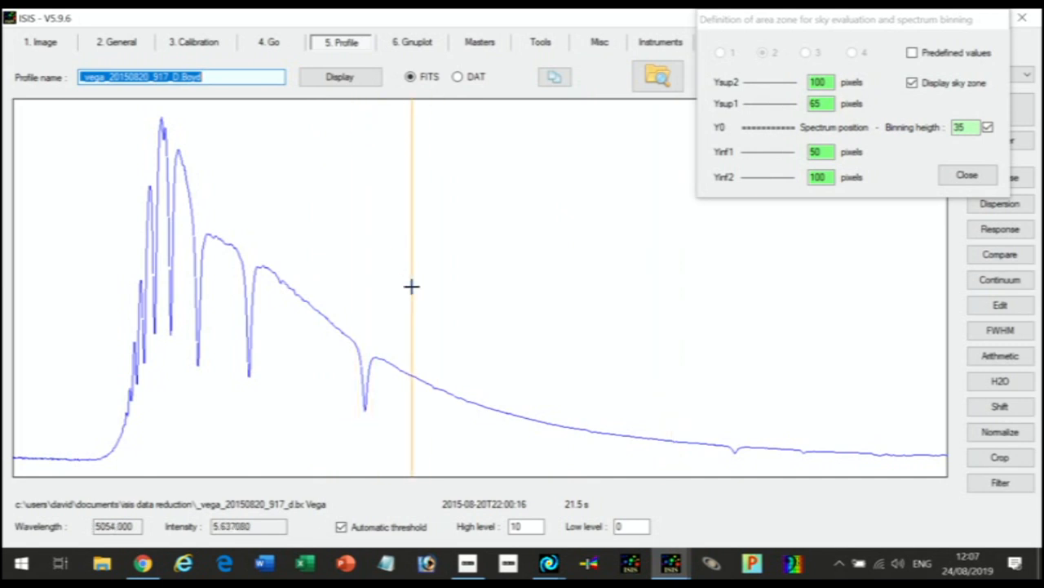
pyautogui.click(274, 45)
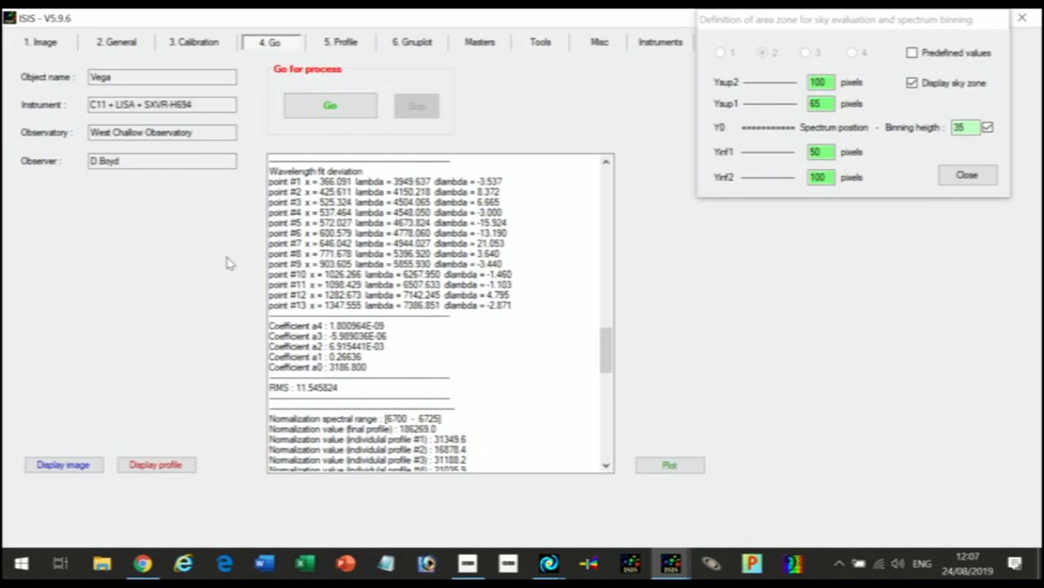
# Step: Check the general and calibration settings and rerun the Vega processing with the predefined ALPY 600 mode
pyautogui.click(118, 44)
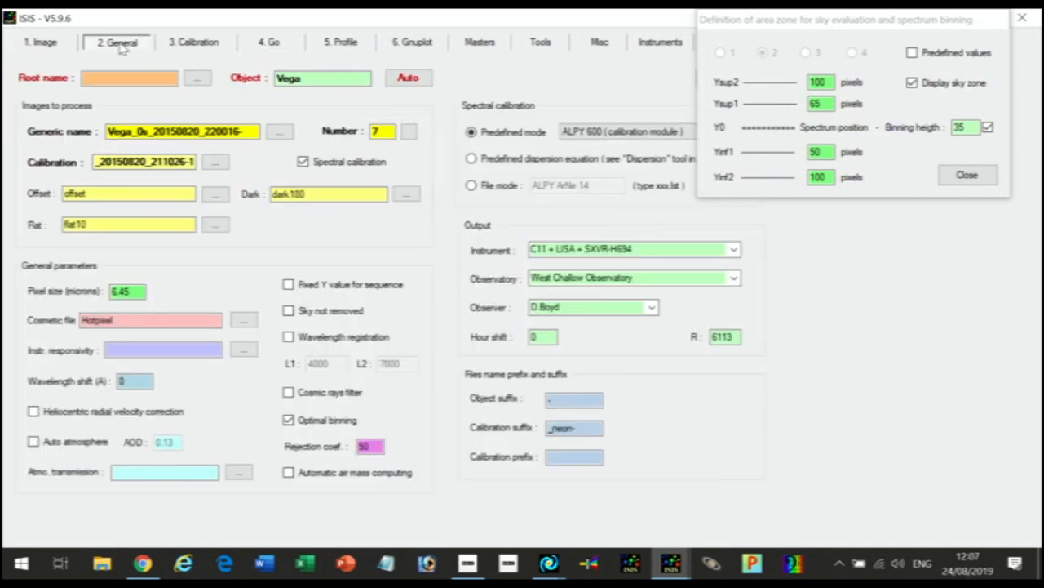
pyautogui.click(217, 47)
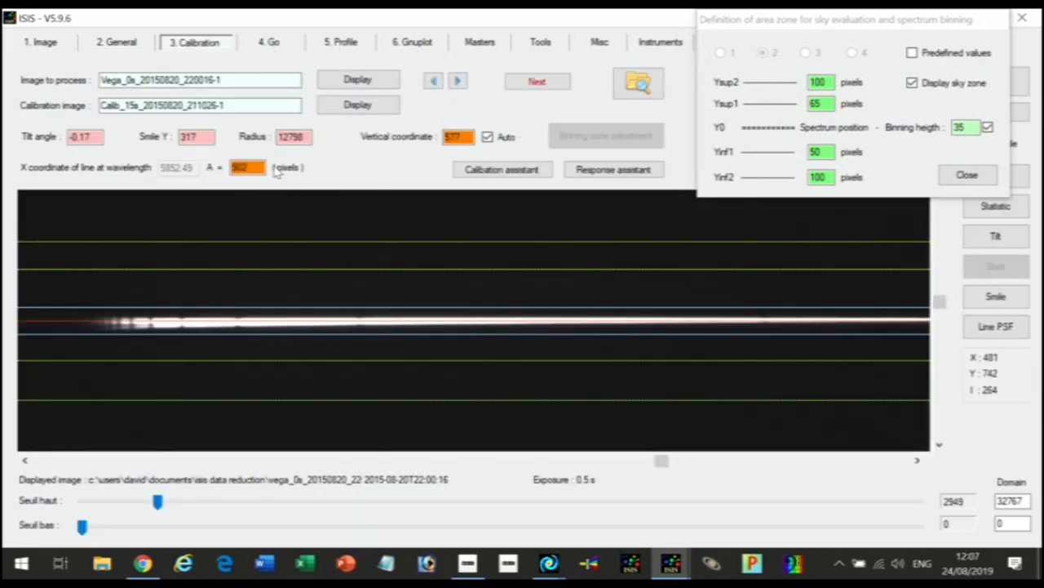
pyautogui.click(277, 45)
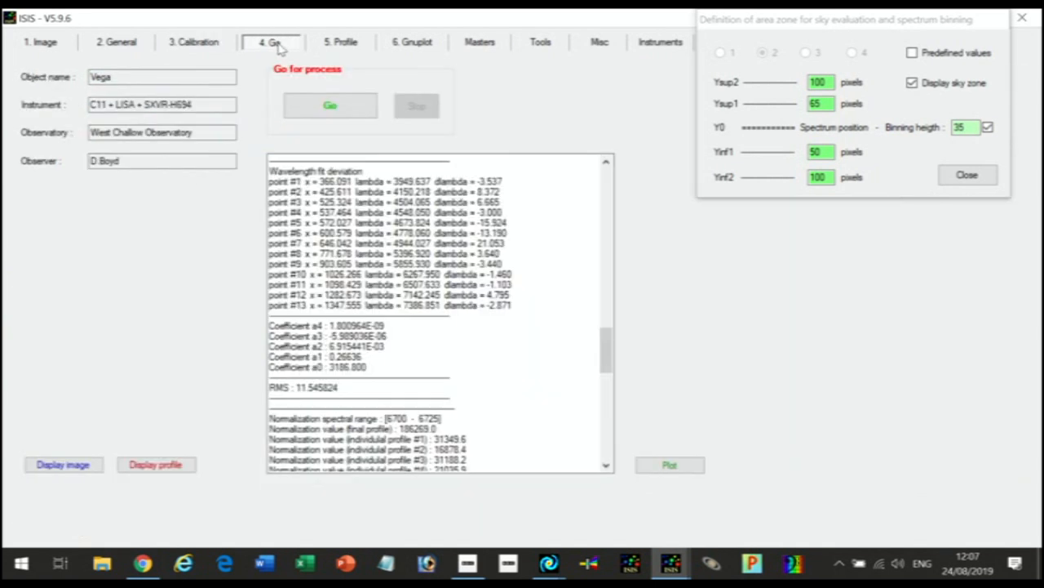
pyautogui.click(338, 108)
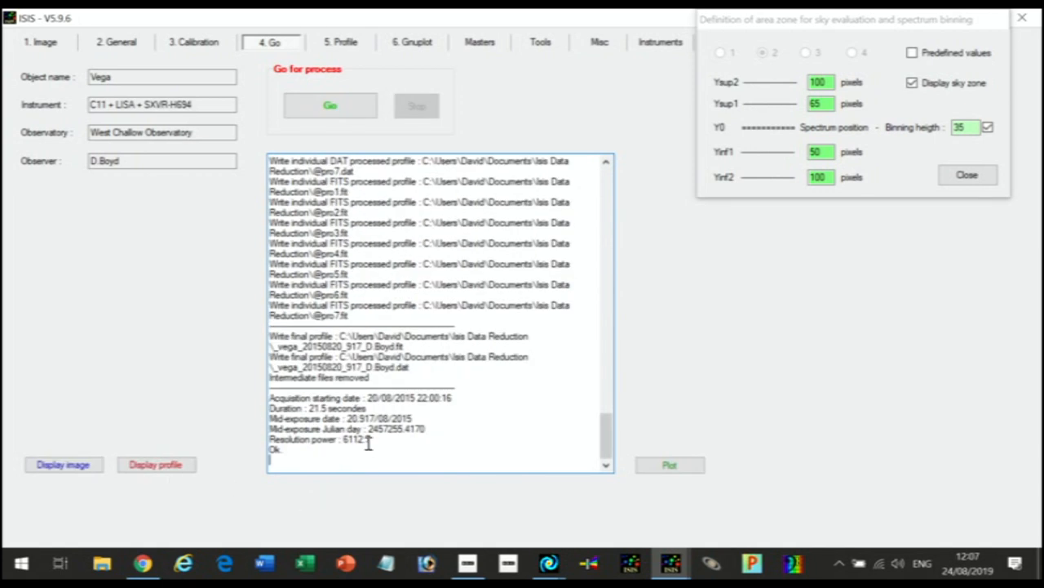
pyautogui.click(118, 43)
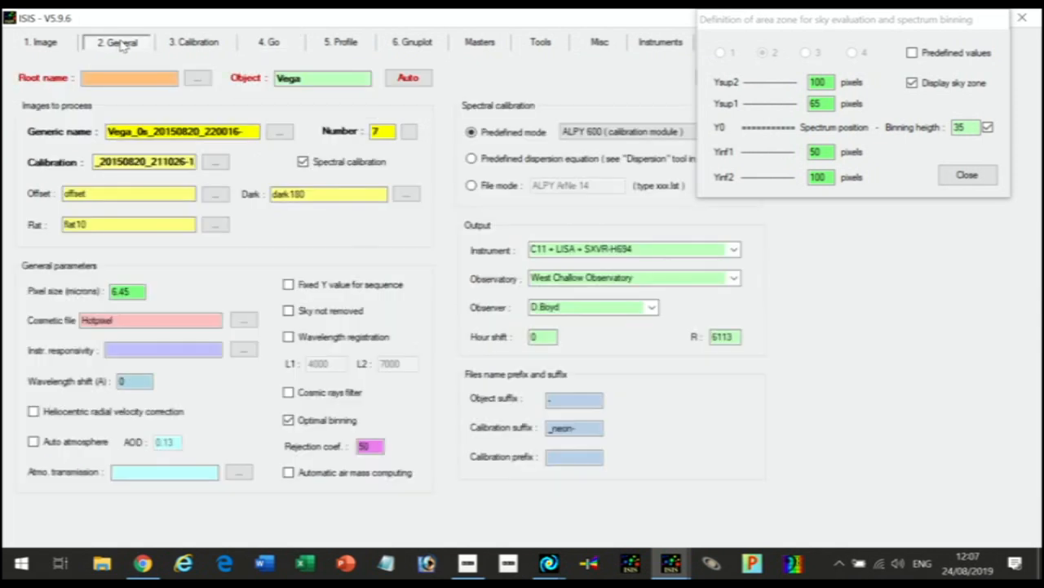
# Step: Set the X coordinate of the 5852.49 A line to 901 pixels and rerun the Vega processing
pyautogui.click(212, 44)
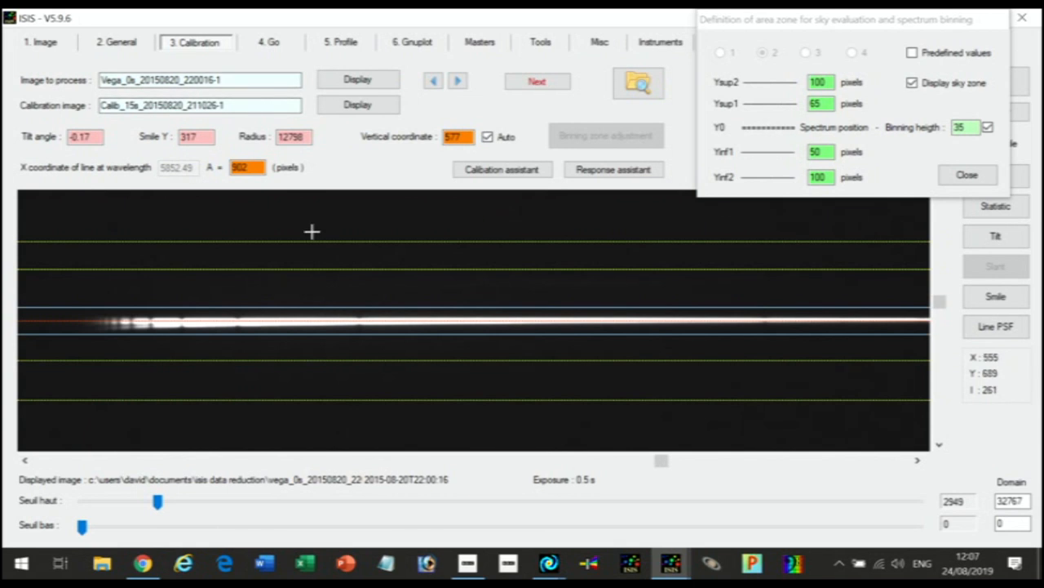
pyautogui.click(250, 168)
pyautogui.write('1')
pyautogui.click(274, 43)
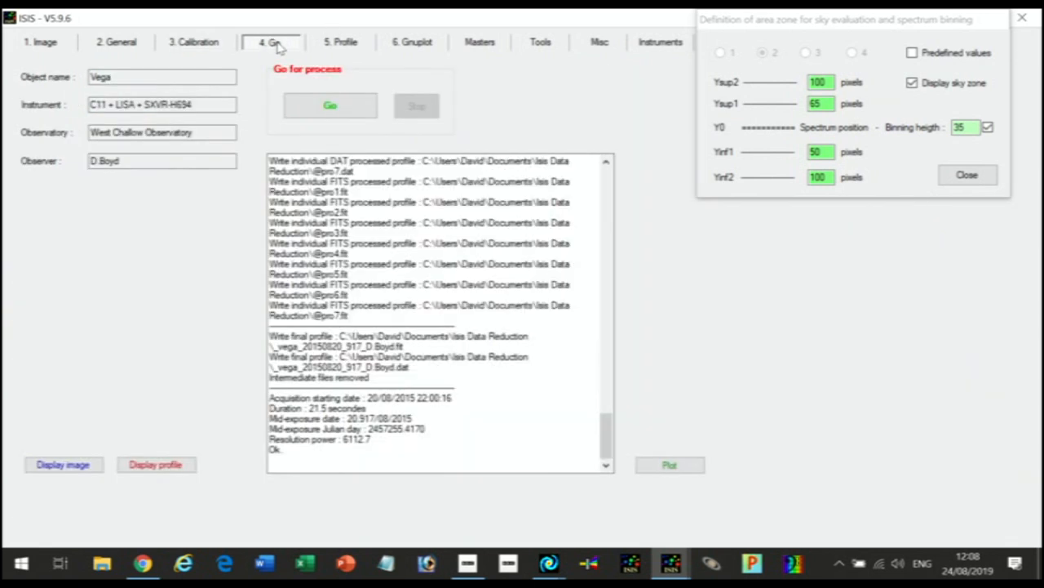
pyautogui.click(333, 106)
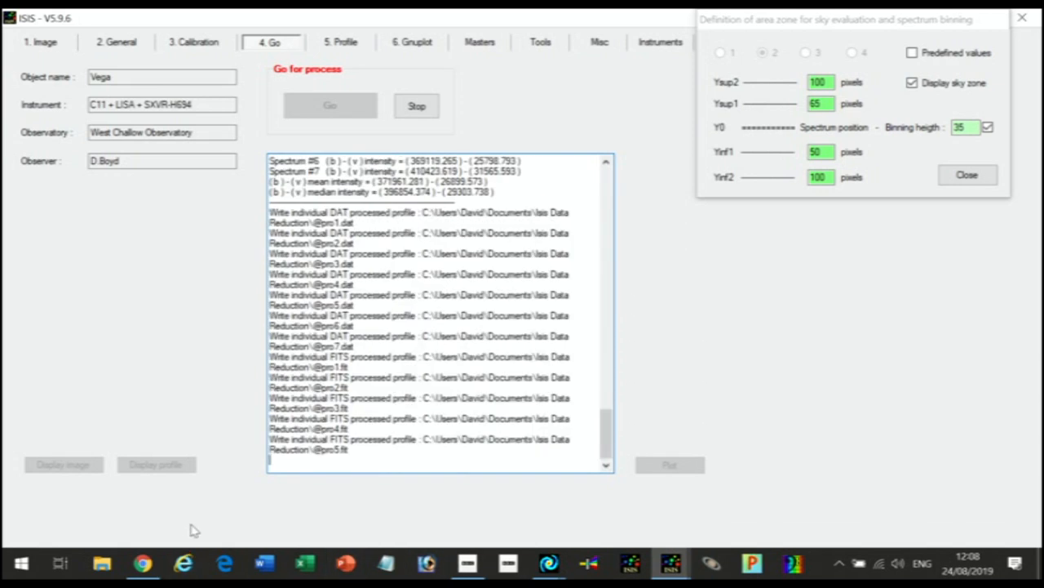
# Step: Display the processed Vega profile and crop it to the wavelength range 3700 to 7400
pyautogui.click(187, 465)
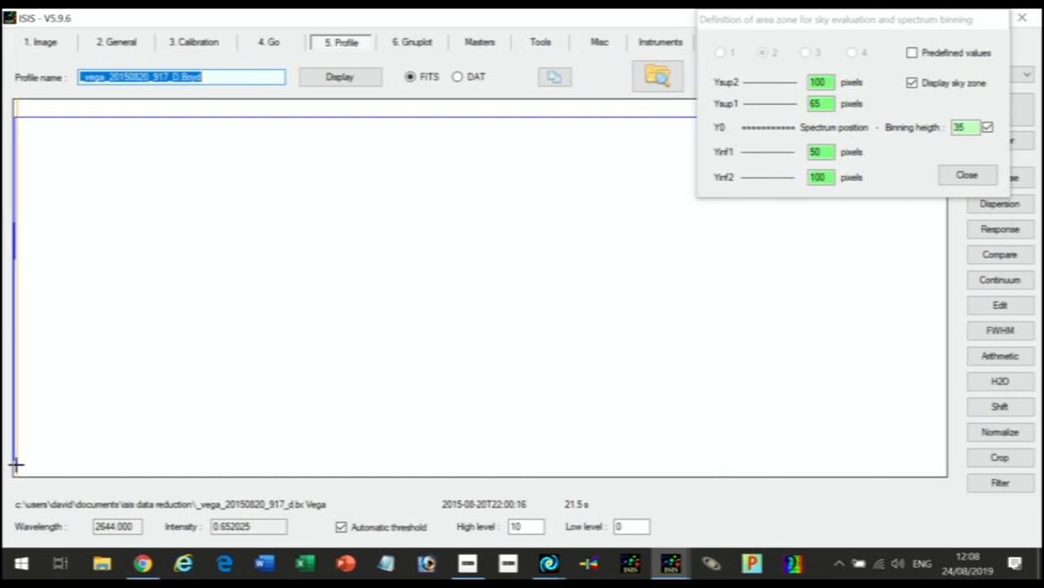
pyautogui.click(1000, 457)
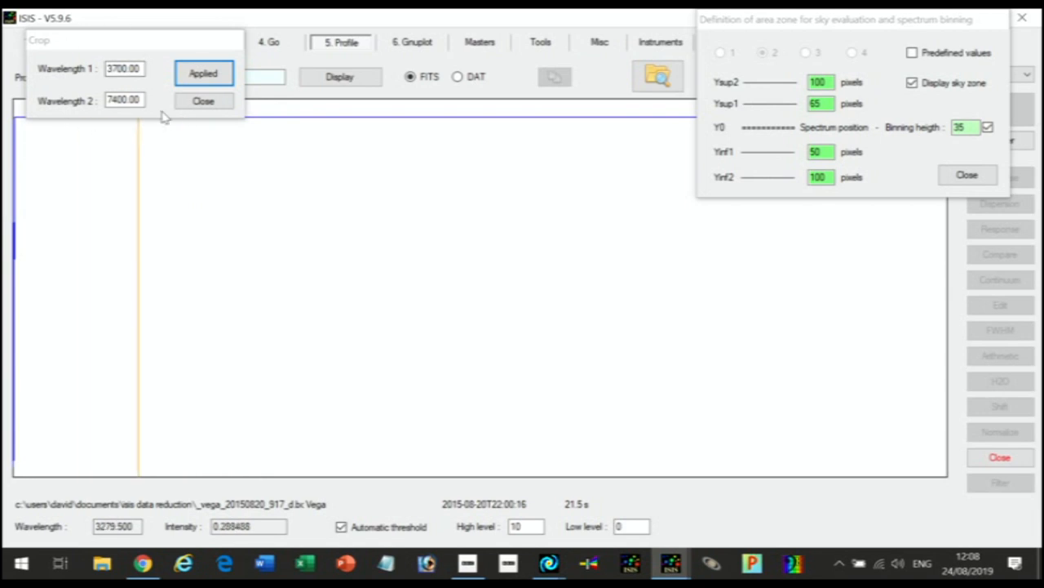
pyautogui.click(210, 75)
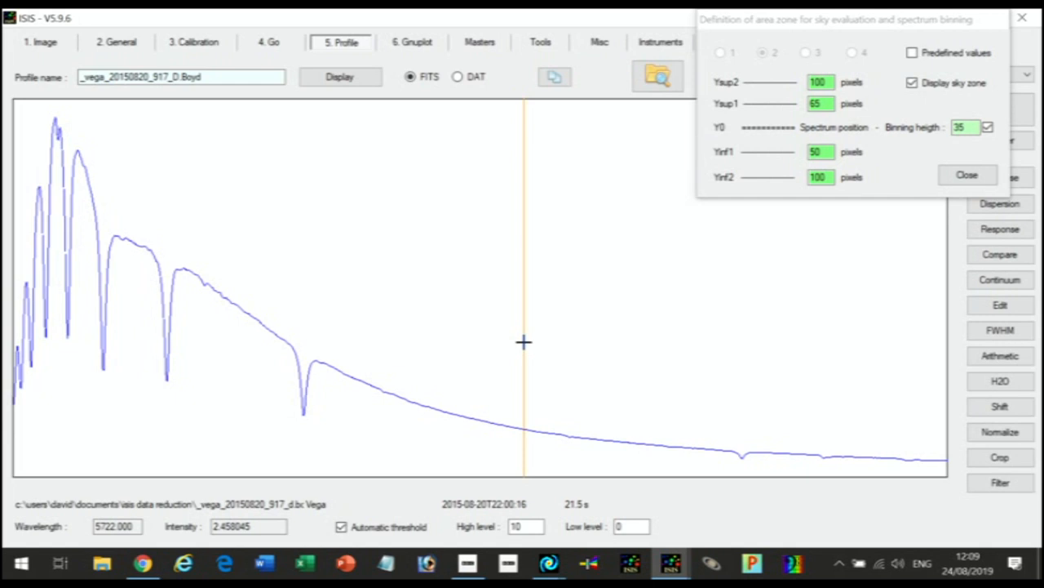
# Step: Review the general, calibration and processing settings and inspect the bright 5852.49 A line in the calibration image
pyautogui.click(210, 46)
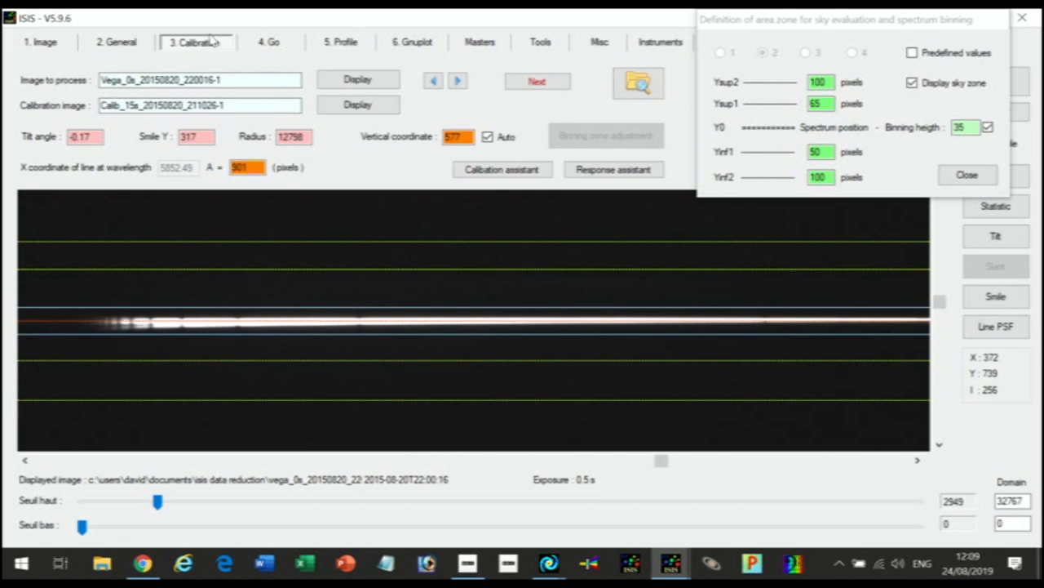
pyautogui.click(115, 47)
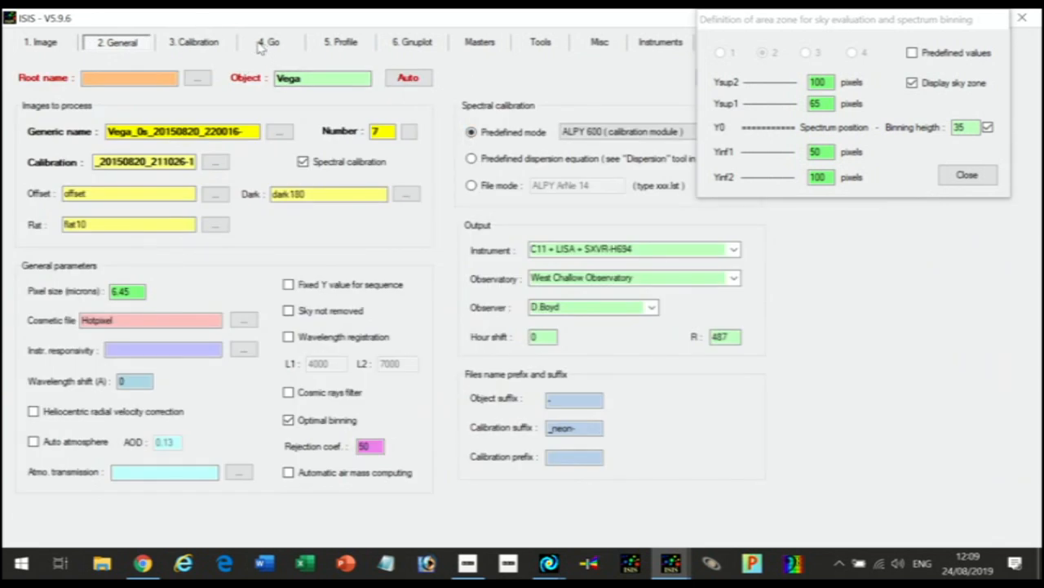
pyautogui.click(194, 45)
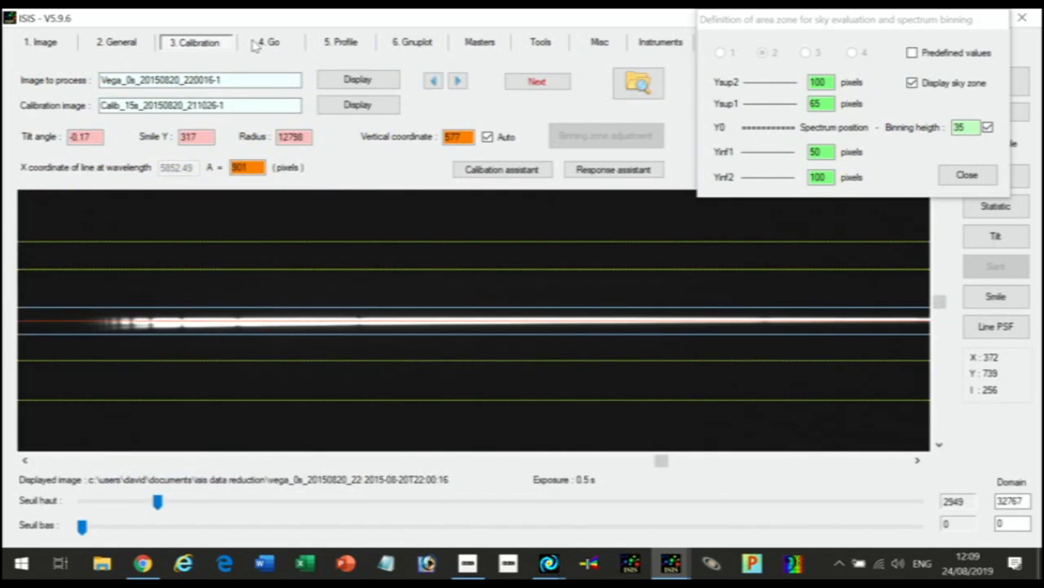
pyautogui.click(274, 48)
pyautogui.click(189, 48)
pyautogui.click(353, 106)
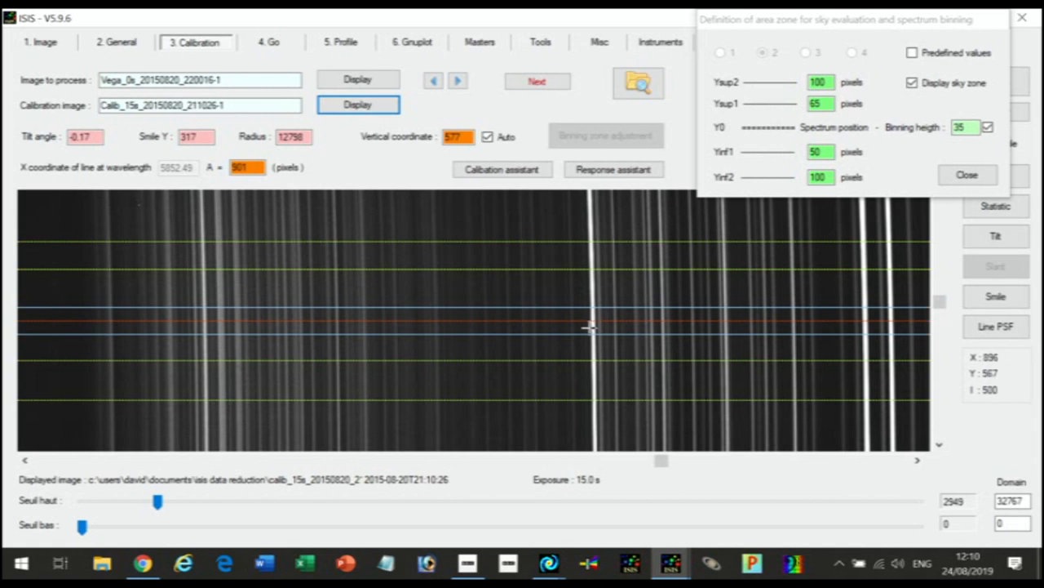
pyautogui.click(119, 44)
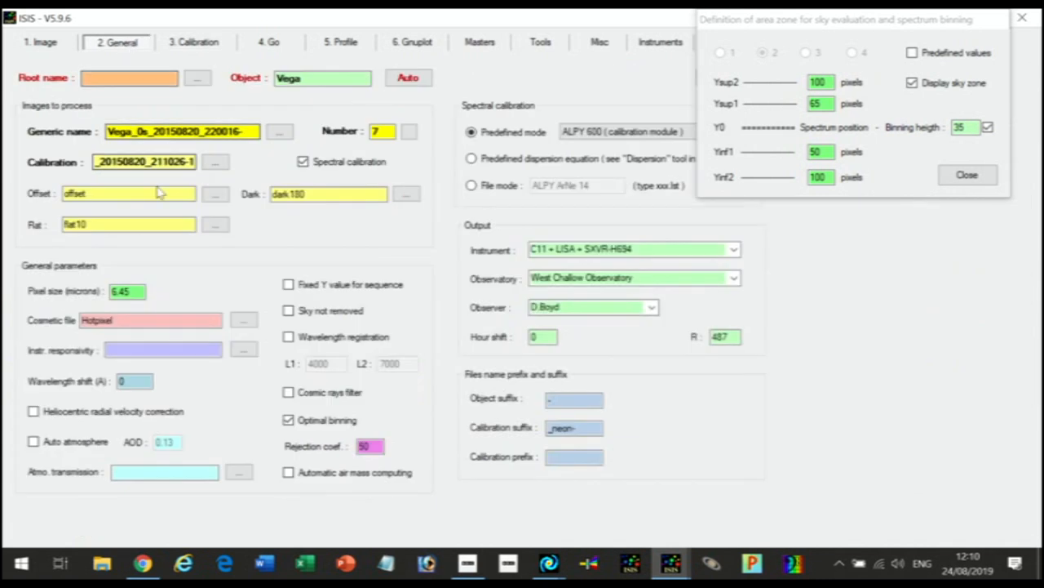
pyautogui.click(192, 42)
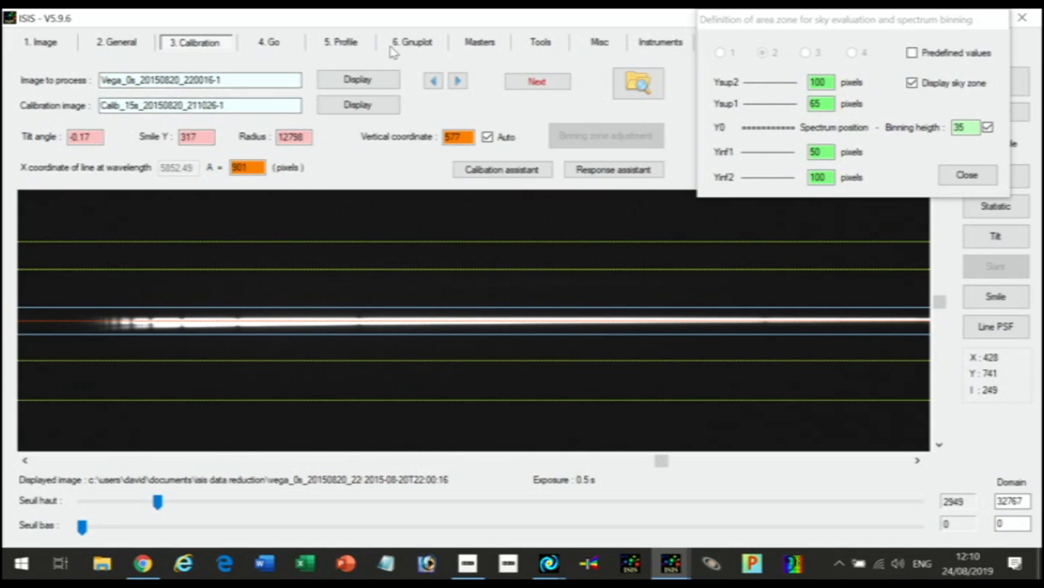
pyautogui.click(337, 43)
pyautogui.click(273, 47)
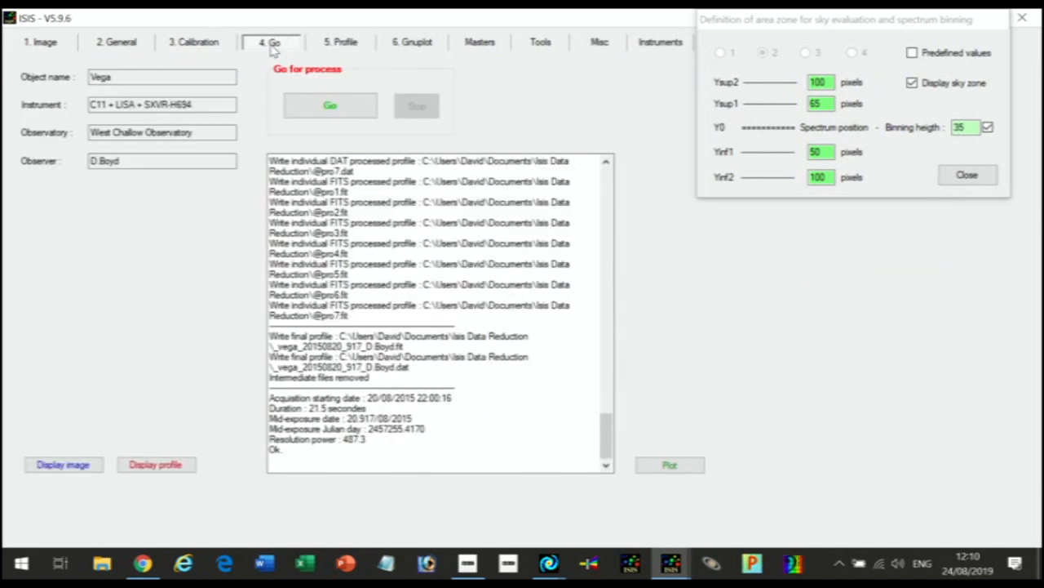
pyautogui.click(205, 49)
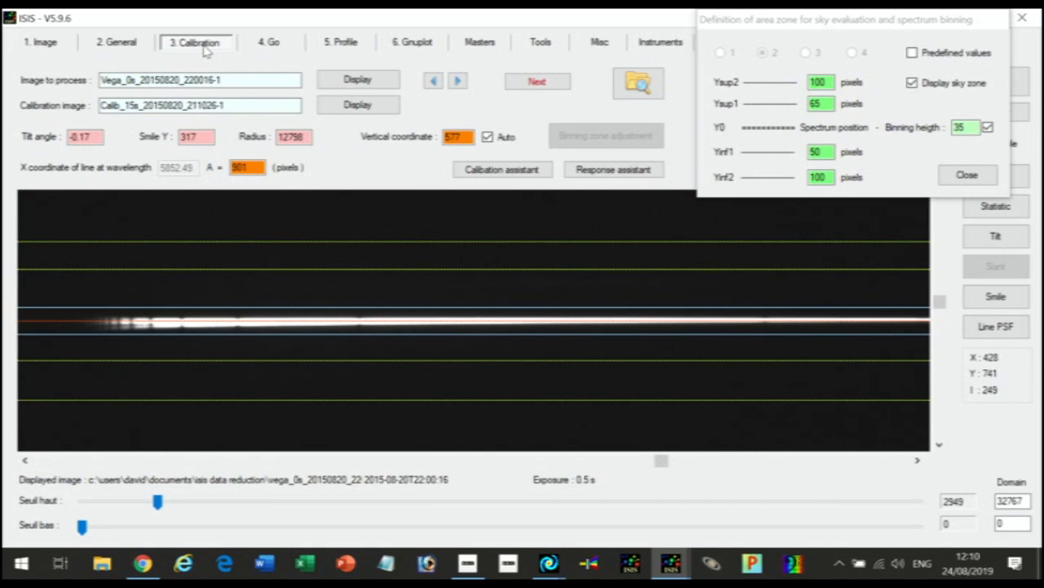
# Step: Switch the spectral calibration to file mode with the ALPY ArNe 14 list and check the reference line's wavelength and X coordinate
pyautogui.click(122, 41)
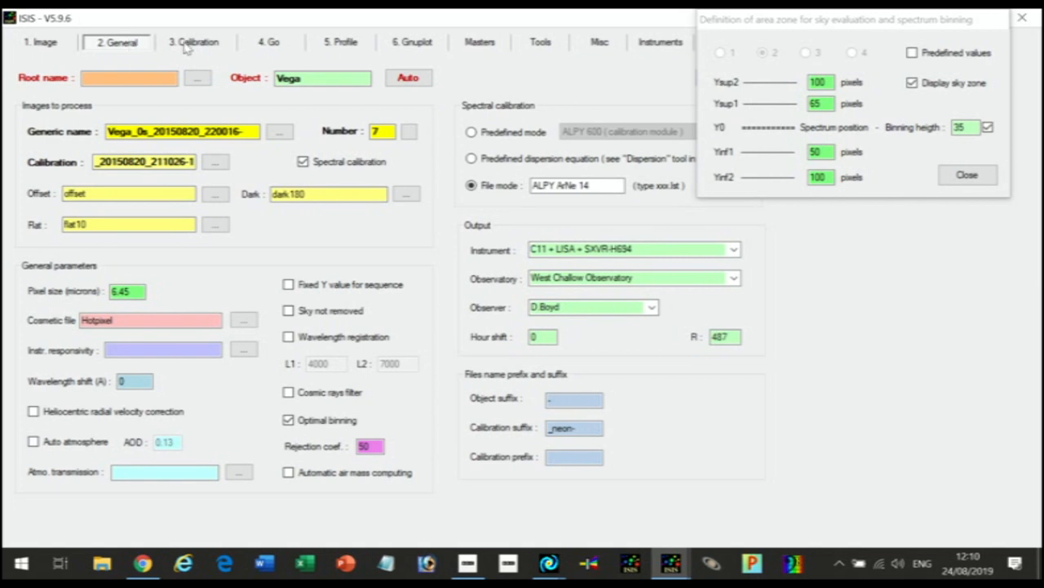
pyautogui.click(187, 48)
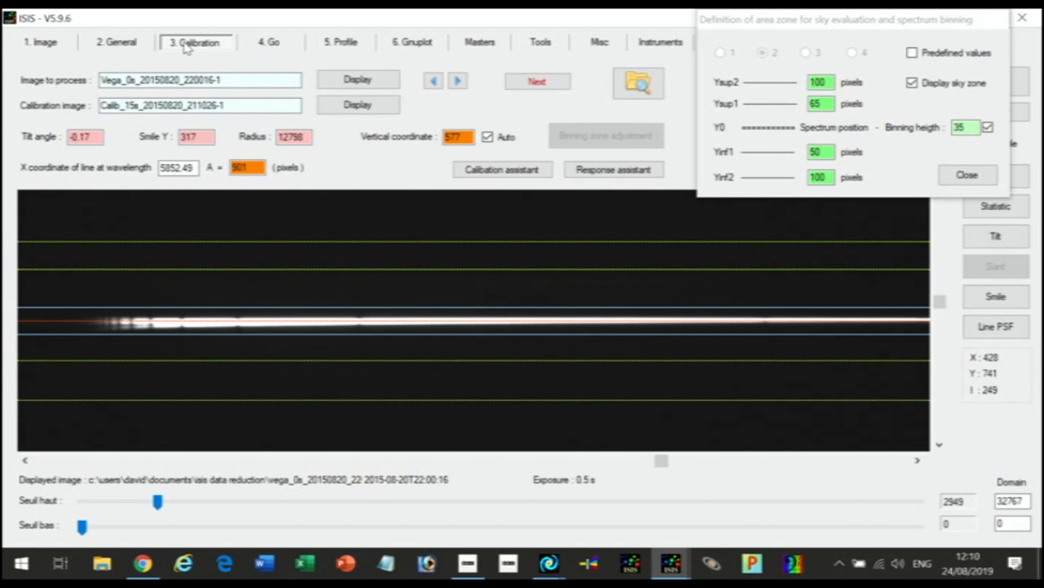
pyautogui.click(123, 45)
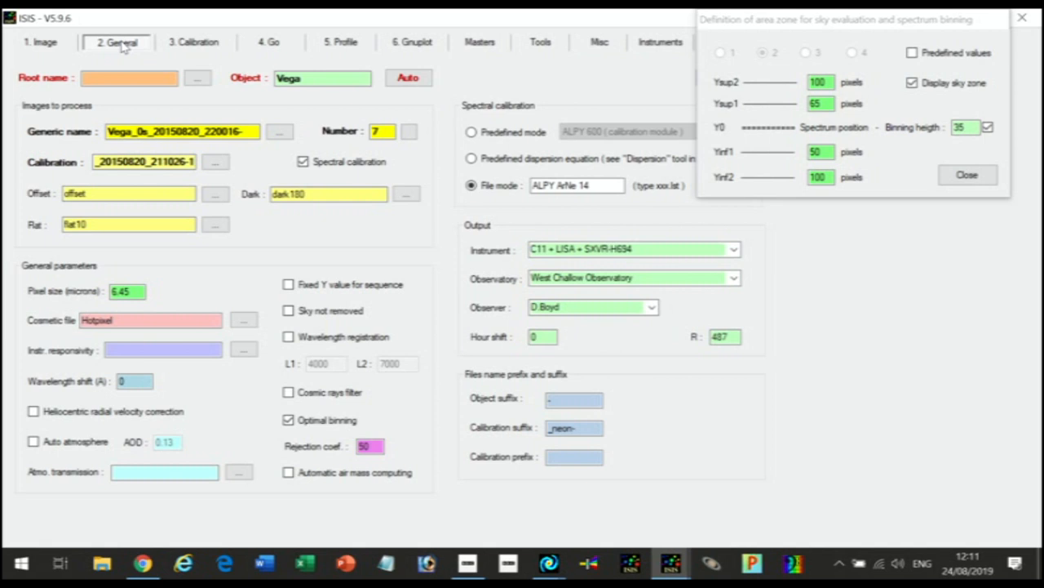
pyautogui.click(203, 51)
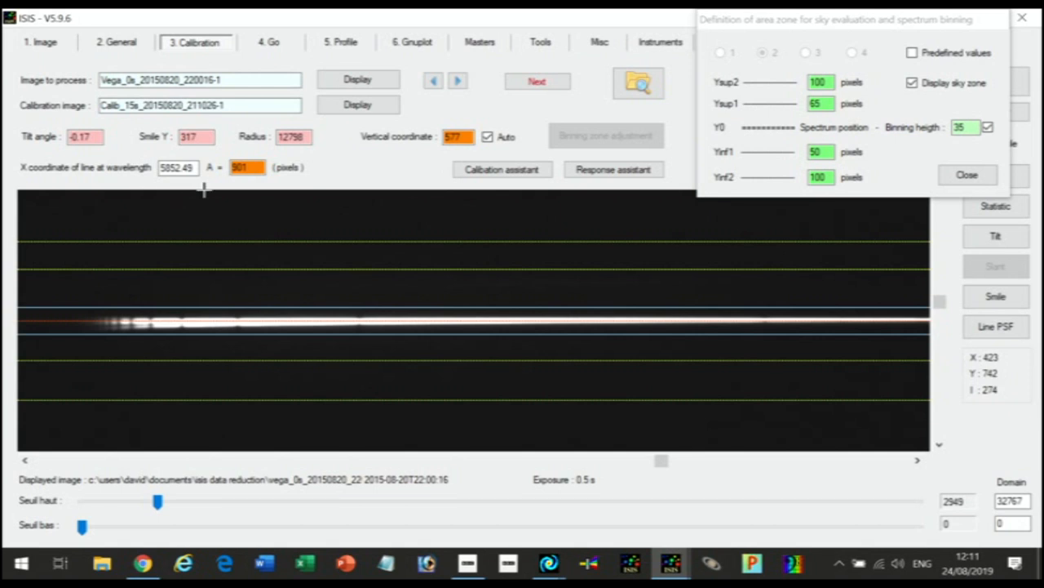
pyautogui.click(123, 43)
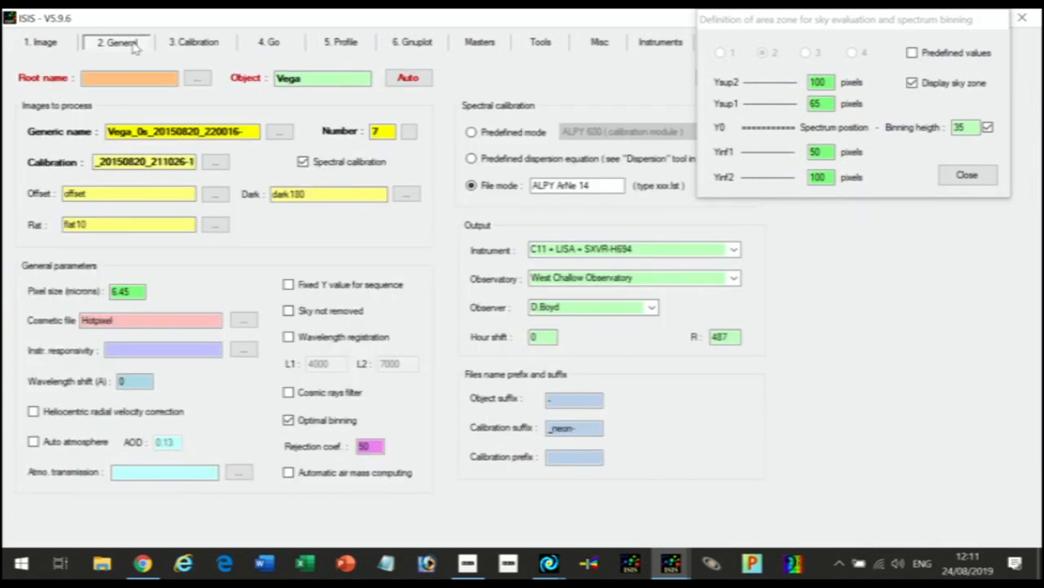
# Step: Return the spectral calibration to the predefined ALPY 600 mode and display the calibration image
pyautogui.click(472, 133)
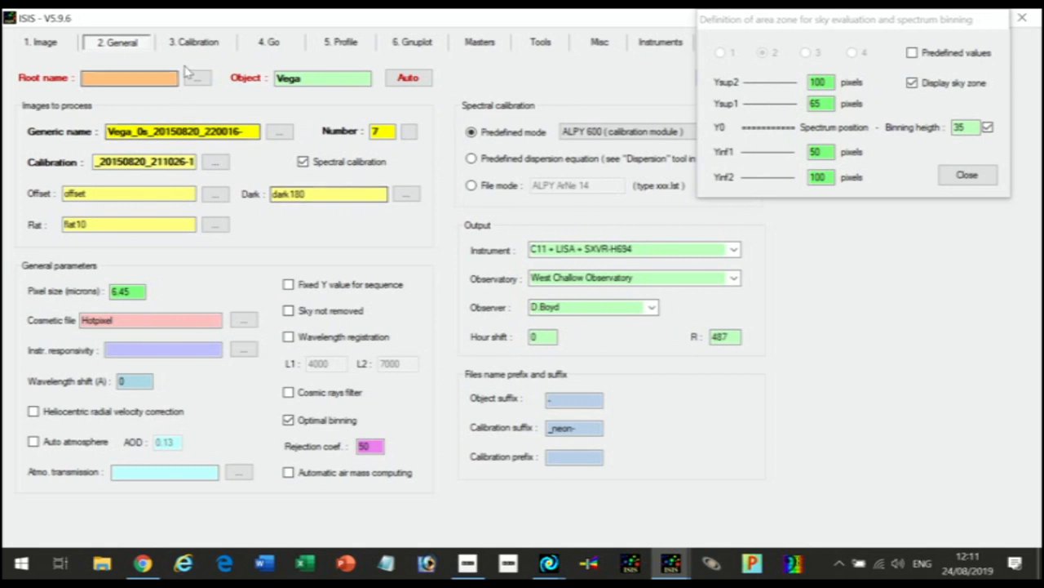
pyautogui.click(196, 43)
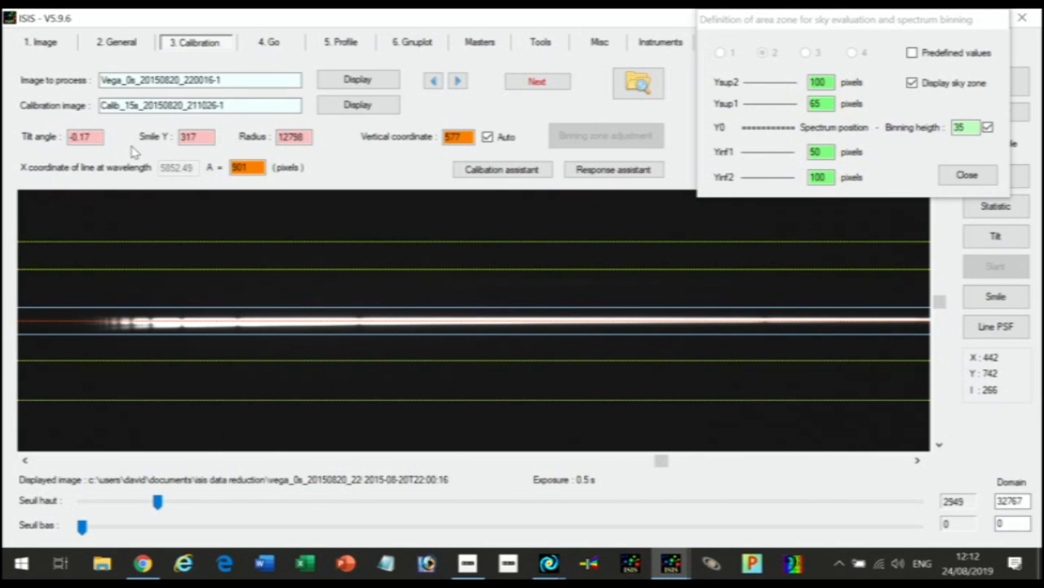
pyautogui.click(356, 106)
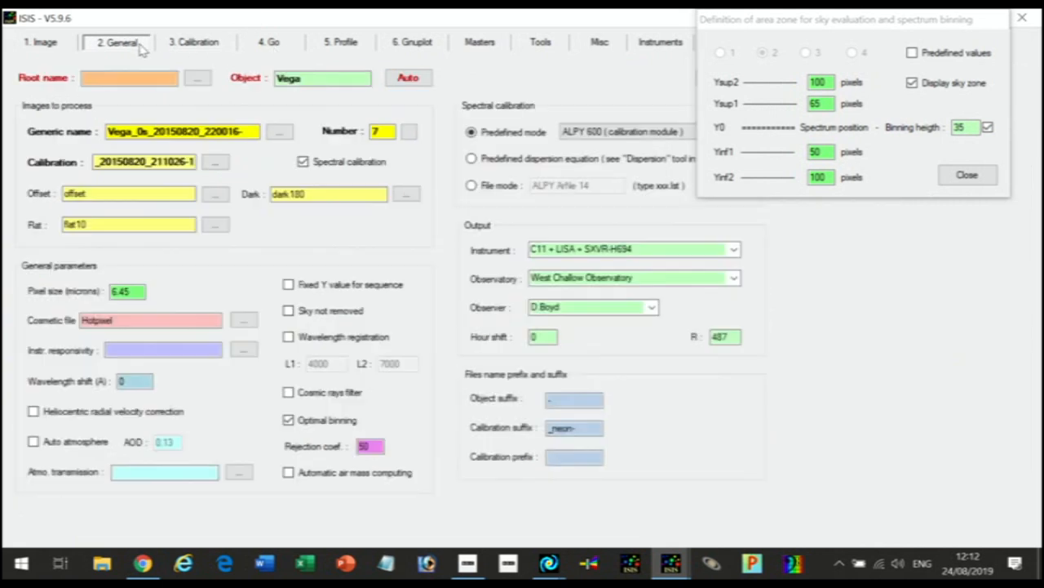
# Step: Select file mode with the ALPY ArNe 14 list for the spectral calibration and run the Vega processing
pyautogui.click(142, 49)
pyautogui.click(471, 186)
pyautogui.click(204, 45)
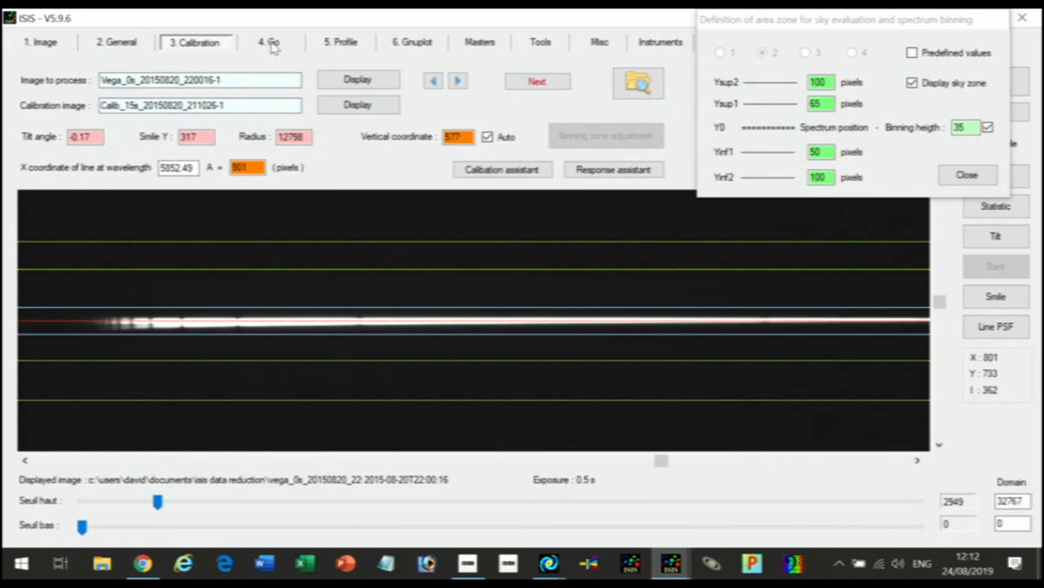
pyautogui.click(273, 45)
pyautogui.click(330, 106)
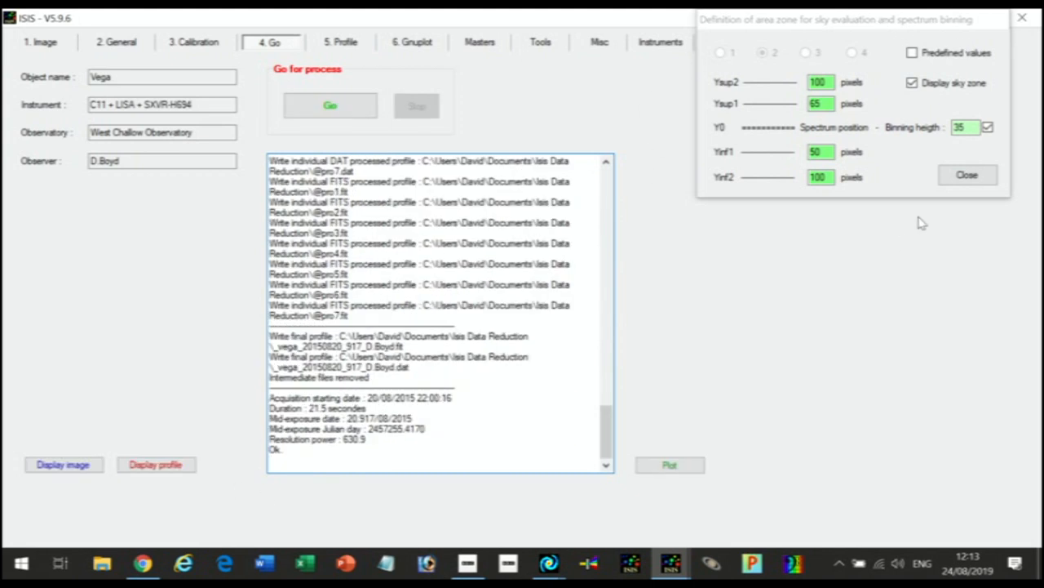
# Step: Close the sky evaluation and binning zone dialog, and check the spectrograph configuration and general parameters
pyautogui.click(967, 176)
pyautogui.click(729, 44)
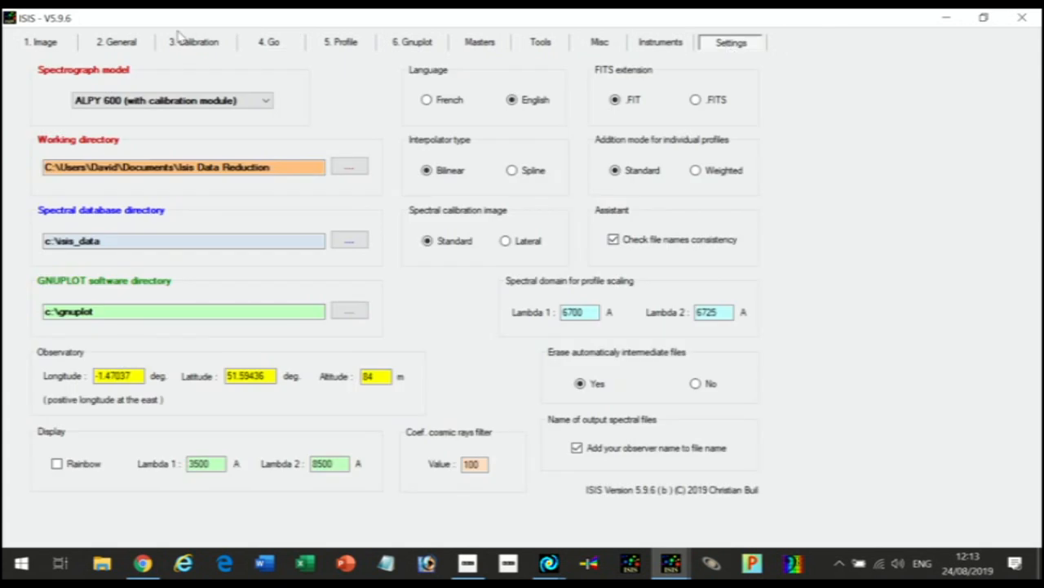
pyautogui.click(115, 49)
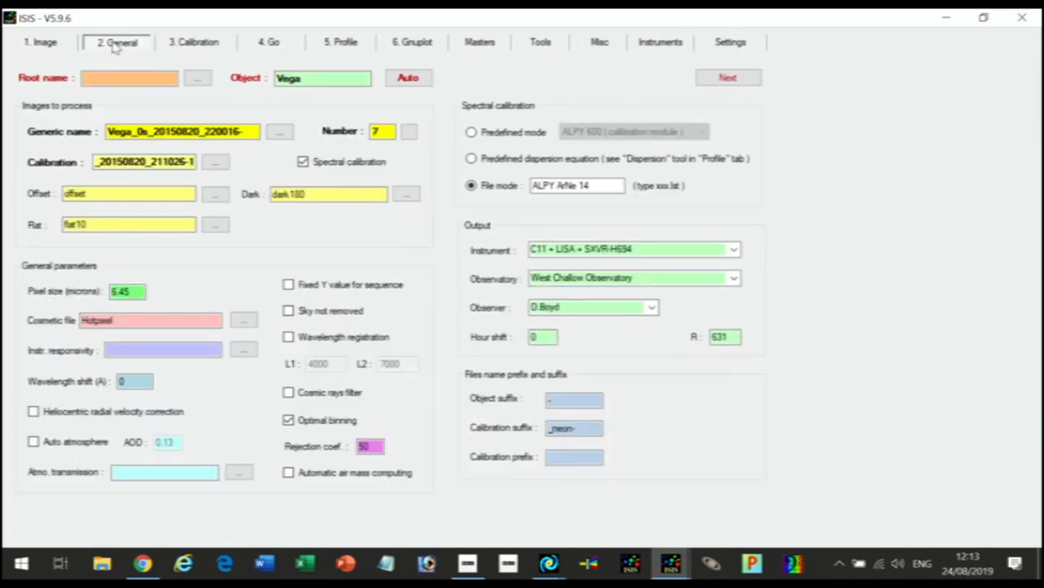
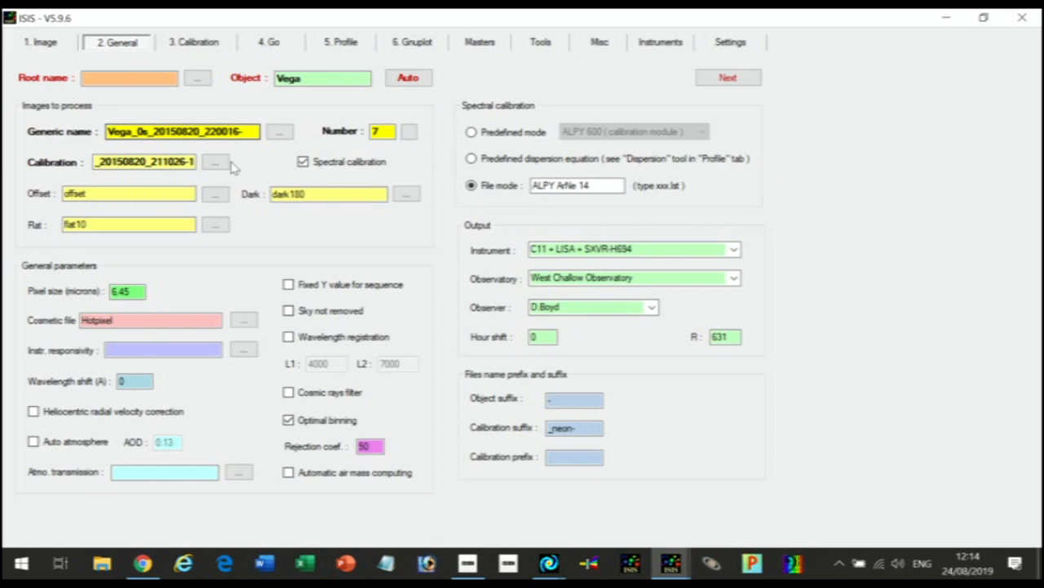
# Step: Examine the processing log for the wavelength fitting error of each line, the polynomial coefficients and the RMS
pyautogui.click(270, 42)
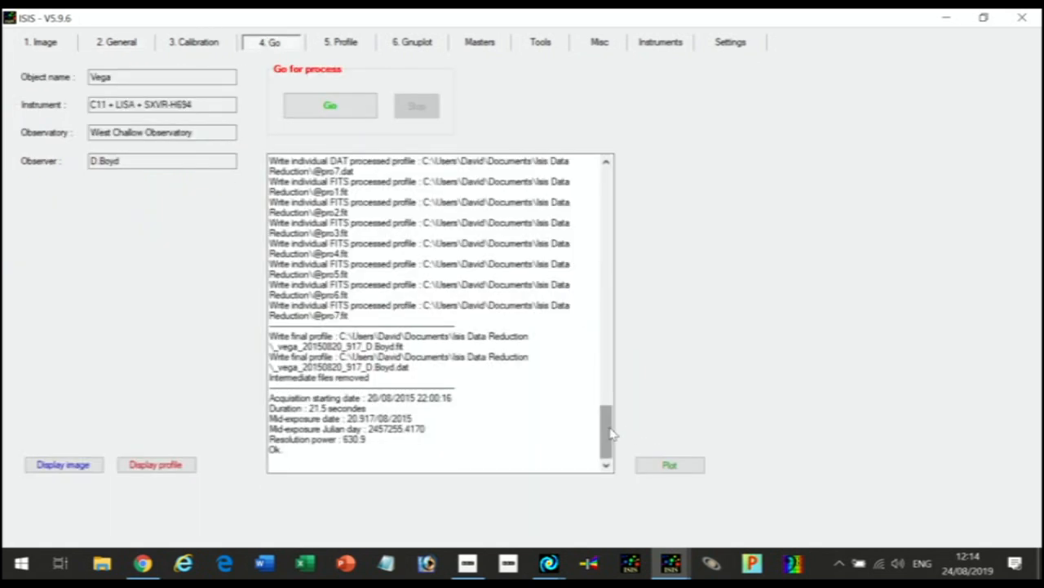
pyautogui.moveTo(607, 424); pyautogui.dragTo(633, 203)
pyautogui.moveTo(620, 207); pyautogui.dragTo(616, 281)
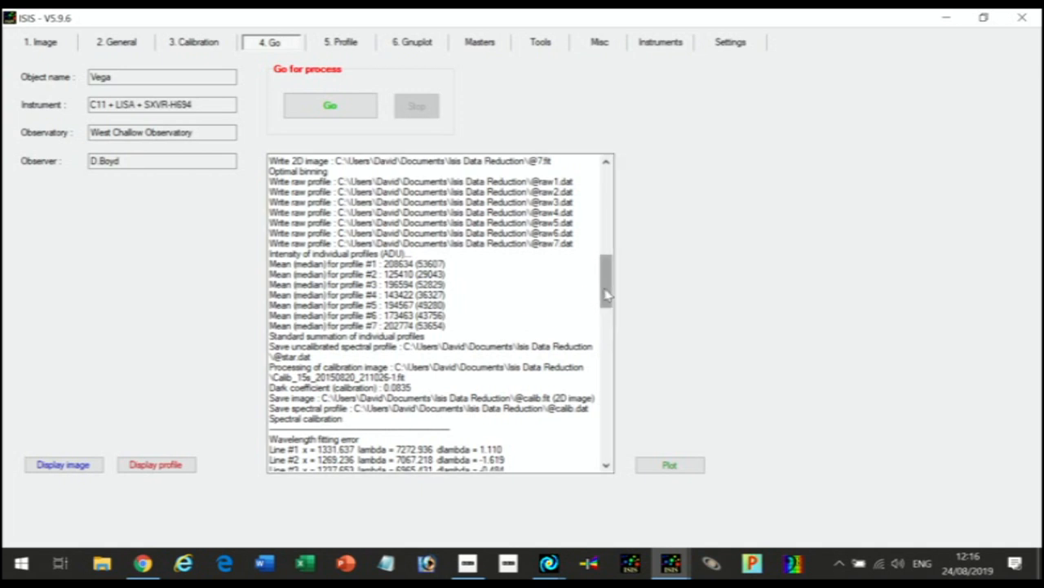
pyautogui.moveTo(605, 286); pyautogui.dragTo(608, 326)
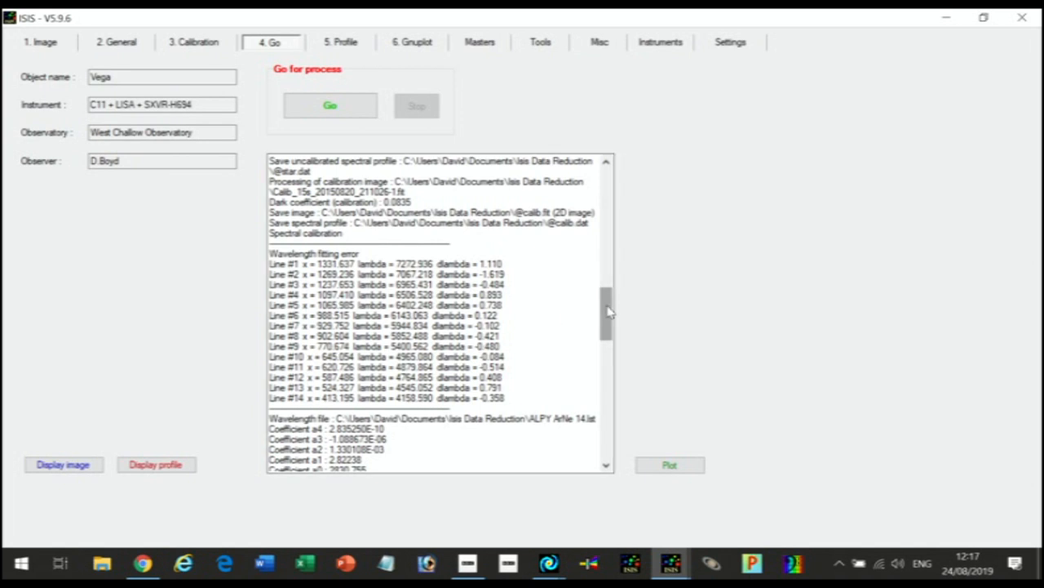
pyautogui.moveTo(608, 312)
pyautogui.mouseDown()
pyautogui.moveTo(610, 355)
pyautogui.moveTo(610, 326)
pyautogui.mouseUp()
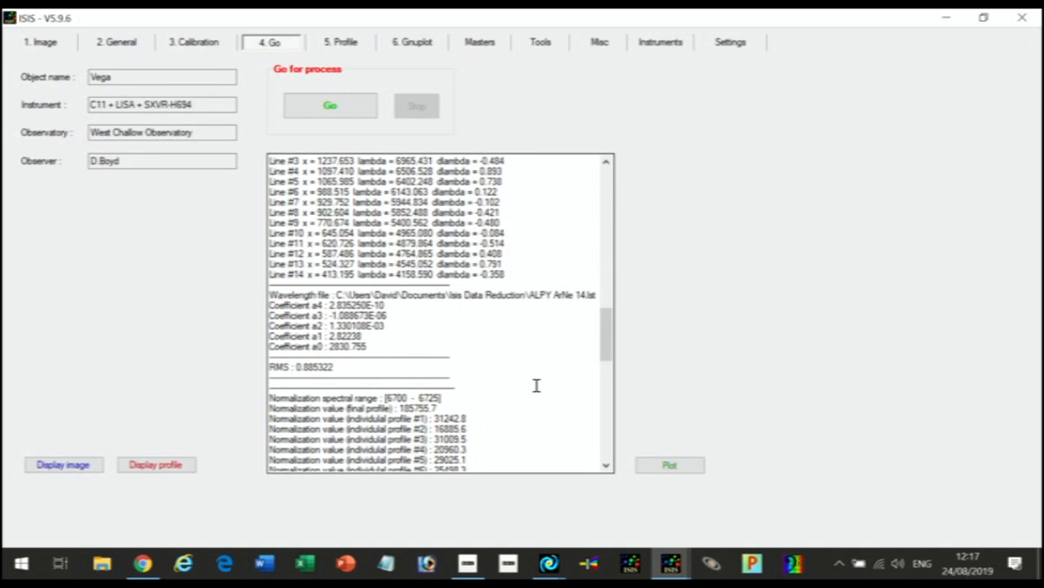
pyautogui.moveTo(607, 342)
pyautogui.mouseDown()
pyautogui.moveTo(608, 295)
pyautogui.moveTo(612, 323)
pyautogui.mouseUp()
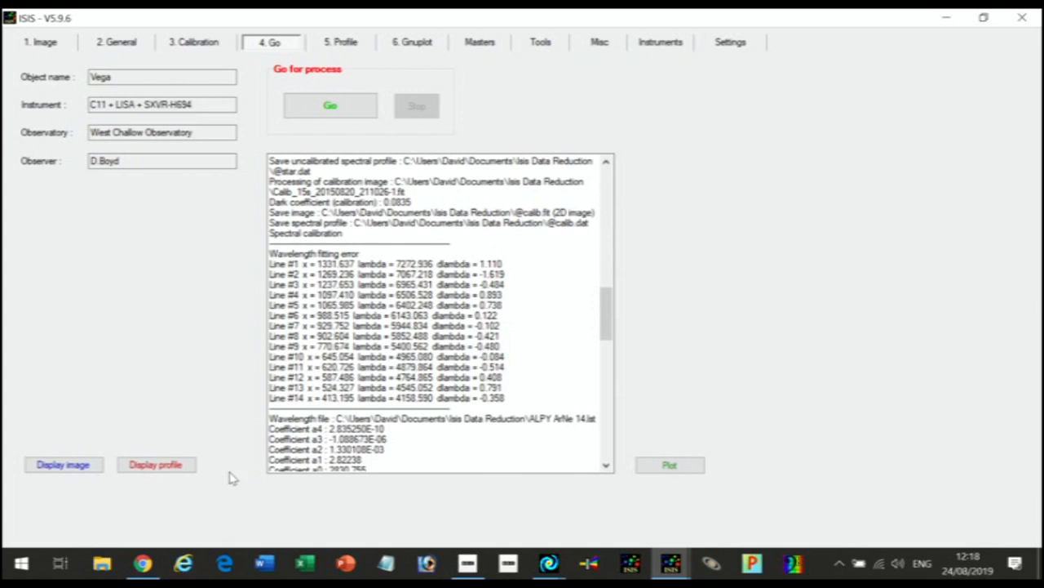
pyautogui.moveTo(606, 325); pyautogui.dragTo(612, 363)
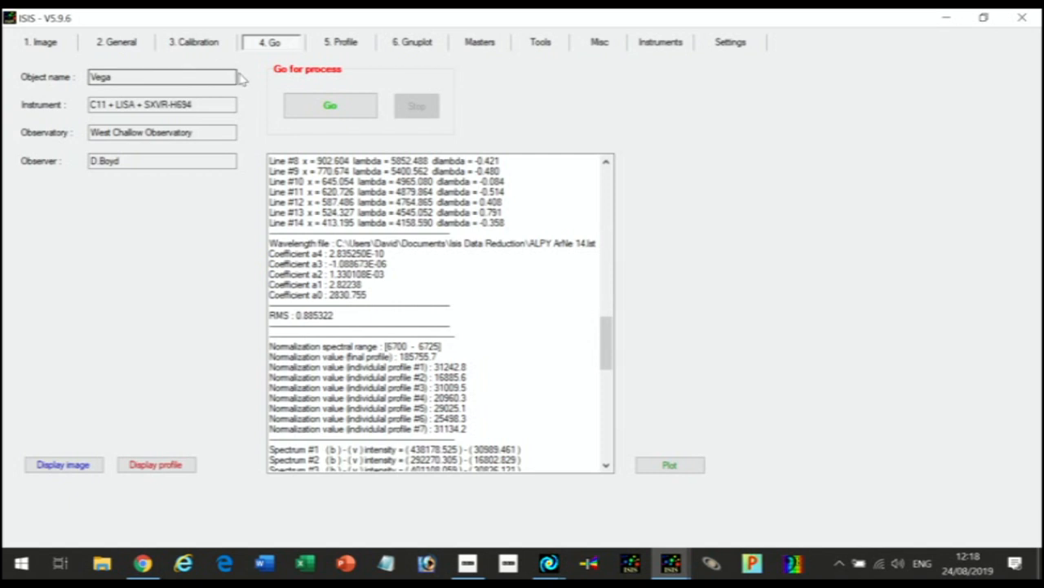
# Step: Set the spectral calibration back to the predefined ALPY 600 (calibration module) mode
pyautogui.click(122, 43)
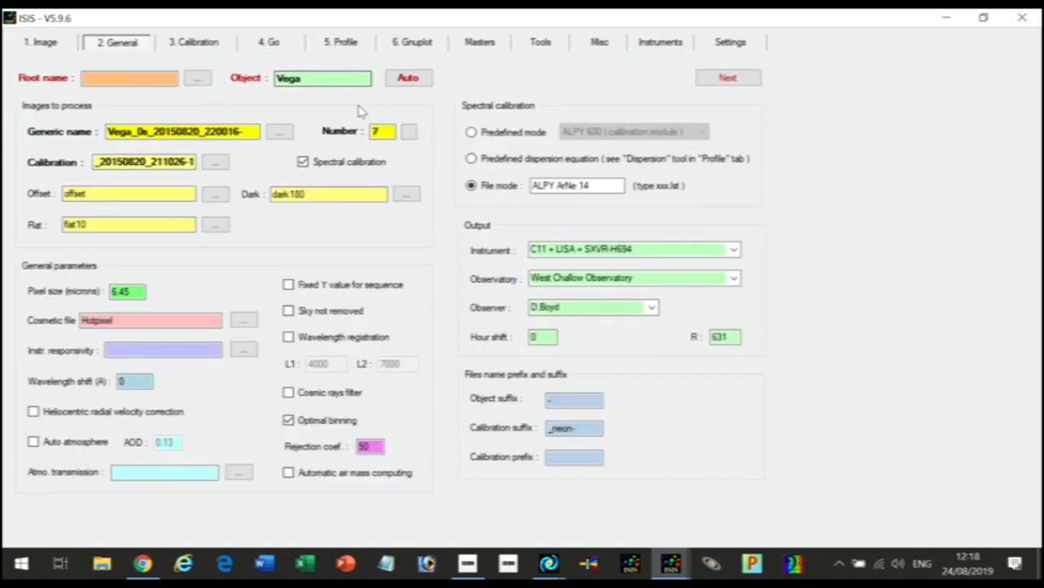
pyautogui.click(471, 132)
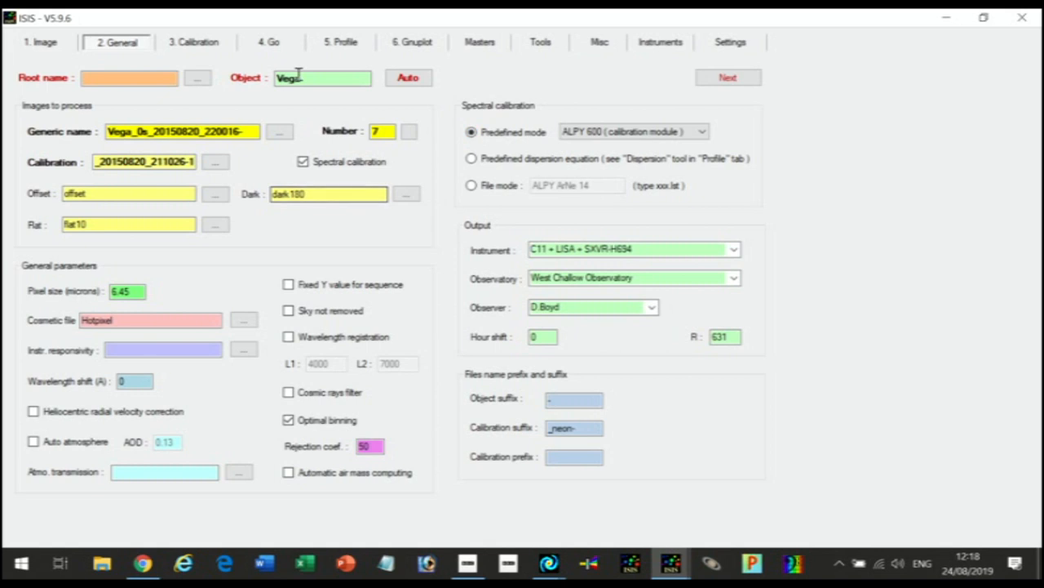
# Step: Run the Vega processing in predefined calibration mode and examine the wavelength fit deviations, polynomial coefficients and RMS in the log
pyautogui.click(200, 45)
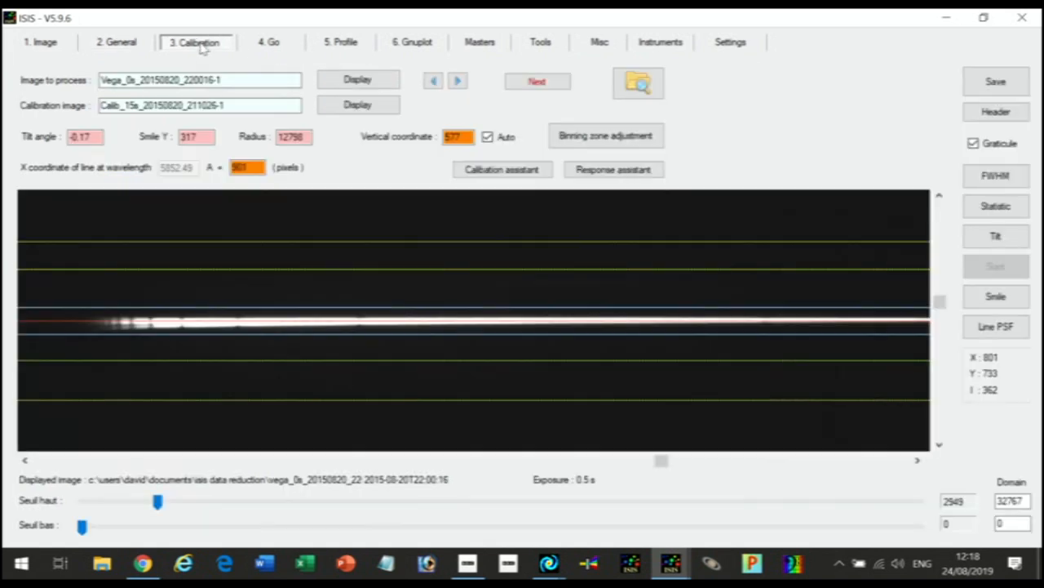
pyautogui.click(273, 47)
pyautogui.click(328, 112)
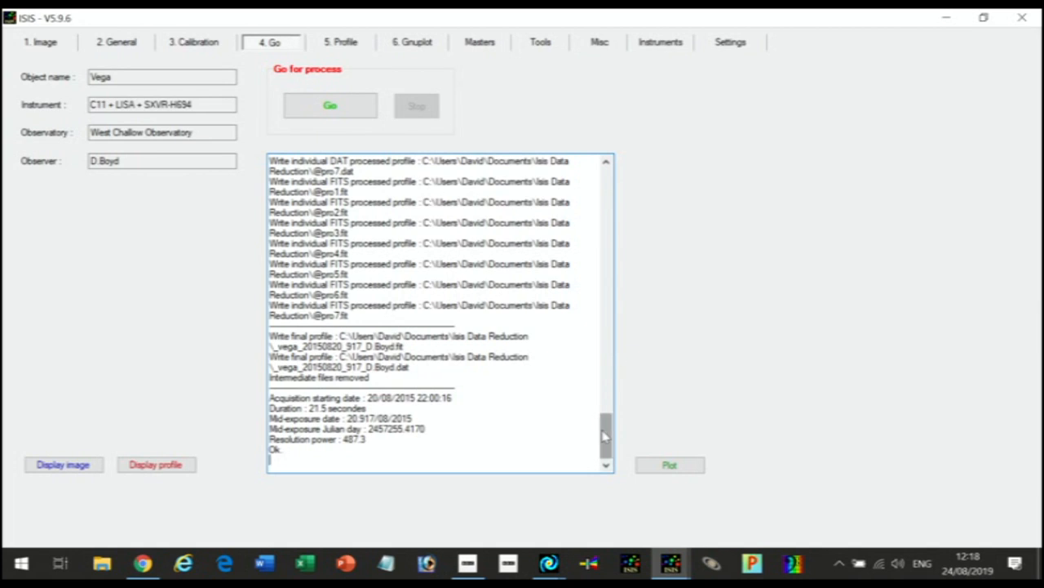
pyautogui.moveTo(609, 431); pyautogui.dragTo(620, 370)
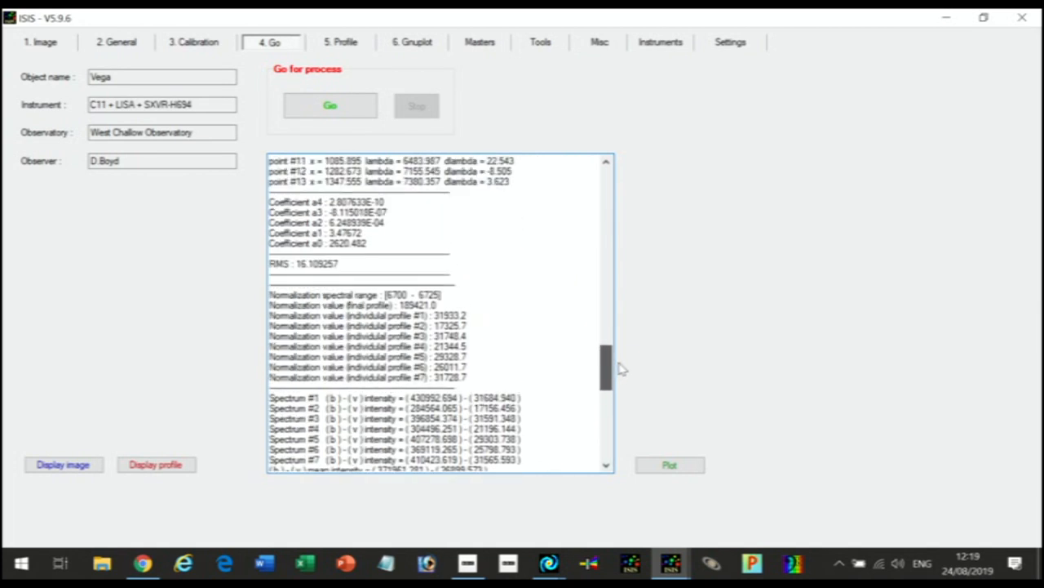
pyautogui.moveTo(620, 370); pyautogui.dragTo(627, 354)
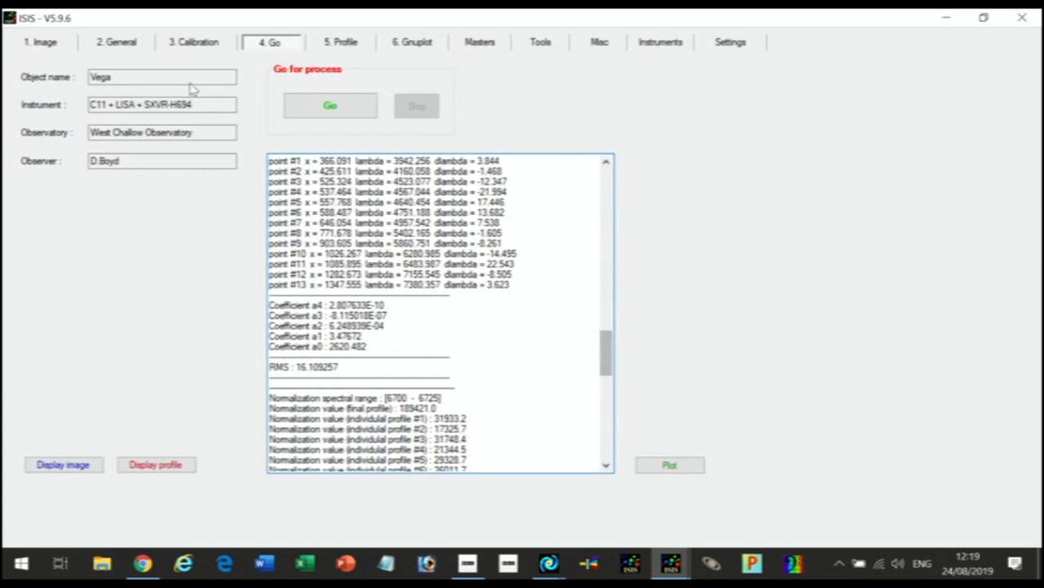
# Step: Set the X coordinate of the 5852.49 Å line to 902 pixels, rerun the predefined-mode processing and check its fit deviations
pyautogui.click(115, 42)
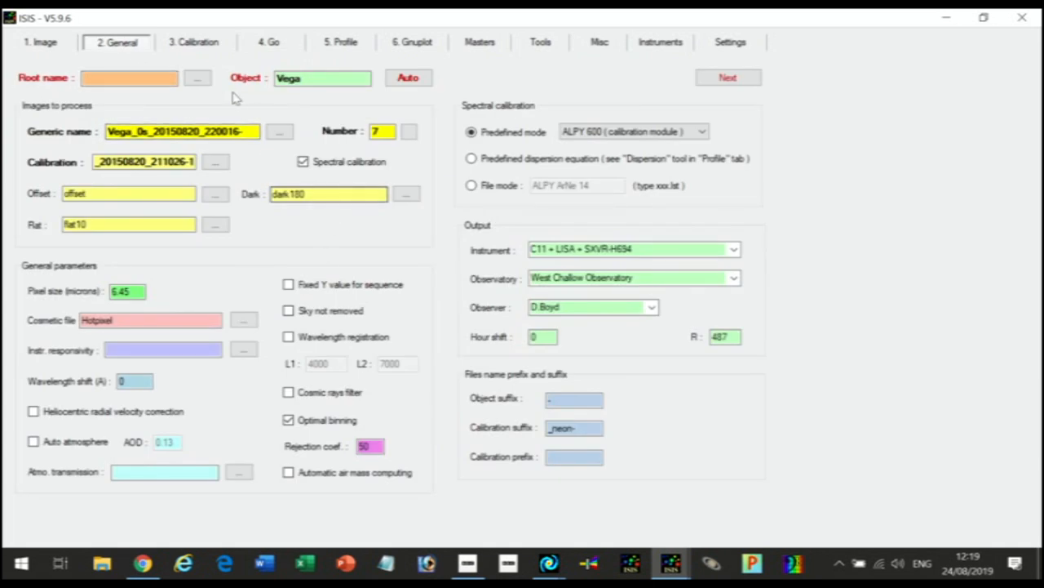
pyautogui.click(192, 44)
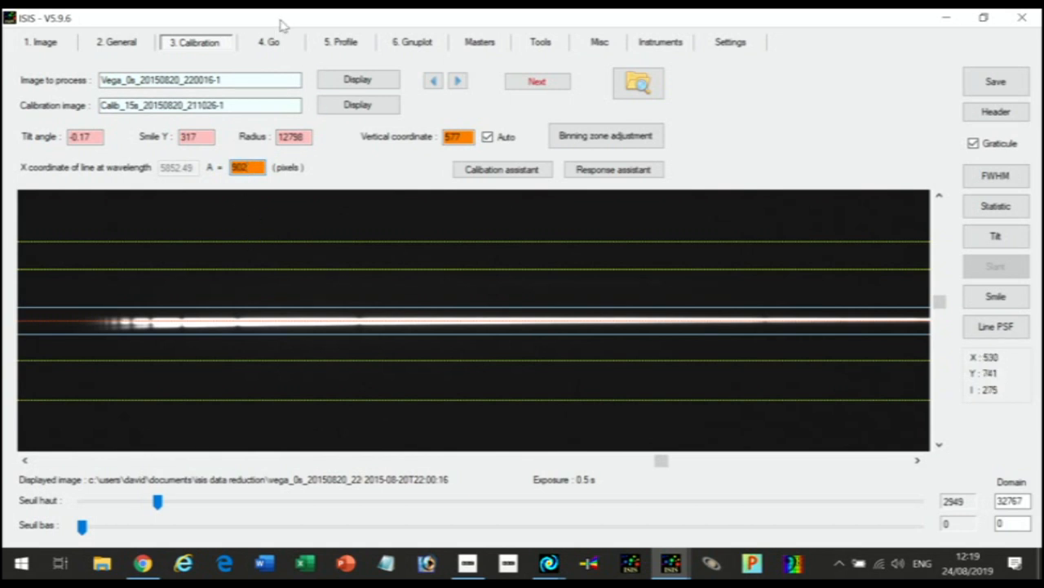
pyautogui.click(277, 50)
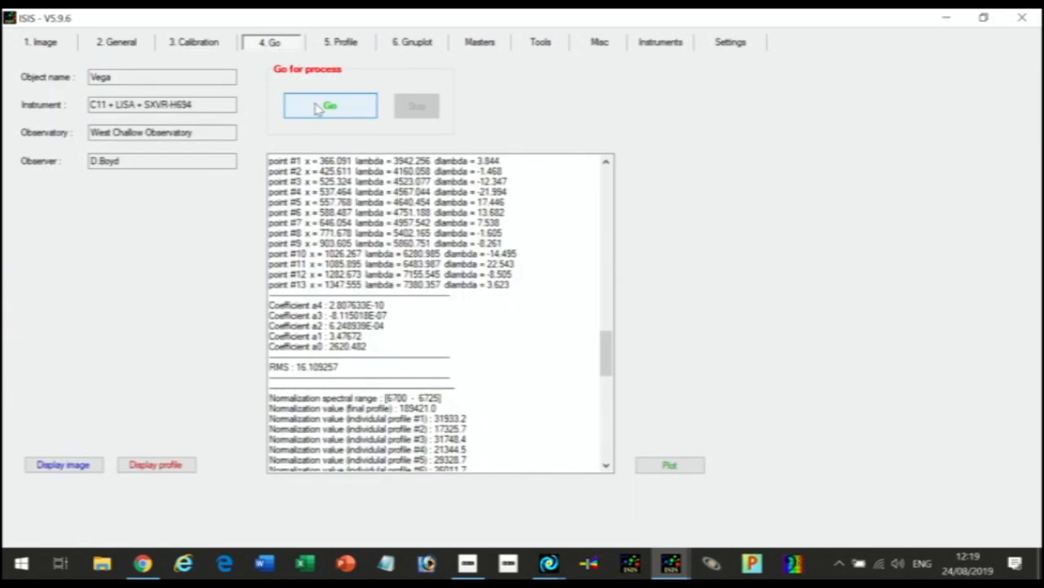
pyautogui.click(328, 105)
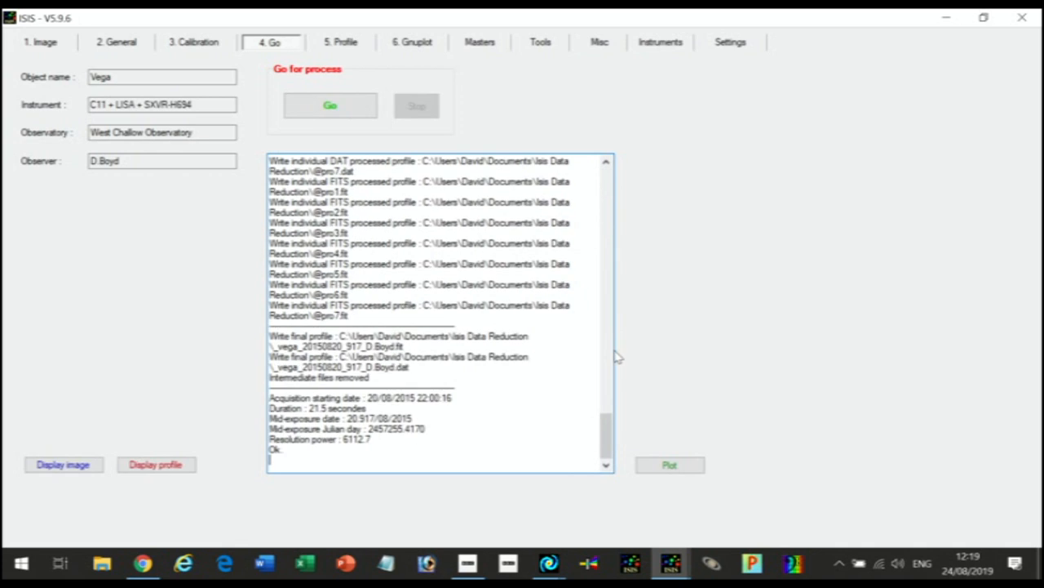
pyautogui.click(606, 343)
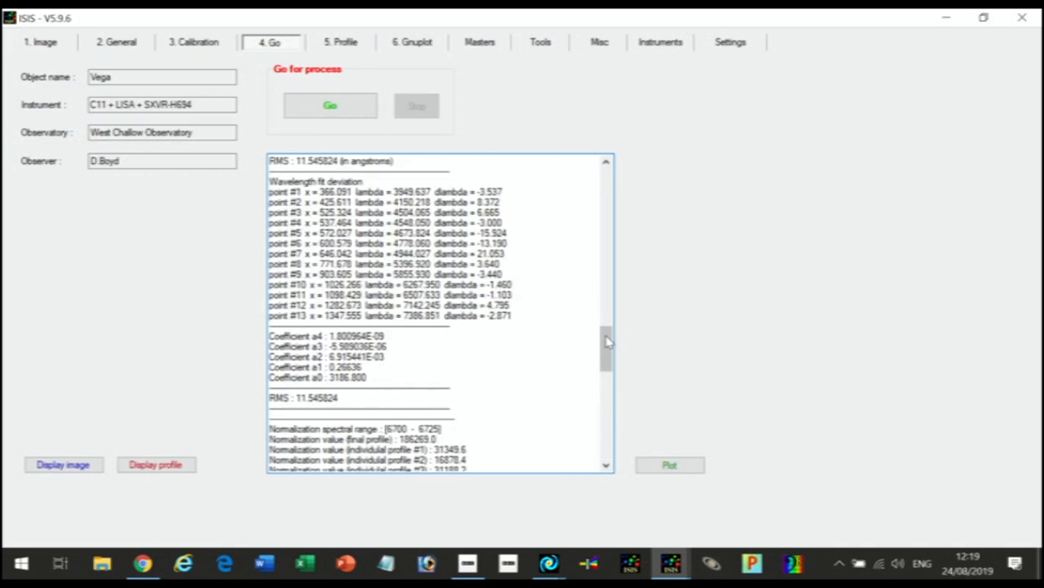
# Step: Set the X coordinate of the 5852.49 Å line to 901 pixels and recheck the general and calibration settings
pyautogui.click(123, 42)
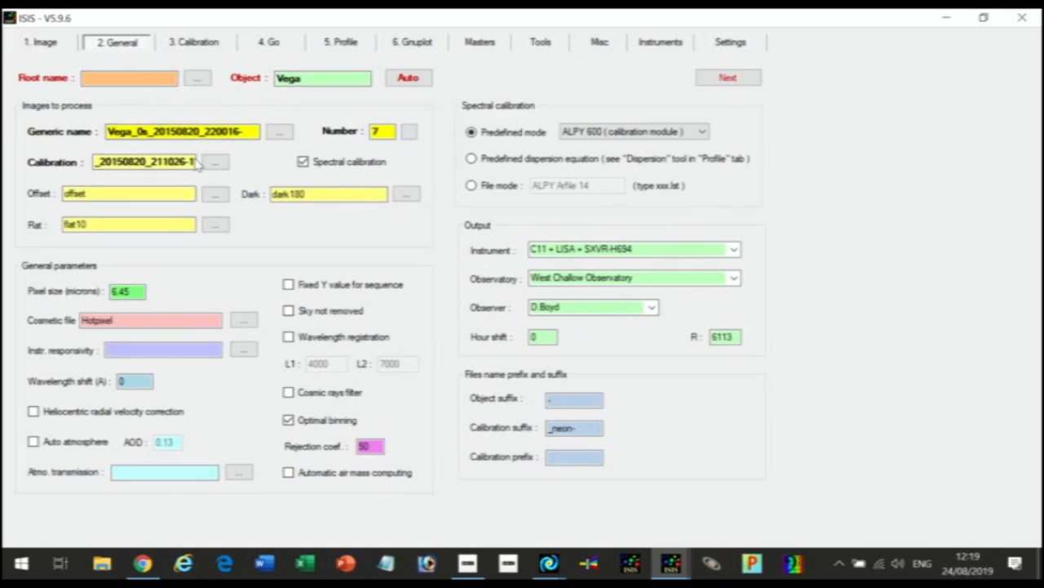
pyautogui.click(206, 47)
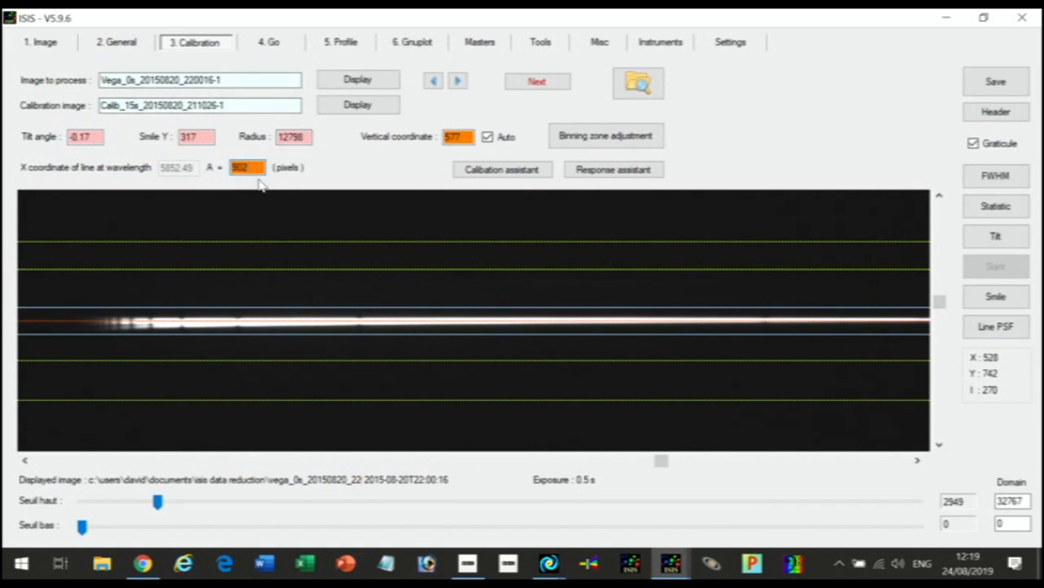
pyautogui.press('BackSpace')
pyautogui.write('1')
pyautogui.click(121, 46)
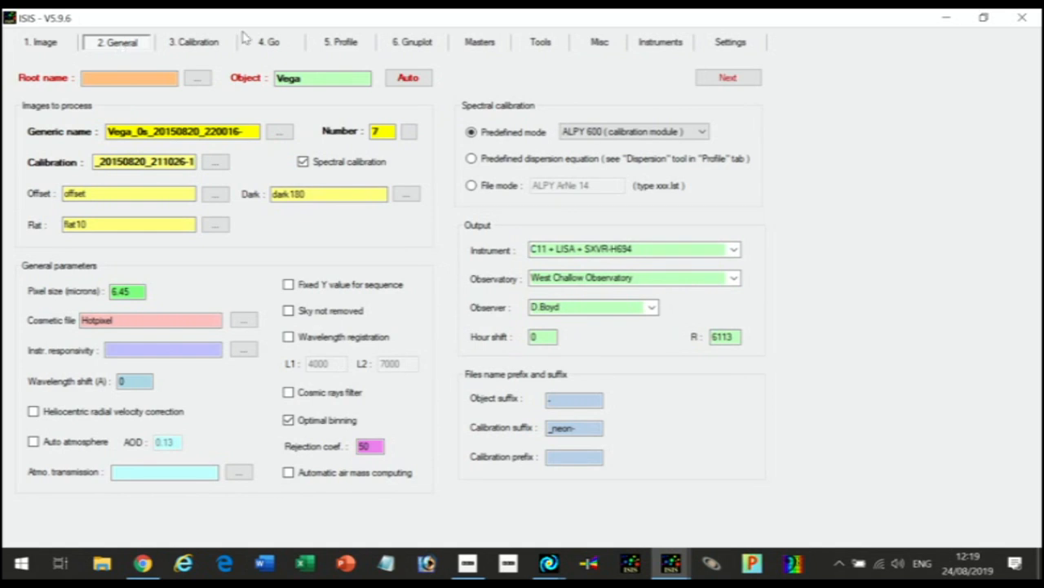
pyautogui.click(200, 45)
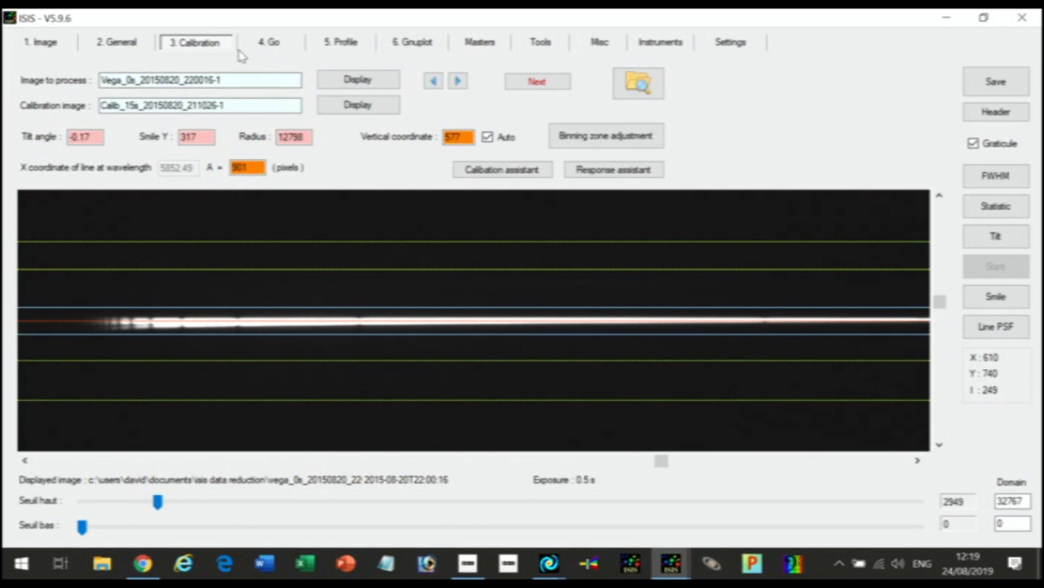
pyautogui.click(129, 46)
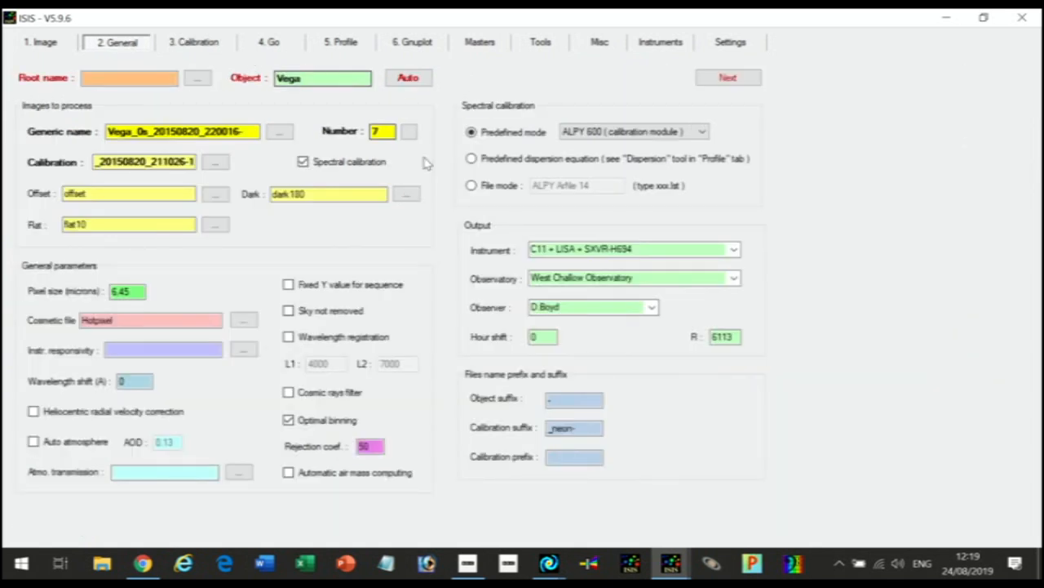
# Step: Select file mode for the spectral calibration, display the calibration image and set the 5852.49 Å line's X coordinate to 902 pixels
pyautogui.click(472, 186)
pyautogui.click(197, 49)
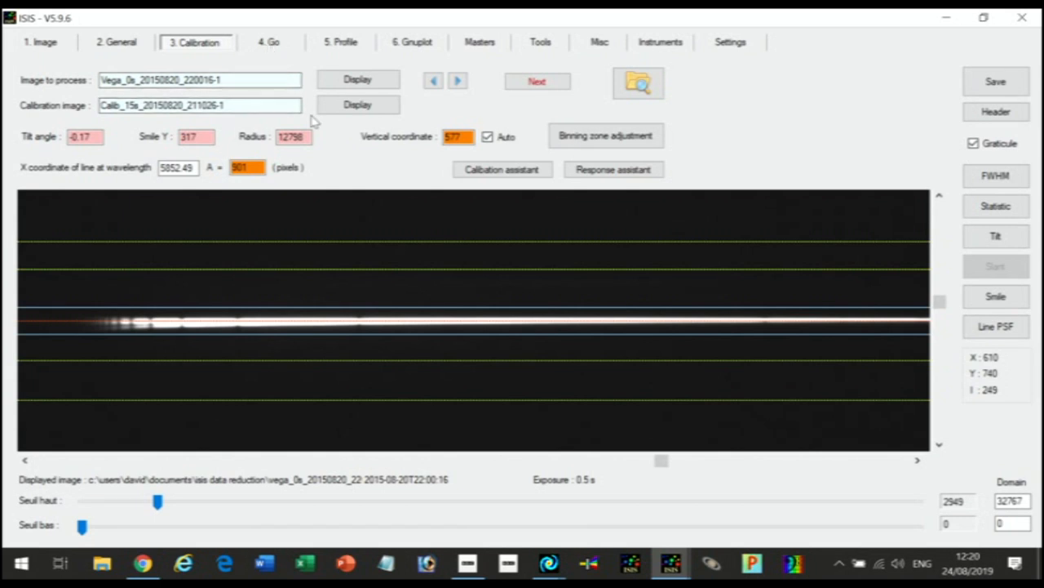
pyautogui.click(359, 107)
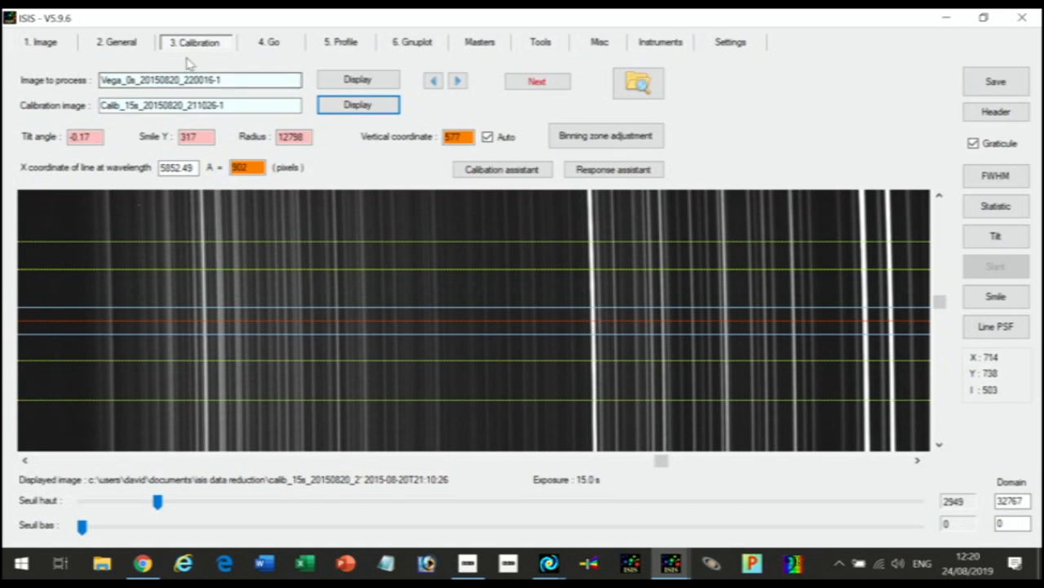
# Step: Run the Vega processing with the ALPY ArNe 14 line list and examine the fitting error per line, coefficients and RMS
pyautogui.click(270, 45)
pyautogui.click(328, 106)
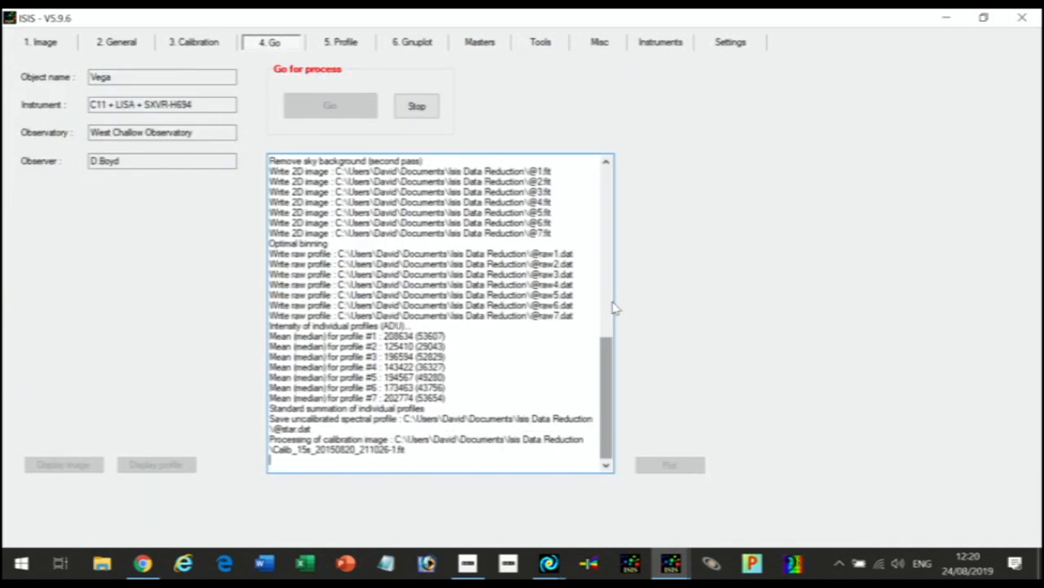
pyautogui.moveTo(608, 424); pyautogui.dragTo(608, 338)
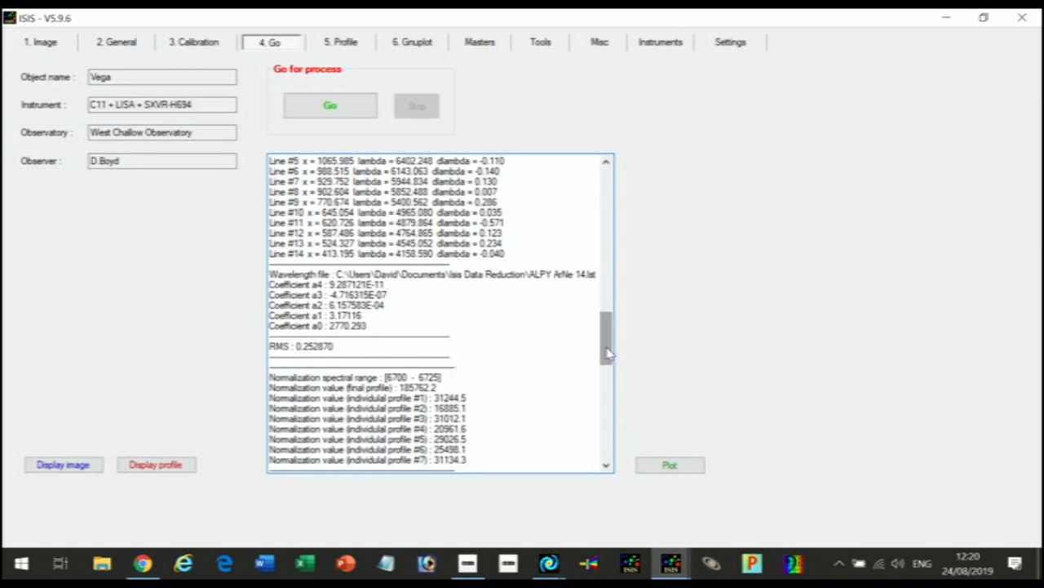
pyautogui.moveTo(608, 353); pyautogui.dragTo(608, 330)
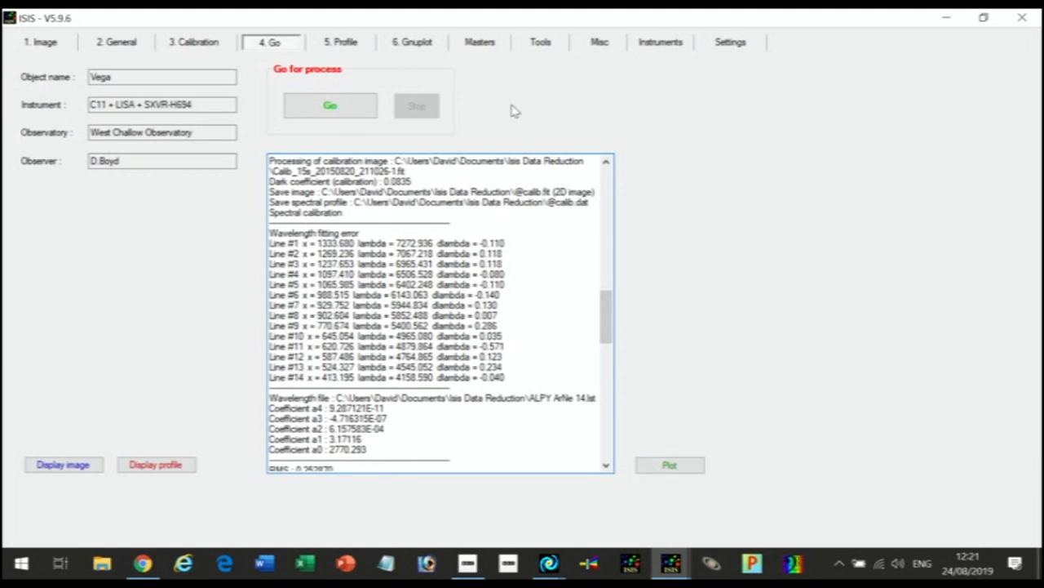
# Step: Crop the previously displayed Vega profile to wavelengths 3700 to 7400 Å
pyautogui.click(347, 47)
pyautogui.click(1000, 458)
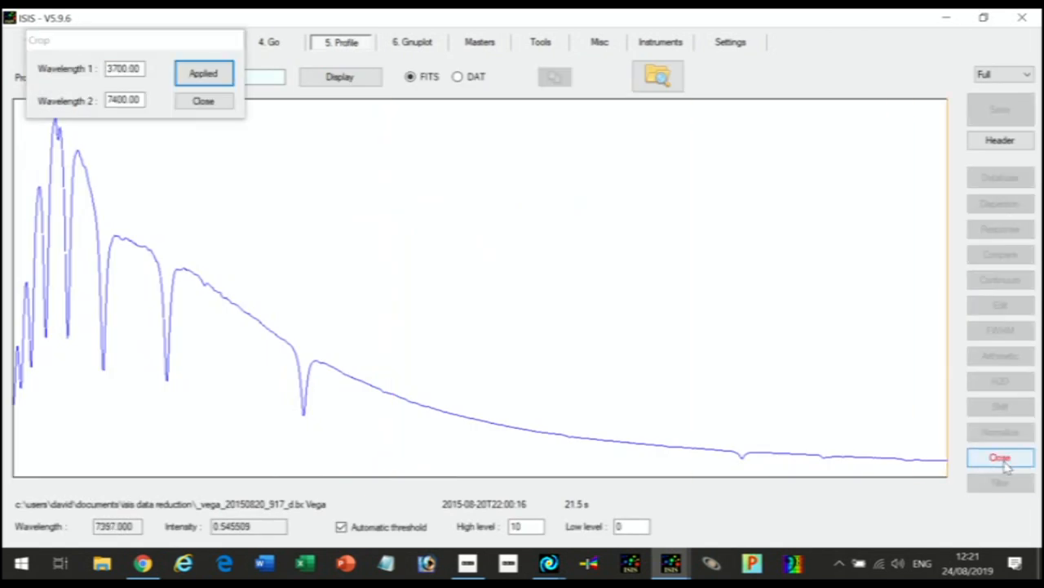
pyautogui.click(204, 101)
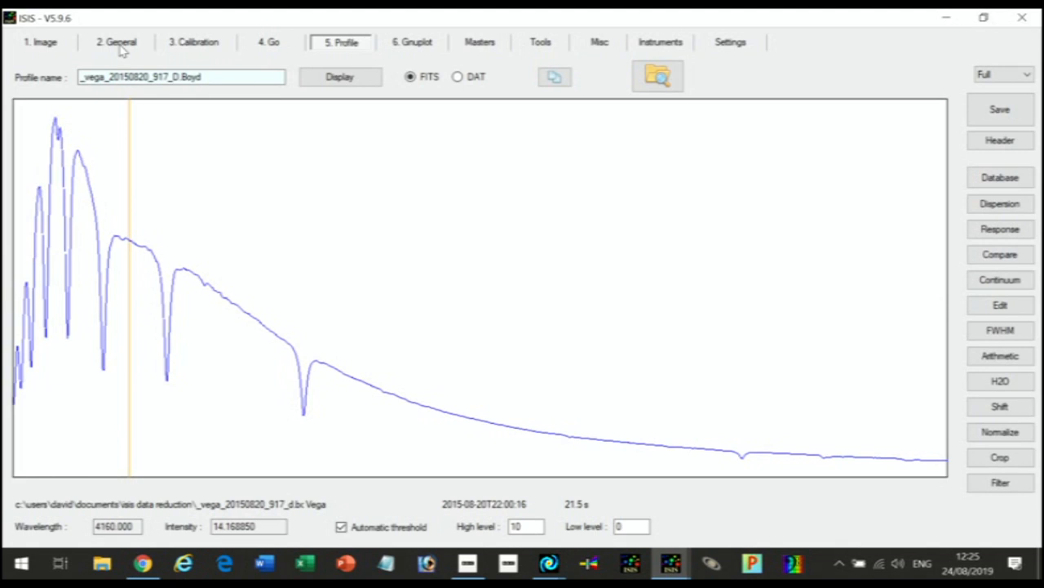
# Step: Rerun the Vega processing in file mode and display the resulting spectral profile
pyautogui.click(269, 44)
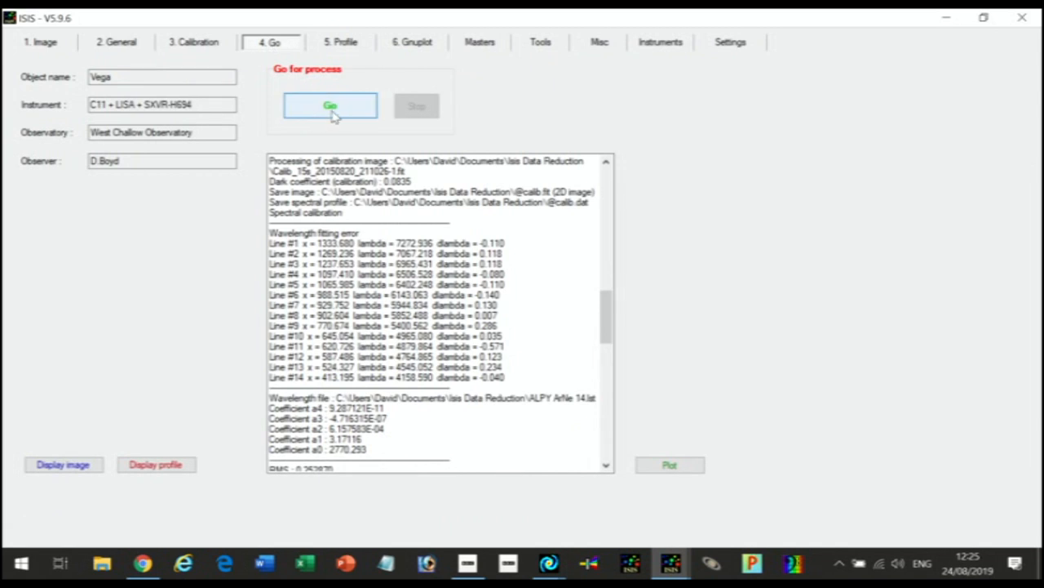
pyautogui.click(331, 111)
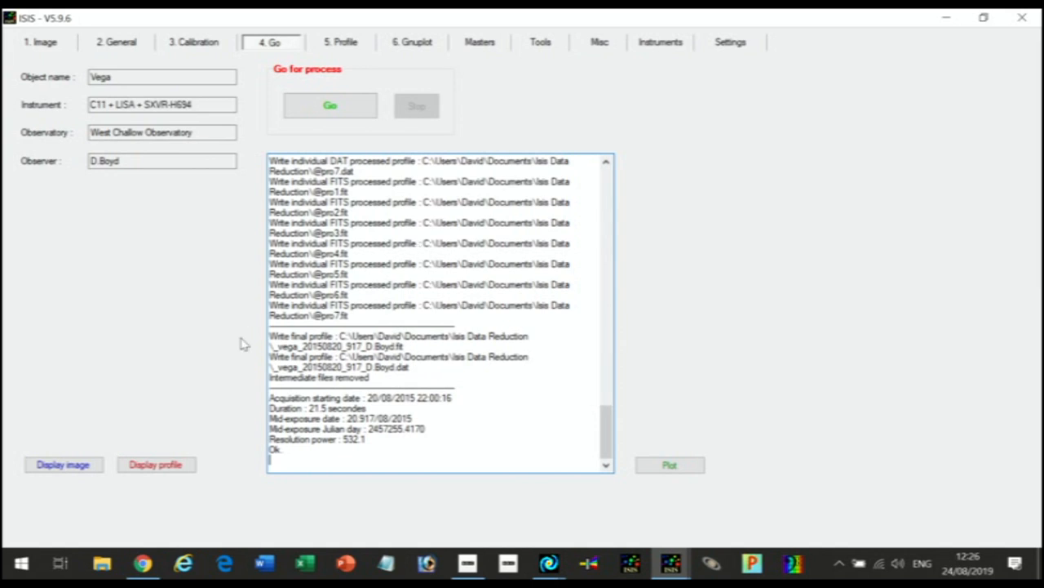
pyautogui.click(170, 467)
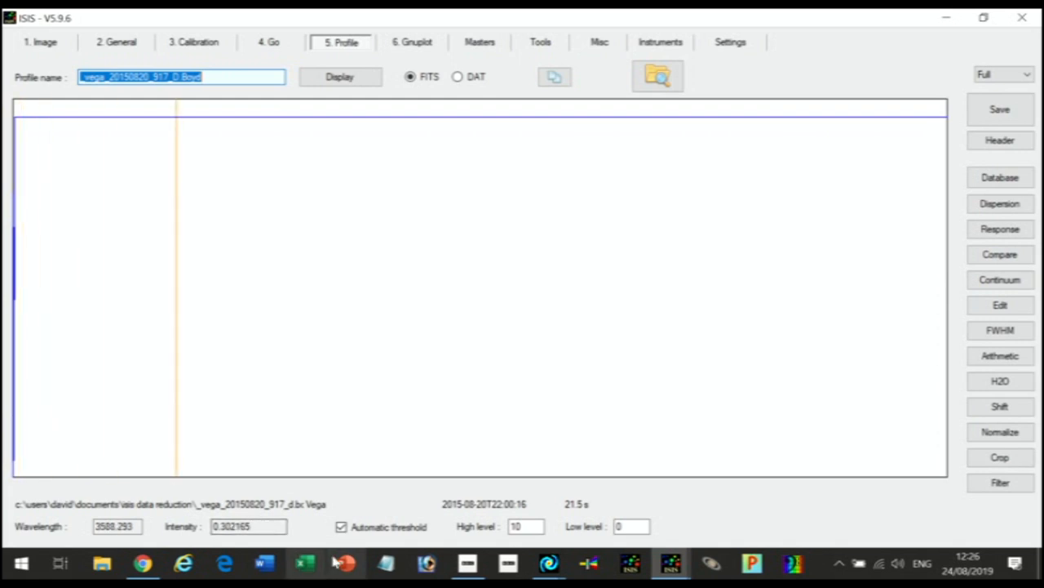
# Step: Crop the newly processed Vega profile to 3700–7400 Å, and briefly view the spectral dispersion tool without changing anything
pyautogui.click(1006, 460)
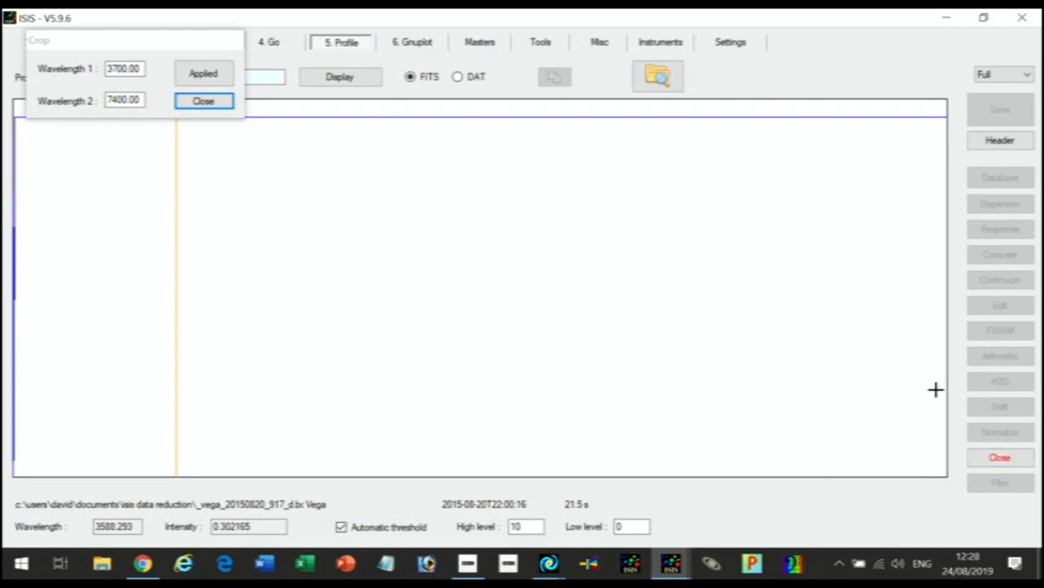
pyautogui.click(203, 74)
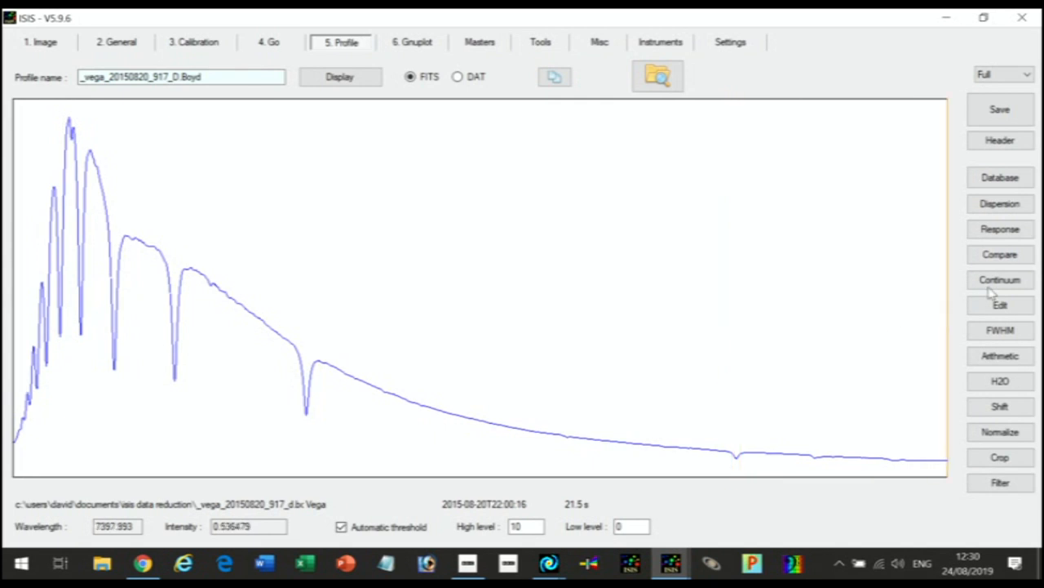
pyautogui.click(997, 207)
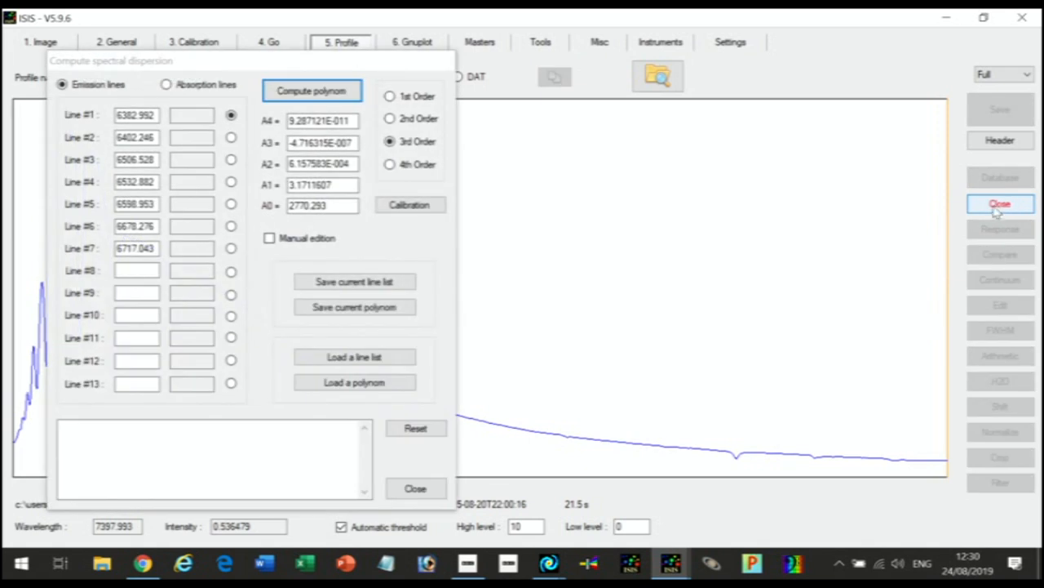
pyautogui.click(414, 488)
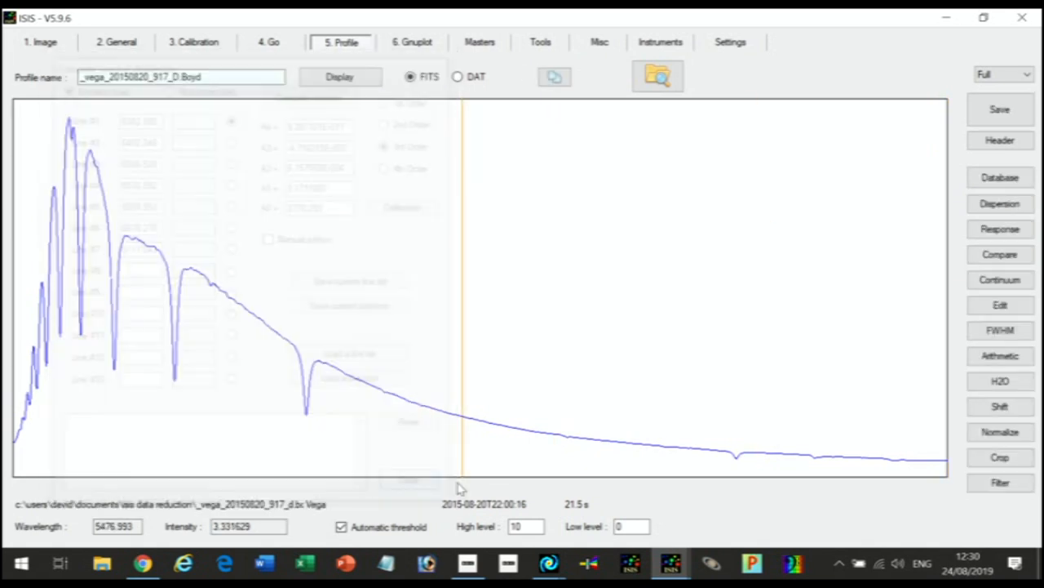
# Step: Choose the Pickles A0V spectrum as reference, compute the instrumental response, and move its dialog clear of the plotted curves
pyautogui.click(1001, 231)
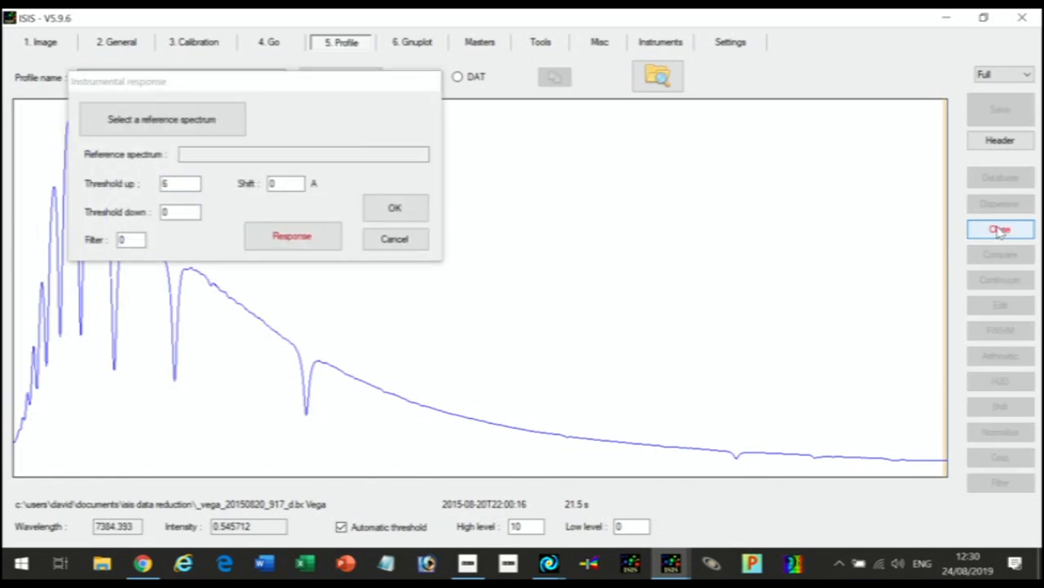
pyautogui.click(163, 122)
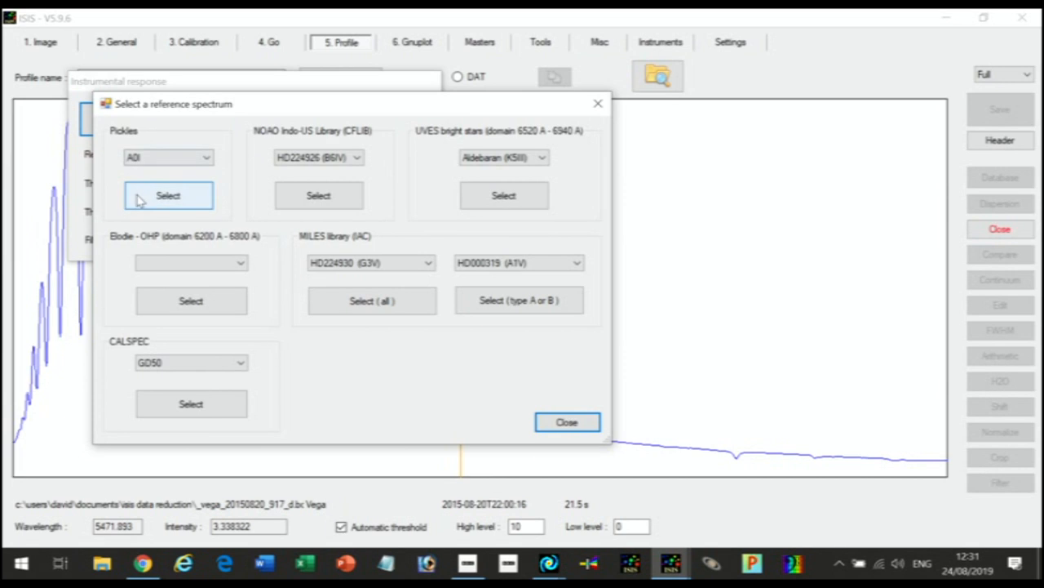
pyautogui.click(209, 160)
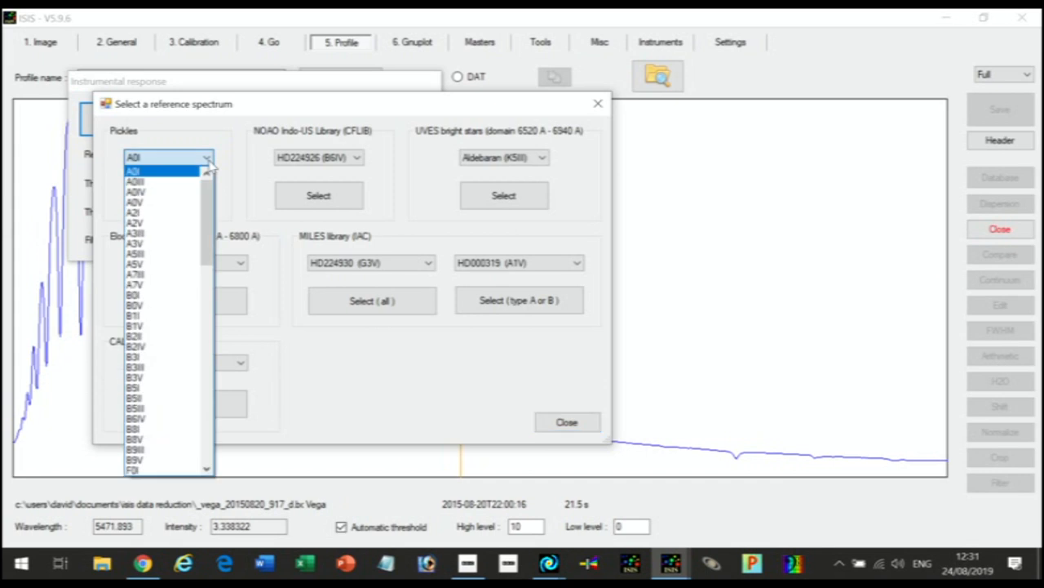
pyautogui.click(162, 202)
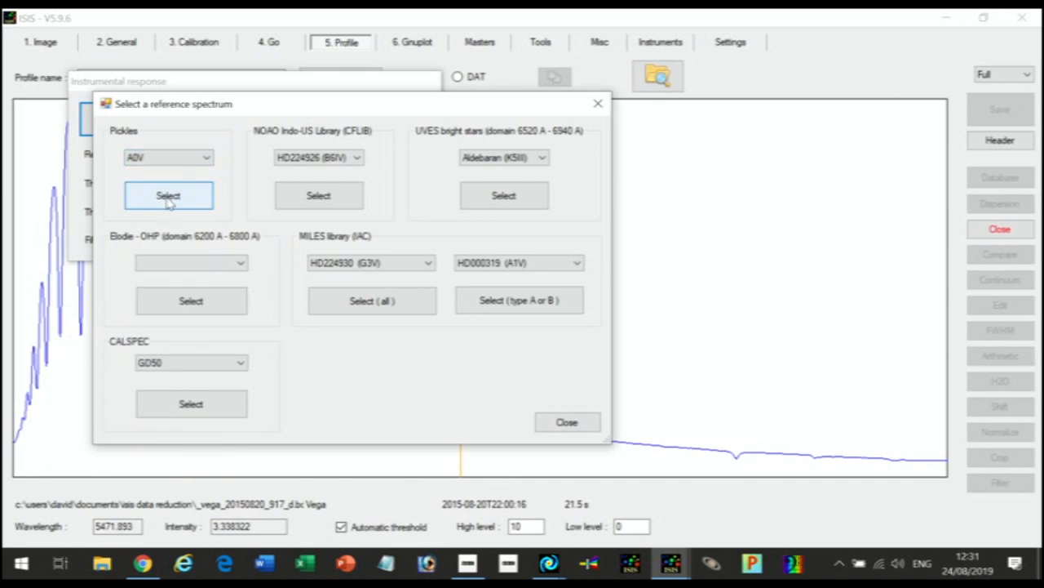
pyautogui.click(166, 204)
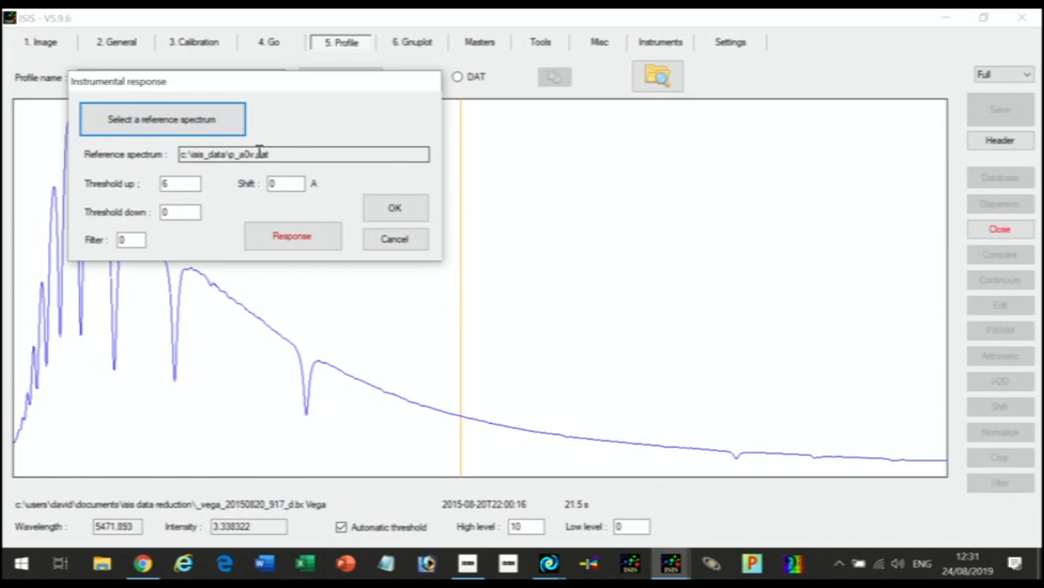
pyautogui.click(294, 243)
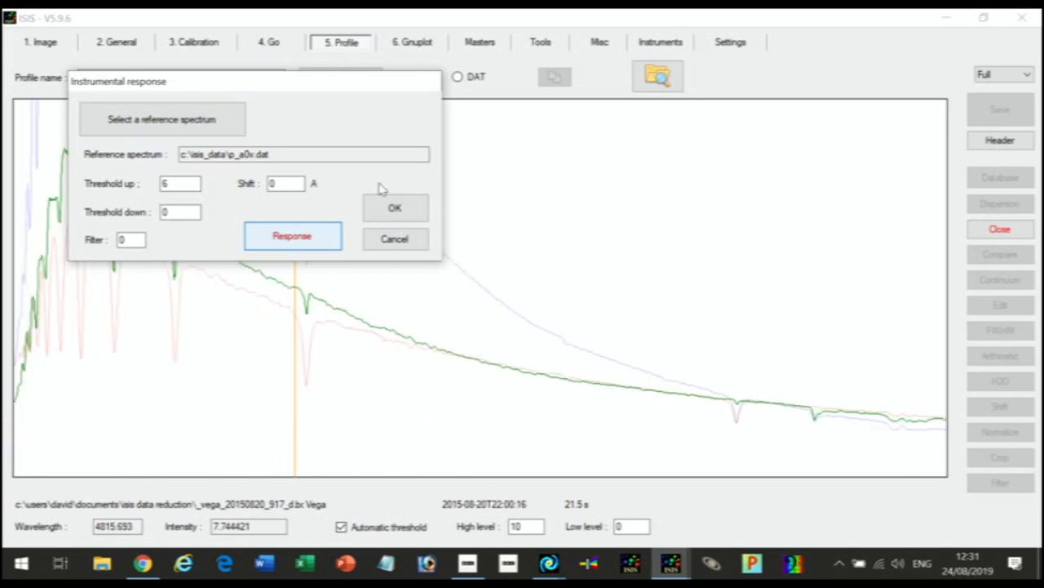
pyautogui.moveTo(314, 91); pyautogui.dragTo(790, 110)
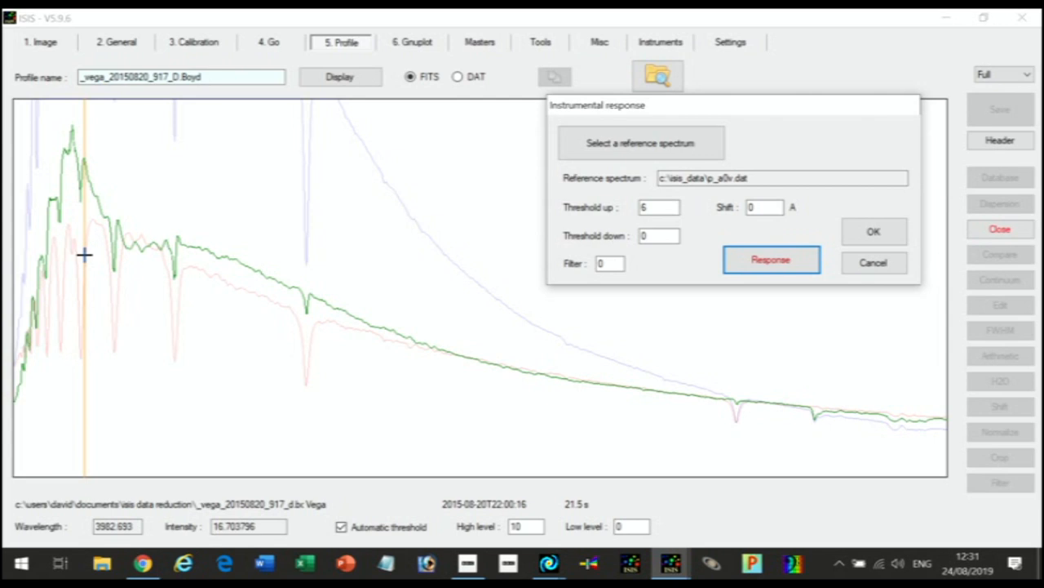
# Step: Accept the computed instrumental response, and close the two leftover PSF plot windows to return to the ISIS profile view
pyautogui.click(790, 258)
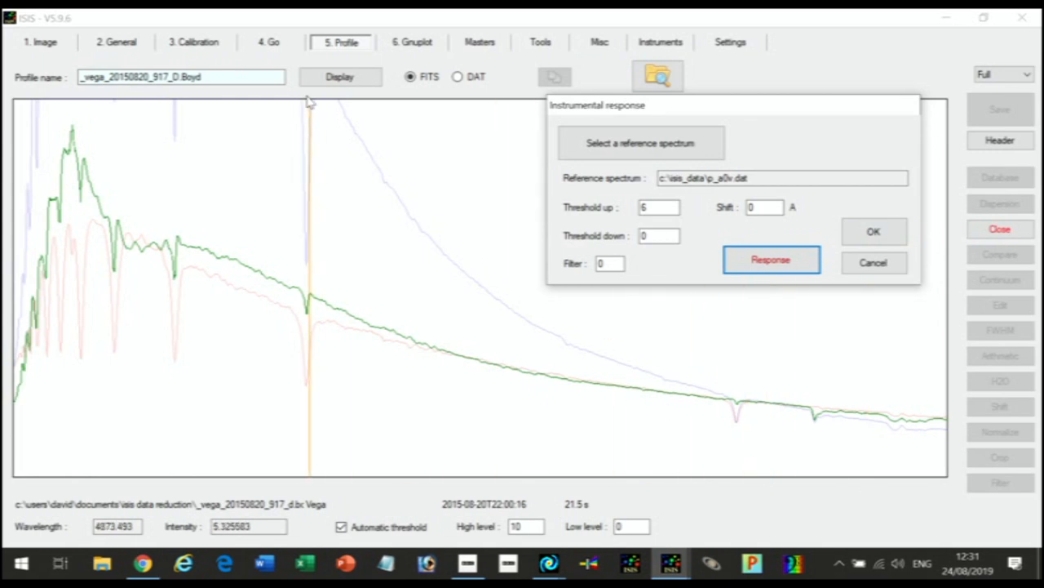
pyautogui.click(872, 234)
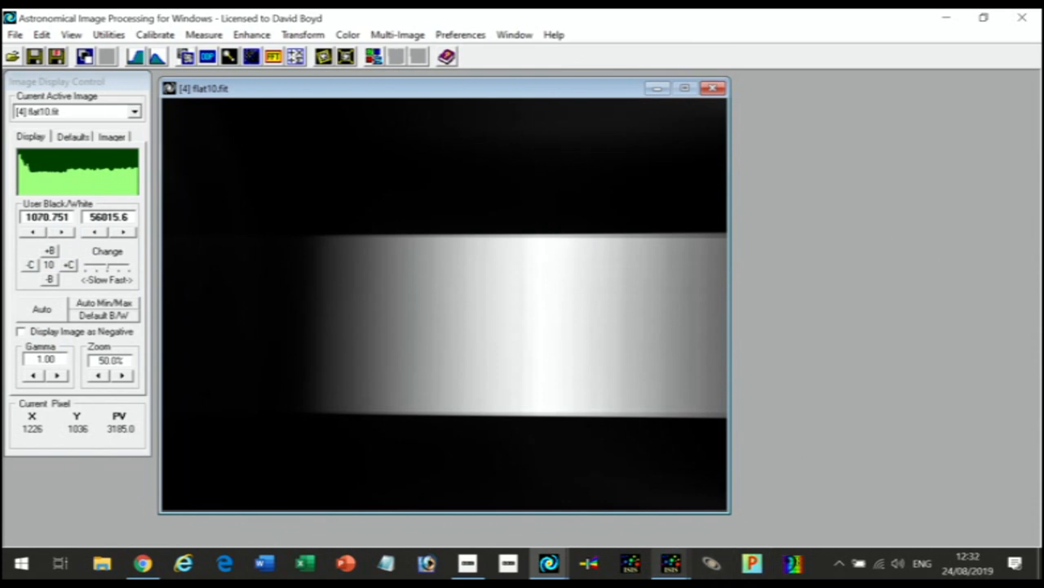
pyautogui.click(671, 563)
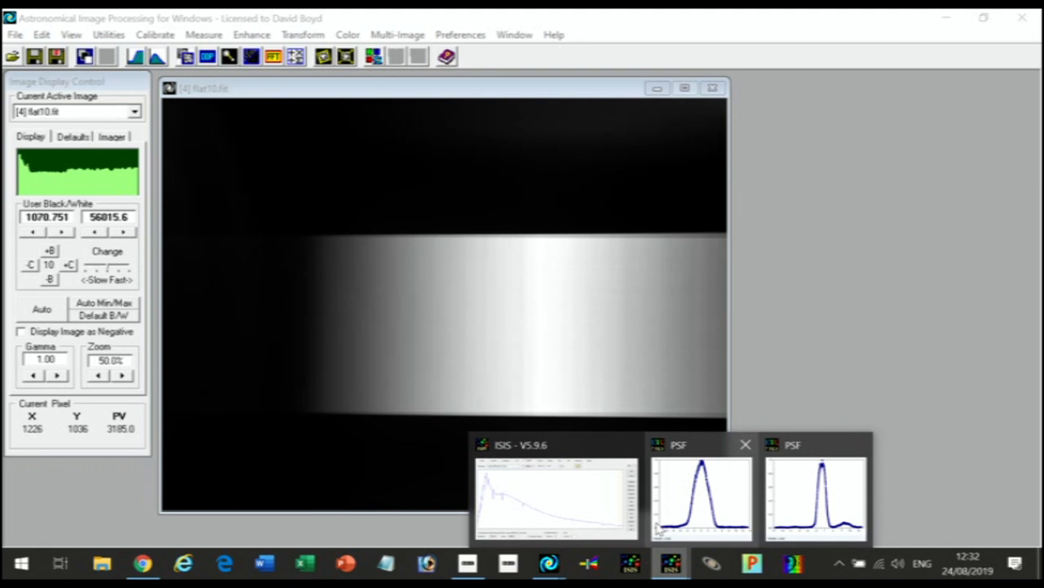
pyautogui.click(860, 445)
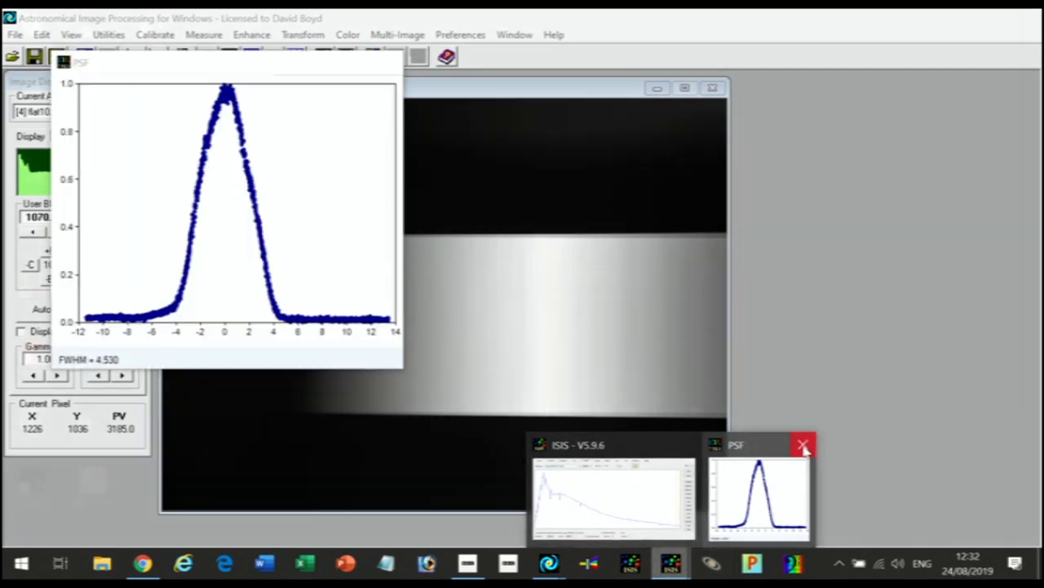
pyautogui.click(803, 444)
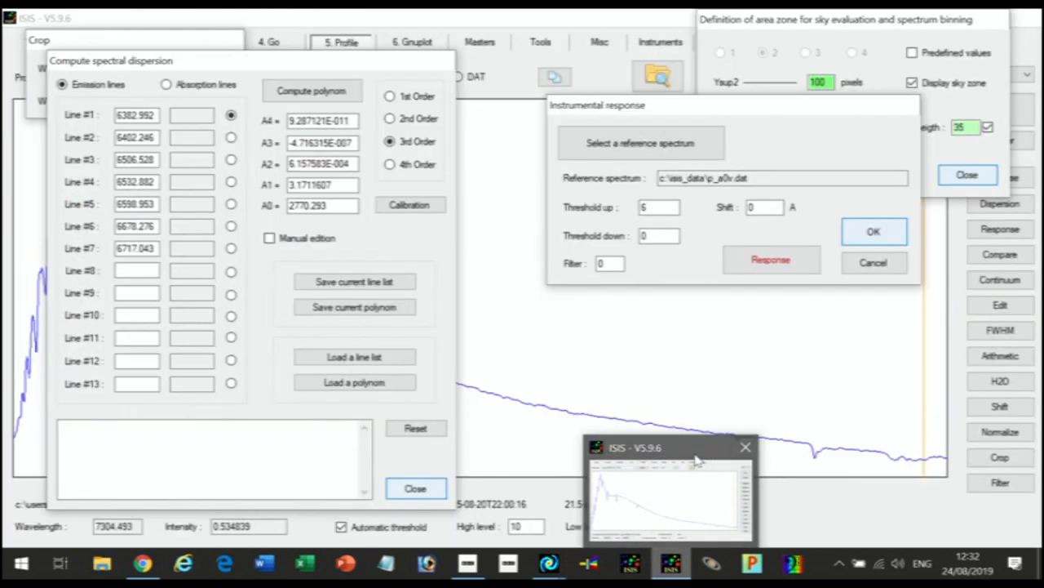
pyautogui.click(696, 459)
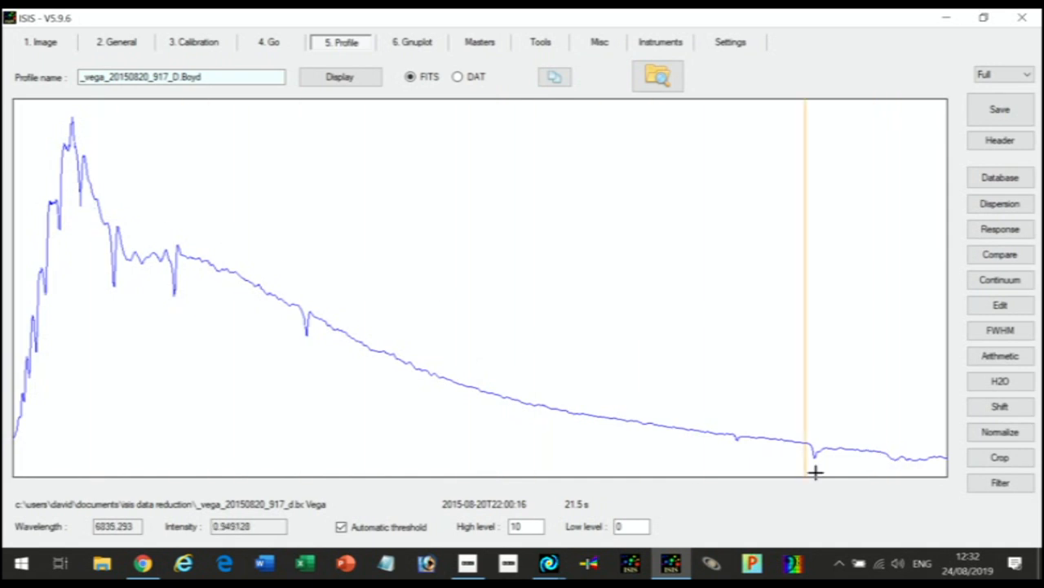
# Step: Open the continuum adjustment tool for the response curve and move its dialog clear of the curve's red end
pyautogui.click(1002, 284)
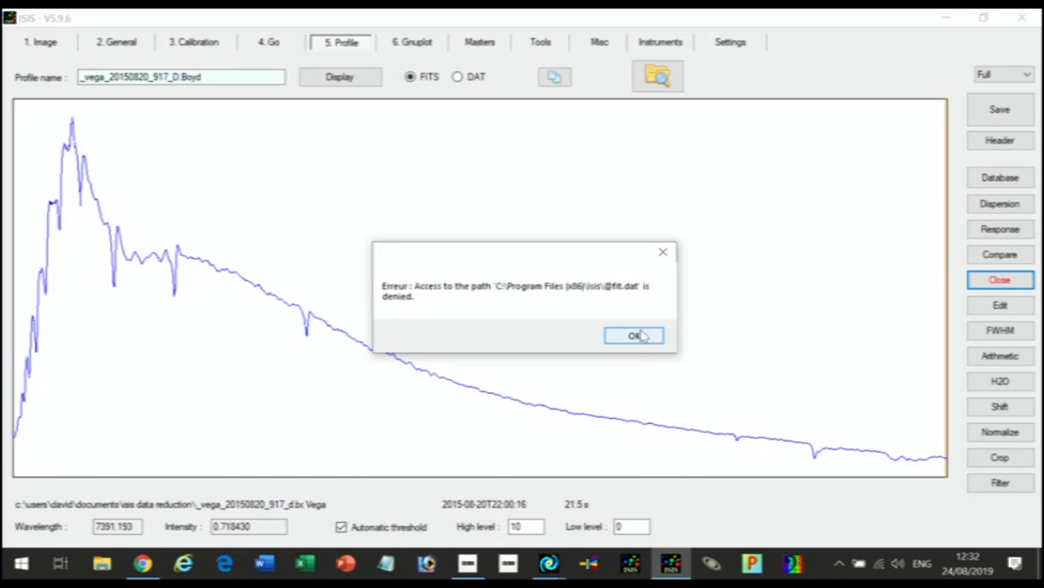
pyautogui.click(643, 337)
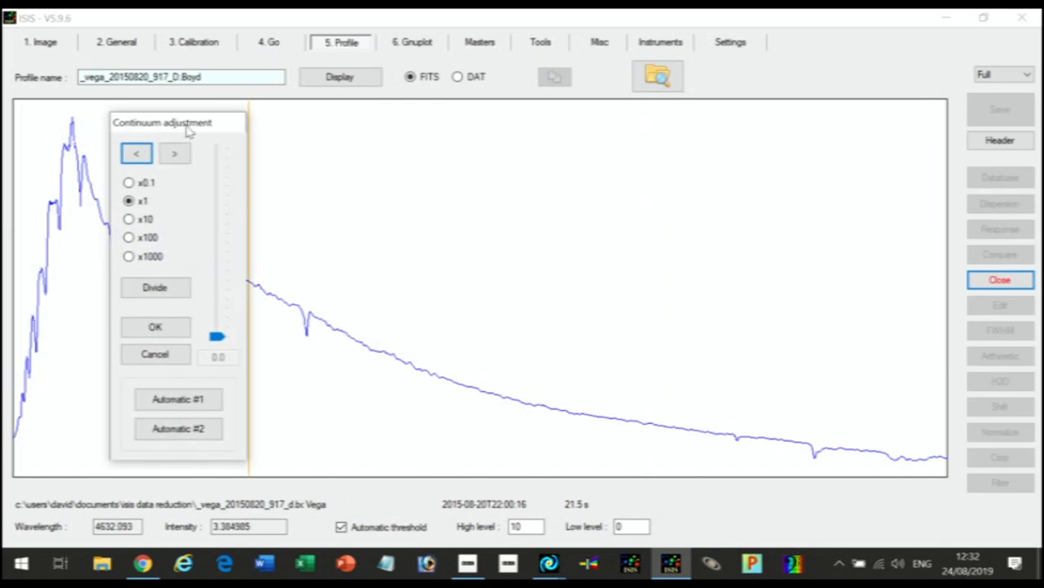
pyautogui.moveTo(193, 128); pyautogui.dragTo(887, 116)
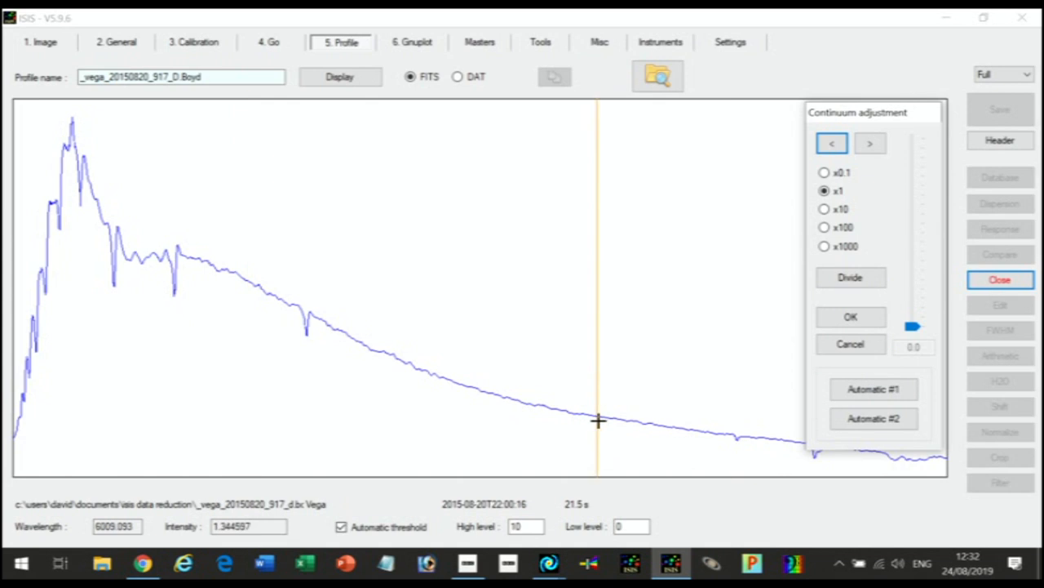
pyautogui.moveTo(868, 112); pyautogui.dragTo(871, 29)
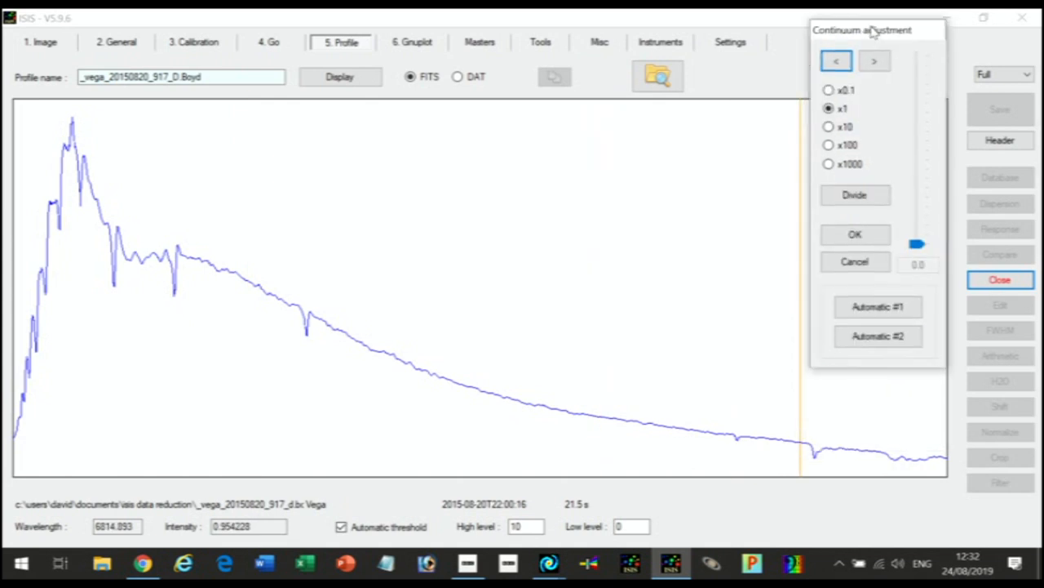
# Step: Bridge the response curve with straight segments across about 6835–7040, 7130–7370, 4770–4910 and 4270–4385 Å
pyautogui.click(803, 443)
pyautogui.click(857, 447)
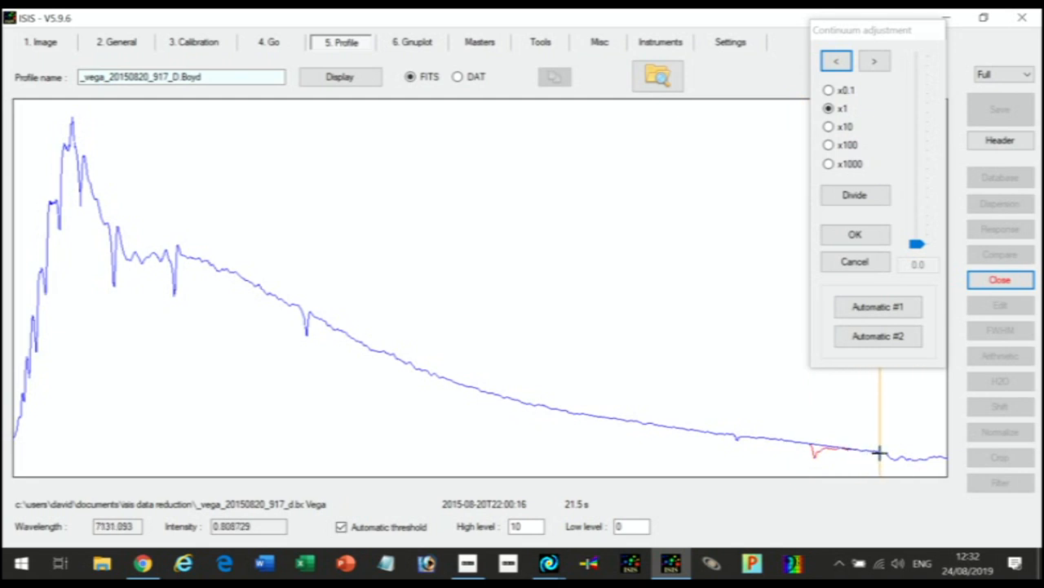
pyautogui.click(881, 453)
pyautogui.click(941, 457)
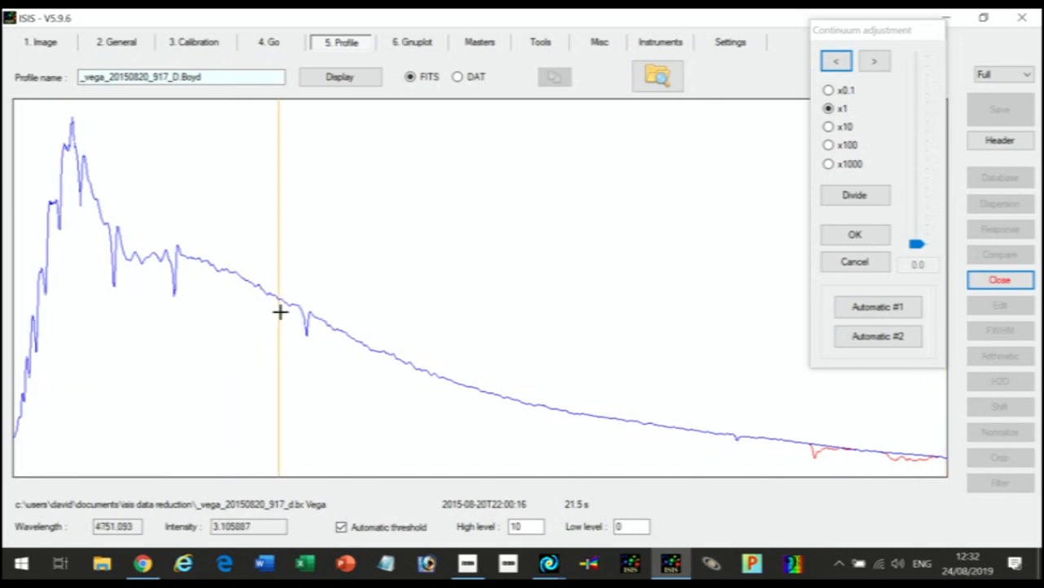
pyautogui.click(314, 318)
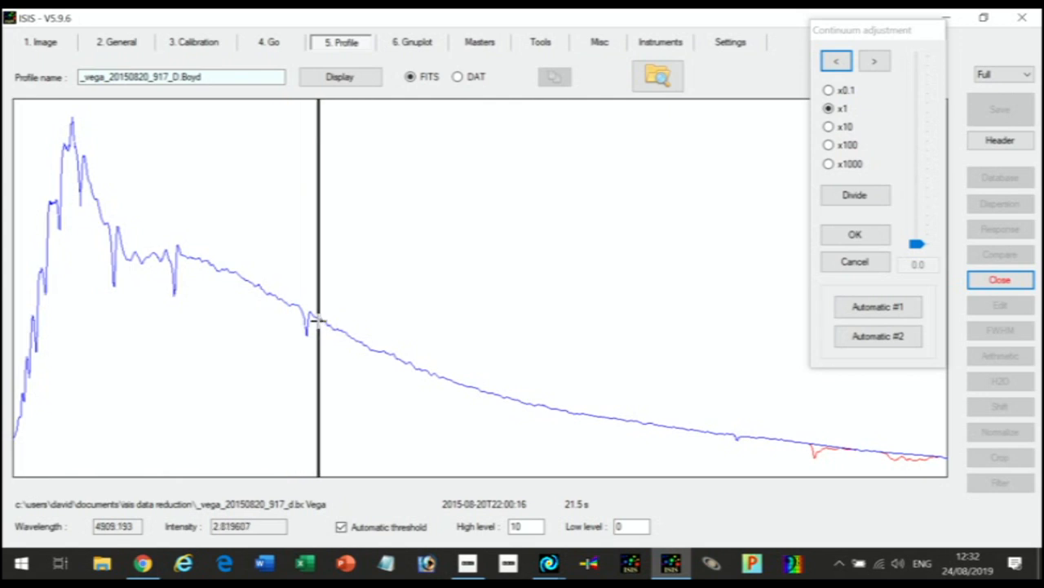
pyautogui.click(284, 302)
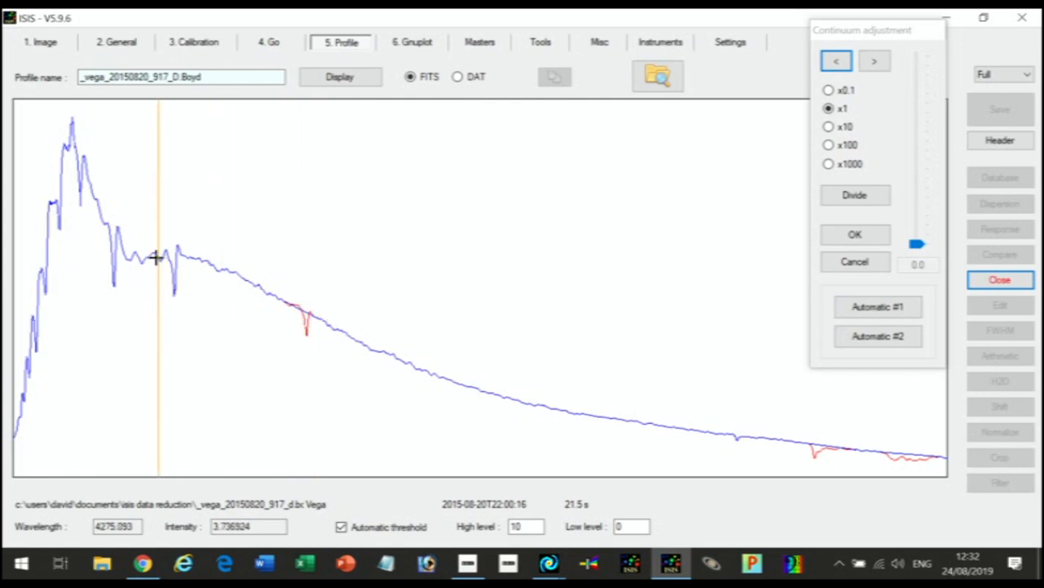
pyautogui.click(186, 258)
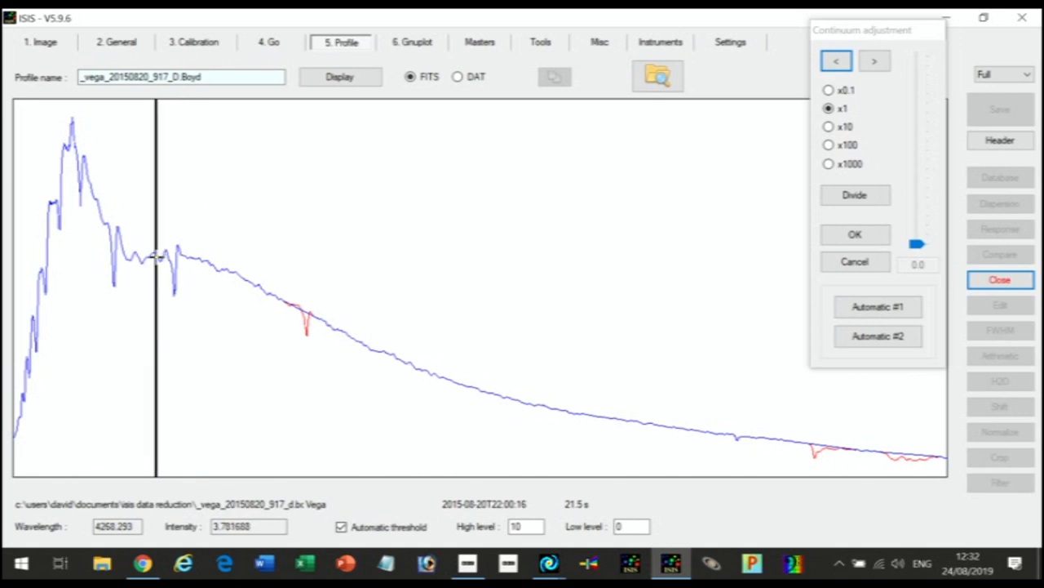
pyautogui.click(158, 258)
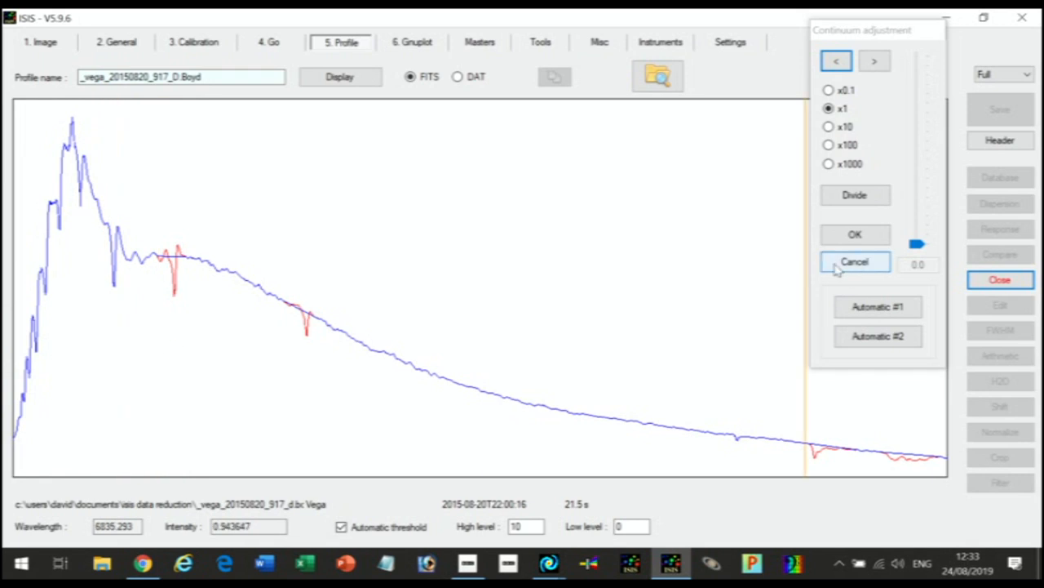
# Step: Smooth the response curve using the x100 multiplier and a continuum smoothing value of 900, and accept the fit
pyautogui.click(917, 243)
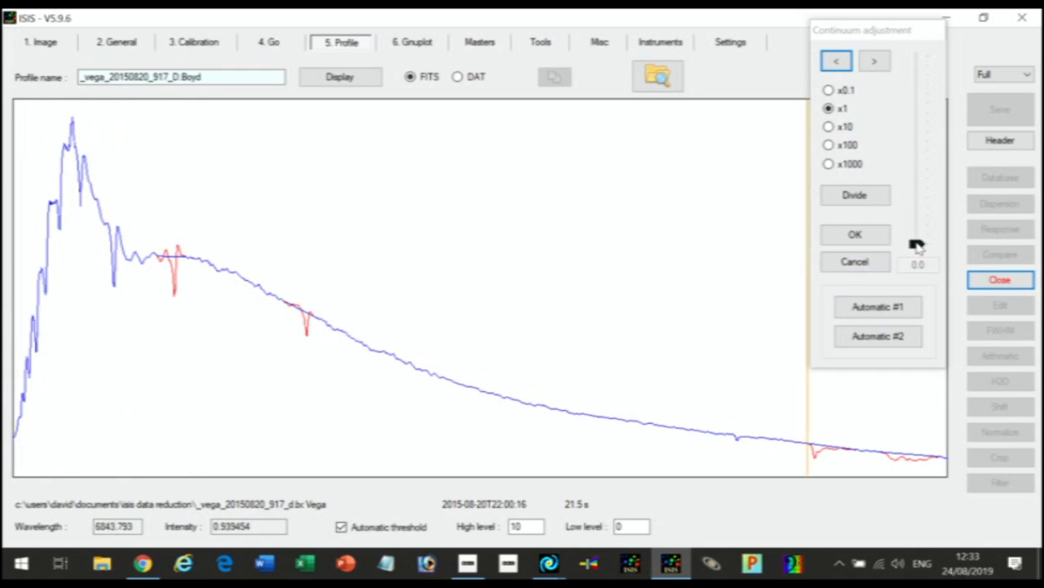
pyautogui.click(829, 127)
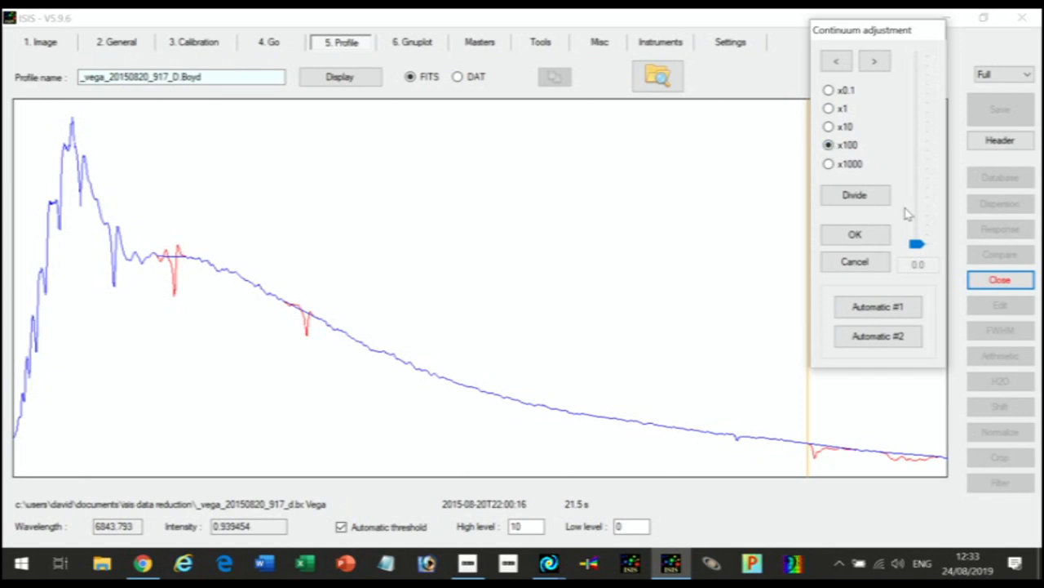
pyautogui.moveTo(917, 245)
pyautogui.mouseDown()
pyautogui.moveTo(922, 184)
pyautogui.moveTo(921, 237)
pyautogui.moveTo(918, 227)
pyautogui.mouseUp()
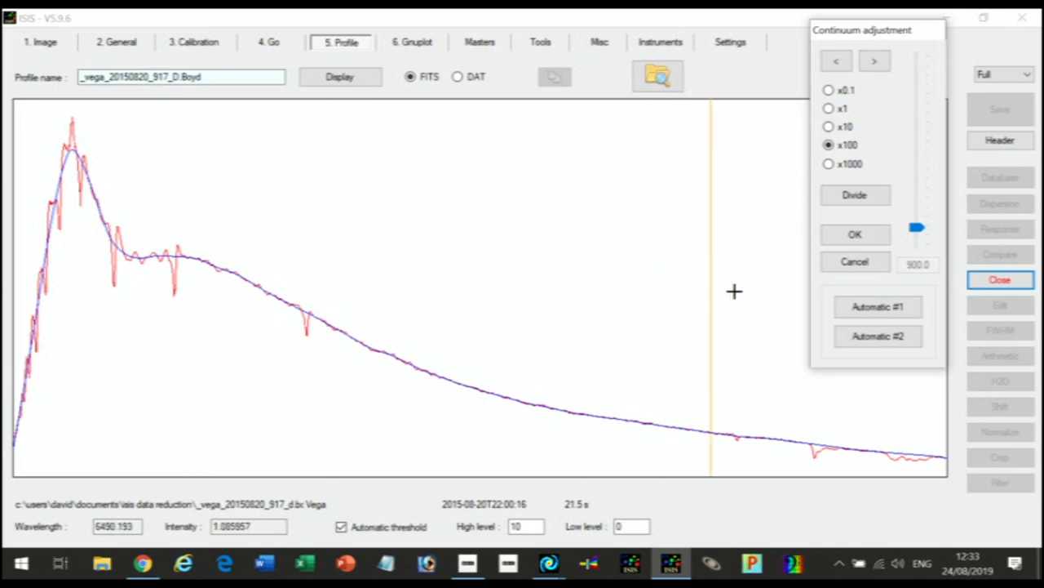
pyautogui.click(855, 236)
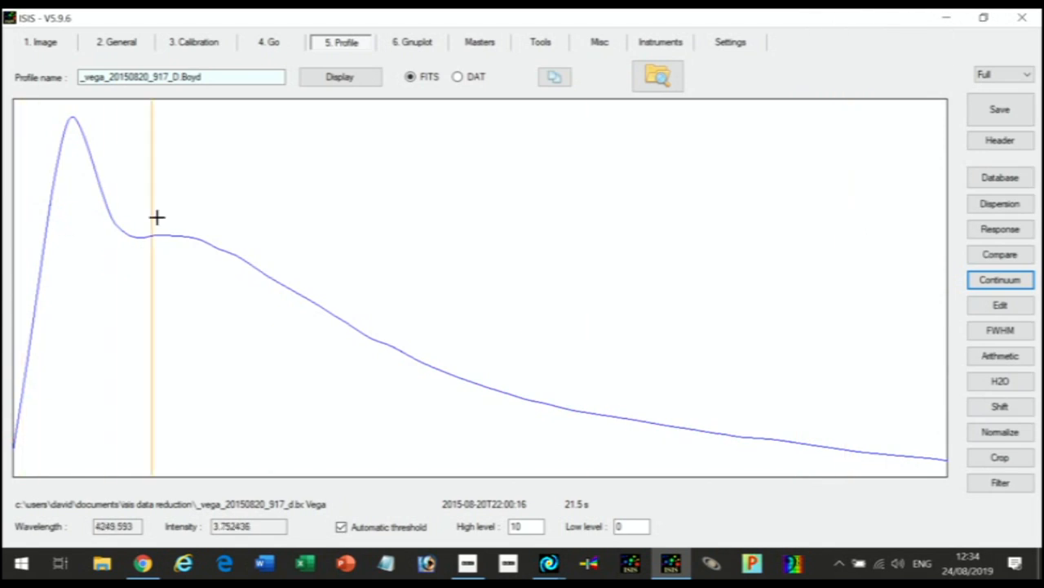
# Step: Save the smoothed curve as a FITS profile named response
pyautogui.click(998, 112)
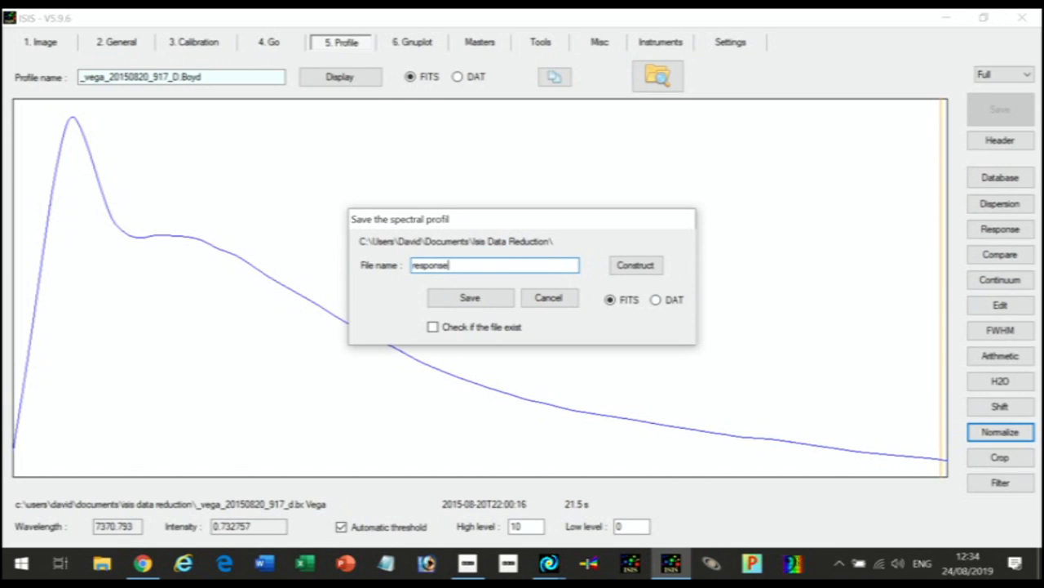
pyautogui.moveTo(463, 266); pyautogui.dragTo(380, 261)
pyautogui.click(472, 299)
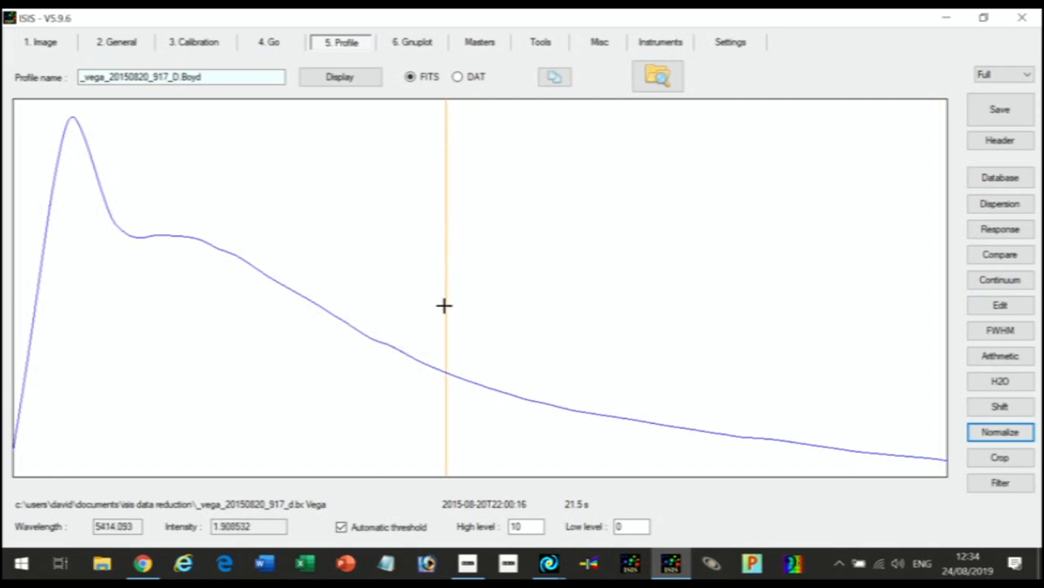
# Step: Set the instrumental responsivity file to response in the general processing parameters
pyautogui.click(117, 44)
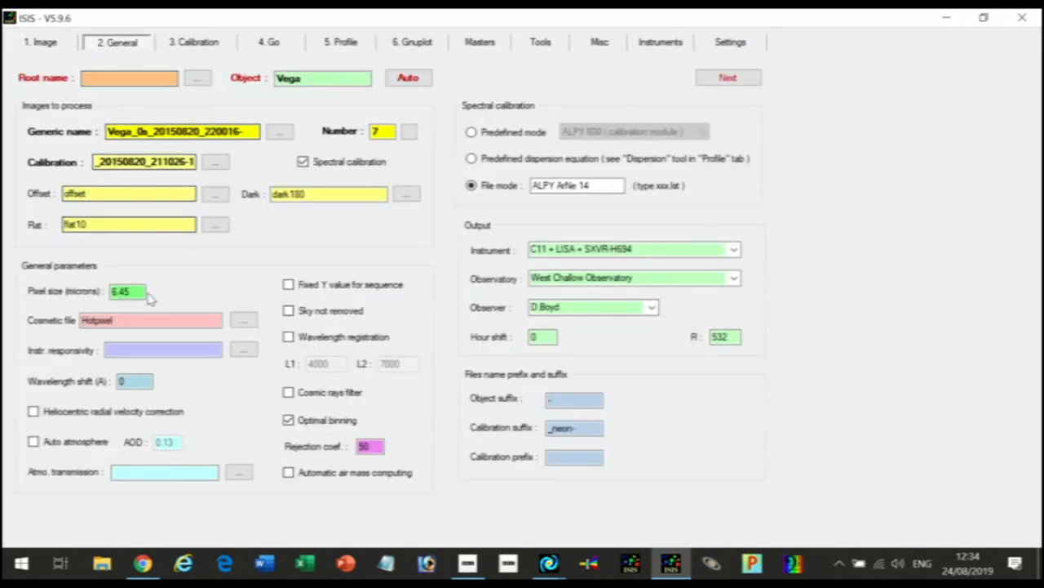
pyautogui.click(116, 348)
pyautogui.write('response')
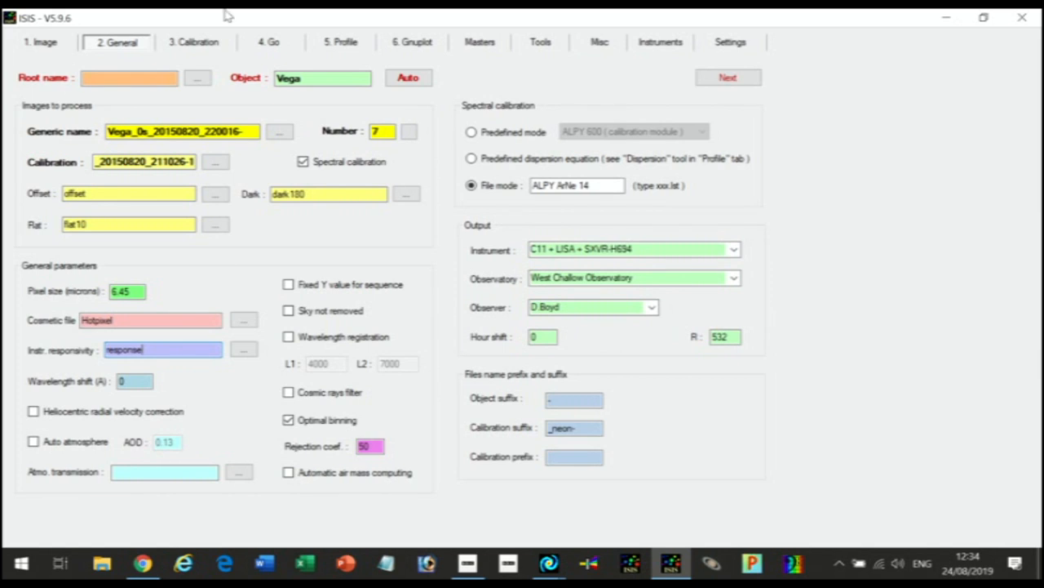
# Step: Reprocess the Vega images with the instrumental response applied and display the corrected spectral profile
pyautogui.click(274, 45)
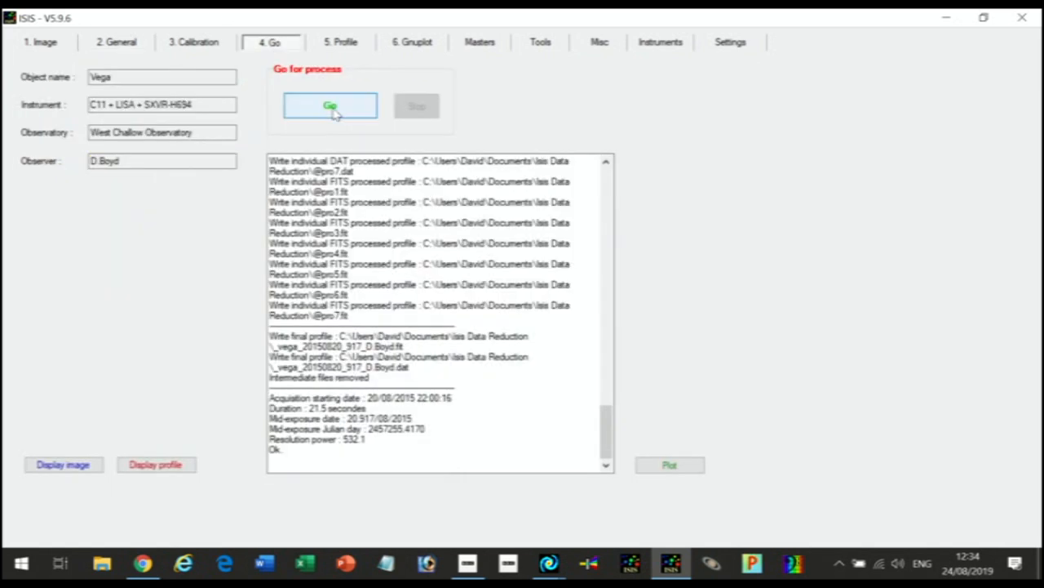
pyautogui.click(332, 107)
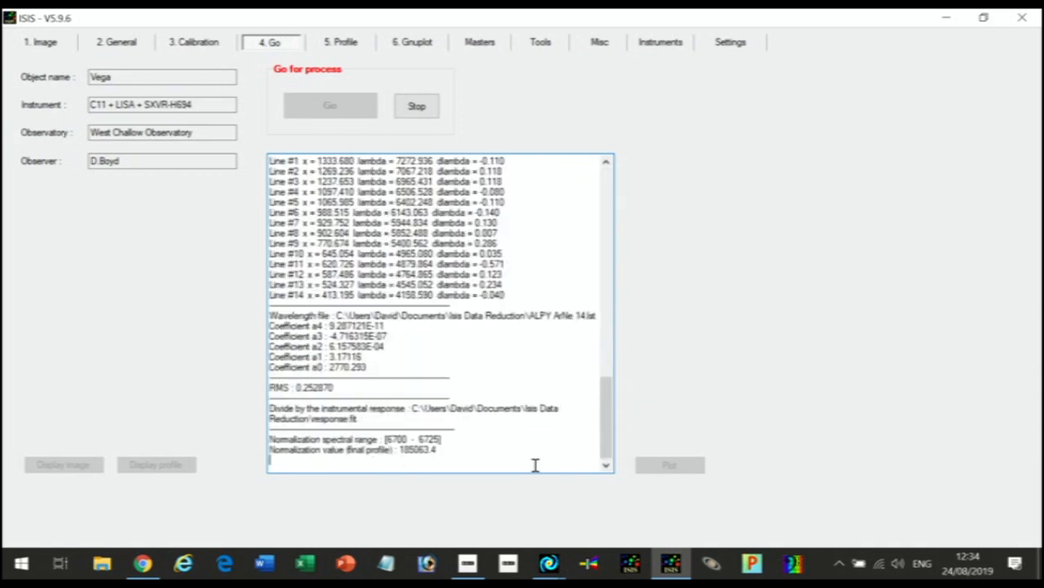
pyautogui.click(167, 465)
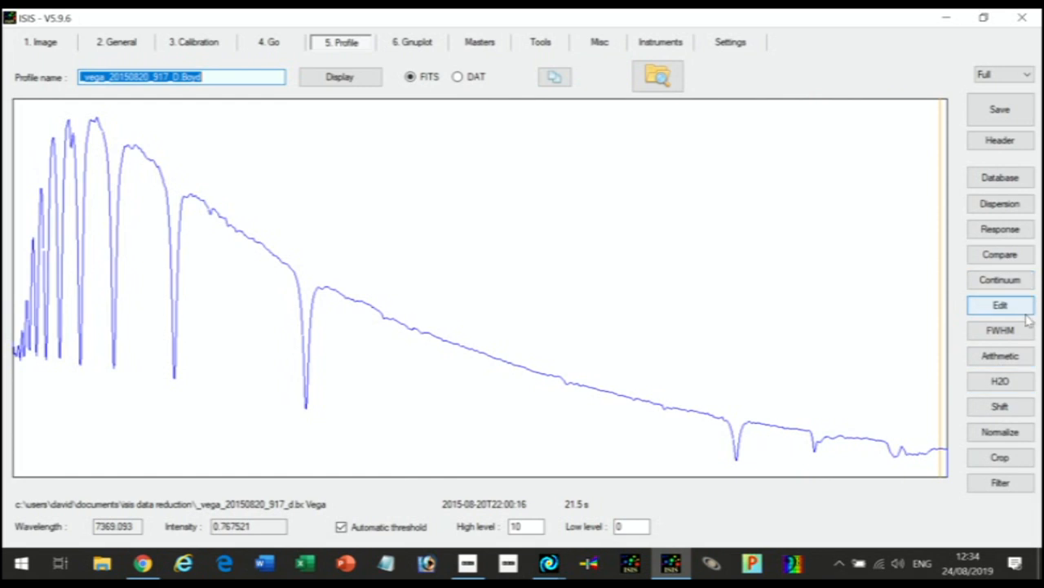
# Step: Compare the corrected Vega profile with the c:\isis_data\vega spectrum, examine the blue end at x 2.00, restore the Full scale and close the comparison
pyautogui.click(1001, 255)
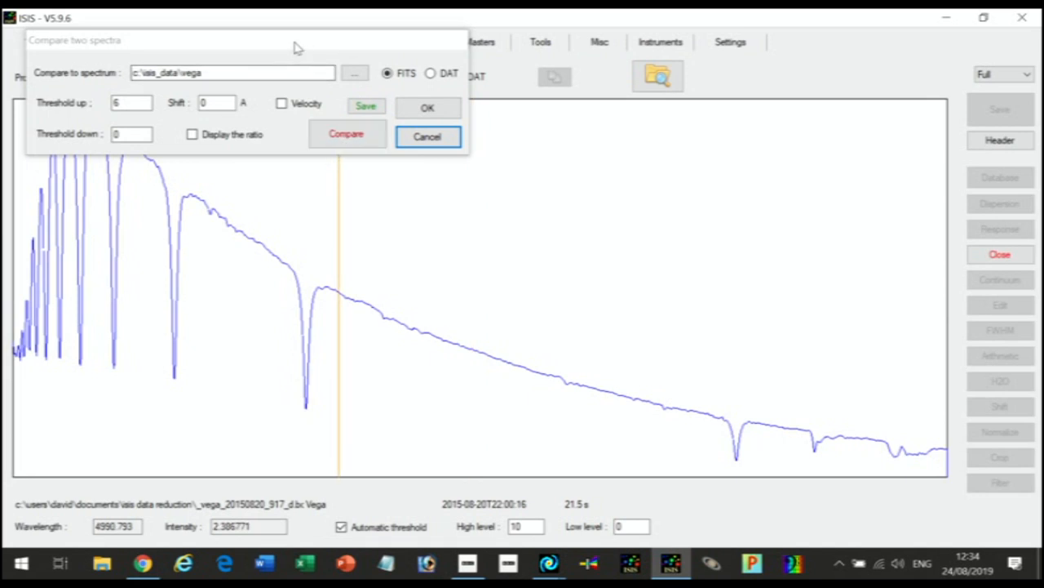
pyautogui.moveTo(297, 47); pyautogui.dragTo(605, 38)
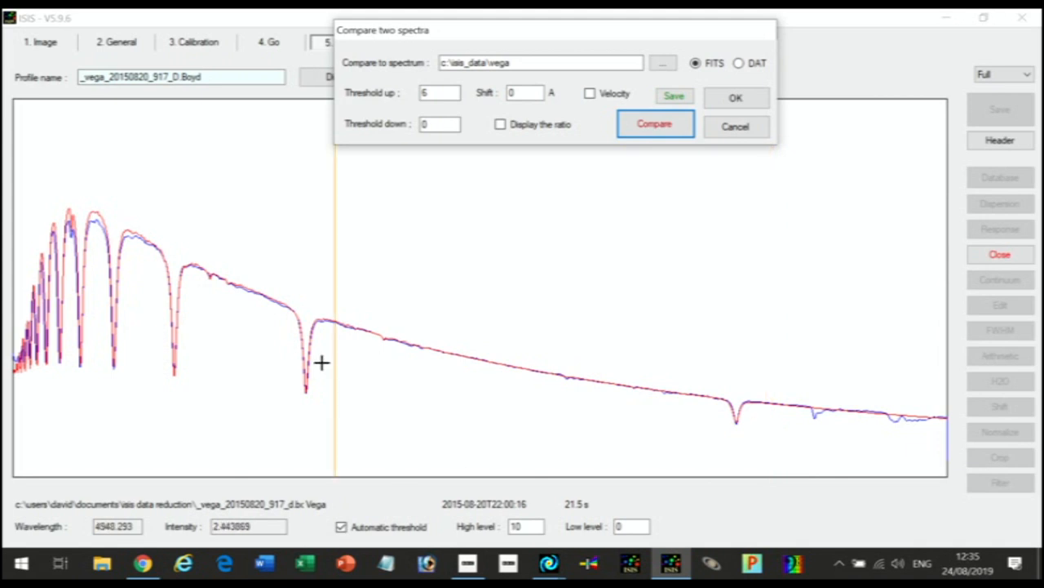
pyautogui.click(1027, 75)
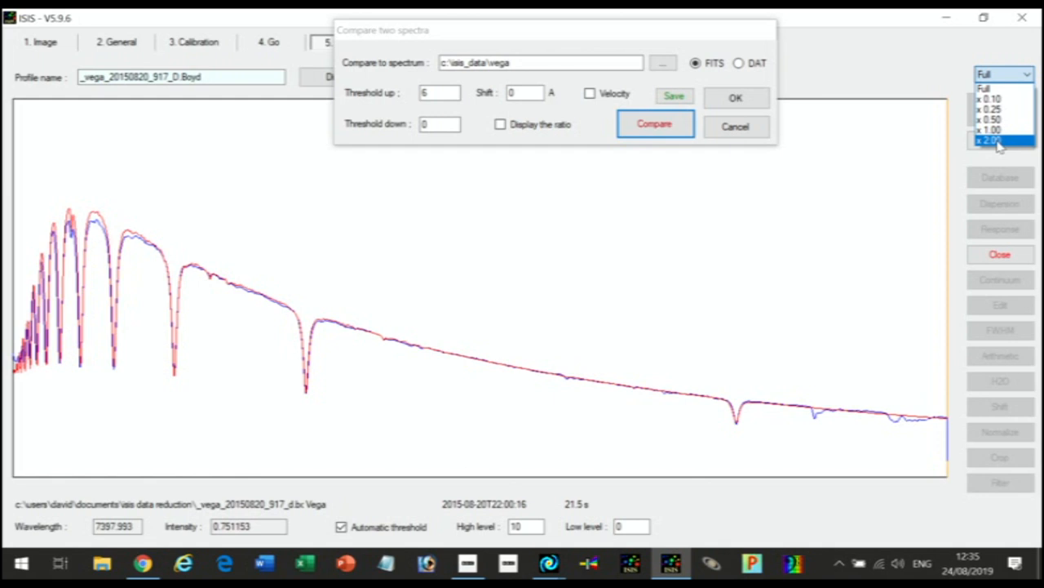
pyautogui.click(991, 140)
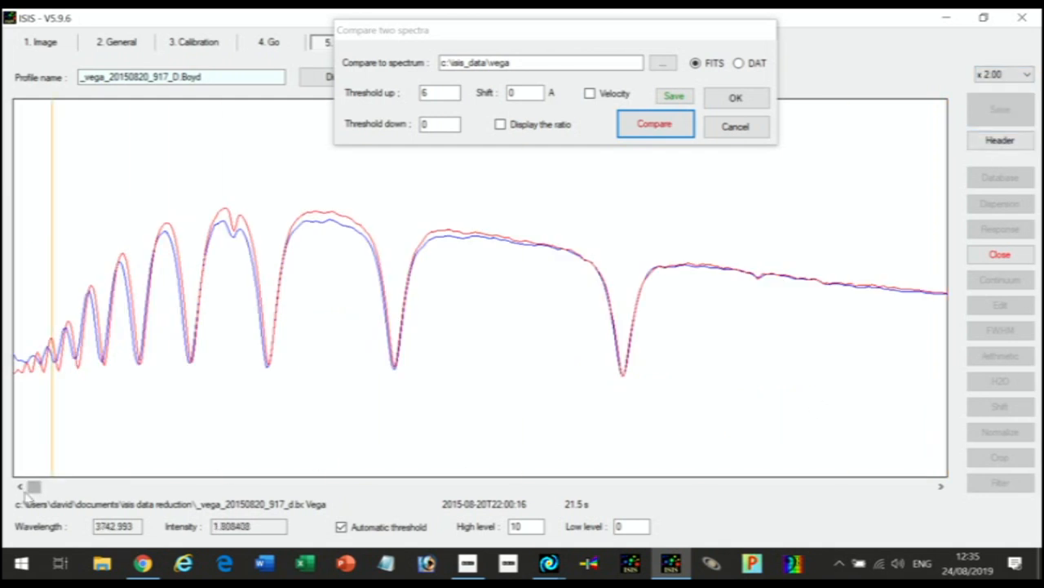
pyautogui.moveTo(34, 488)
pyautogui.mouseDown()
pyautogui.moveTo(796, 493)
pyautogui.moveTo(29, 490)
pyautogui.mouseUp()
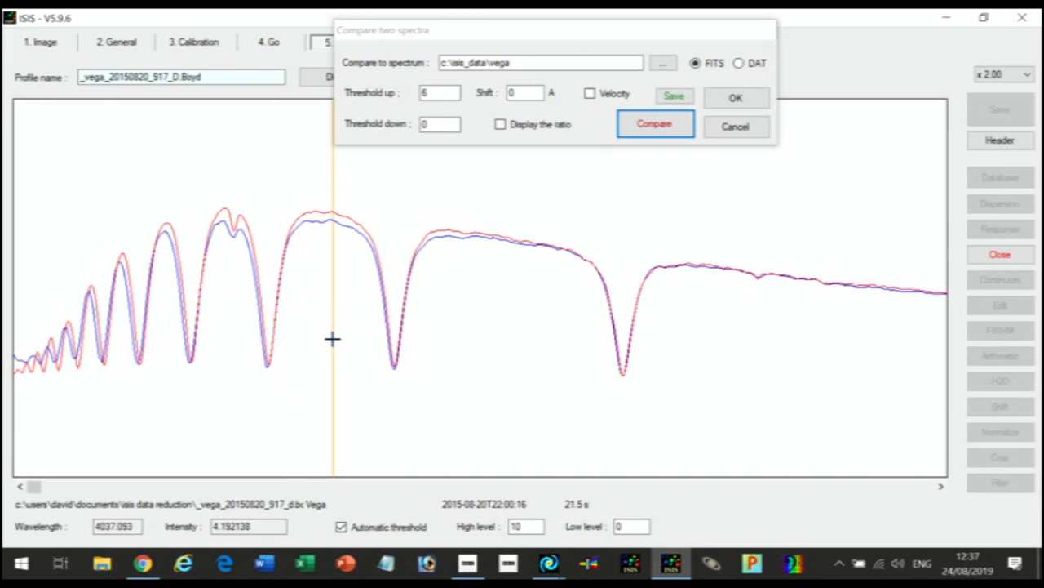
pyautogui.click(1027, 74)
pyautogui.click(996, 86)
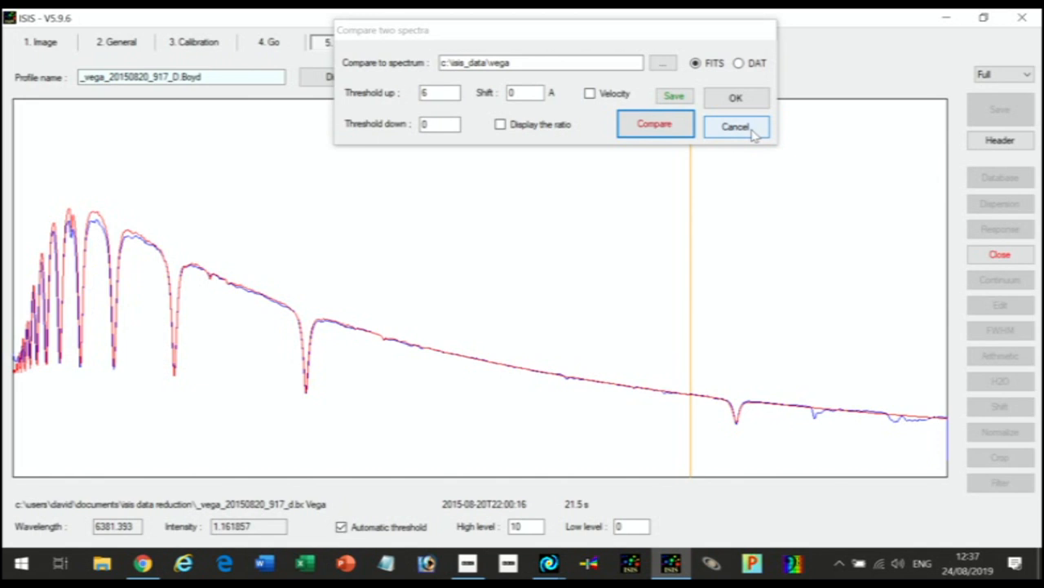
pyautogui.click(736, 98)
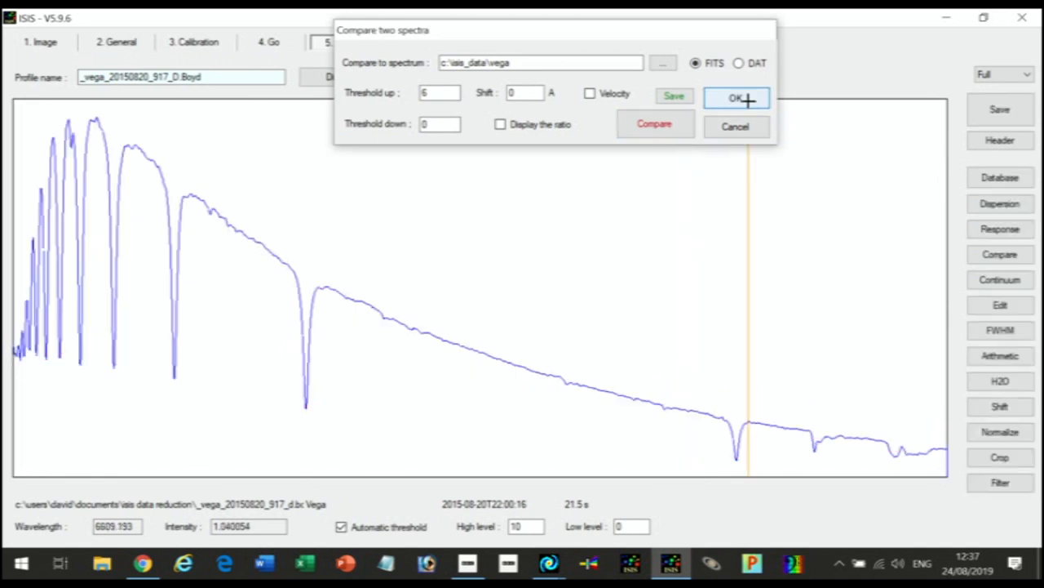
# Step: Switch to File Explorer and look through the processed and raw files in the Isis Data Reduction folder under Documents
pyautogui.click(120, 44)
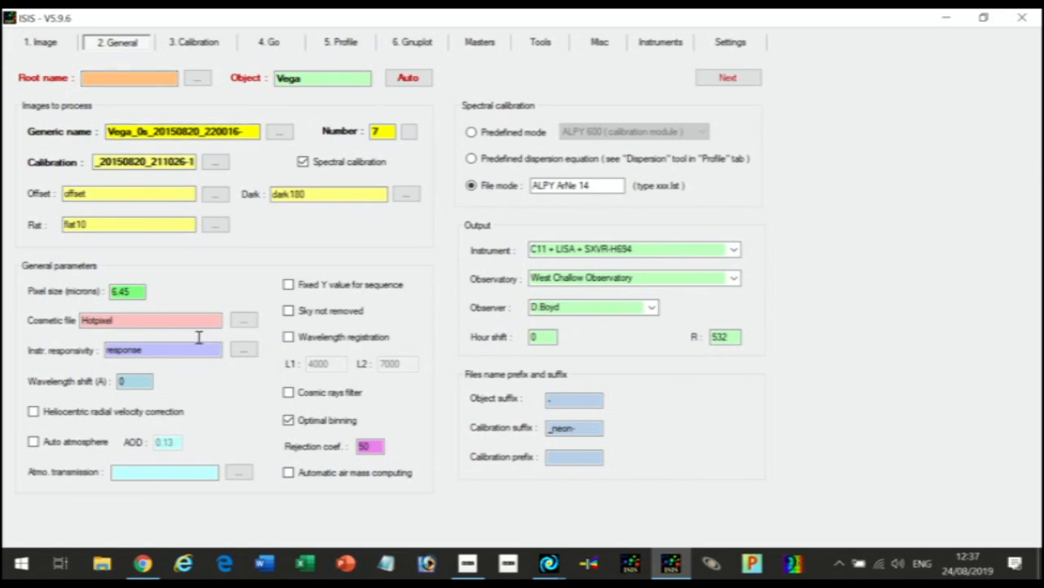
pyautogui.click(101, 569)
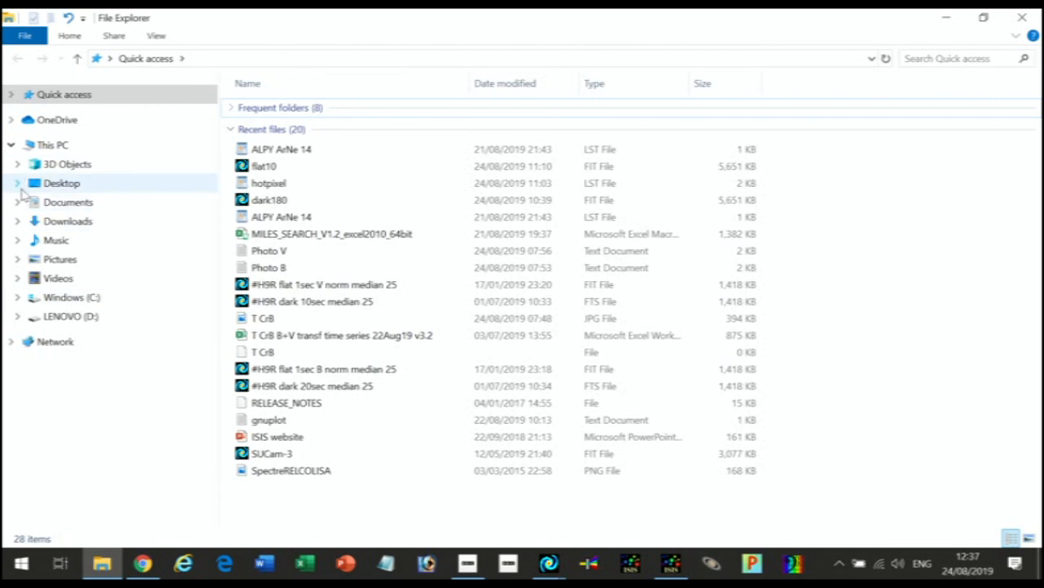
pyautogui.click(17, 201)
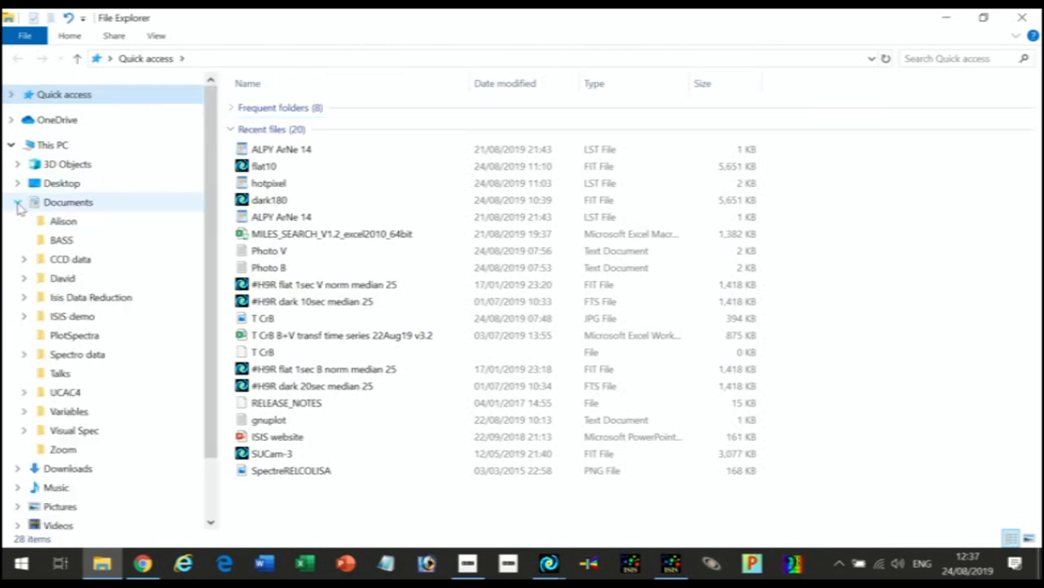
pyautogui.click(116, 299)
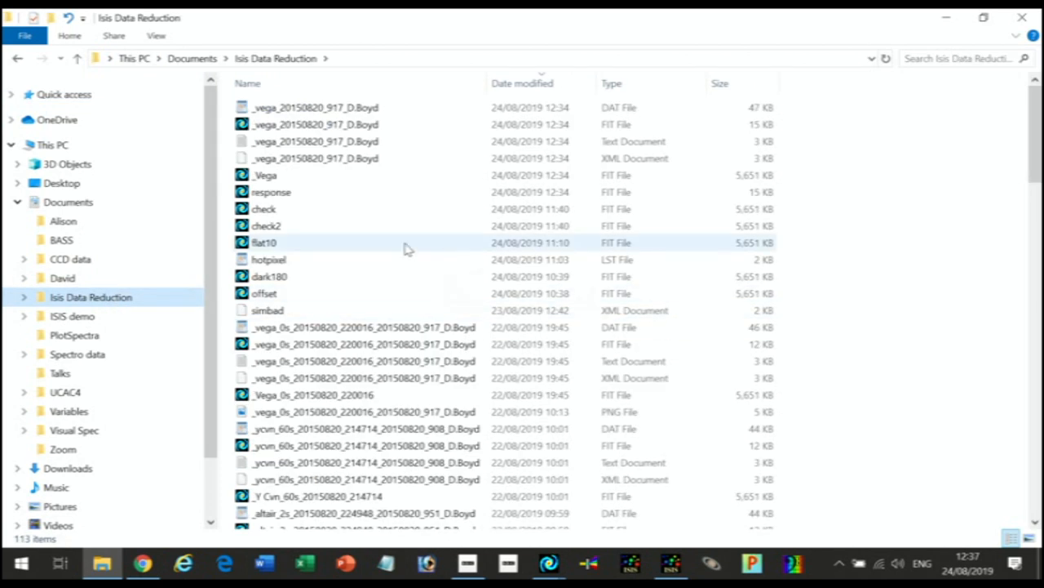
pyautogui.scroll(-9, 408, 241)
pyautogui.scroll(4, 414, 227)
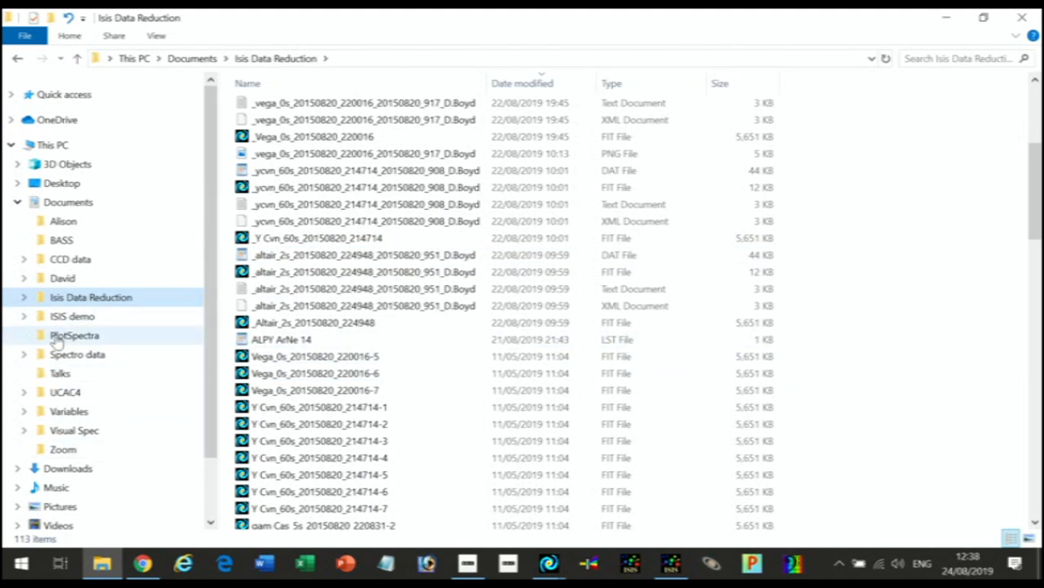
pyautogui.scroll(-2, 61, 469)
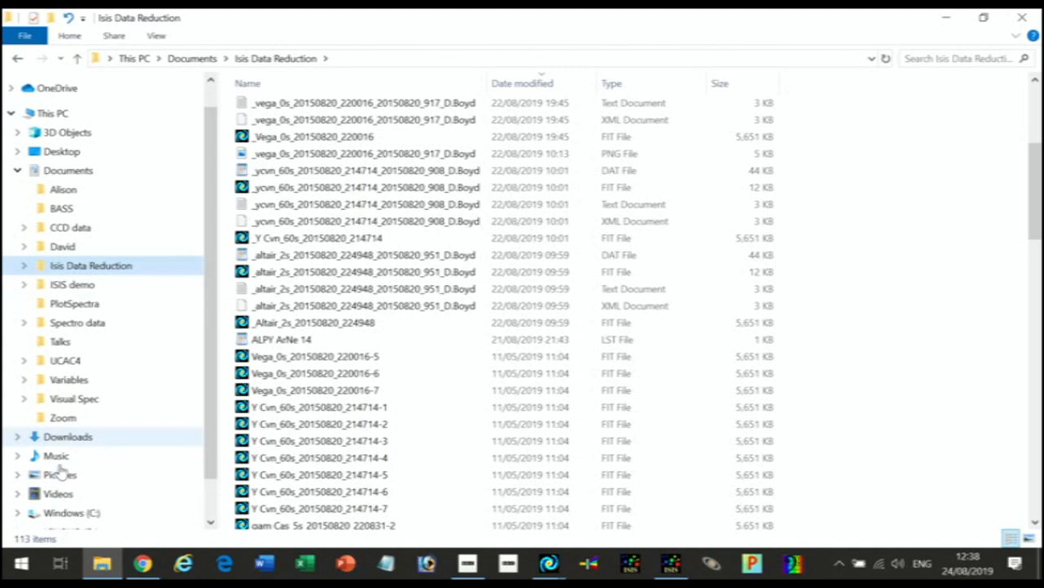
pyautogui.scroll(-3, 61, 467)
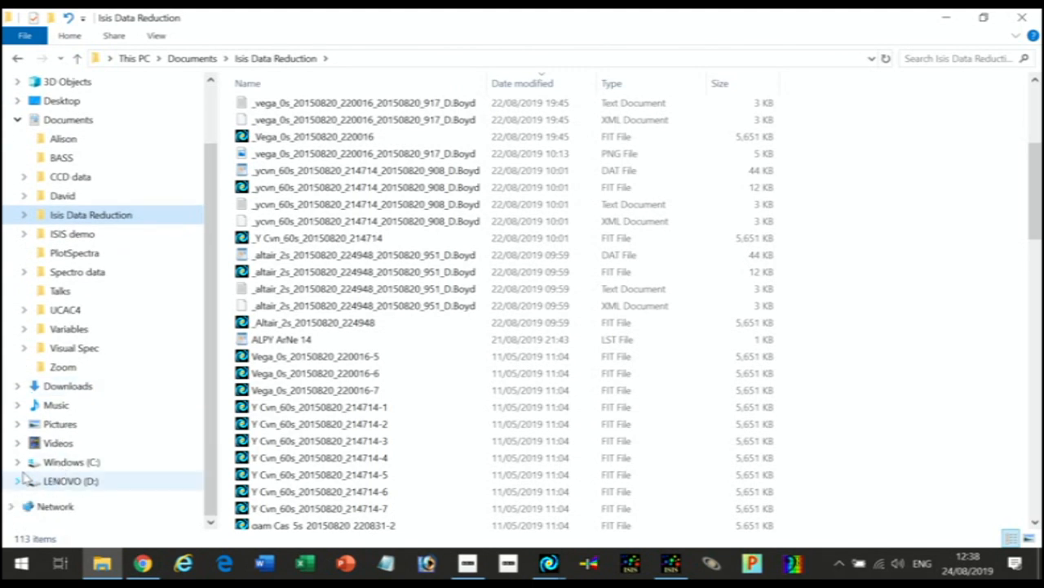
# Step: Switch back to ISIS and review the Vega profile, the spectrum comparison settings, the calibration image and the general processing parameters
pyautogui.click(671, 563)
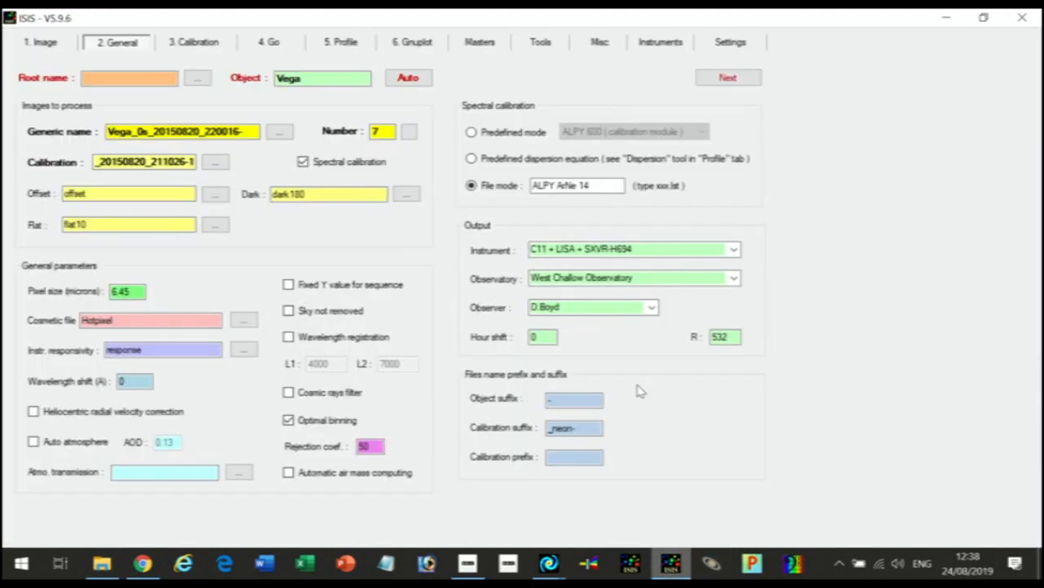
pyautogui.click(347, 45)
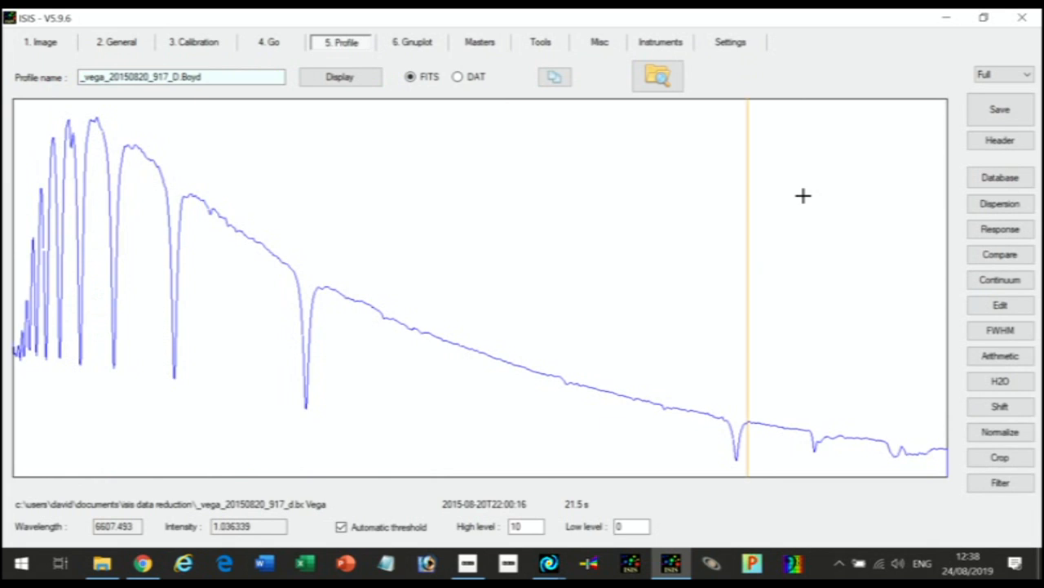
pyautogui.click(1000, 255)
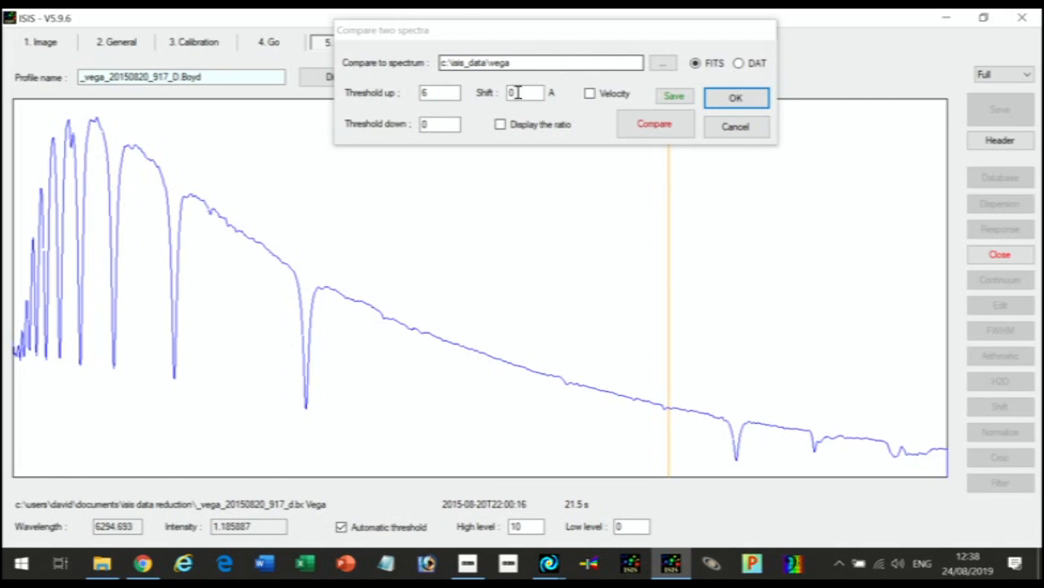
pyautogui.click(194, 44)
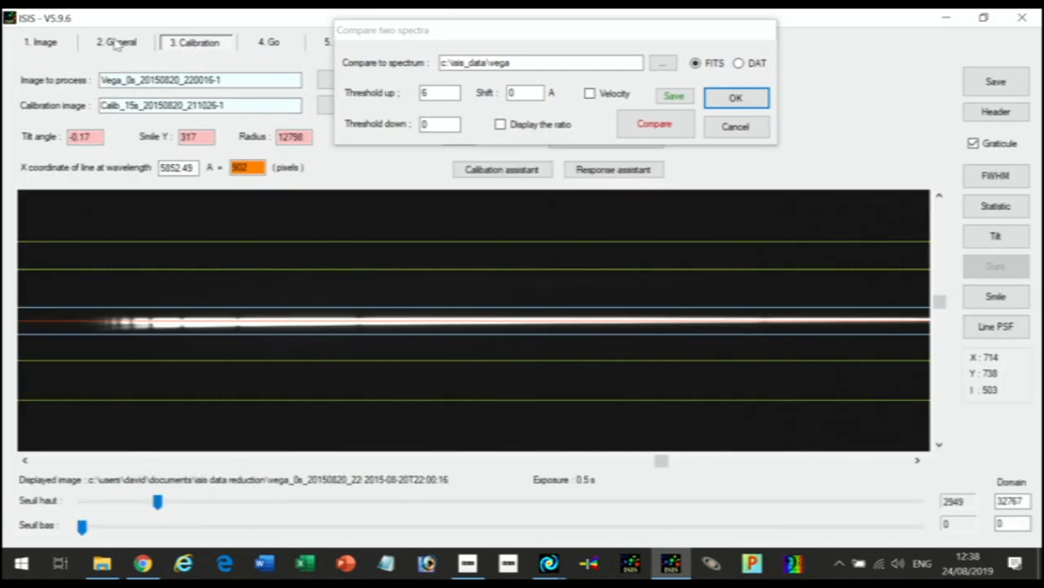
pyautogui.click(117, 45)
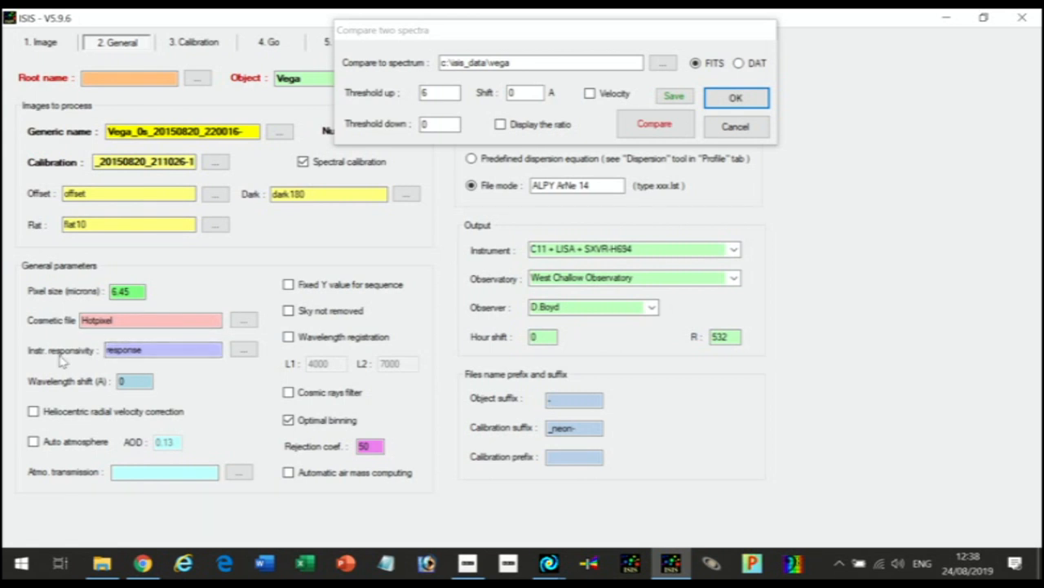
pyautogui.doubleClick(123, 385)
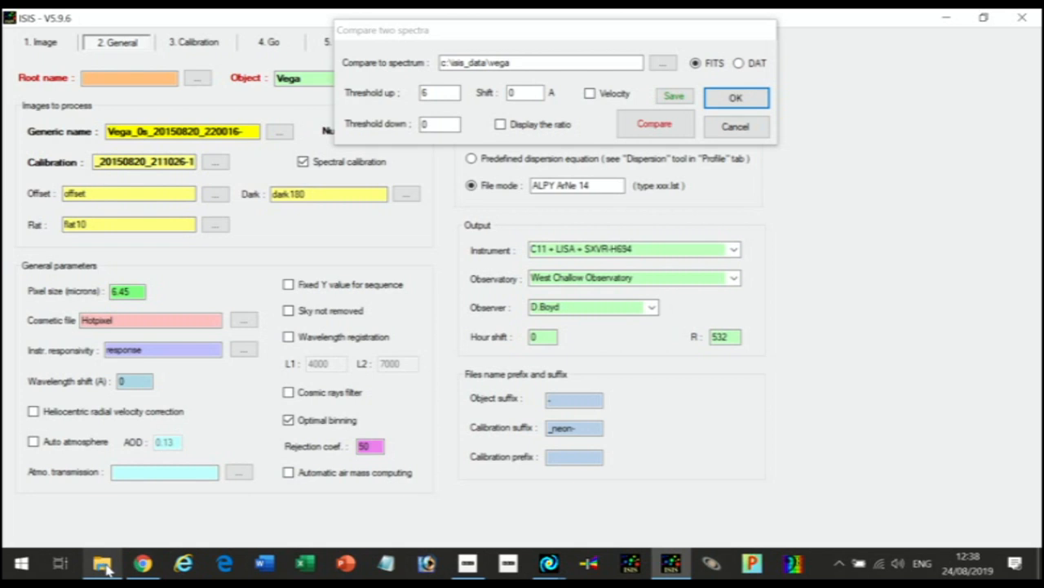
# Step: In File Explorer, browse the Isis Data Reduction folder for the Altair_2s_20150820_224948 image series and examine its file naming
pyautogui.moveTo(106, 569)
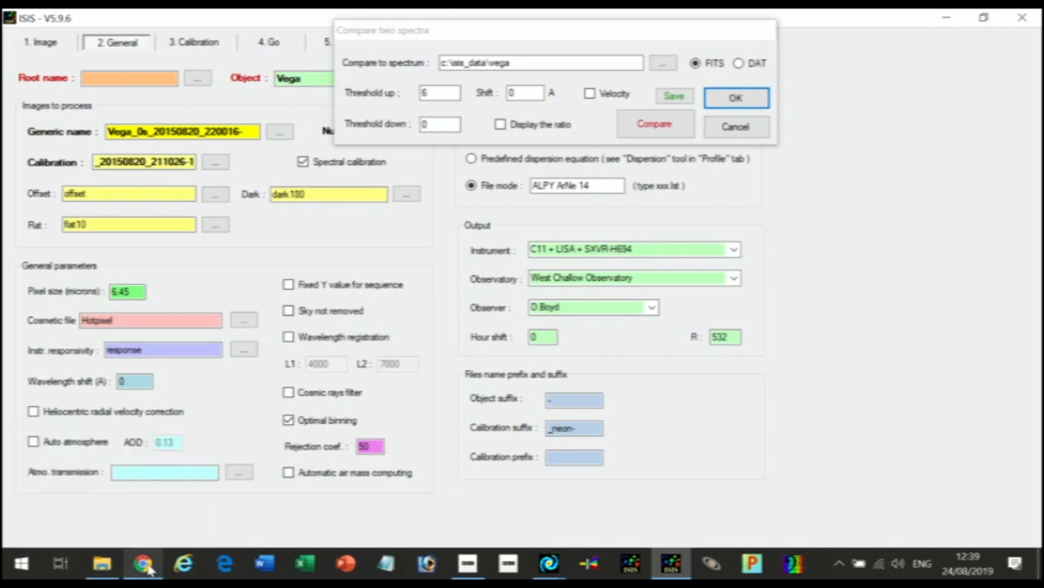
pyautogui.click(104, 569)
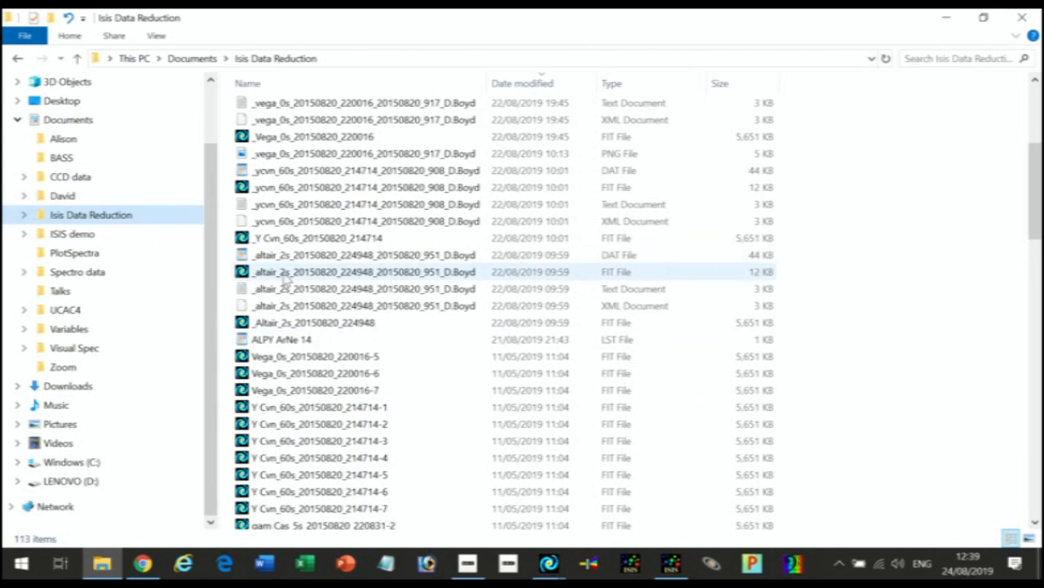
pyautogui.click(268, 259)
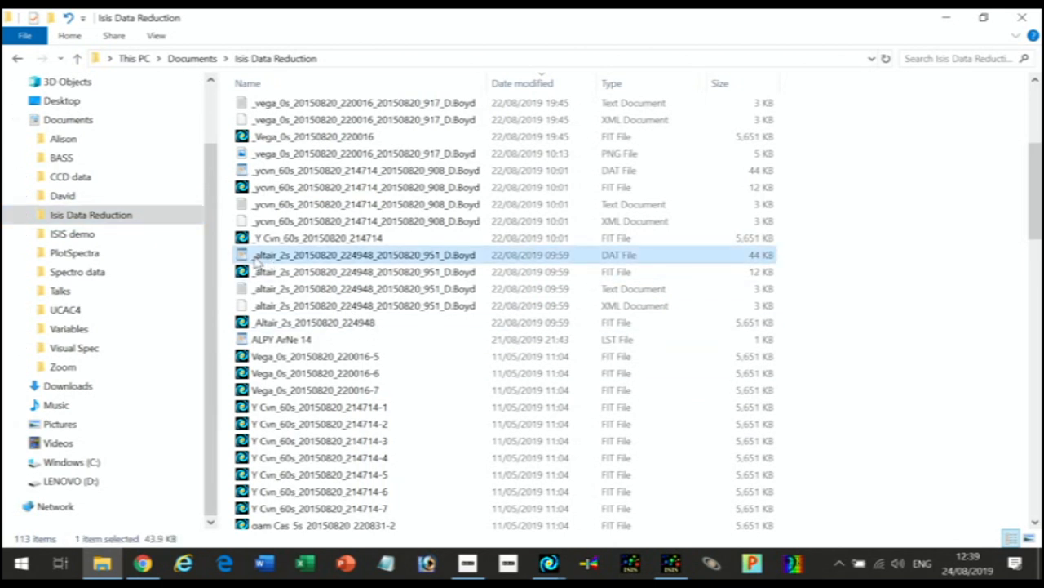
pyautogui.click(258, 258)
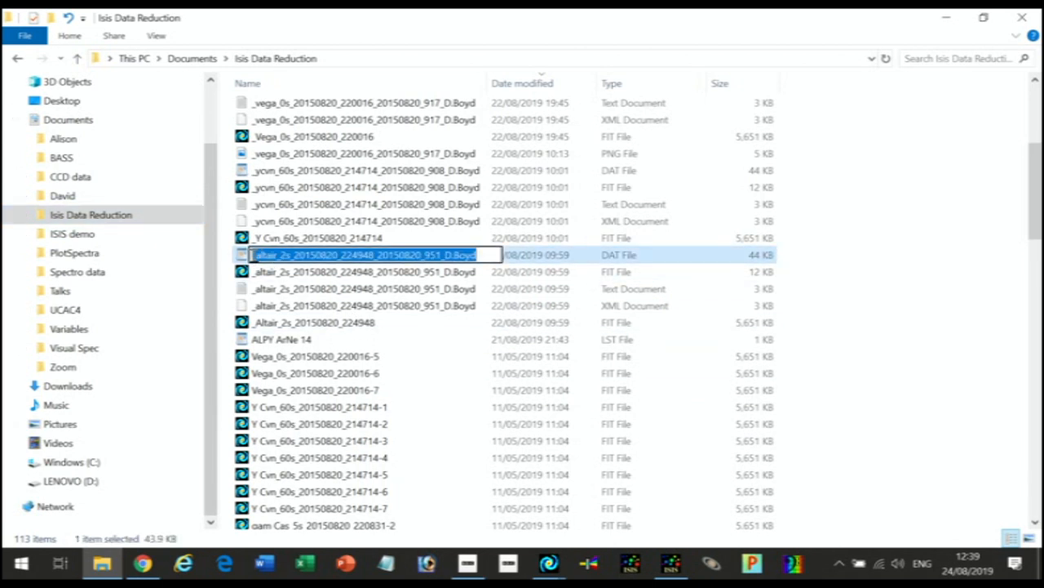
pyautogui.moveTo(253, 255); pyautogui.dragTo(363, 257)
pyautogui.scroll(-4, 424, 370)
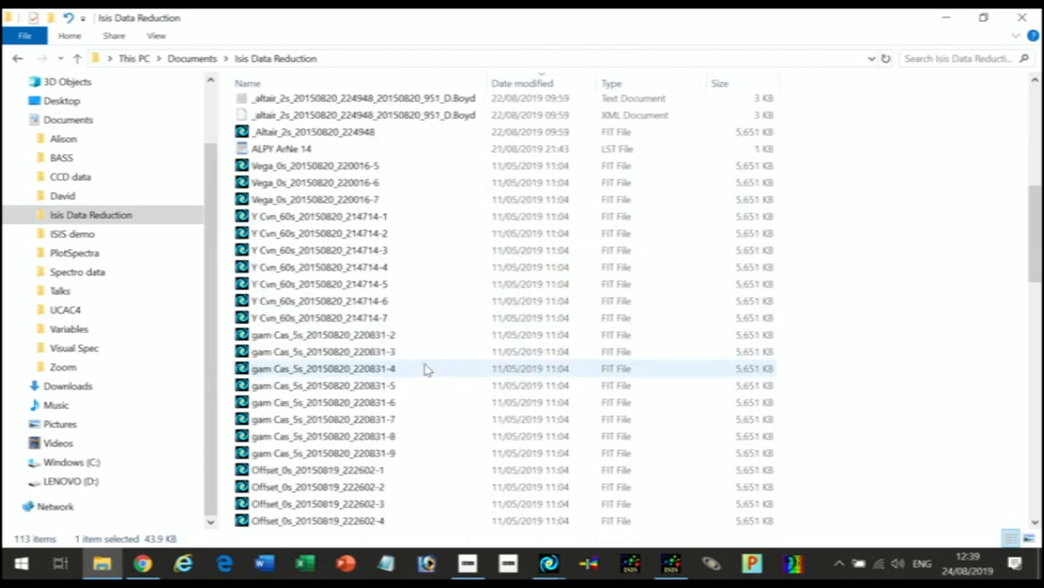
pyautogui.scroll(-20, 425, 370)
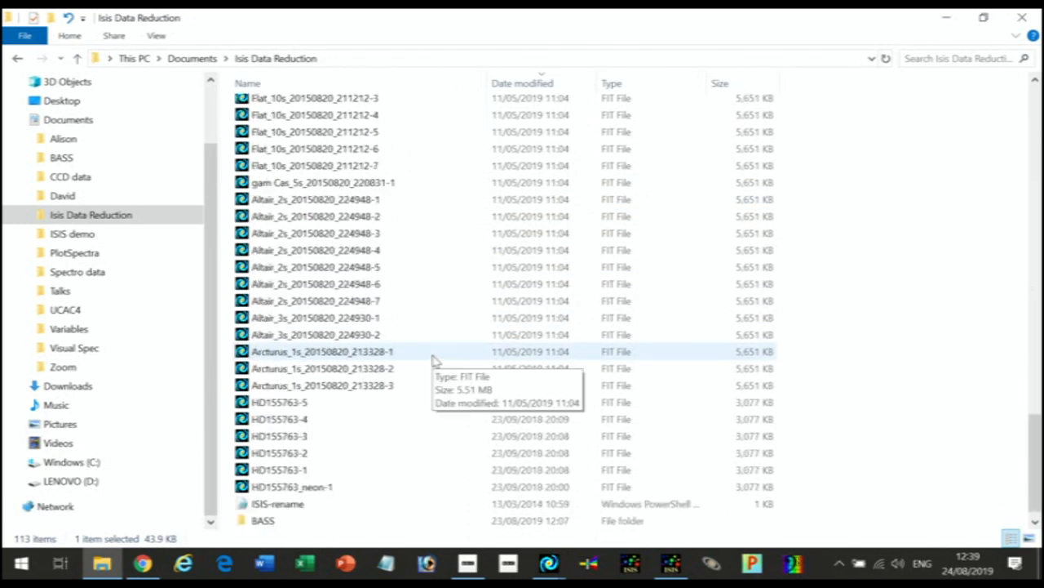
pyautogui.click(306, 201)
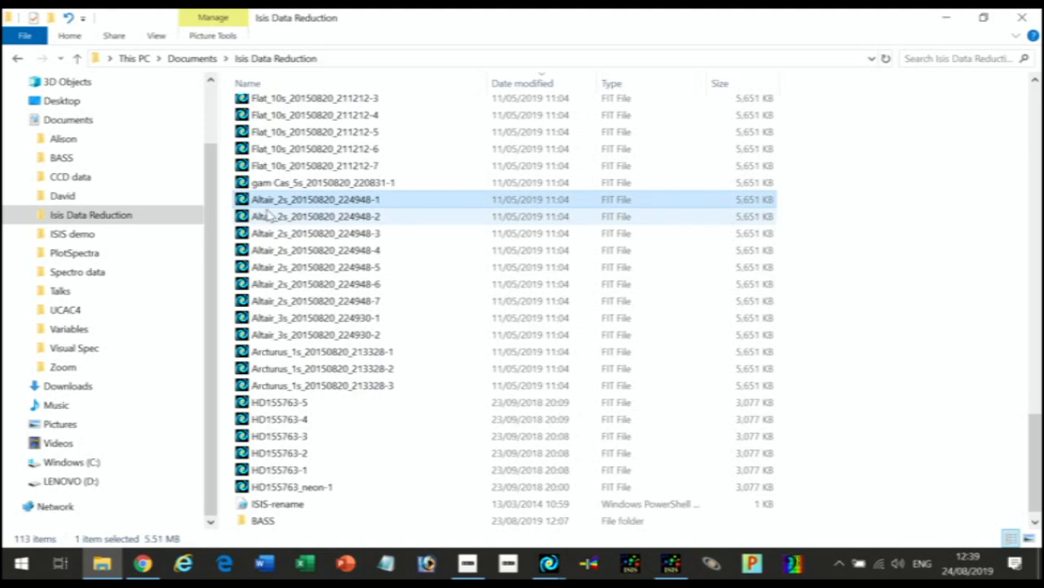
pyautogui.click(255, 204)
pyautogui.moveTo(253, 200); pyautogui.dragTo(382, 199)
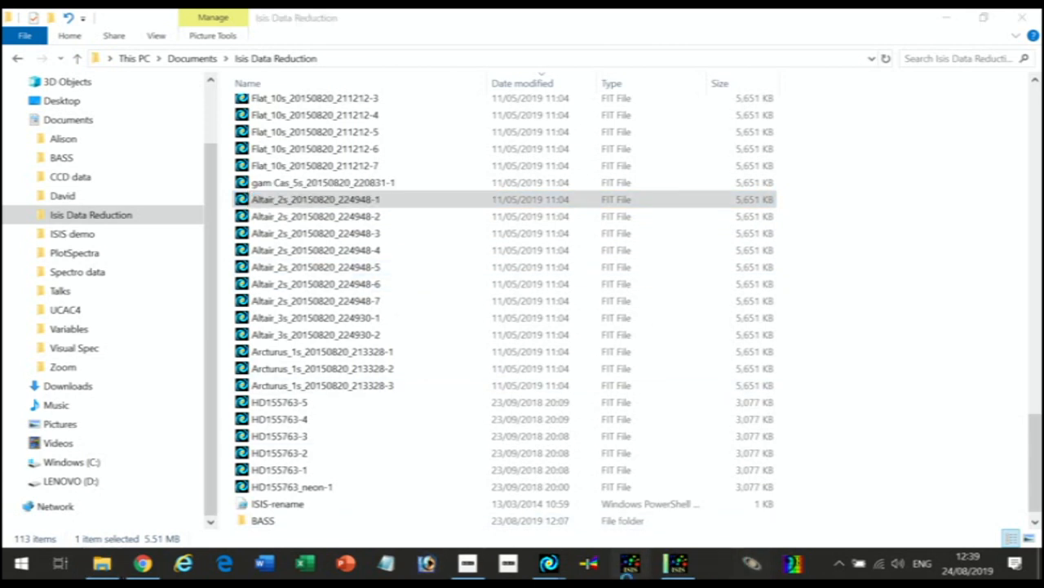
# Step: Return to ISIS and cancel the open comparison of two spectra
pyautogui.click(669, 566)
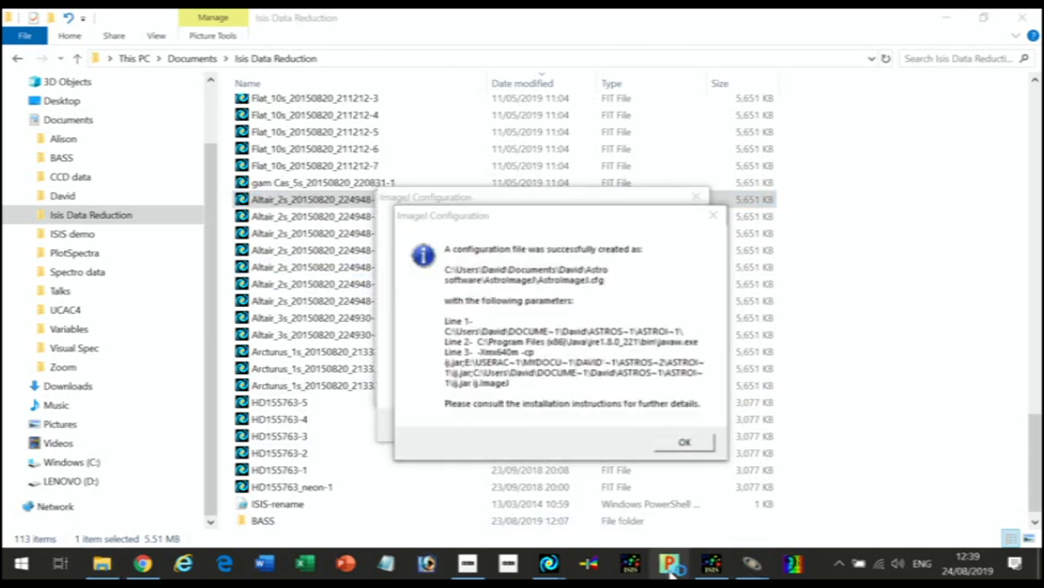
pyautogui.click(698, 445)
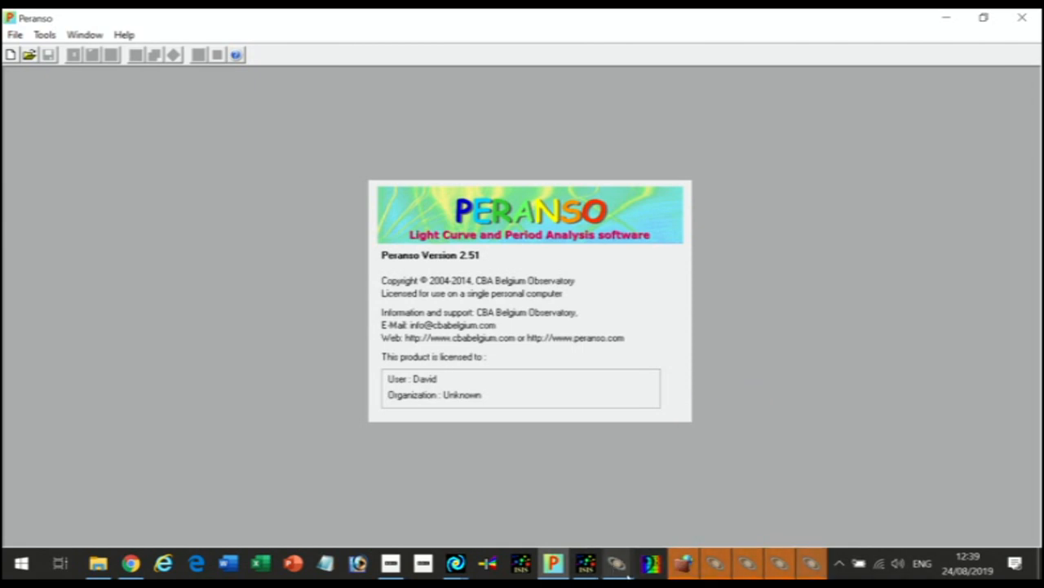
pyautogui.click(589, 569)
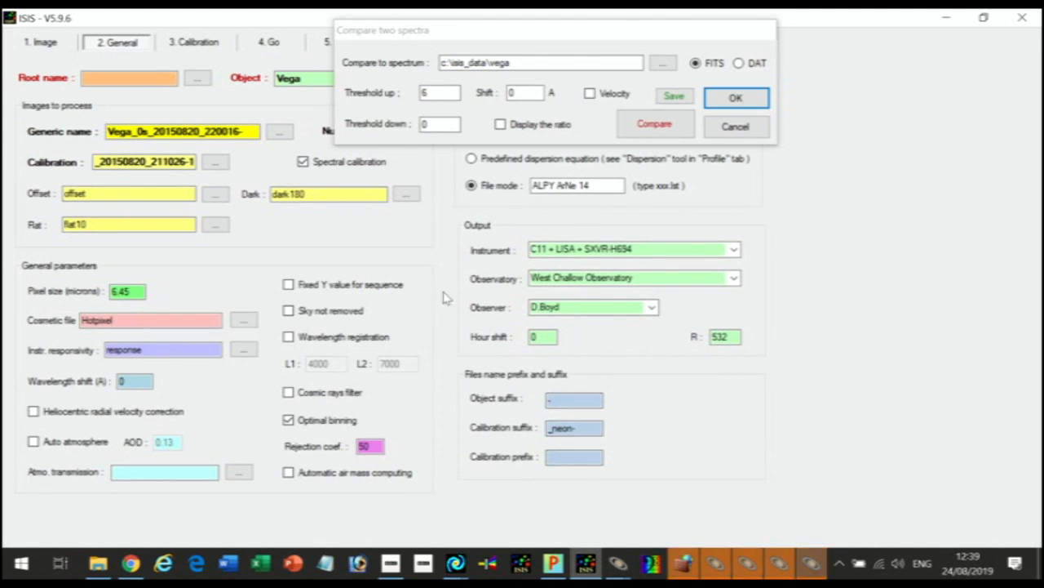
pyautogui.click(725, 133)
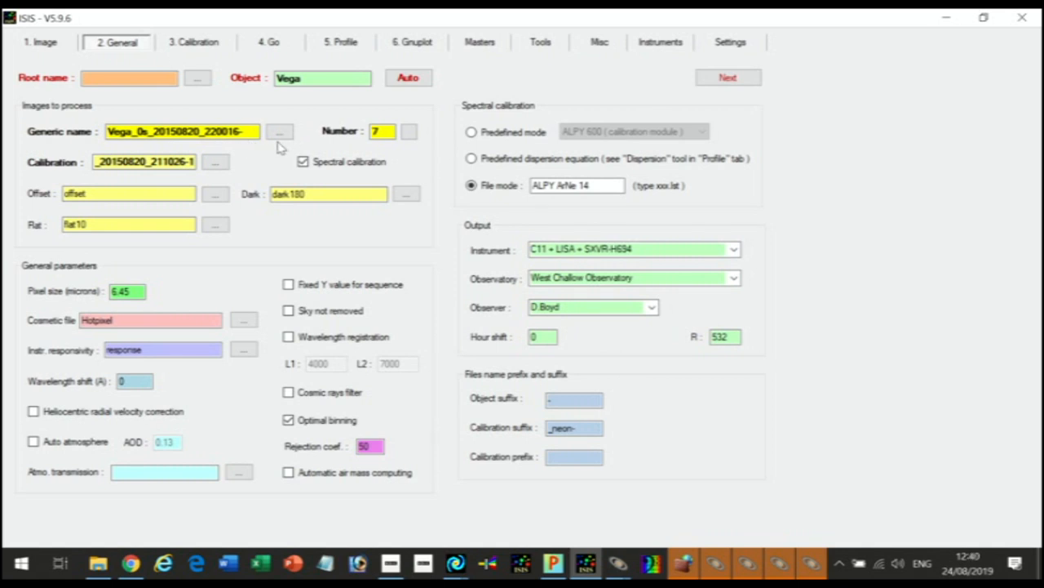
# Step: Load the image Altair_2s_20150820_224948-1 and pass its series to the general processing parameters
pyautogui.click(37, 47)
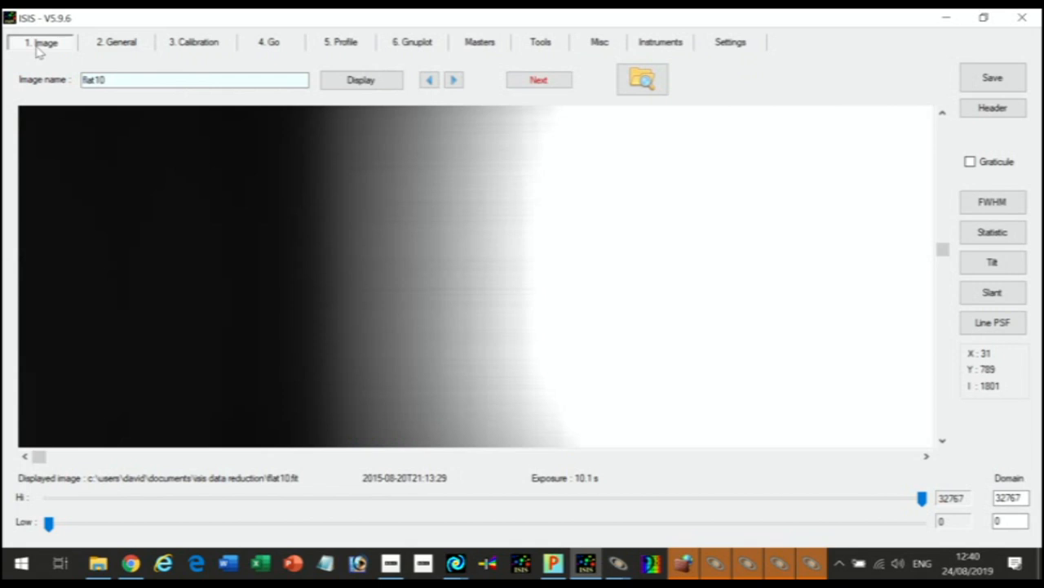
pyautogui.click(539, 80)
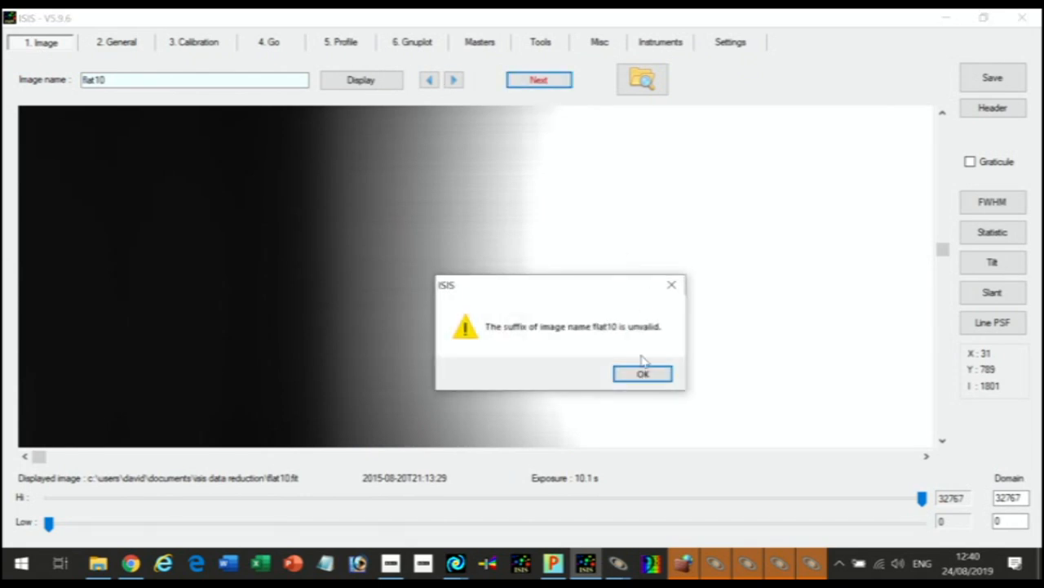
pyautogui.click(642, 372)
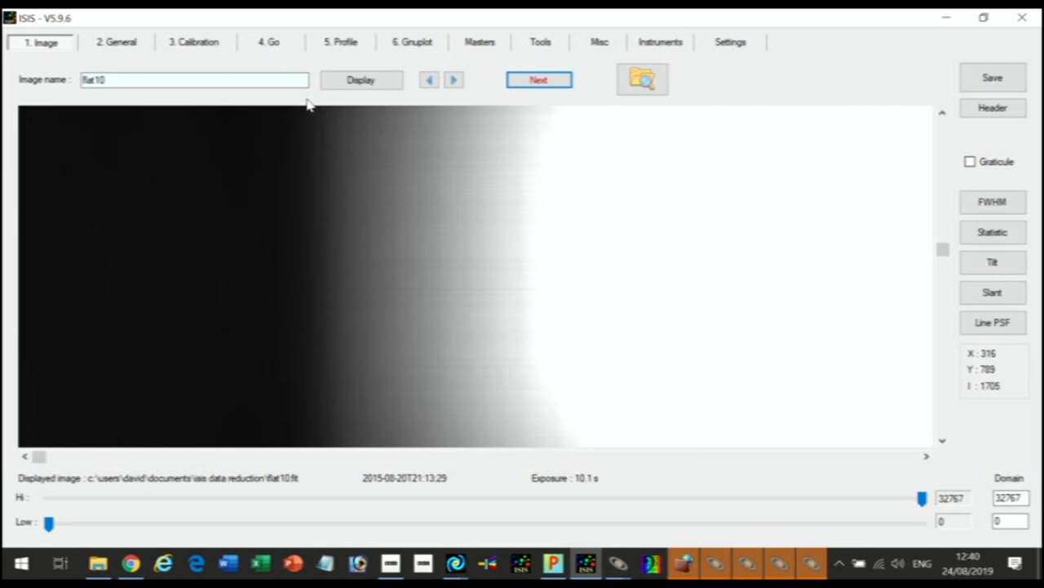
pyautogui.click(640, 81)
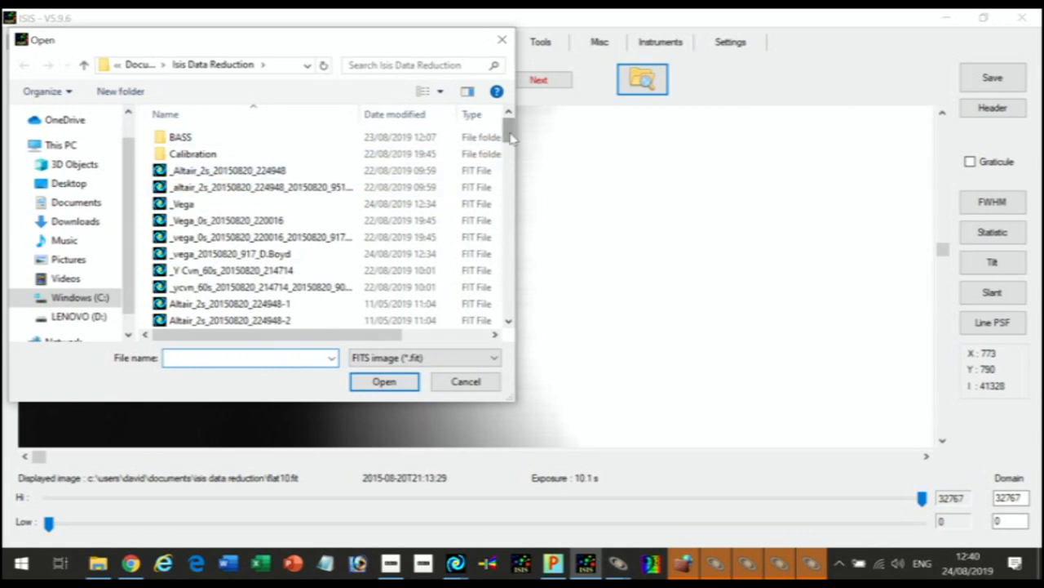
pyautogui.moveTo(511, 138); pyautogui.dragTo(510, 139)
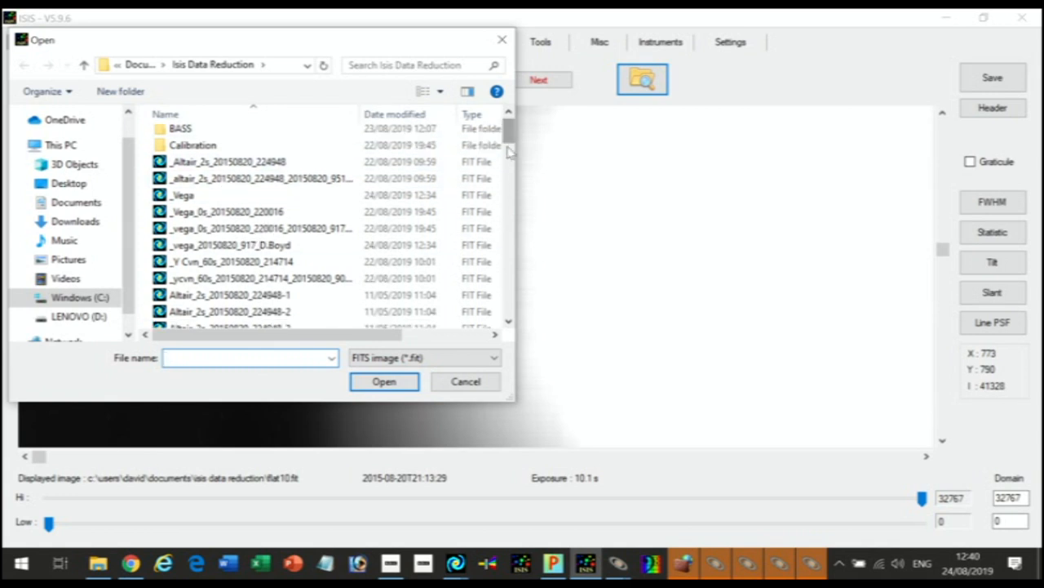
pyautogui.doubleClick(200, 301)
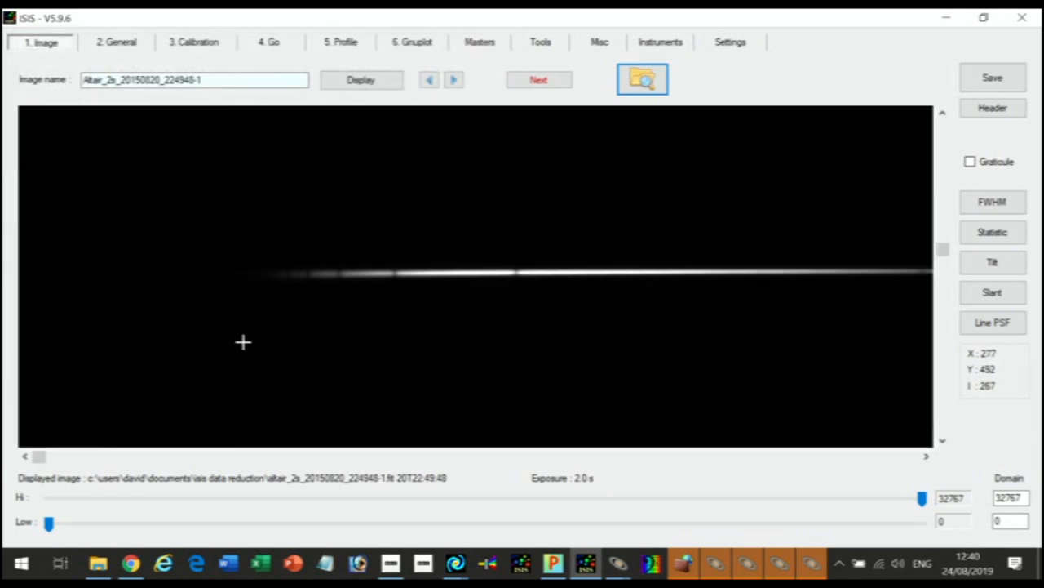
pyautogui.click(539, 81)
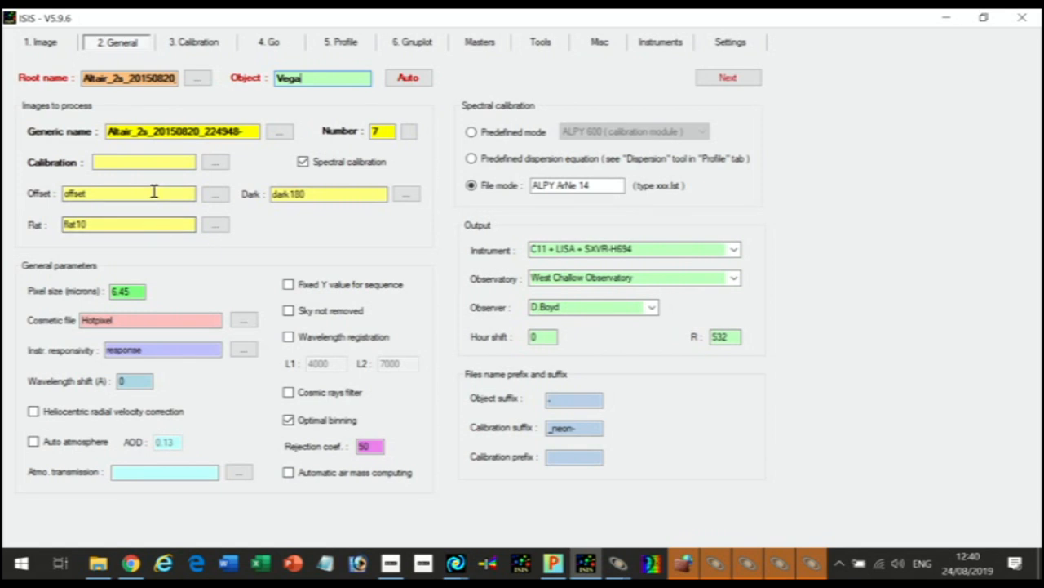
# Step: Set Calib_15s_20150820_211026-1 as the calibration image for the Altair series
pyautogui.click(215, 163)
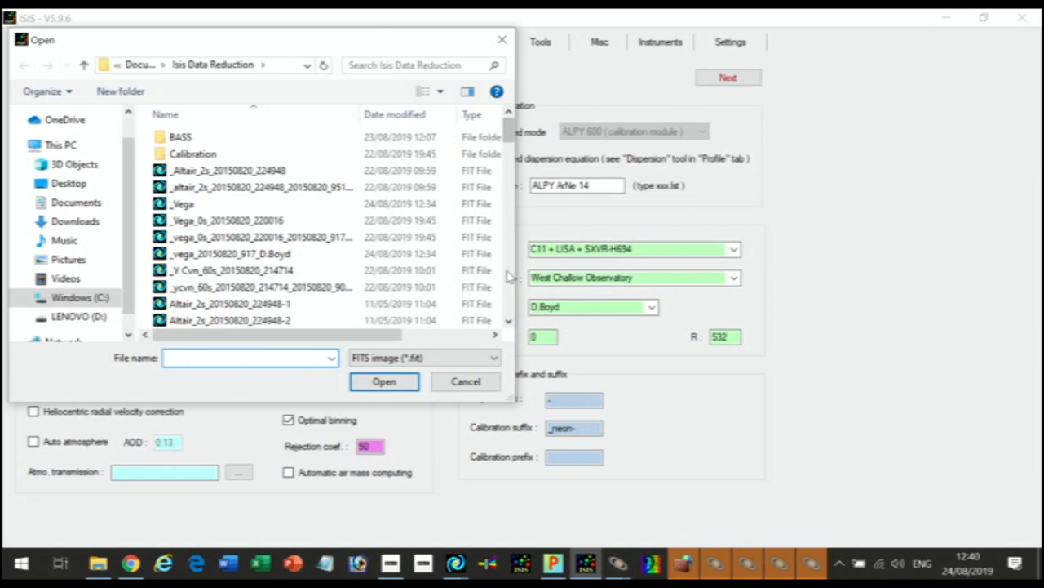
pyautogui.scroll(-4, 508, 277)
pyautogui.scroll(-4, 515, 281)
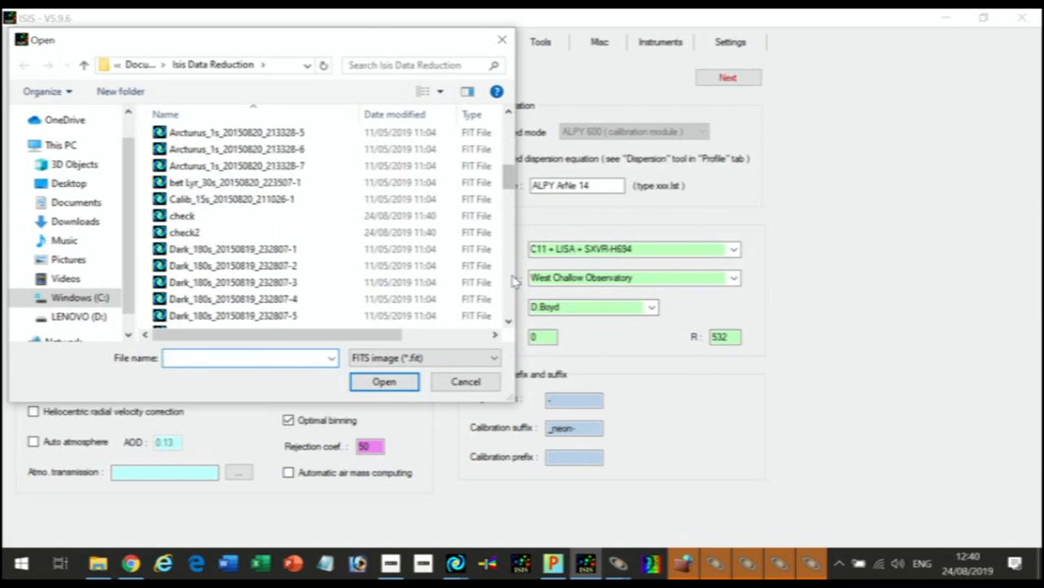
pyautogui.doubleClick(295, 199)
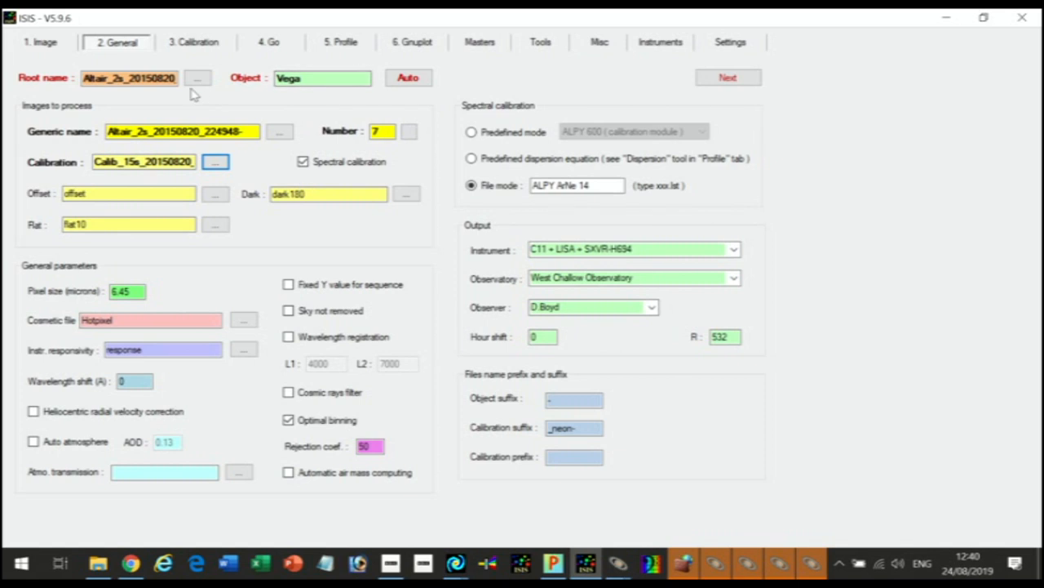
# Step: Process the Altair image series with the object name set to Altair and display the resulting spectral profile
pyautogui.moveTo(306, 82); pyautogui.dragTo(260, 80)
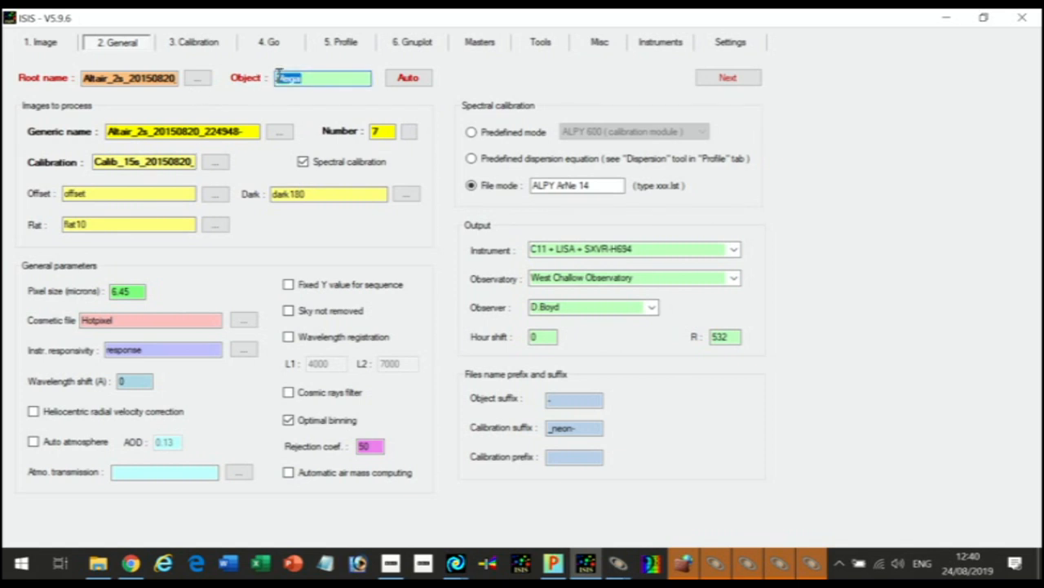
pyautogui.write('Altair')
pyautogui.click(272, 45)
pyautogui.click(331, 105)
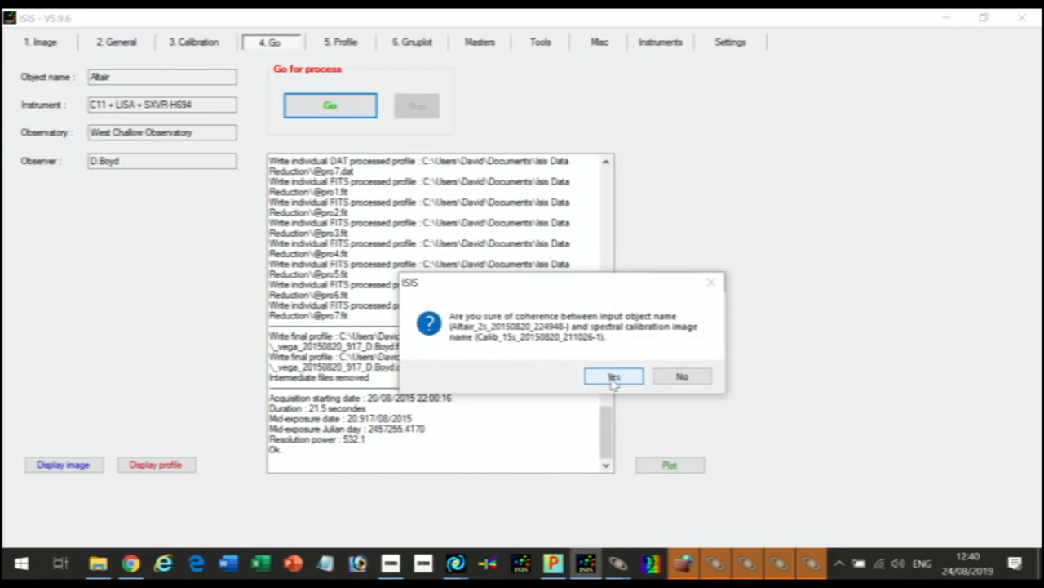
pyautogui.click(614, 377)
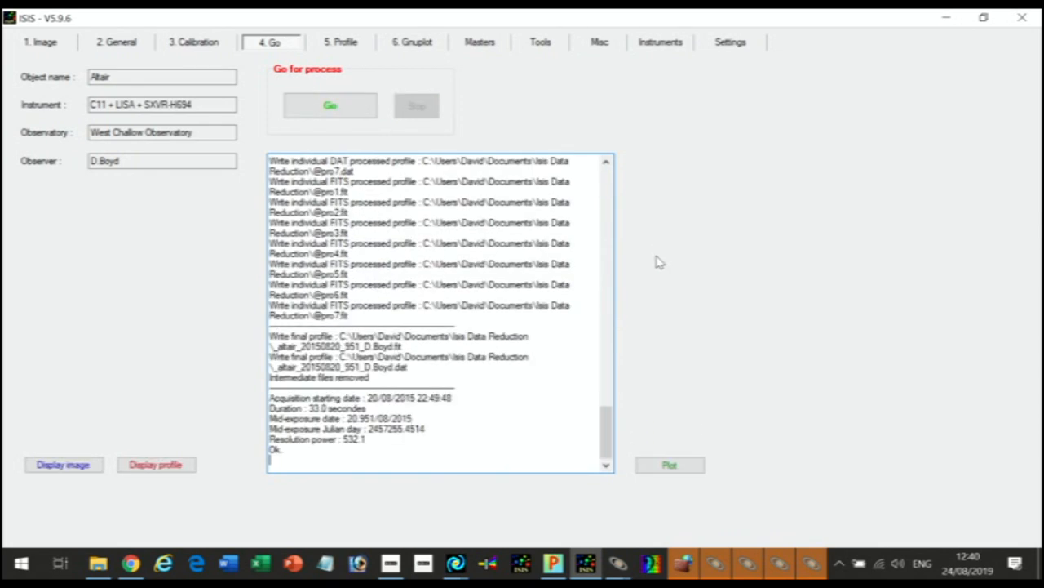
pyautogui.click(157, 465)
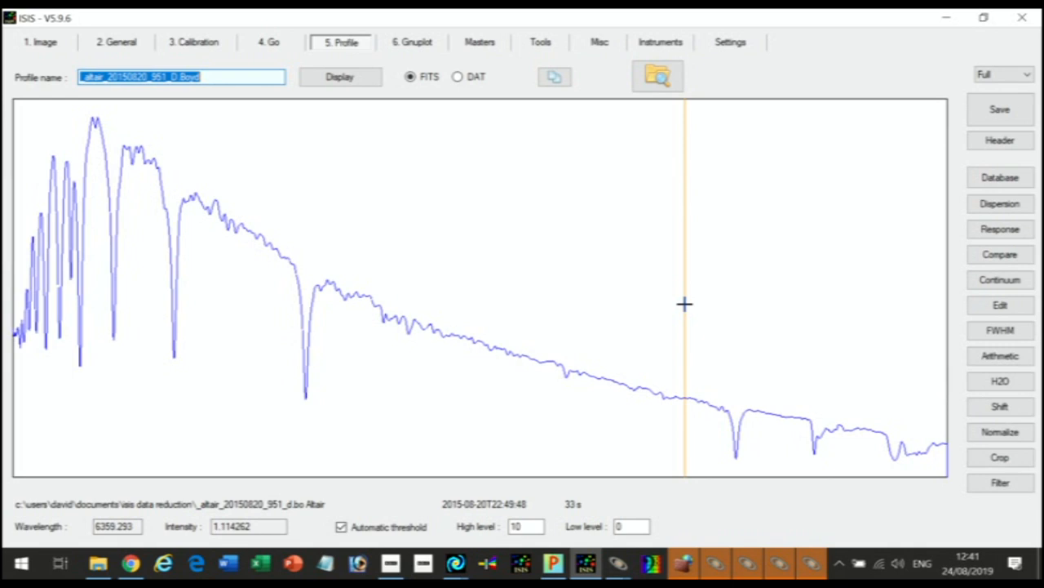
# Step: Compare the Altair profile with the reference spectrum c:\isis_data\p_a7v in DAT format
pyautogui.click(999, 254)
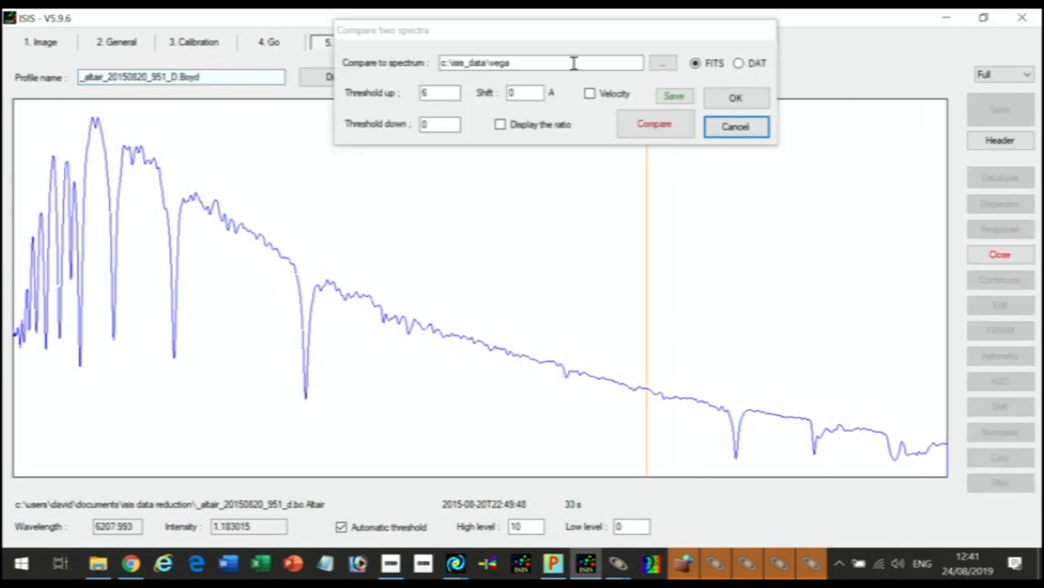
pyautogui.moveTo(516, 63); pyautogui.dragTo(493, 63)
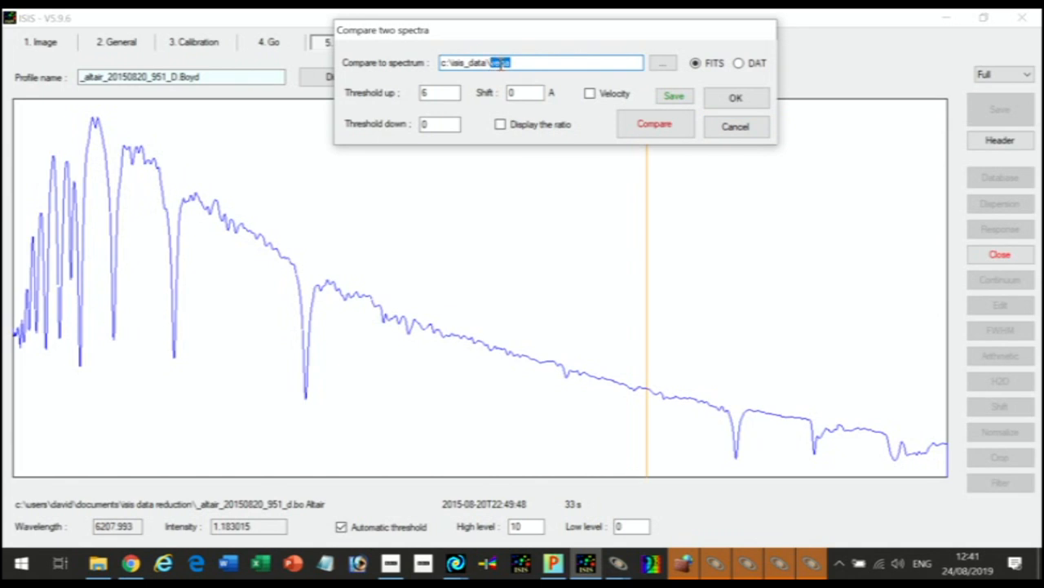
pyautogui.write('p_a7')
pyautogui.click(657, 131)
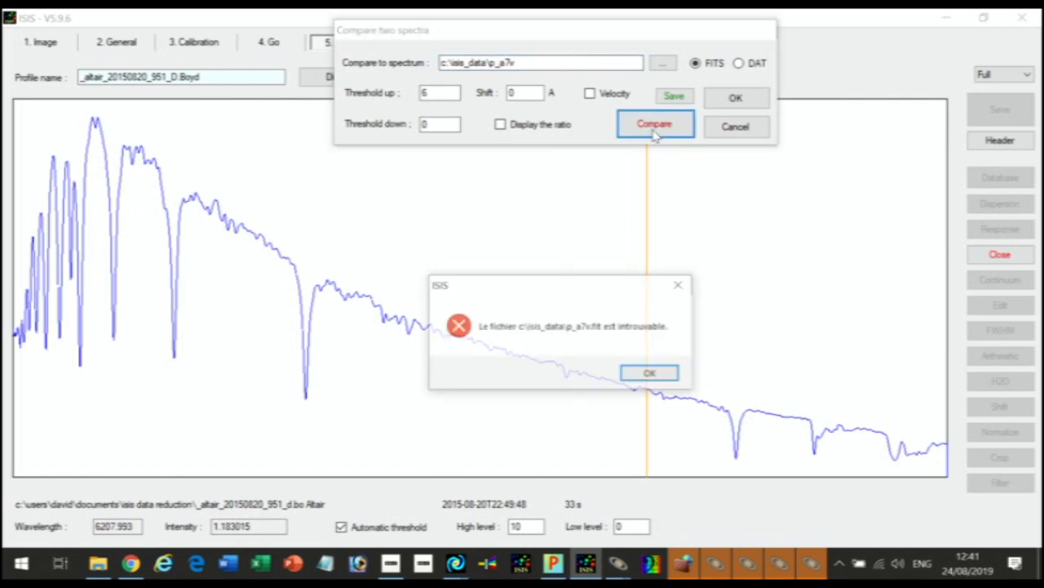
pyautogui.click(652, 375)
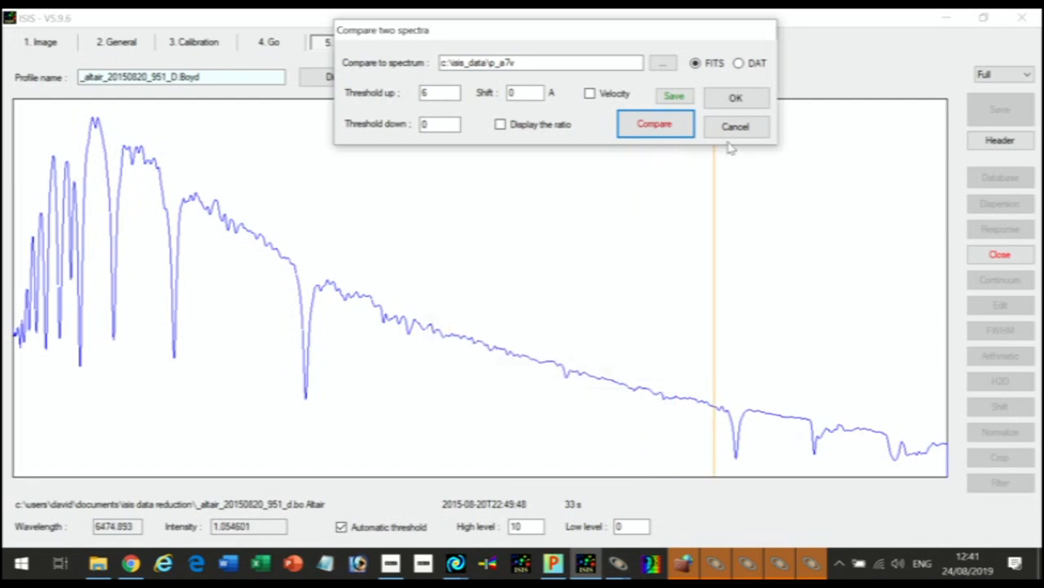
pyautogui.click(740, 64)
pyautogui.click(659, 125)
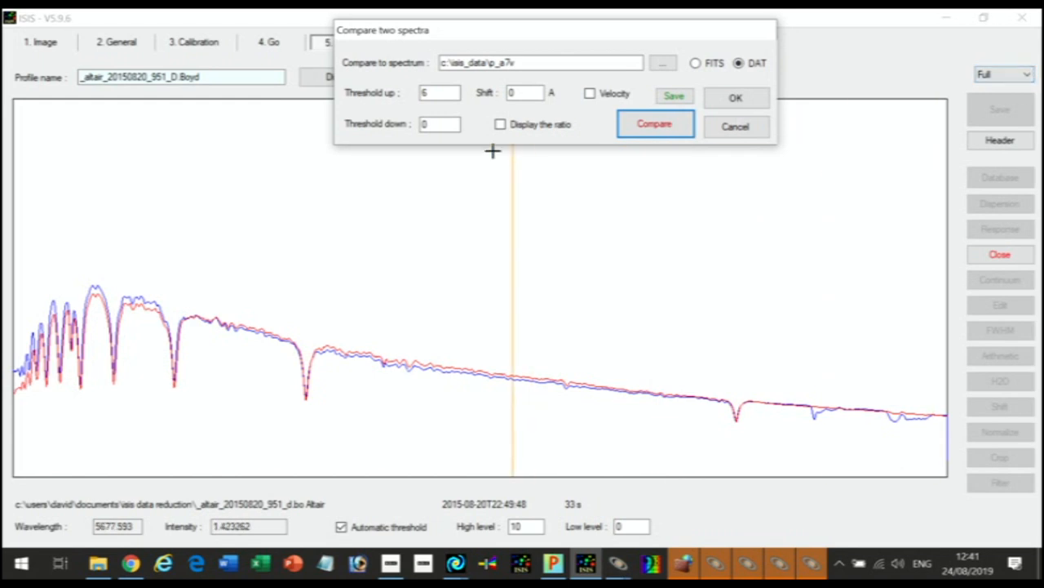
# Step: Repeat the spectrum comparison with the upper threshold set to 3, then close the comparison
pyautogui.doubleClick(448, 98)
pyautogui.write('3')
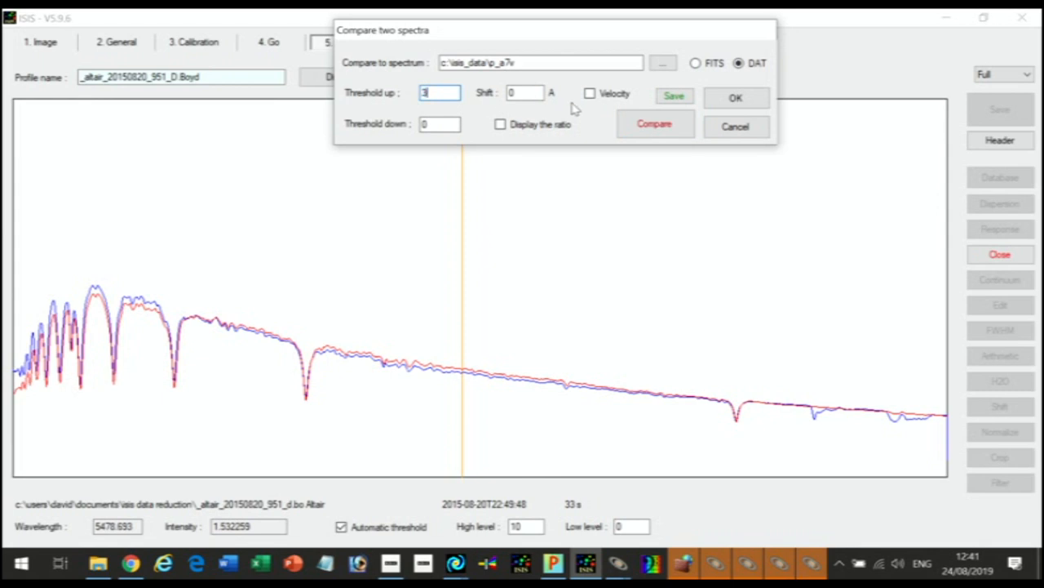
pyautogui.click(637, 131)
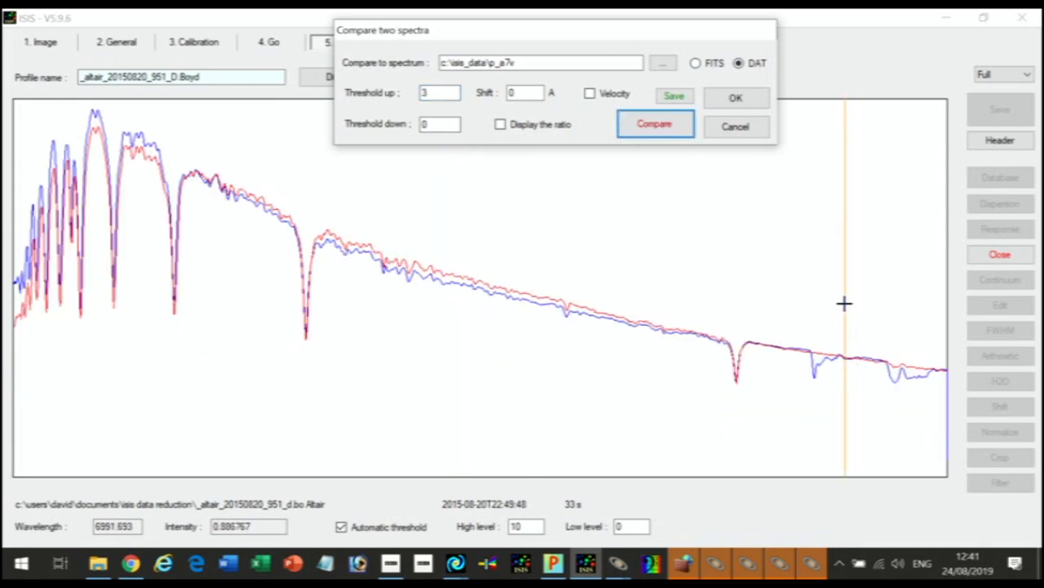
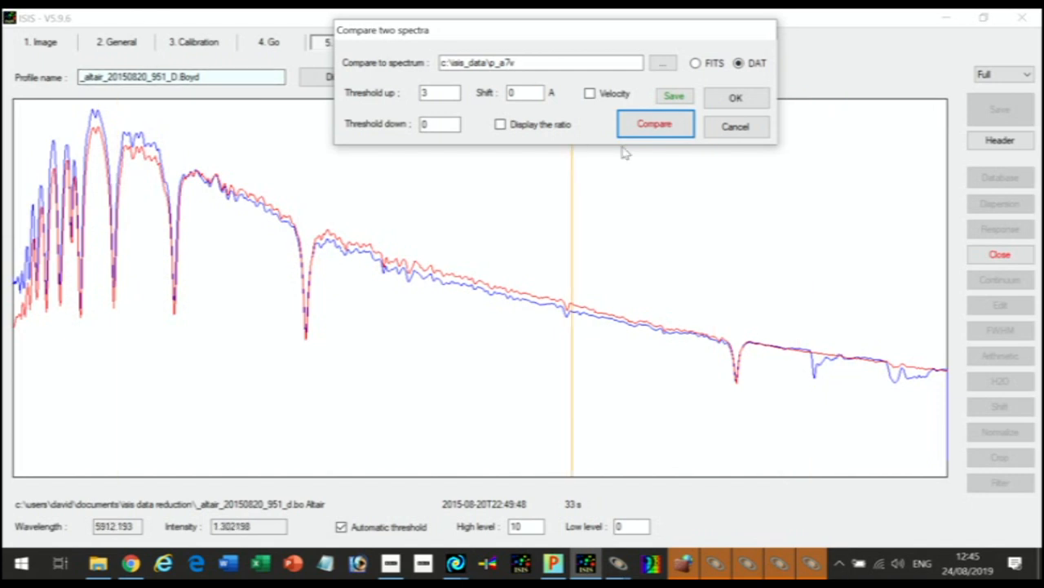
pyautogui.click(734, 126)
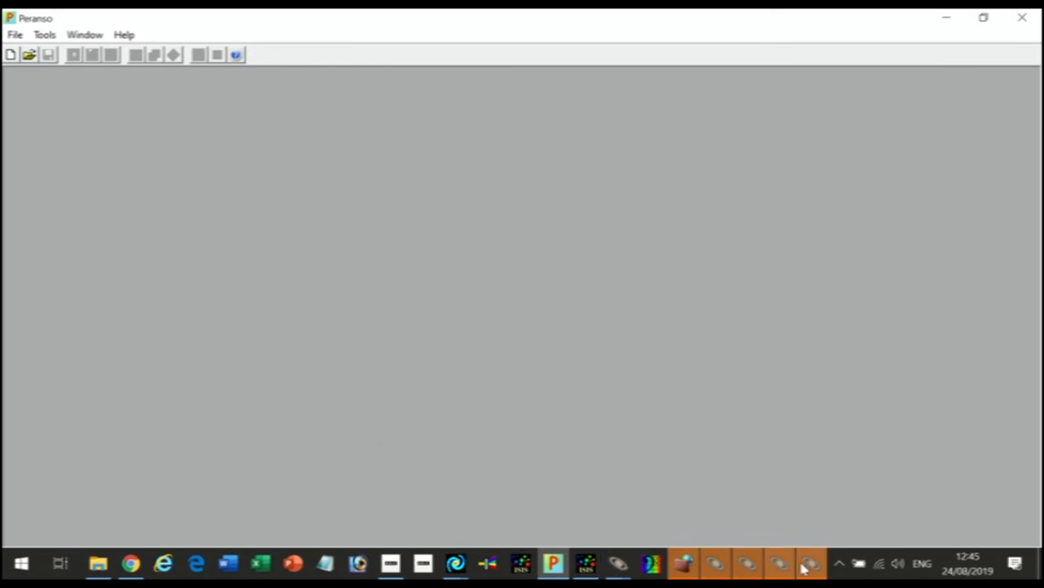
# Step: Close the AstroImageJ window and Peranso to get back to ISIS
pyautogui.moveTo(811, 566)
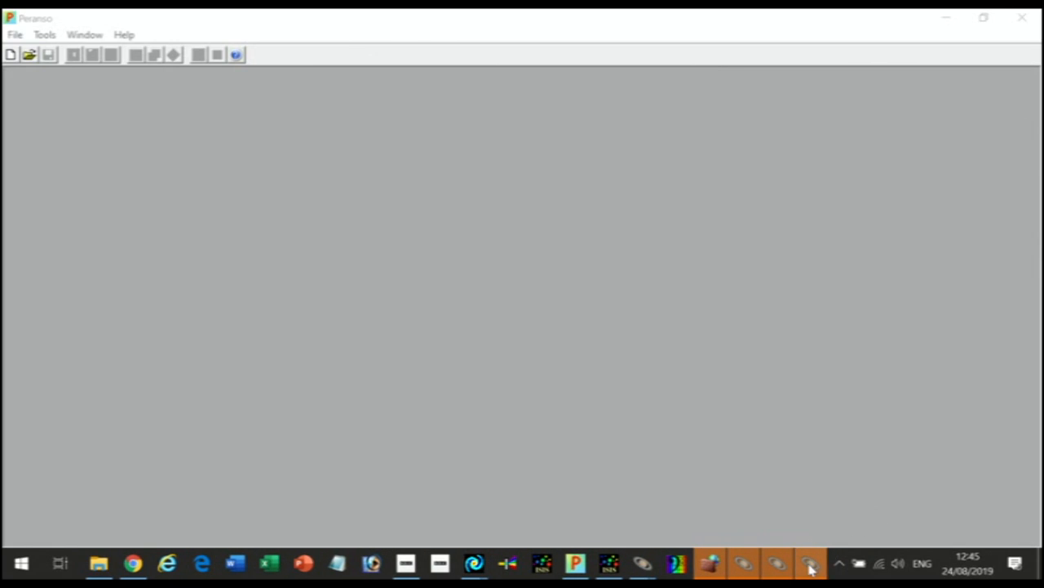
pyautogui.click(811, 564)
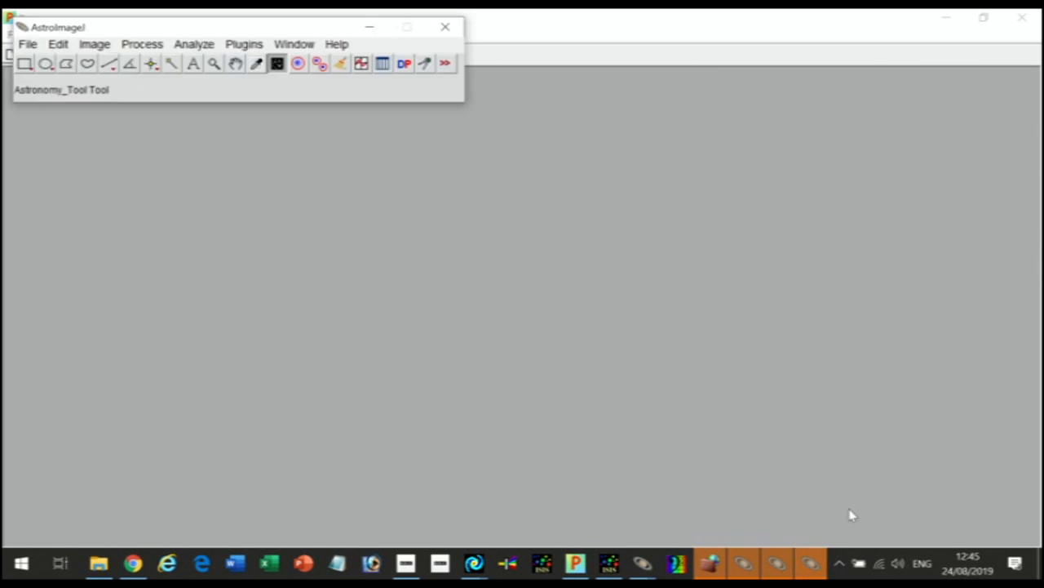
pyautogui.rightClick(814, 561)
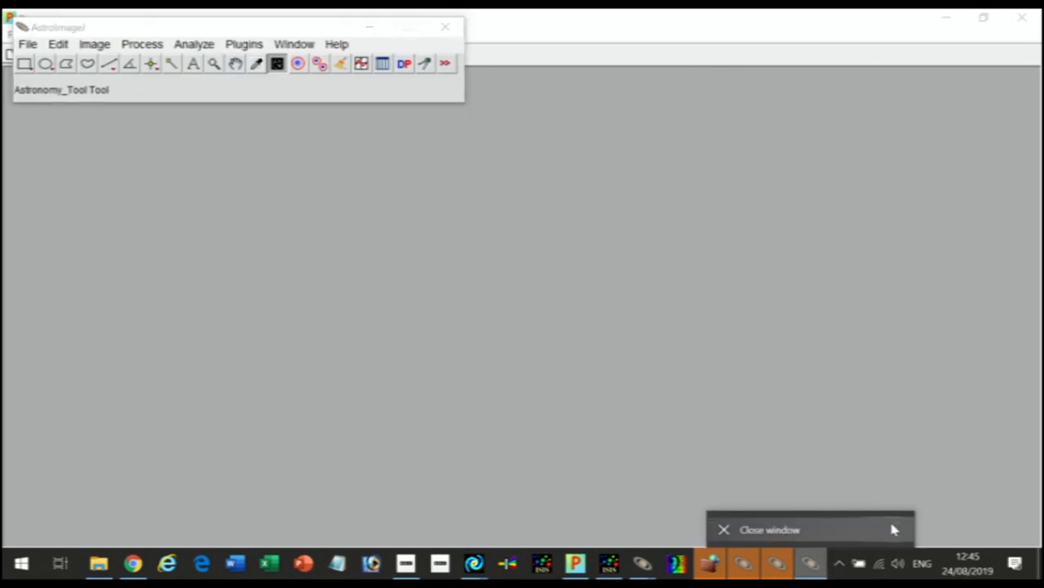
pyautogui.click(776, 532)
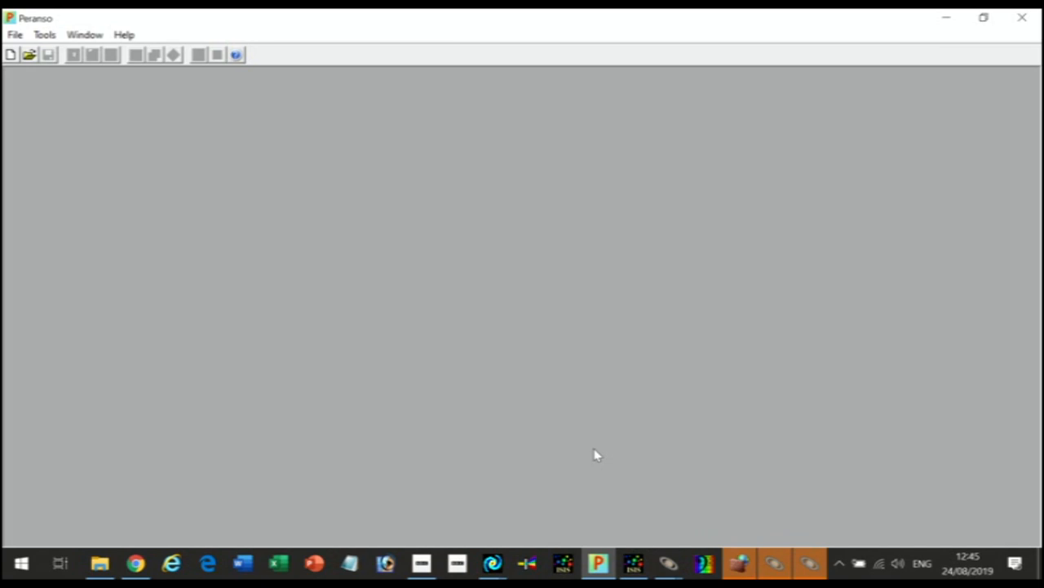
pyautogui.click(1021, 17)
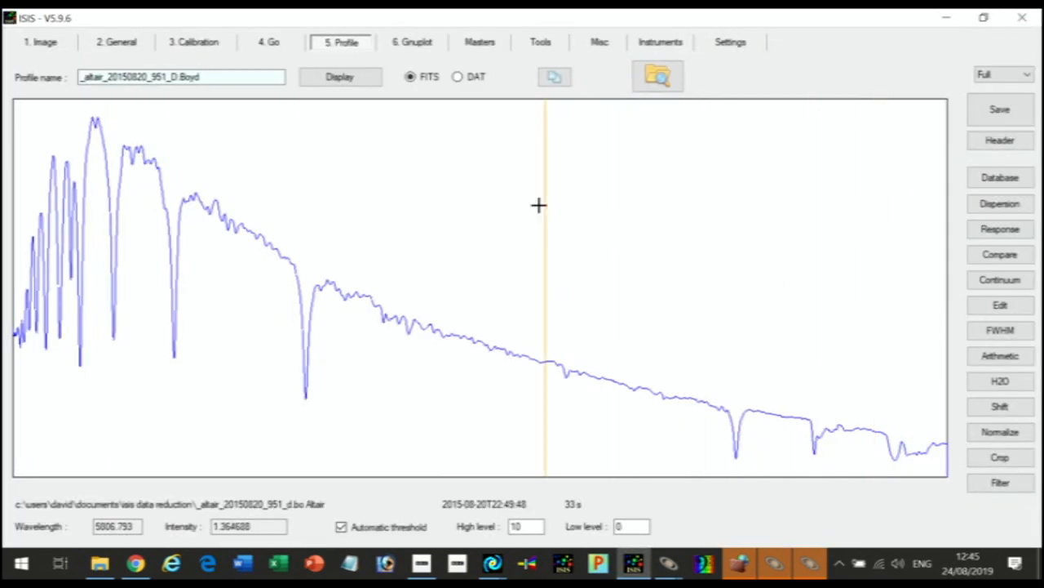
# Step: In the general parameters, load Vega_0s_20150820_220016-1 as the image series to process
pyautogui.click(120, 43)
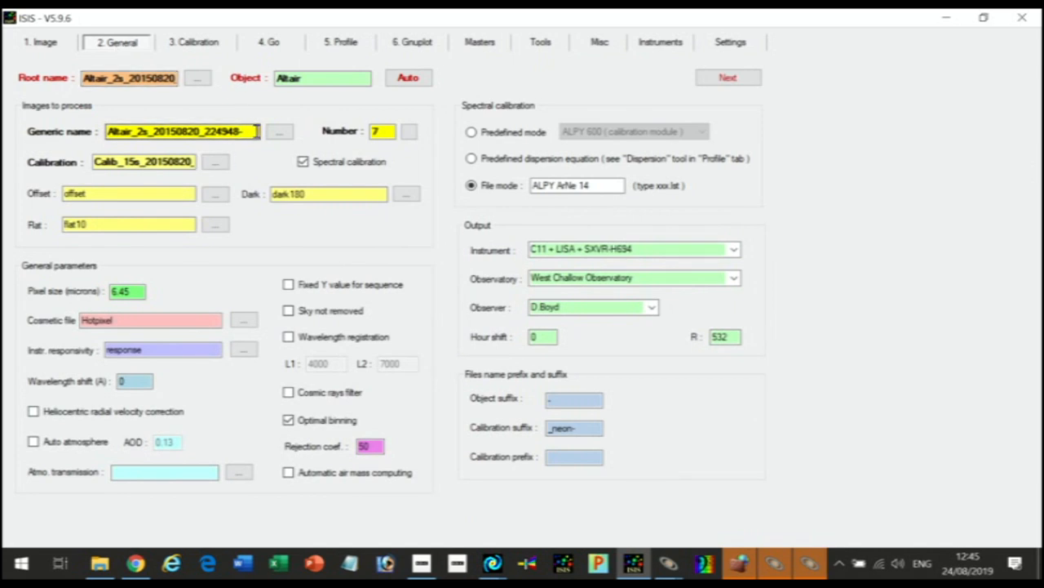
pyautogui.click(279, 131)
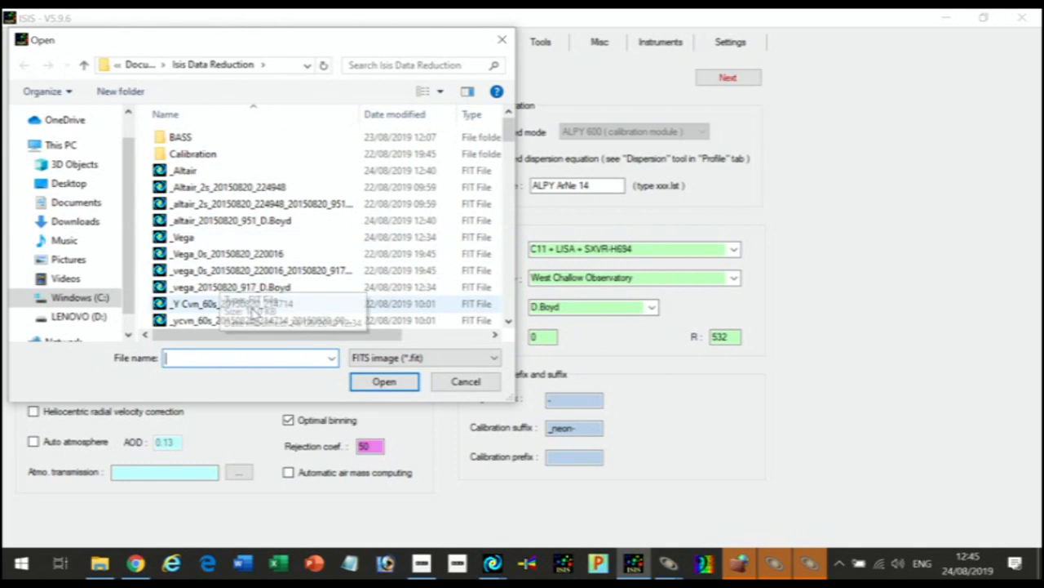
pyautogui.scroll(-4, 504, 282)
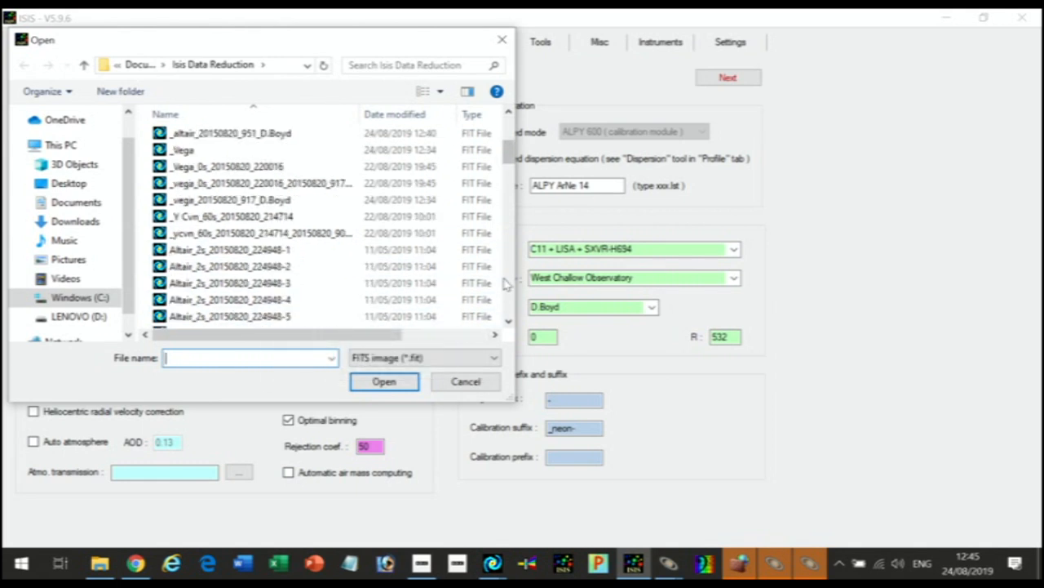
pyautogui.scroll(-12, 506, 282)
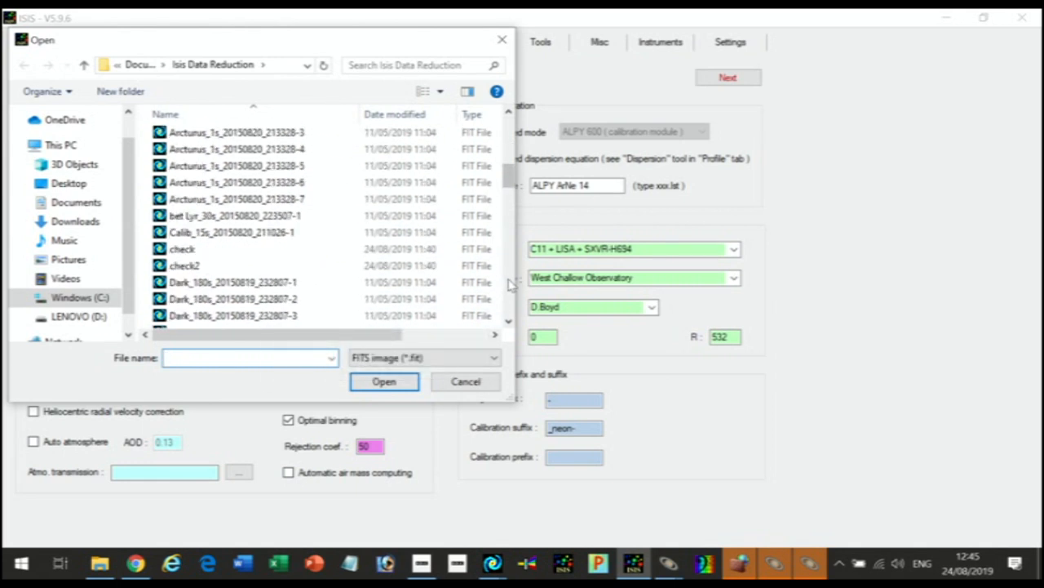
pyautogui.scroll(-8, 508, 282)
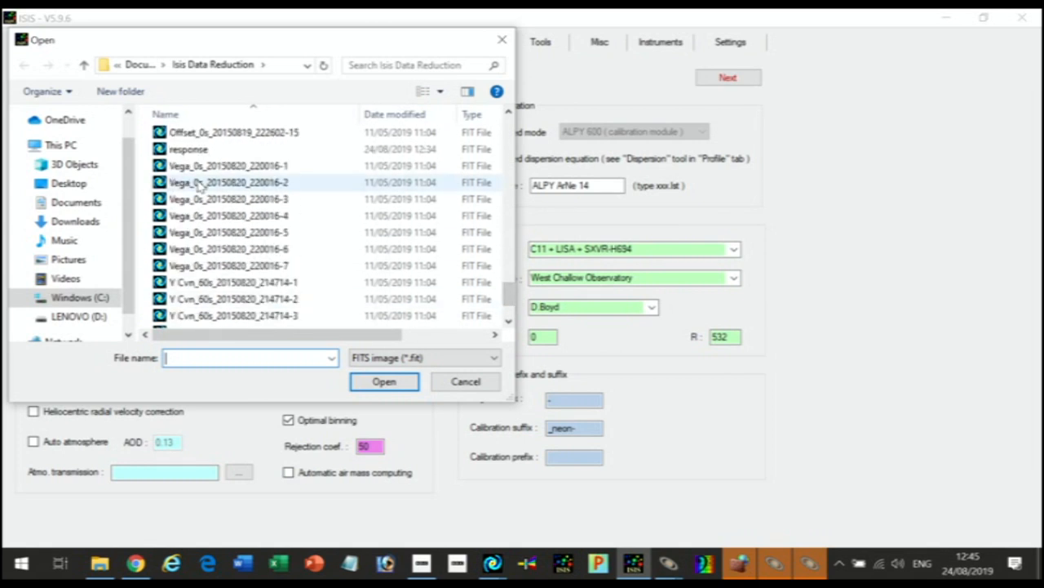
pyautogui.doubleClick(473, 166)
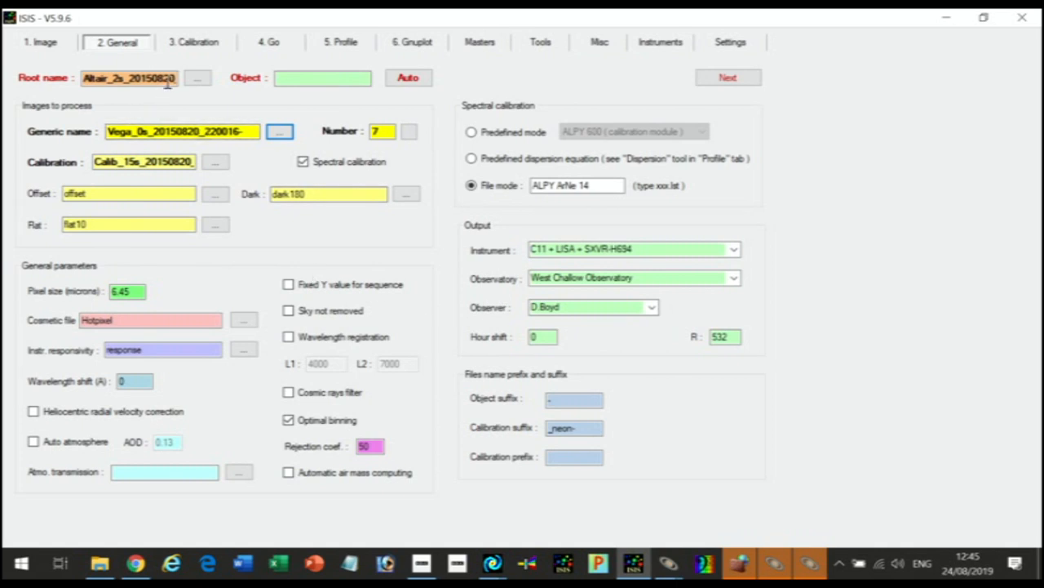
# Step: Clear the root name and set the object name to Vega
pyautogui.moveTo(82, 78); pyautogui.dragTo(202, 79)
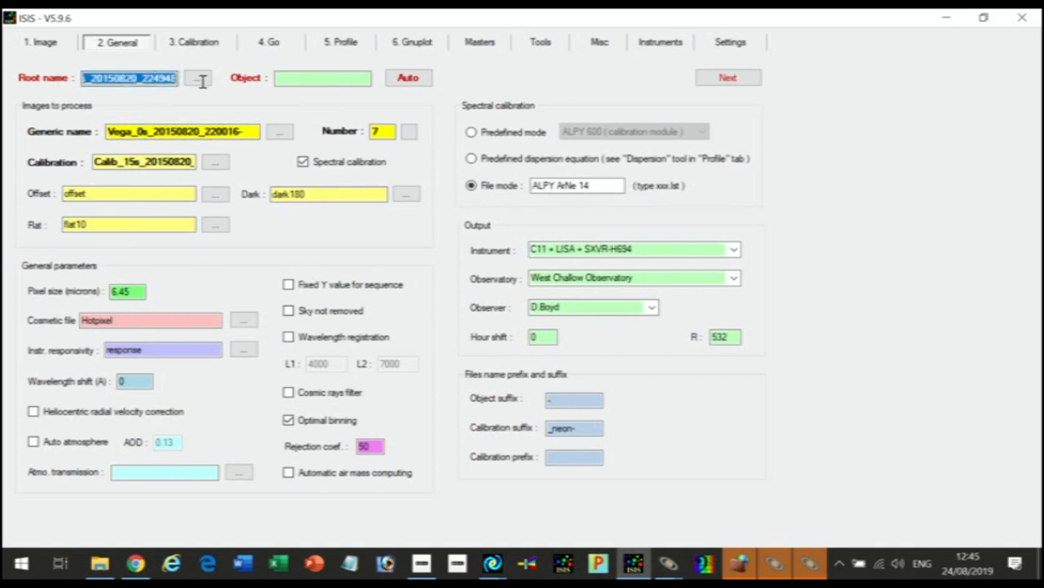
pyautogui.press('Delete')
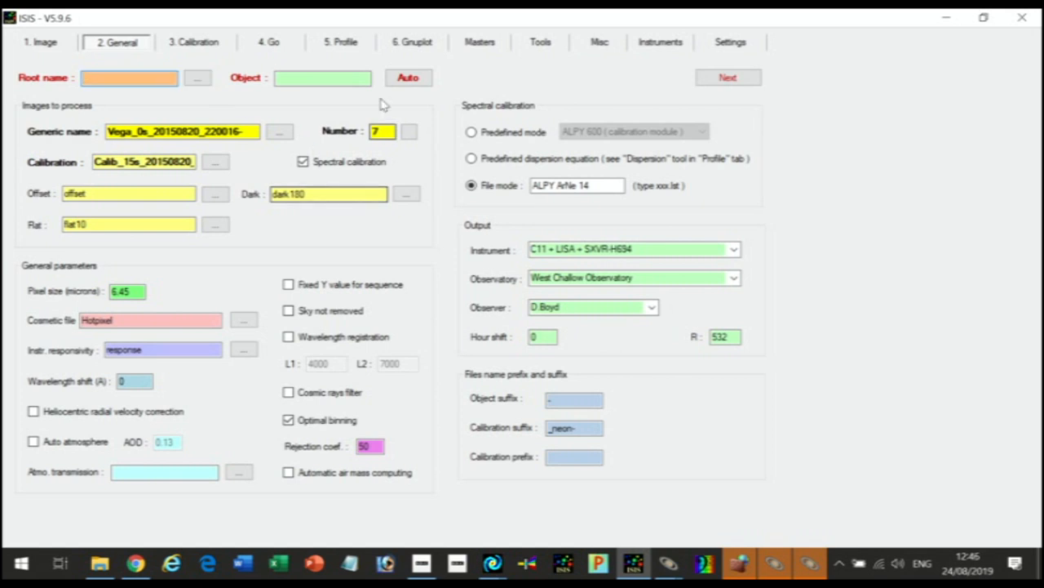
pyautogui.click(334, 77)
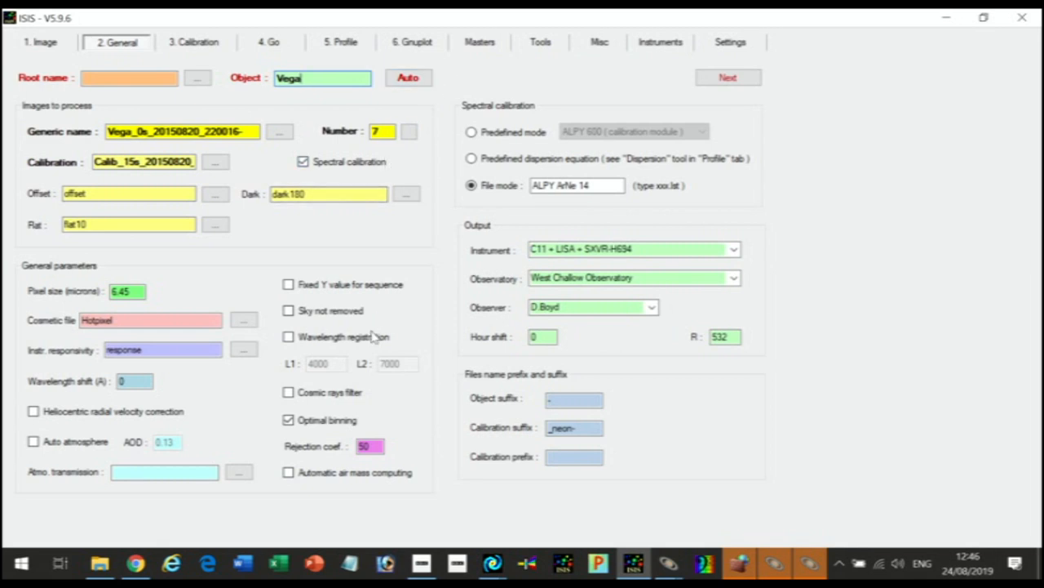
# Step: Check the calibration setup for the Vega series, then process the series and display its profile
pyautogui.click(194, 42)
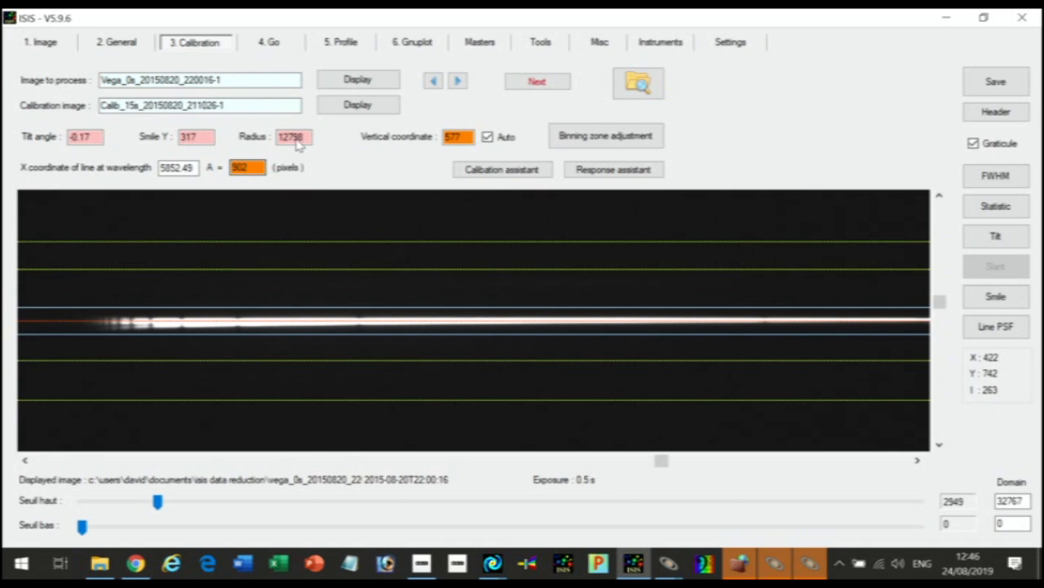
pyautogui.click(138, 44)
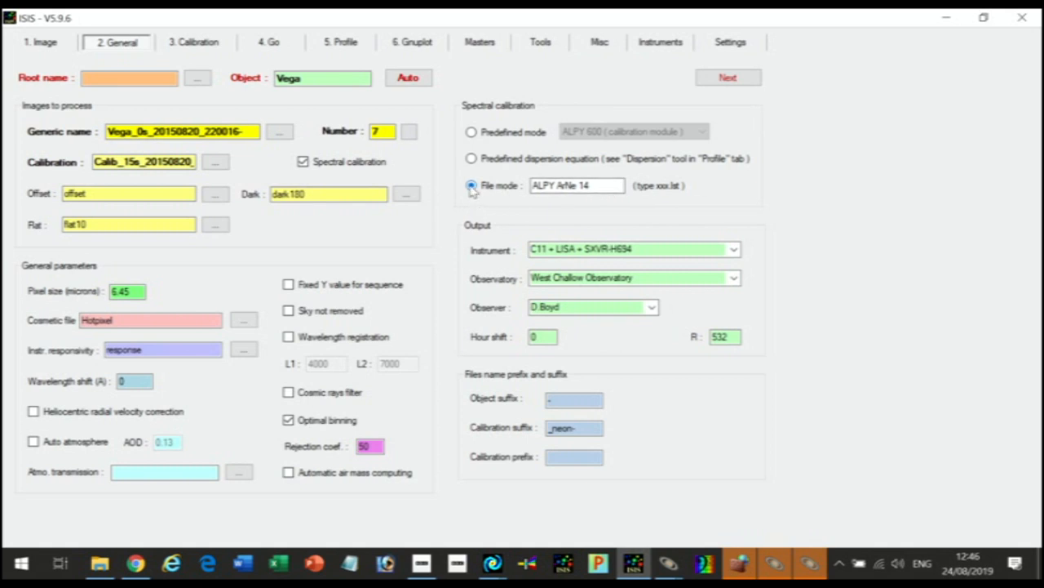
pyautogui.click(201, 48)
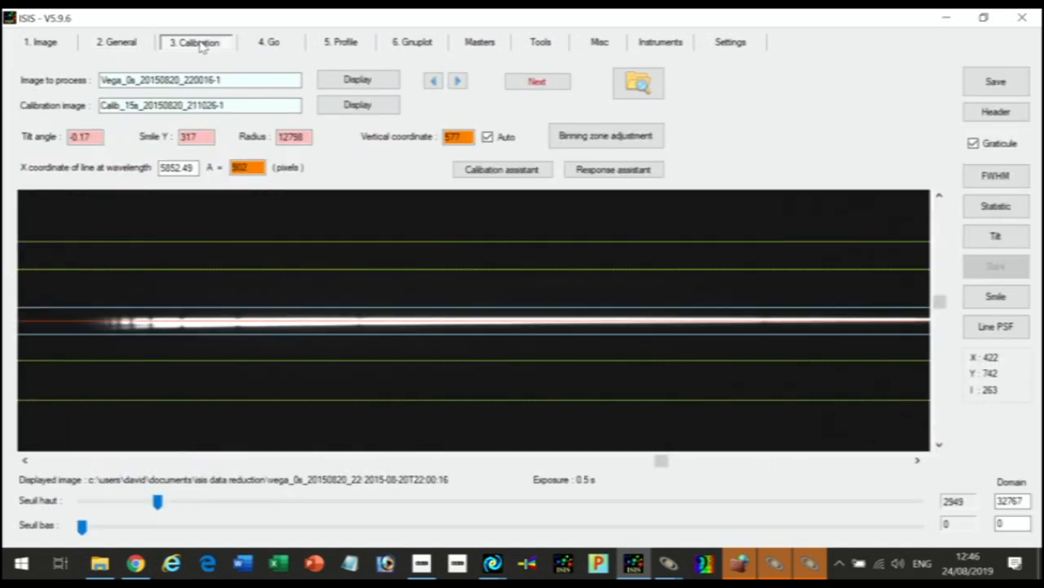
pyautogui.click(271, 44)
pyautogui.click(345, 108)
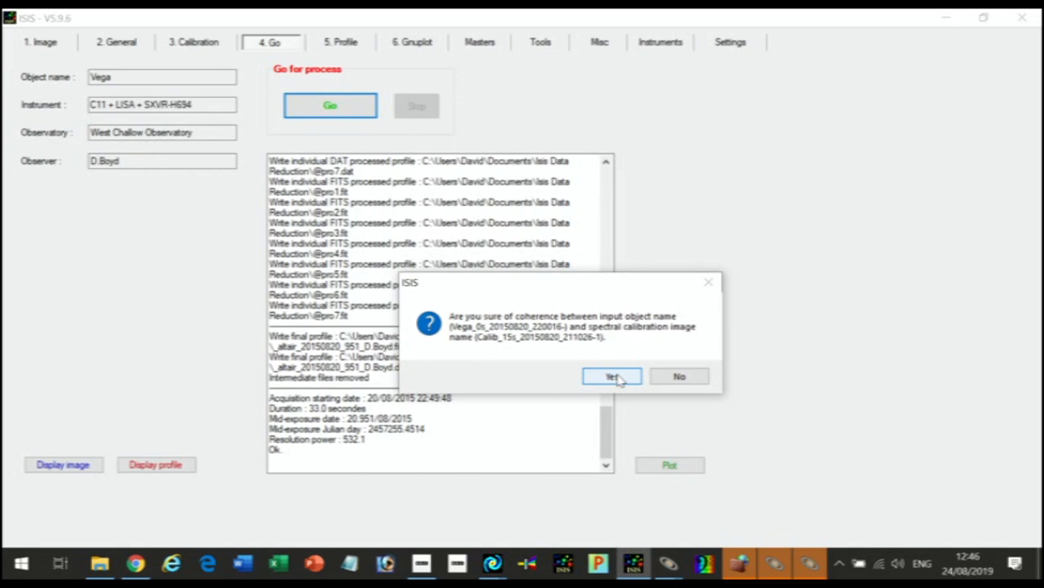
pyautogui.click(617, 377)
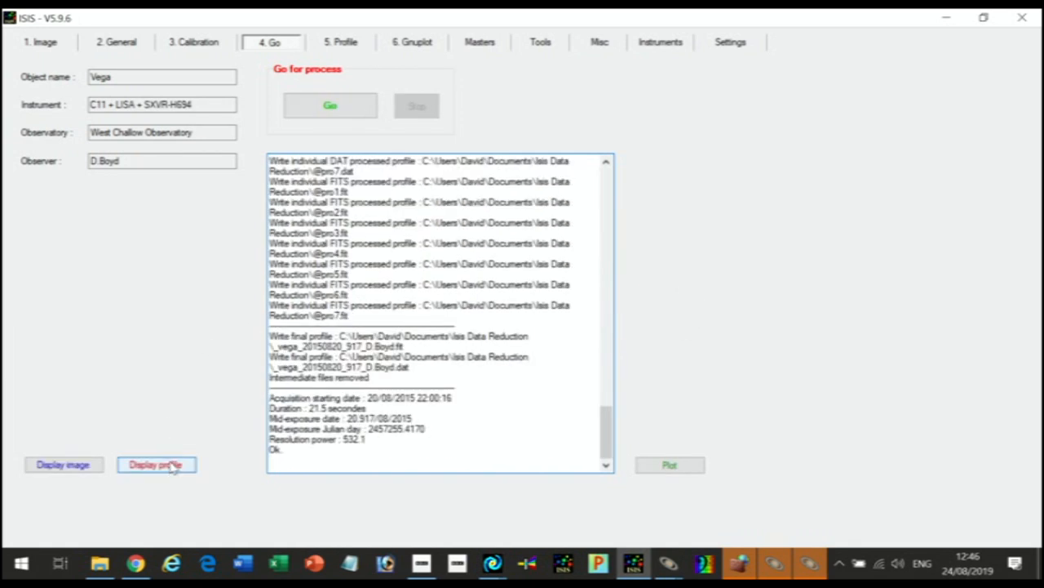
pyautogui.click(168, 467)
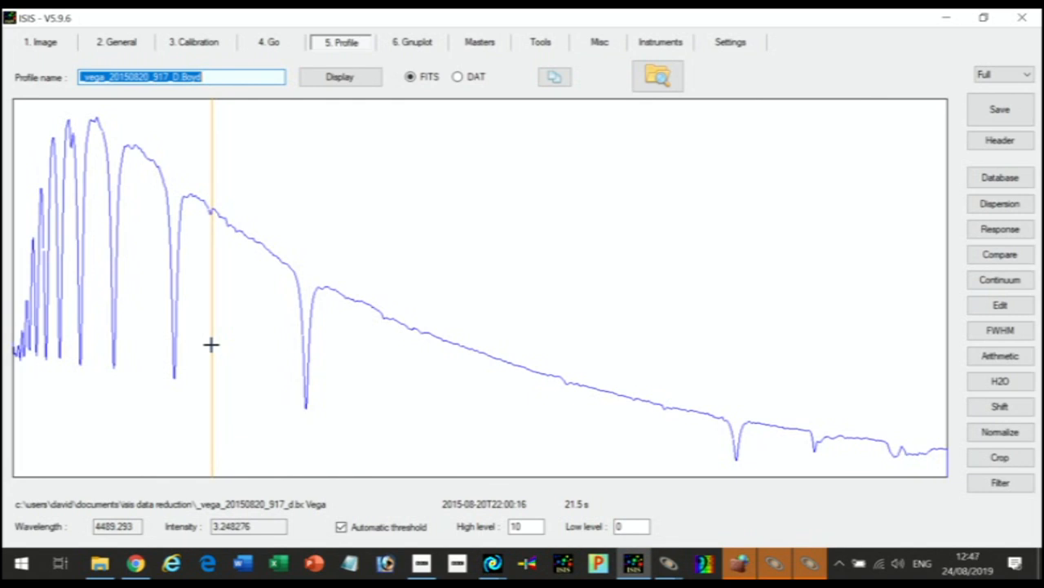
# Step: Clear the instrumental responsivity file in the general parameters, then reprocess the Vega series and display its profile
pyautogui.click(117, 46)
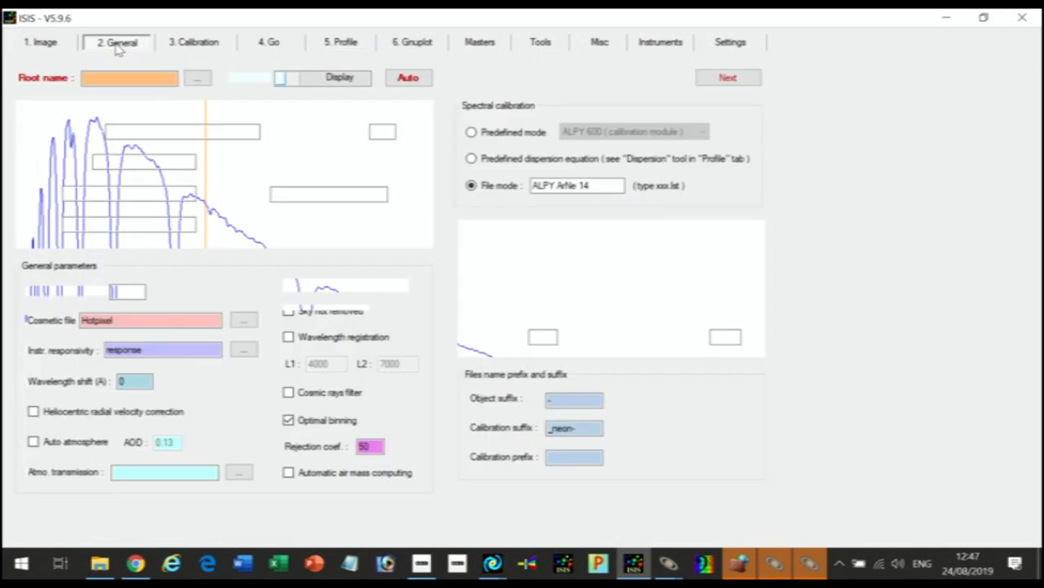
pyautogui.moveTo(168, 350); pyautogui.dragTo(46, 346)
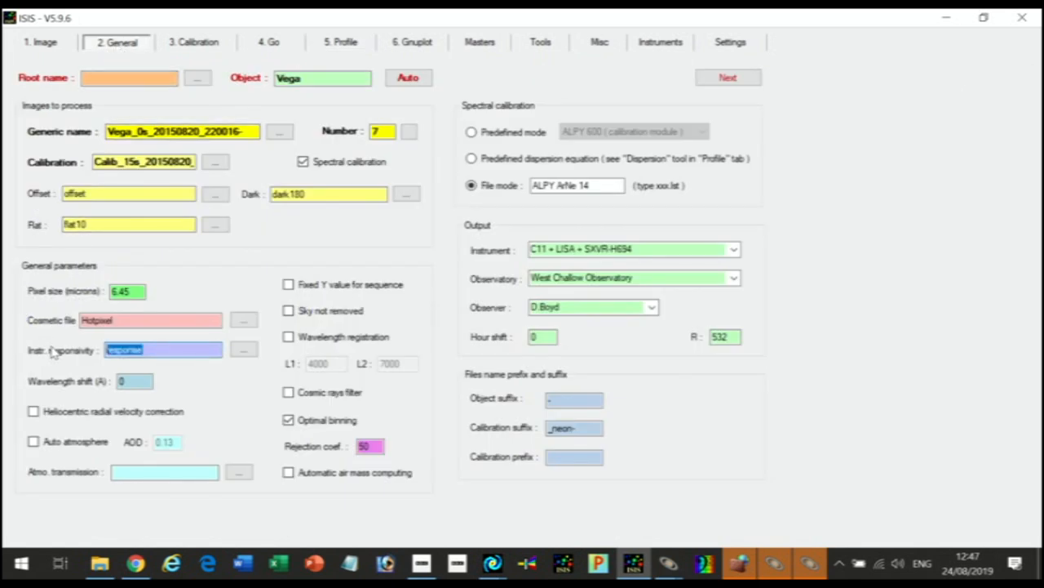
pyautogui.press('Delete')
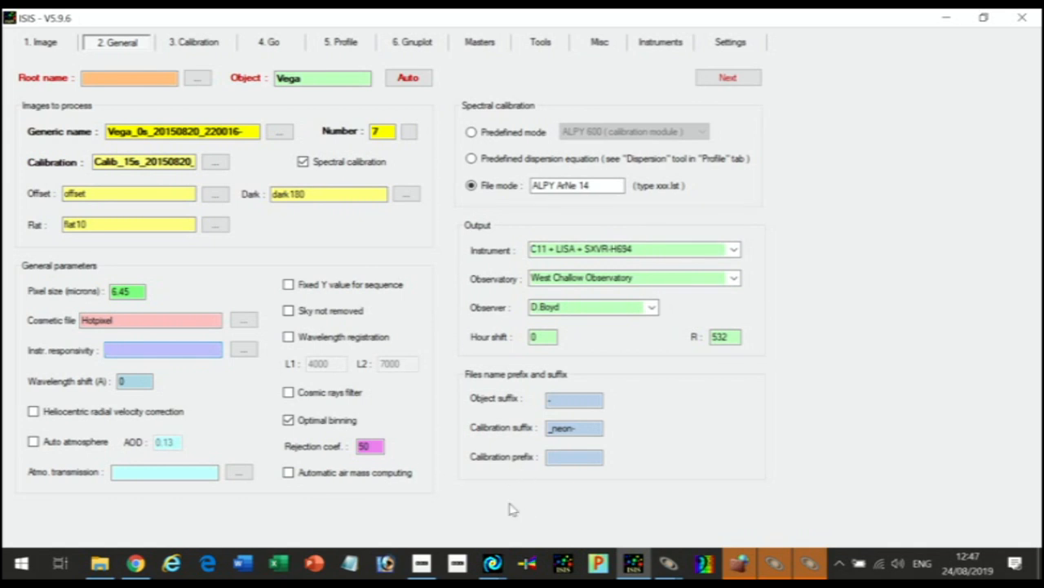
pyautogui.click(200, 46)
pyautogui.click(269, 46)
pyautogui.click(343, 107)
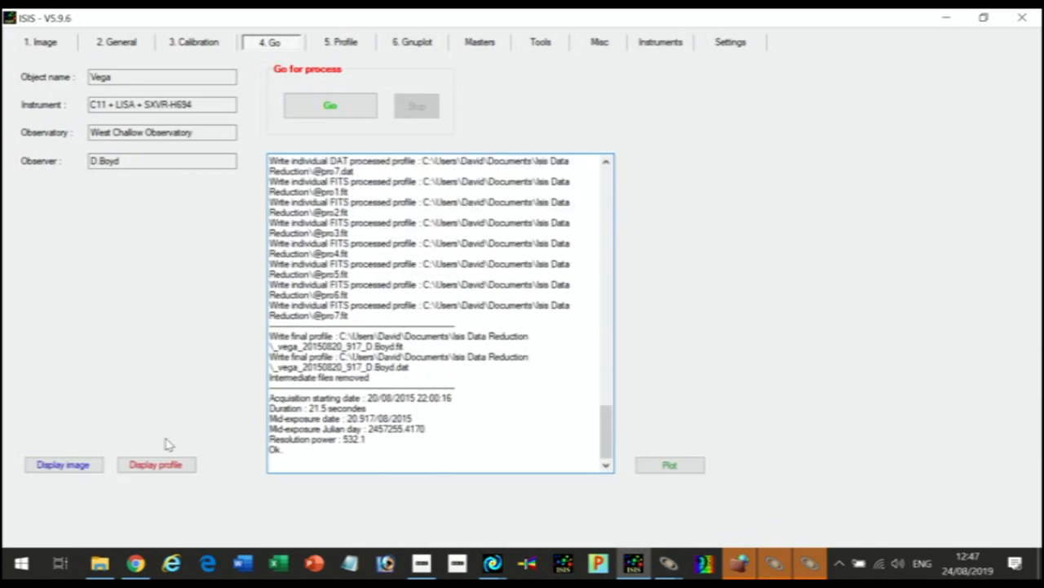
pyautogui.click(168, 465)
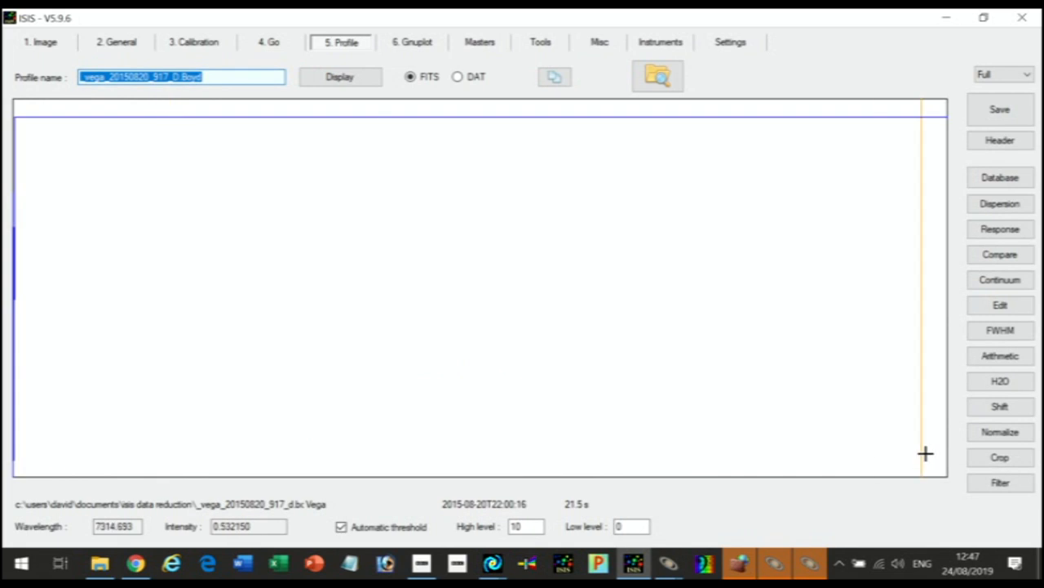
# Step: Crop the Vega profile to wavelengths 3700 to 7400 and select the Pickles A0V spectrum as the instrumental response reference
pyautogui.click(1001, 459)
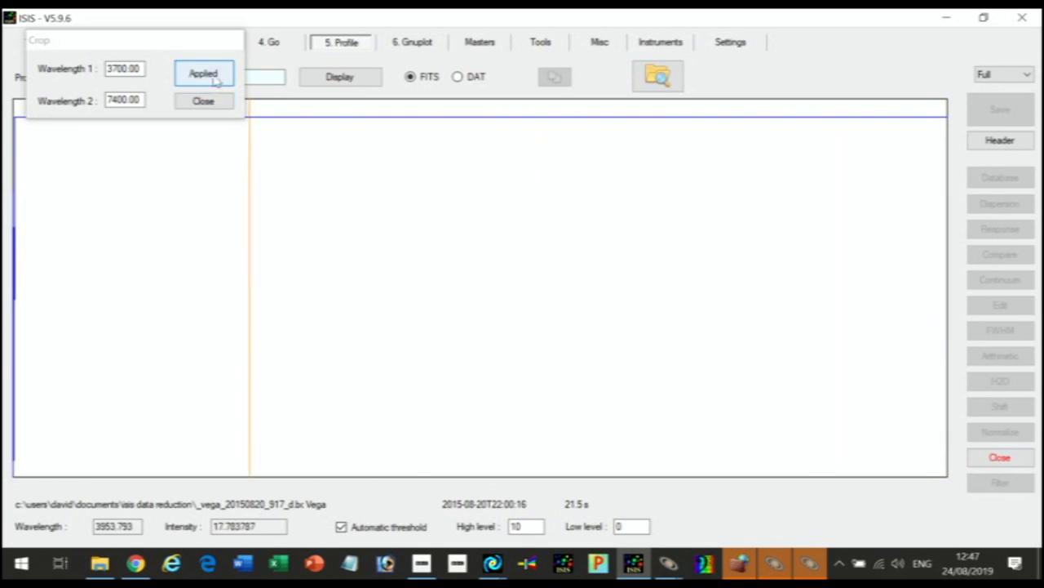
pyautogui.click(204, 74)
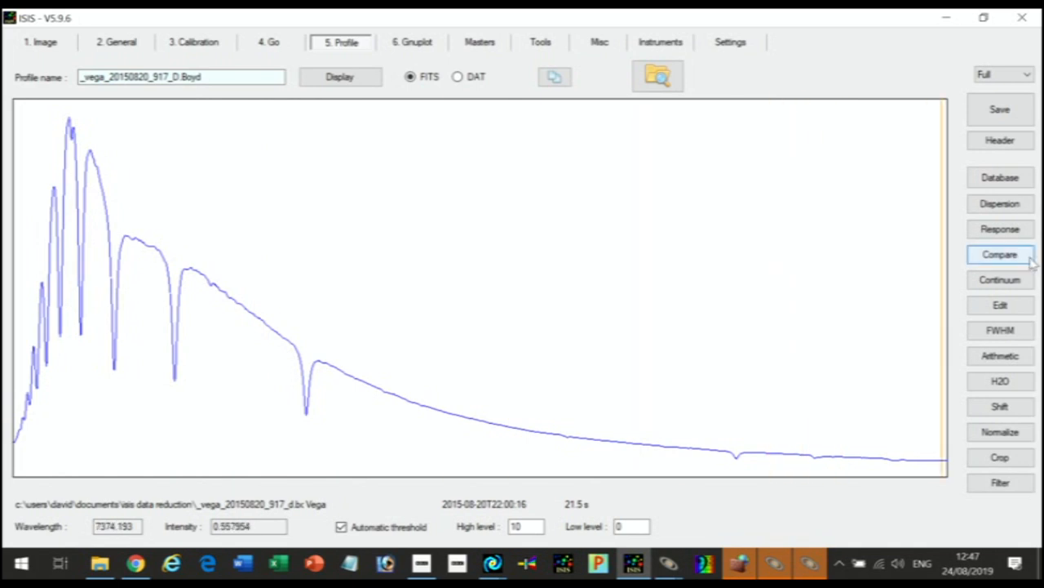
pyautogui.click(1009, 231)
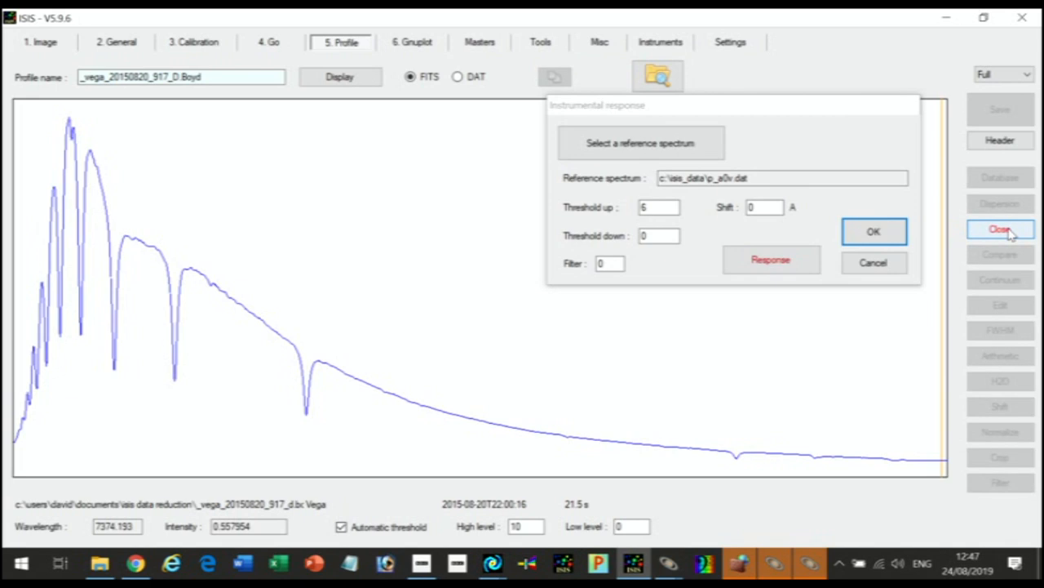
pyautogui.click(630, 144)
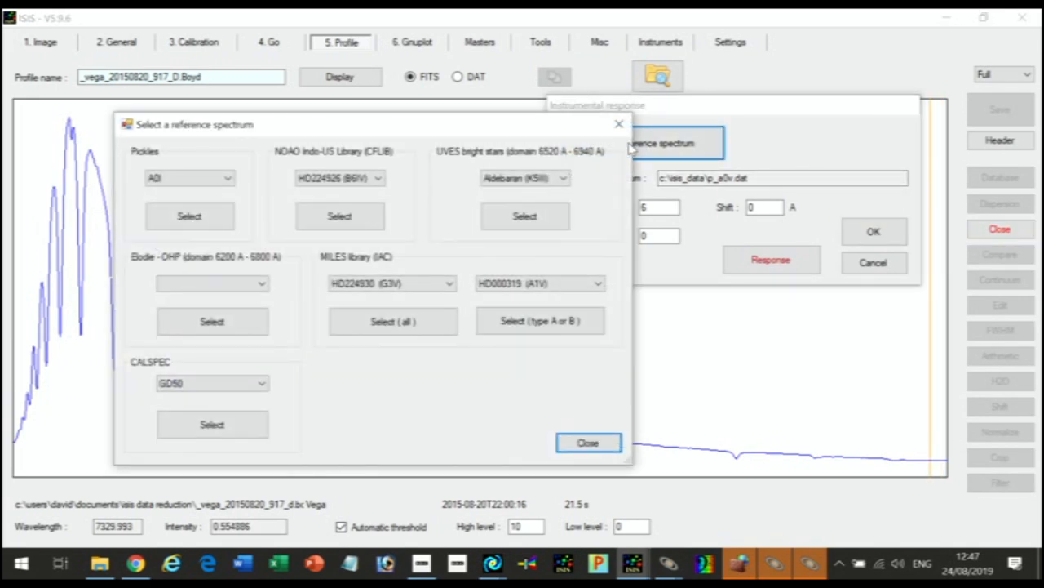
pyautogui.click(228, 179)
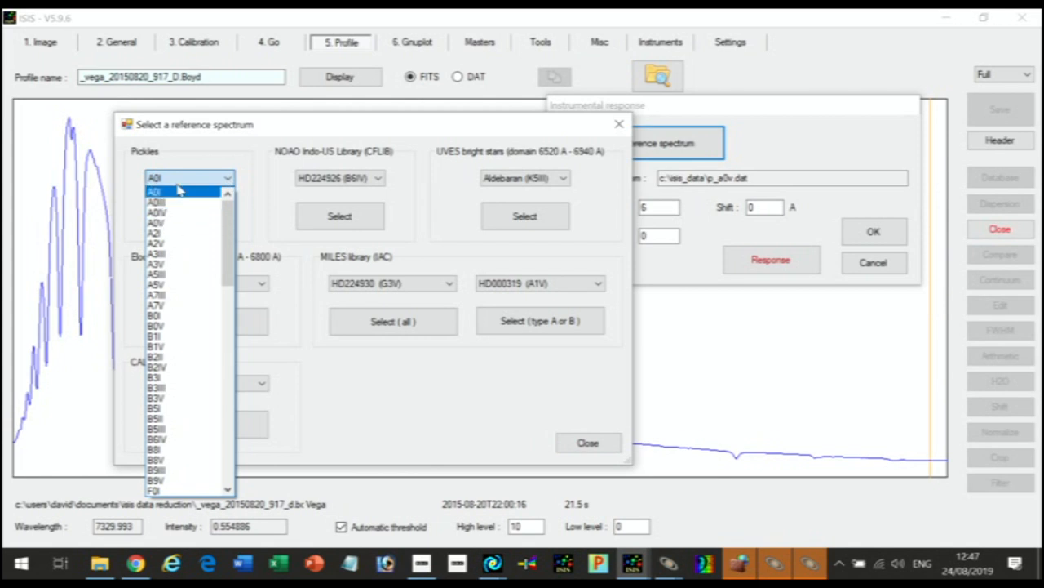
pyautogui.click(168, 224)
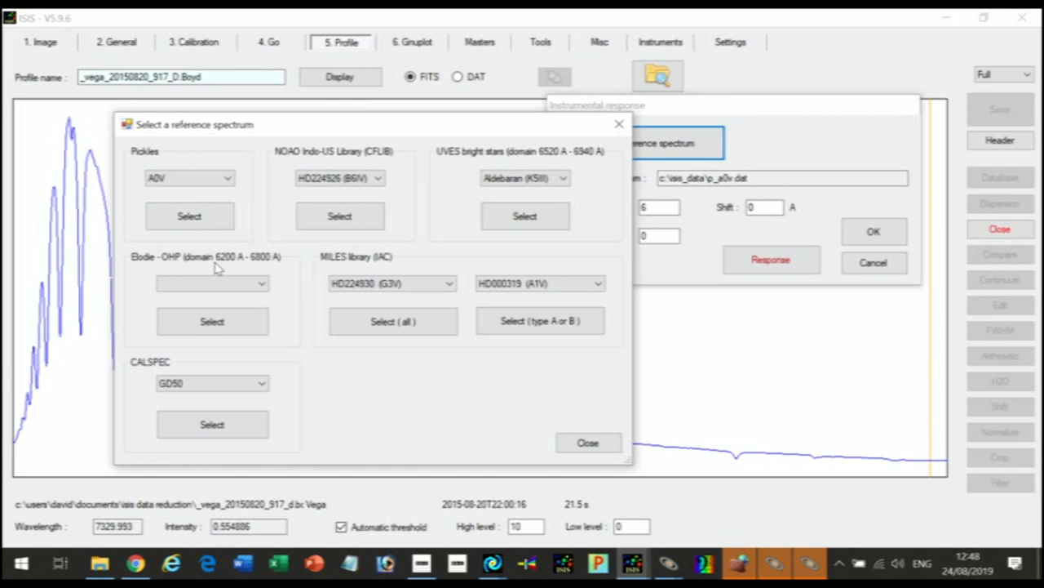
pyautogui.click(189, 217)
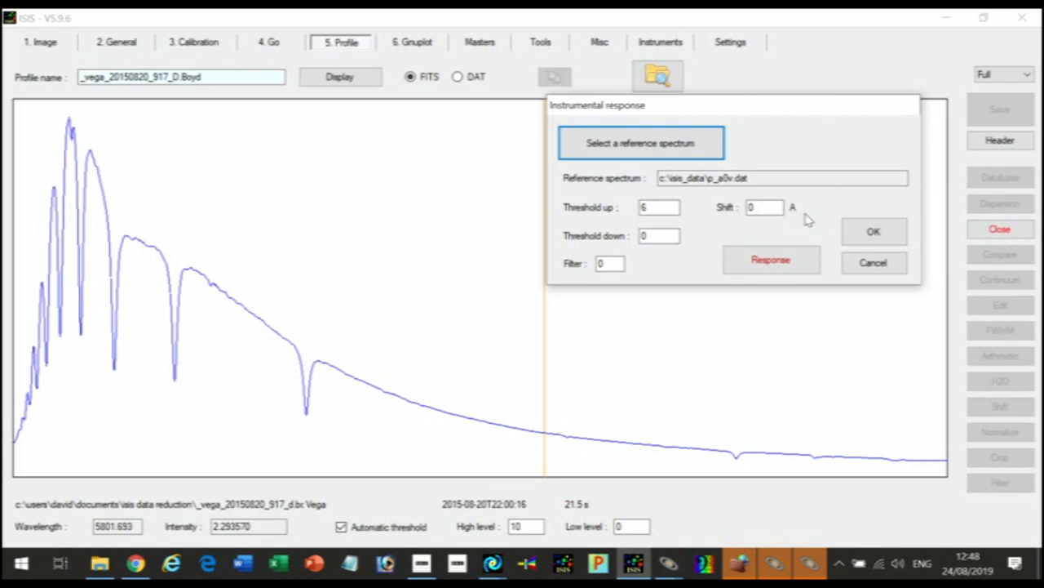
# Step: Compute the instrumental response, trying upper thresholds of 12 and 20, then accept the response curve and dismiss the ImageJ Configuration message
pyautogui.click(778, 267)
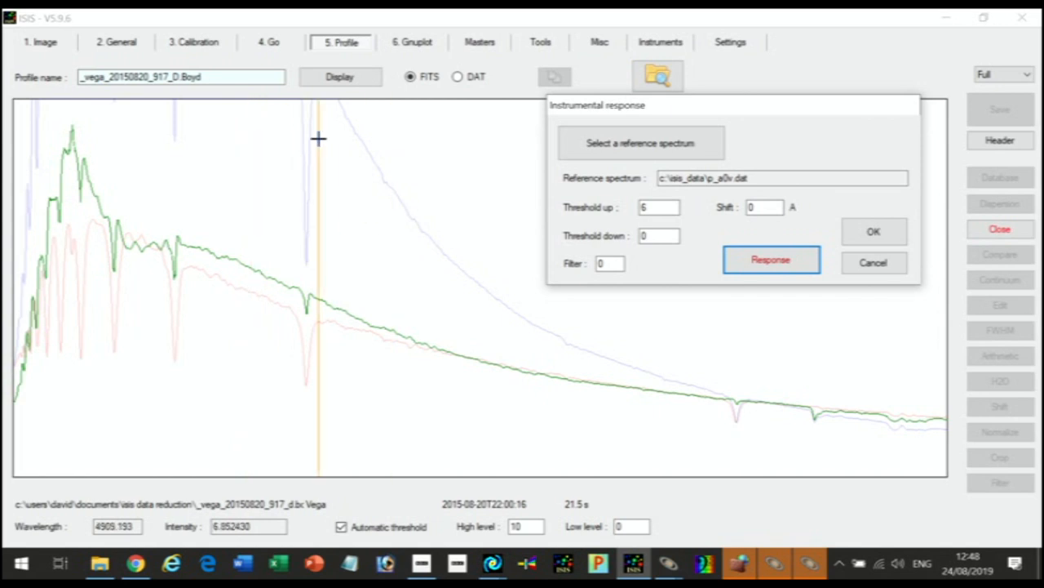
pyautogui.doubleClick(670, 208)
pyautogui.write('12')
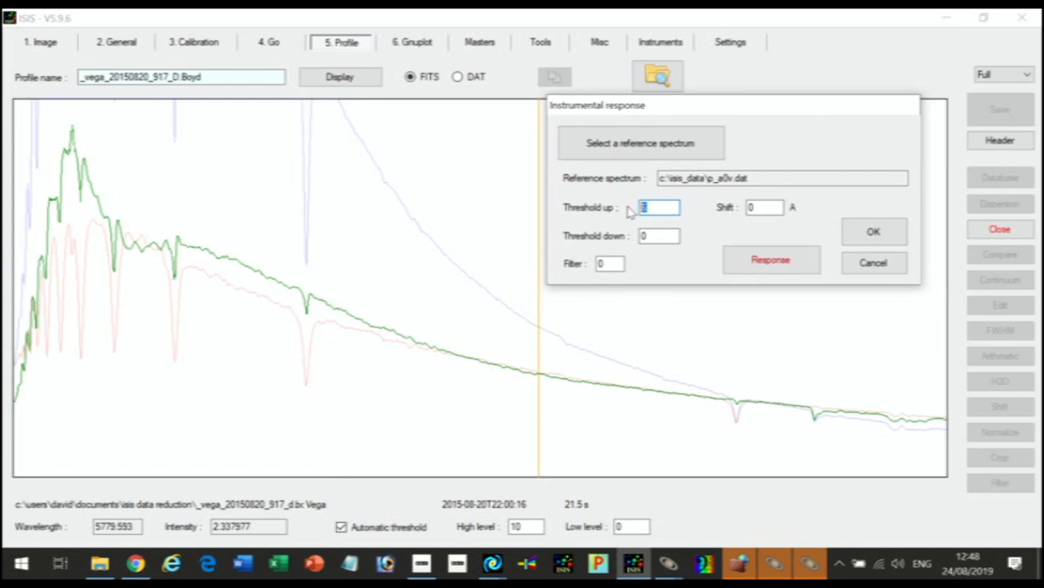
pyautogui.click(767, 261)
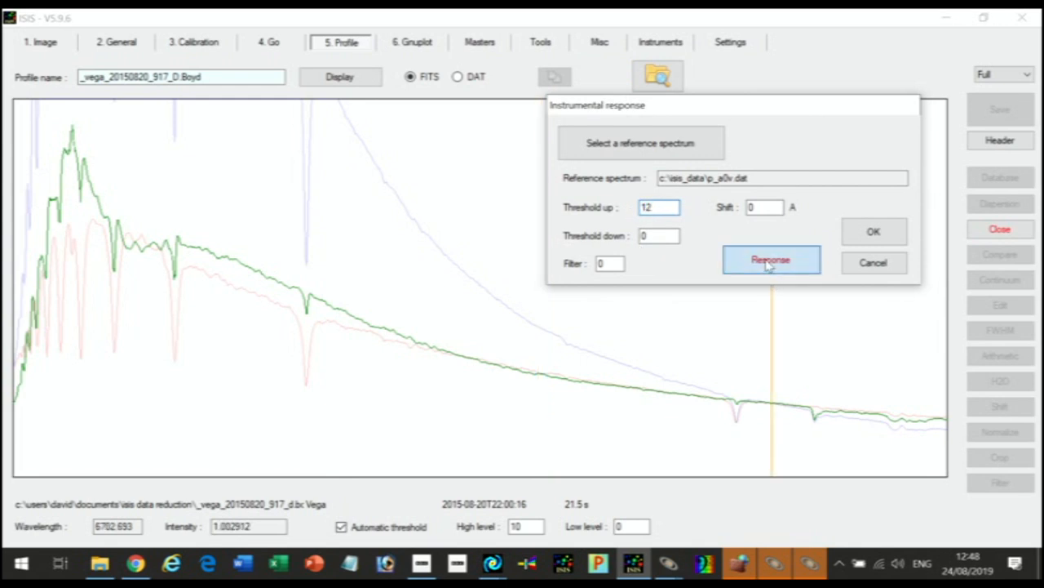
pyautogui.doubleClick(668, 207)
pyautogui.write('20')
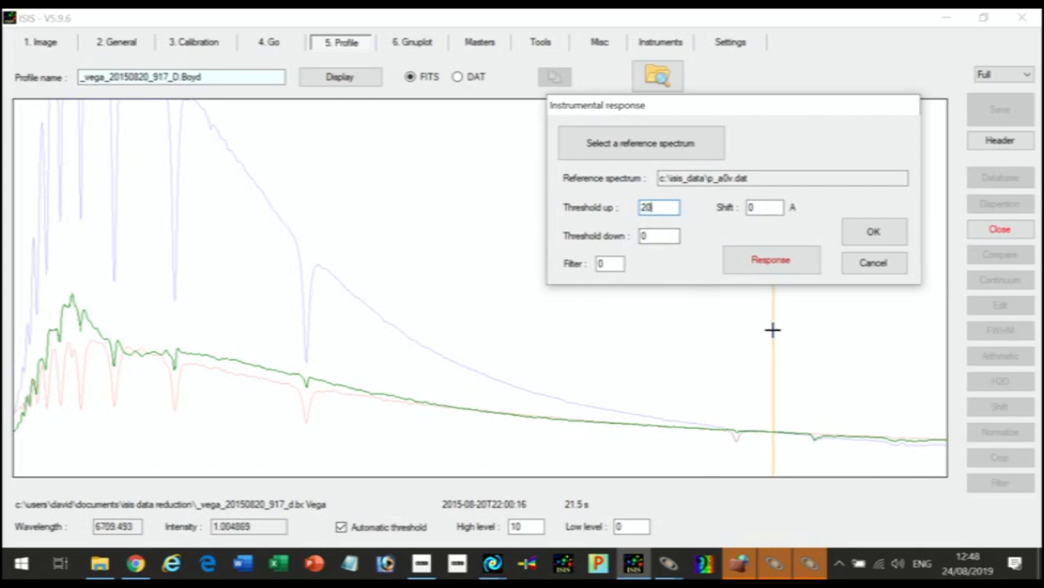
pyautogui.click(769, 262)
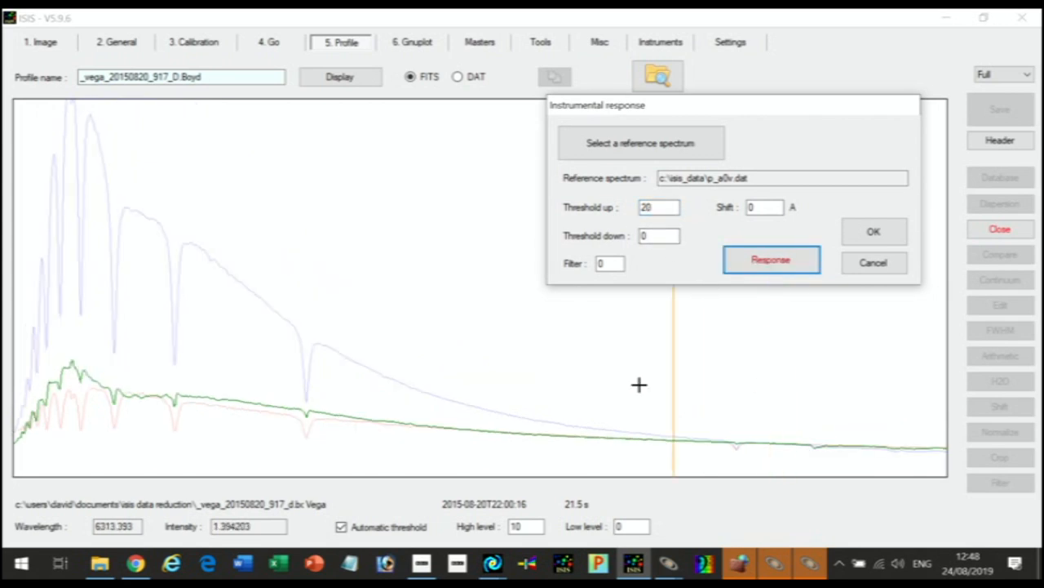
pyautogui.click(772, 268)
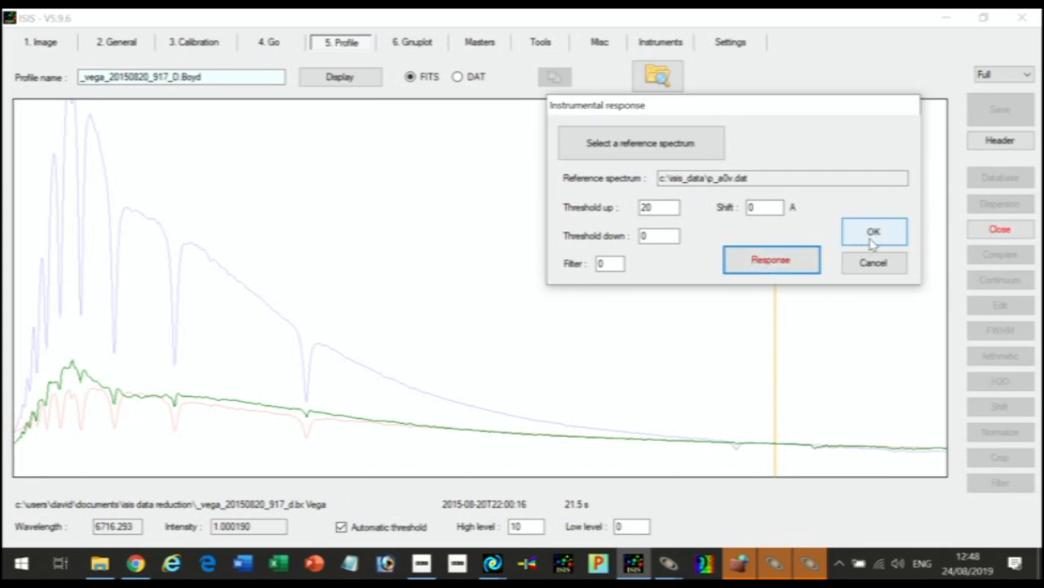
pyautogui.click(873, 235)
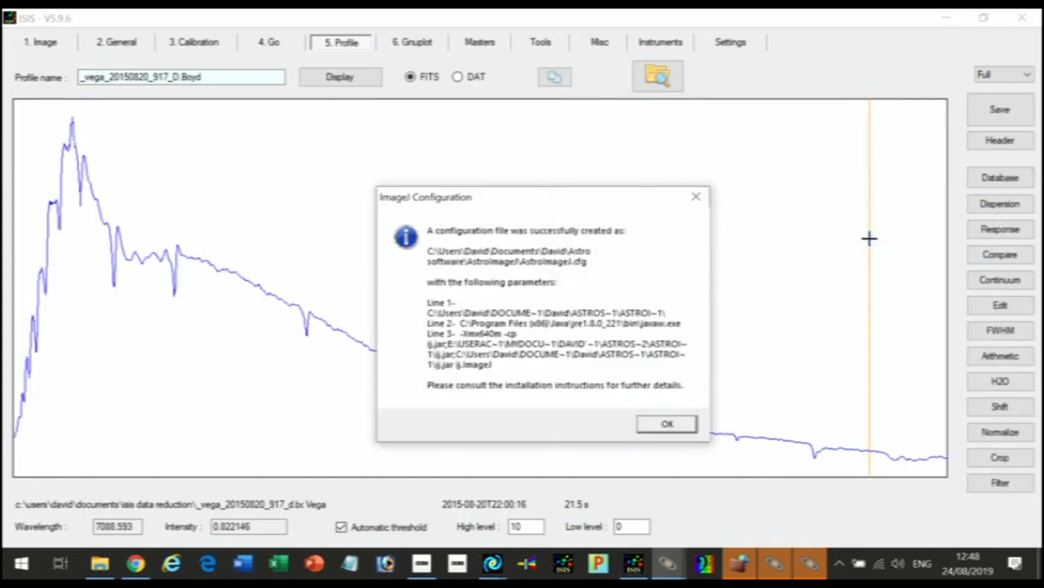
pyautogui.click(667, 423)
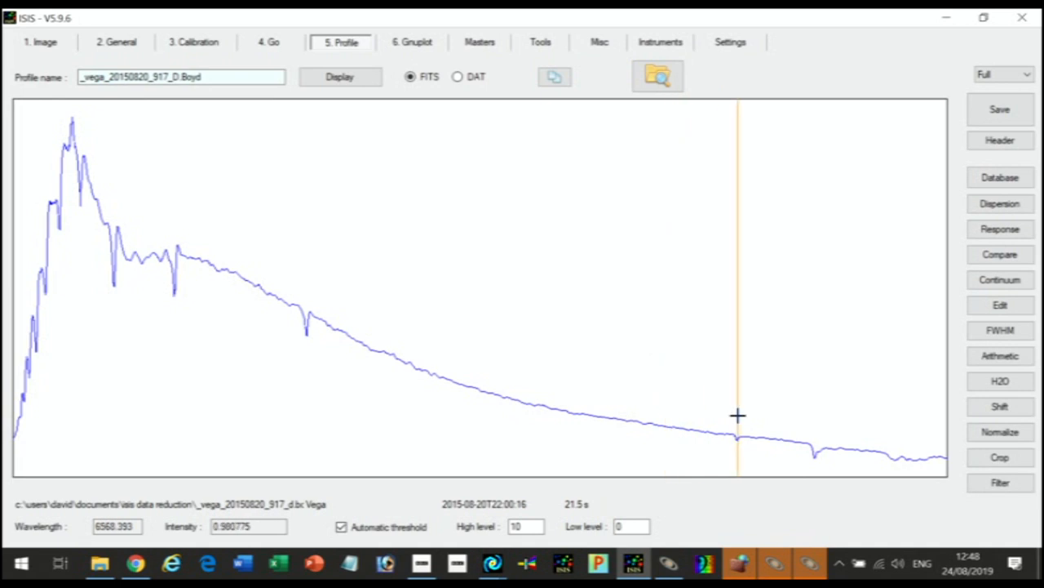
# Step: Start a continuum adjustment of the response curve, bridge the absorption bands at the red end and set the smoothing to 1000
pyautogui.click(997, 281)
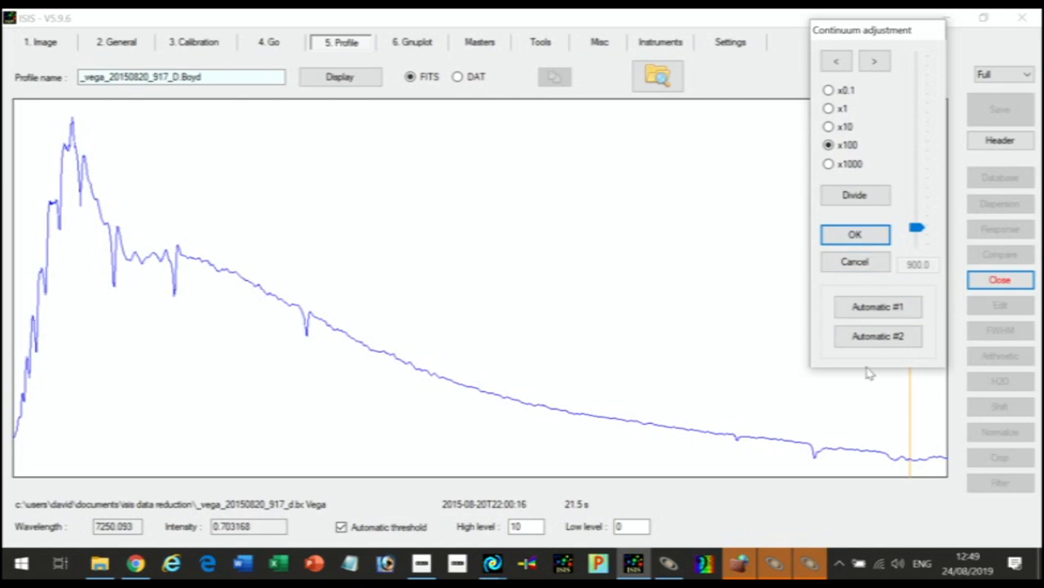
pyautogui.click(800, 442)
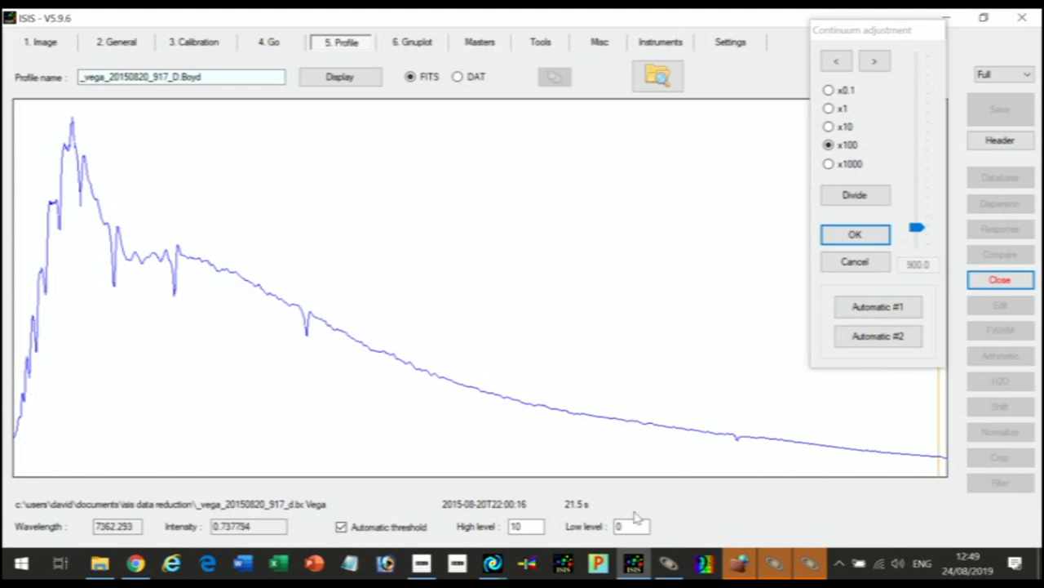
pyautogui.click(917, 229)
pyautogui.moveTo(917, 228); pyautogui.dragTo(919, 215)
pyautogui.moveTo(920, 148); pyautogui.dragTo(919, 233)
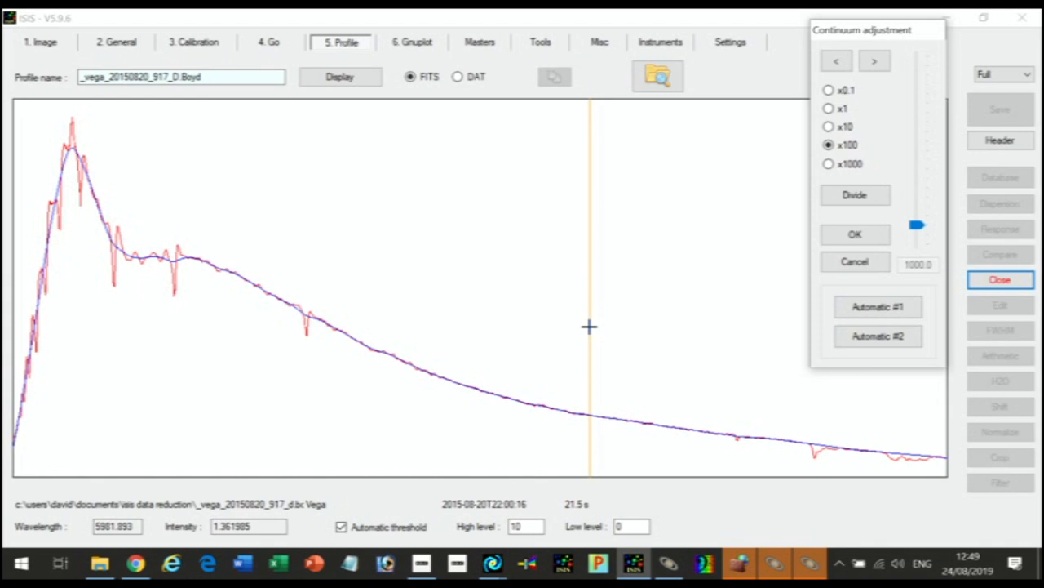
# Step: Straighten the fitted continuum across the absorption dips near 4900 Å and 4300 Å
pyautogui.click(288, 302)
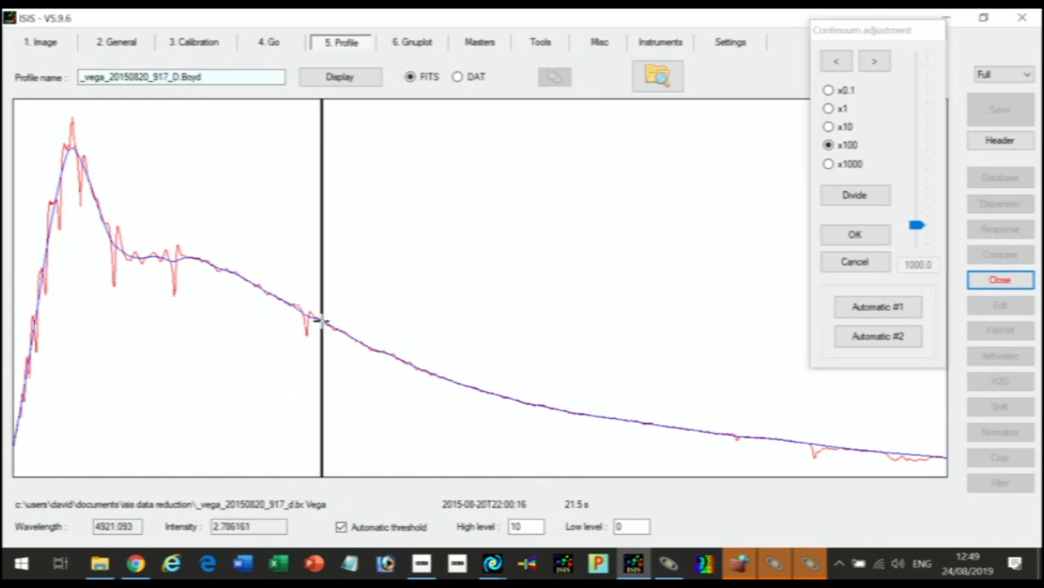
pyautogui.moveTo(319, 322); pyautogui.dragTo(322, 322)
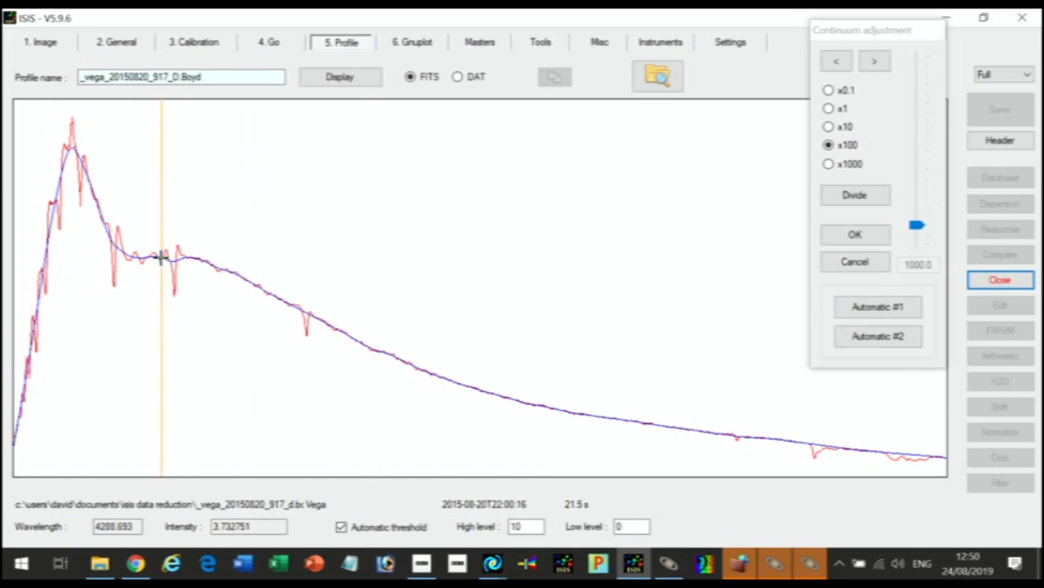
pyautogui.moveTo(163, 256); pyautogui.dragTo(191, 258)
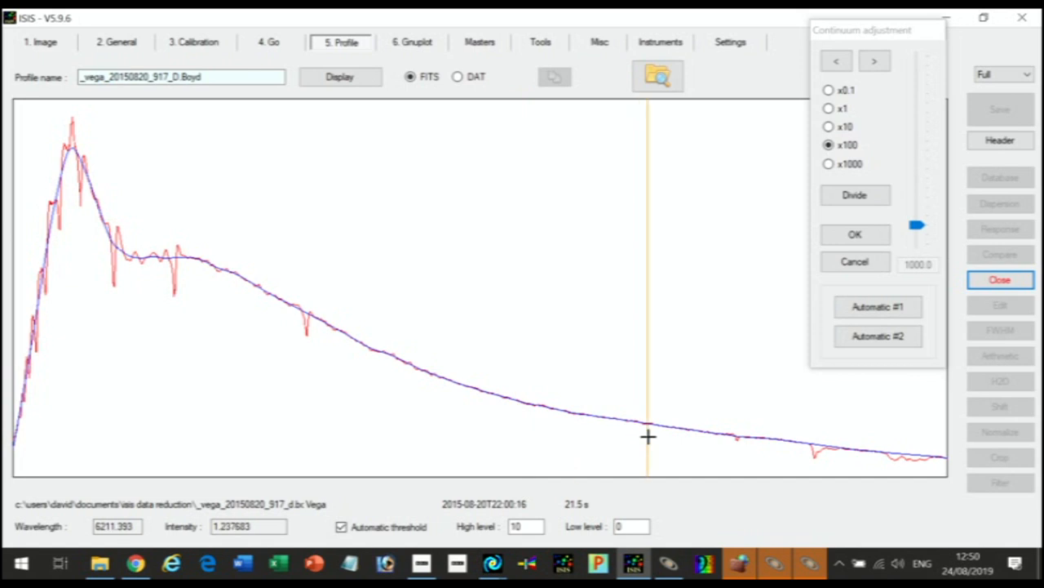
# Step: Accept the continuum fit and save the smoothed curve as a FITS profile named response
pyautogui.click(854, 235)
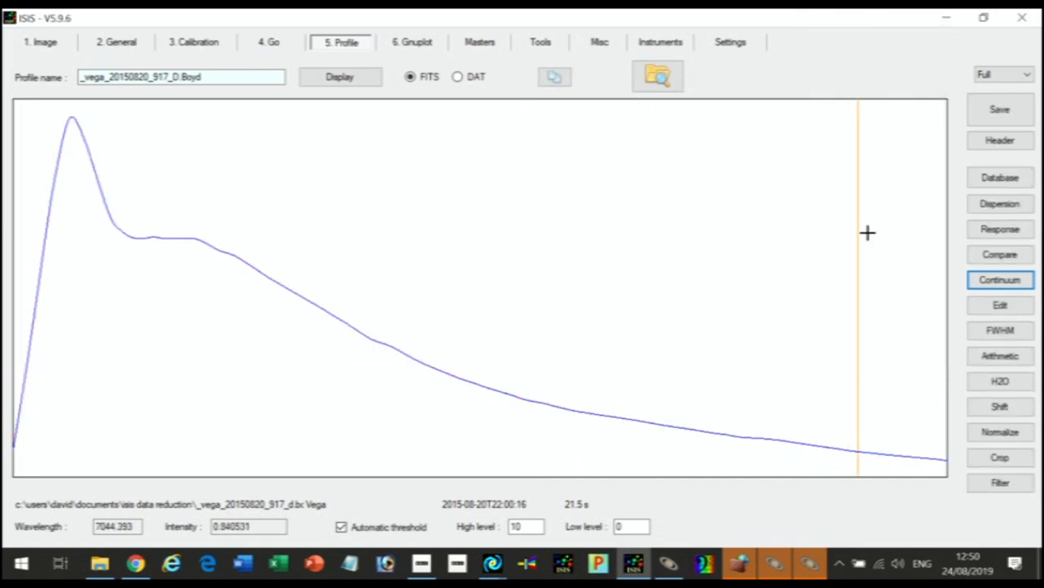
pyautogui.click(1000, 112)
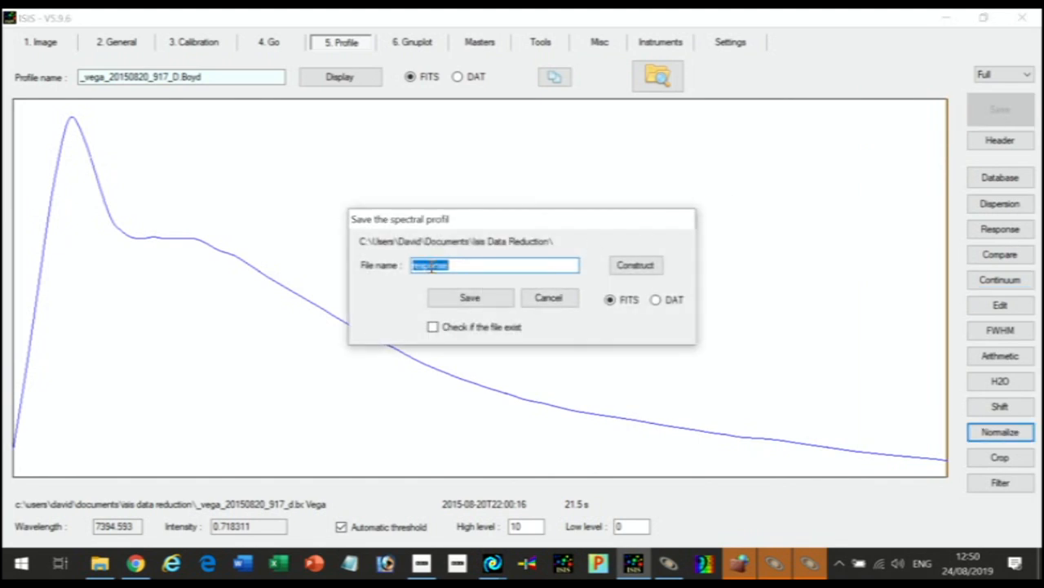
pyautogui.click(473, 299)
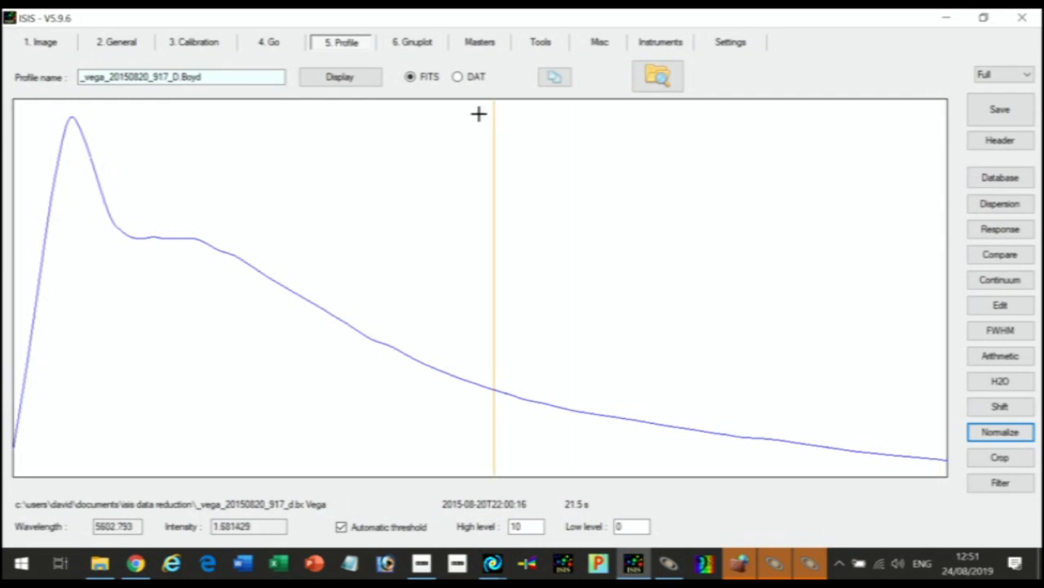
# Step: Process the Vega series again and crop its displayed profile to wavelengths 3700 to 7400
pyautogui.click(271, 42)
pyautogui.click(330, 105)
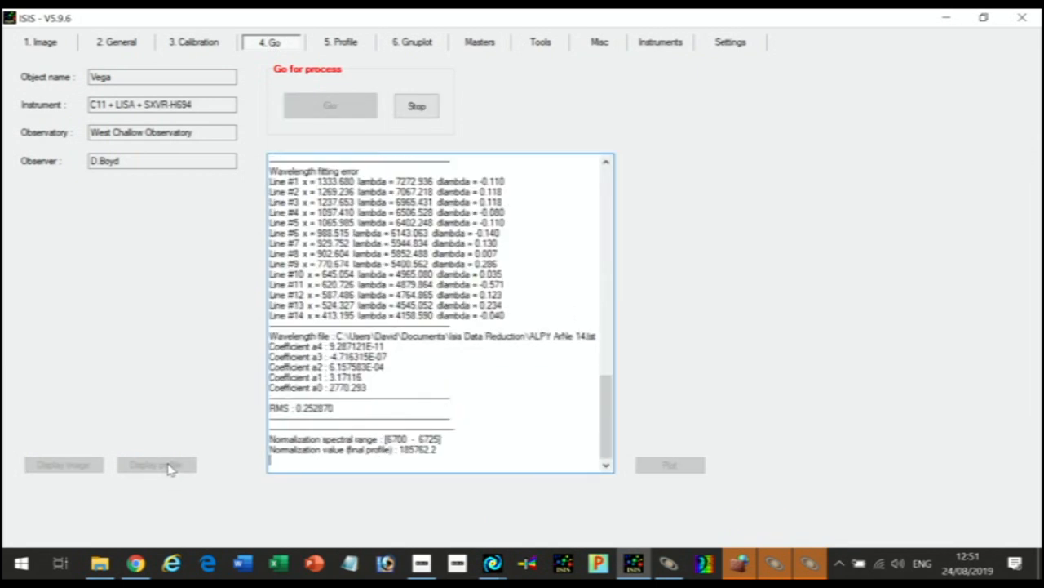
pyautogui.click(163, 465)
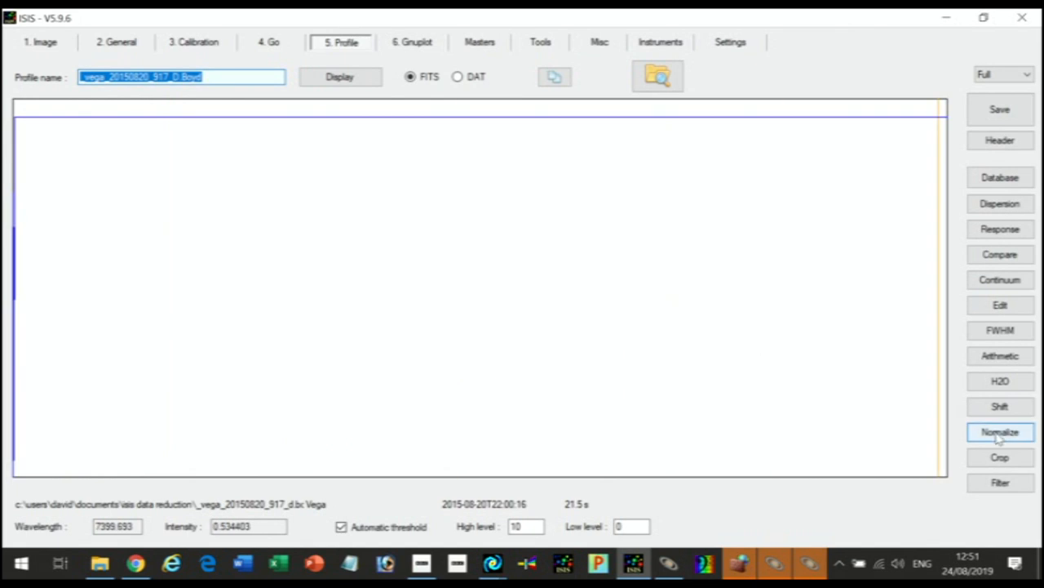
pyautogui.click(1000, 456)
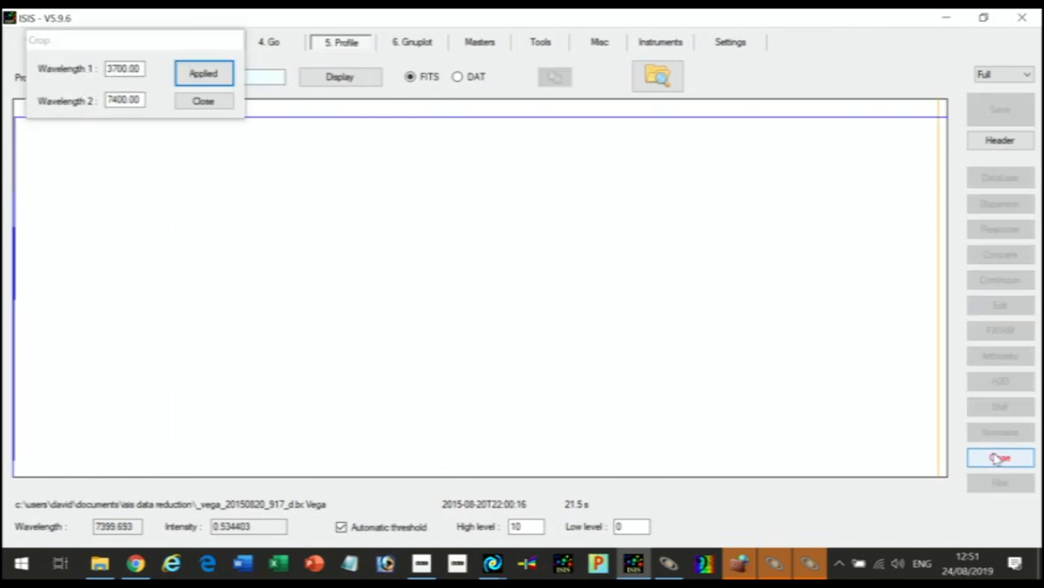
pyautogui.click(201, 78)
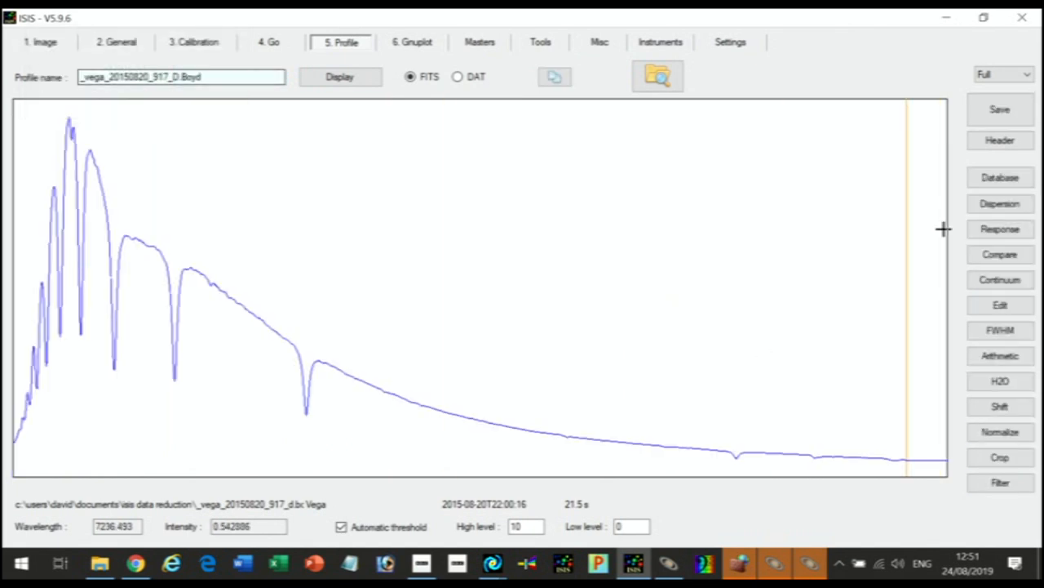
# Step: Compute the instrumental response of the cropped Vega profile against the p_a0v.dat reference and accept the resulting curve
pyautogui.click(997, 231)
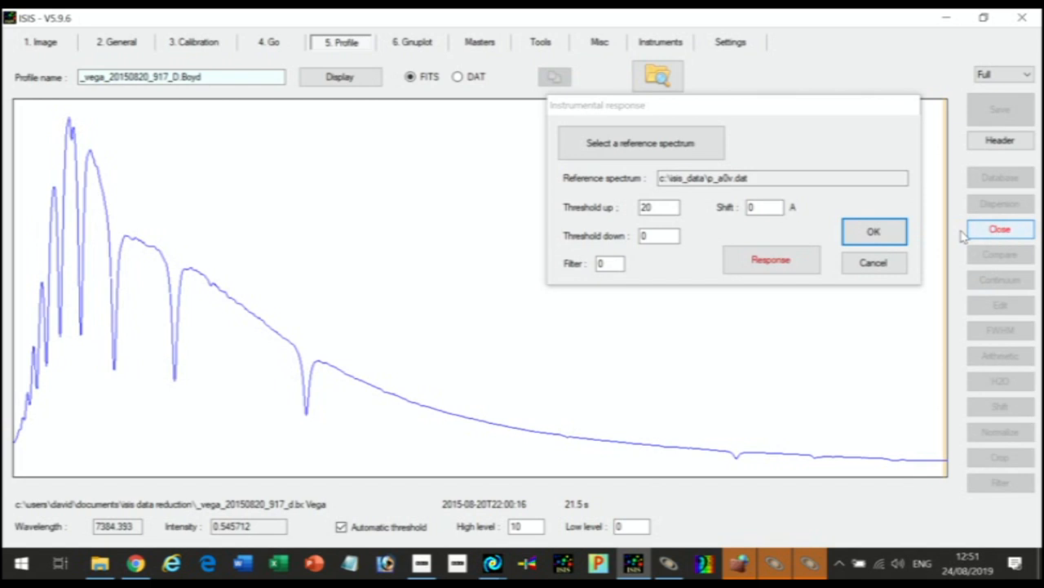
pyautogui.click(771, 261)
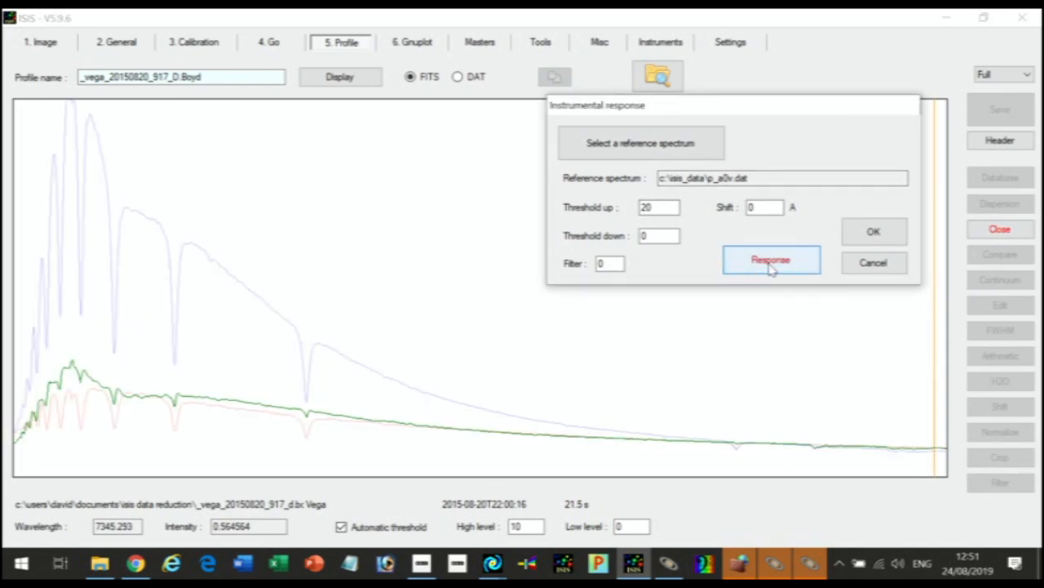
pyautogui.click(865, 232)
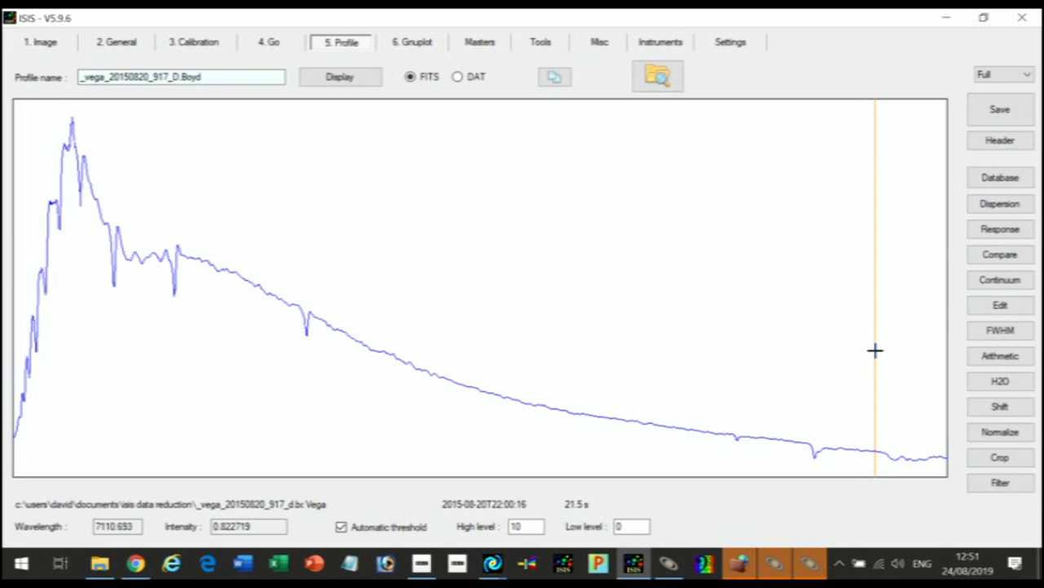
# Step: Start a continuum adjustment and straighten the response curve across the red-end bands beyond about 6840 Å and the dips near 4860, 4340 and 4100 Å
pyautogui.click(1003, 281)
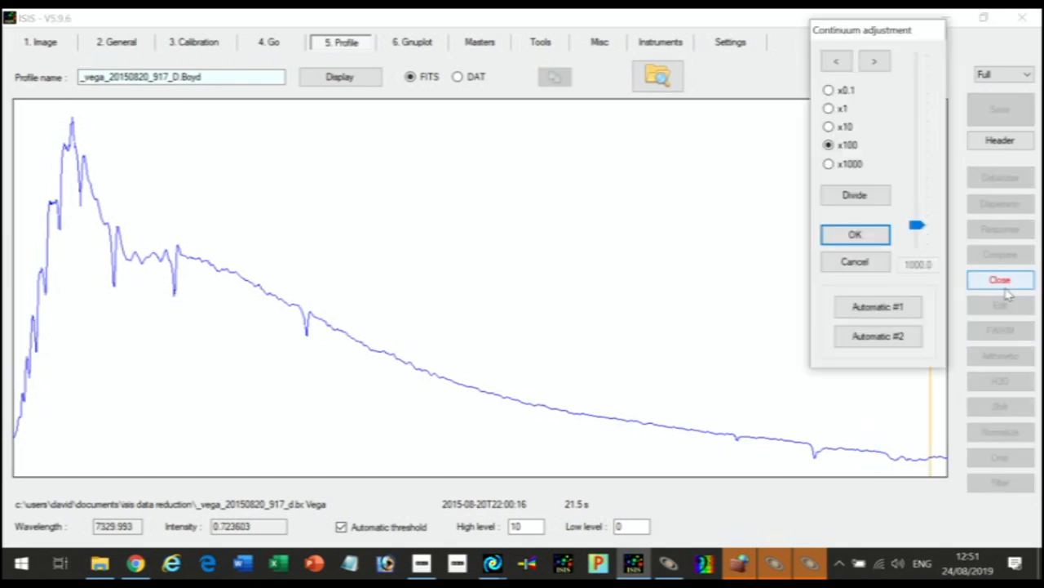
pyautogui.click(803, 442)
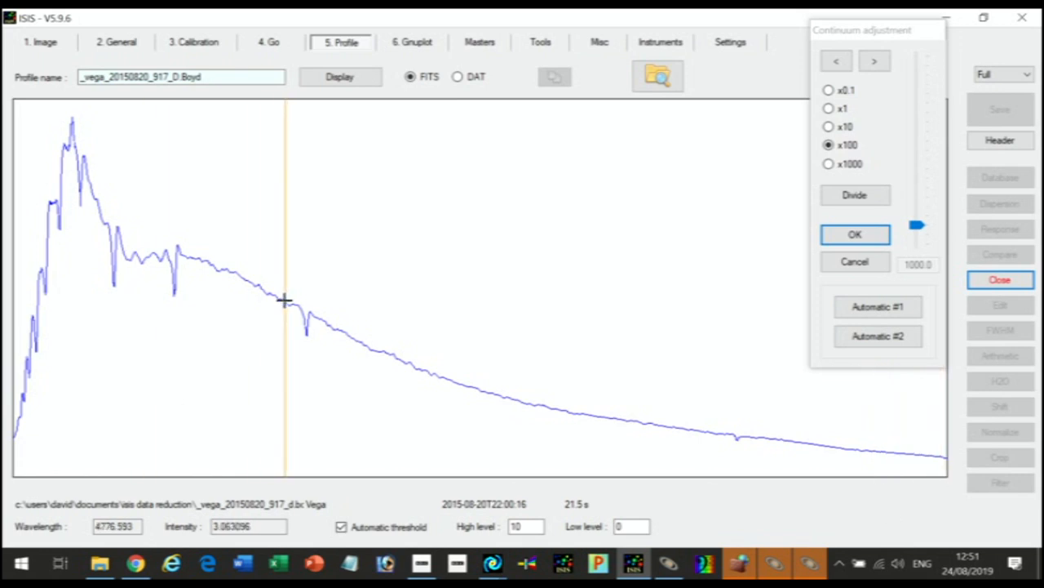
pyautogui.moveTo(284, 304); pyautogui.dragTo(318, 320)
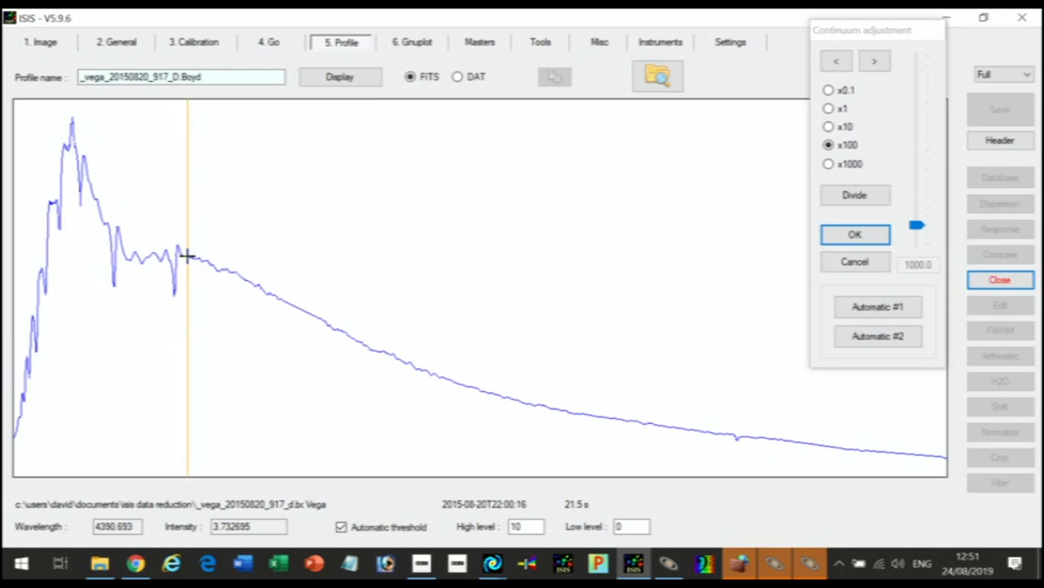
pyautogui.moveTo(187, 256); pyautogui.dragTo(156, 258)
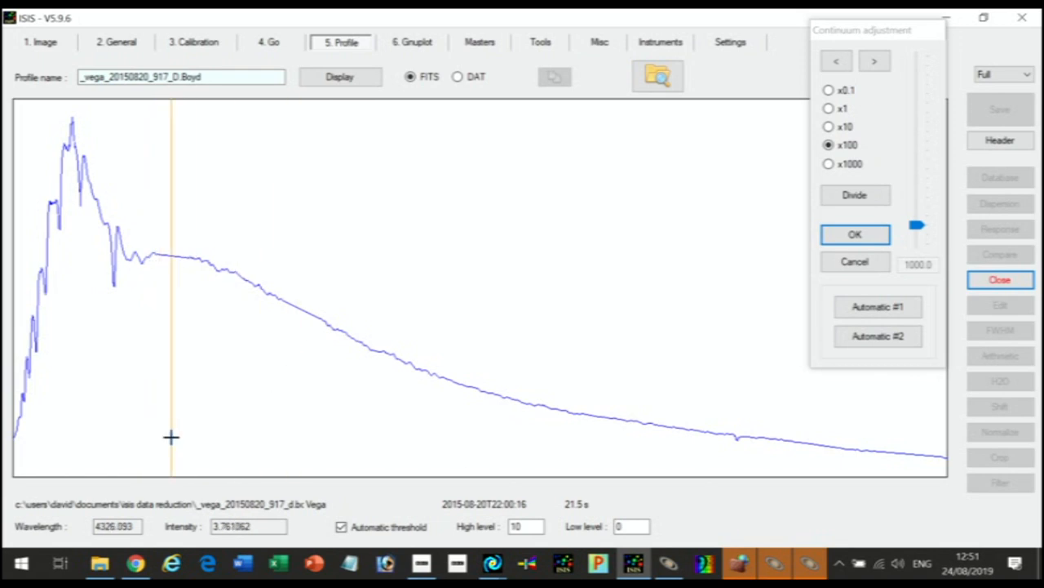
pyautogui.moveTo(102, 218); pyautogui.dragTo(116, 245)
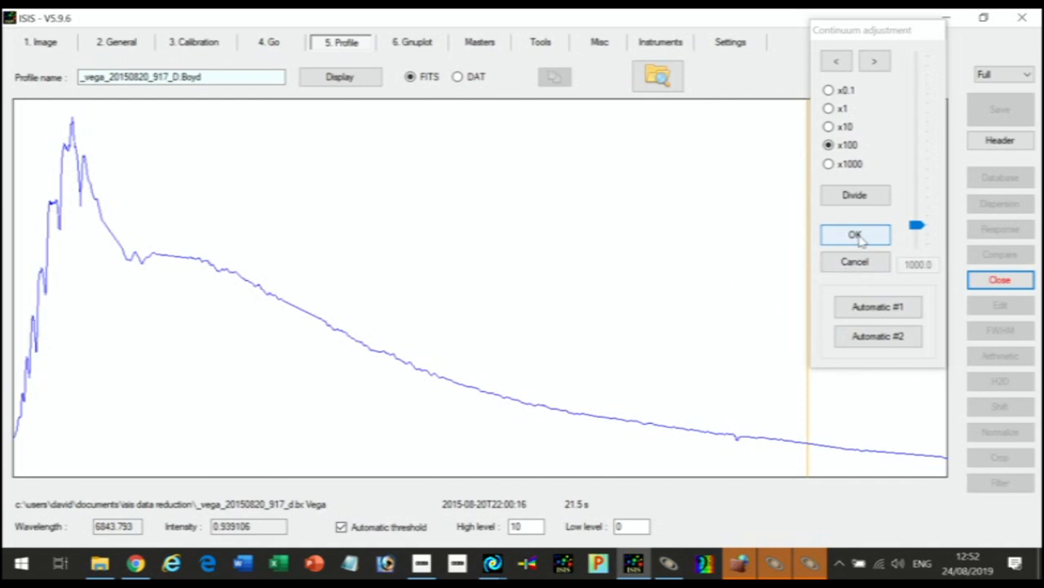
# Step: Smooth the continuum fit with a value of 700, accept it and save the curve as a FITS profile named response
pyautogui.click(917, 226)
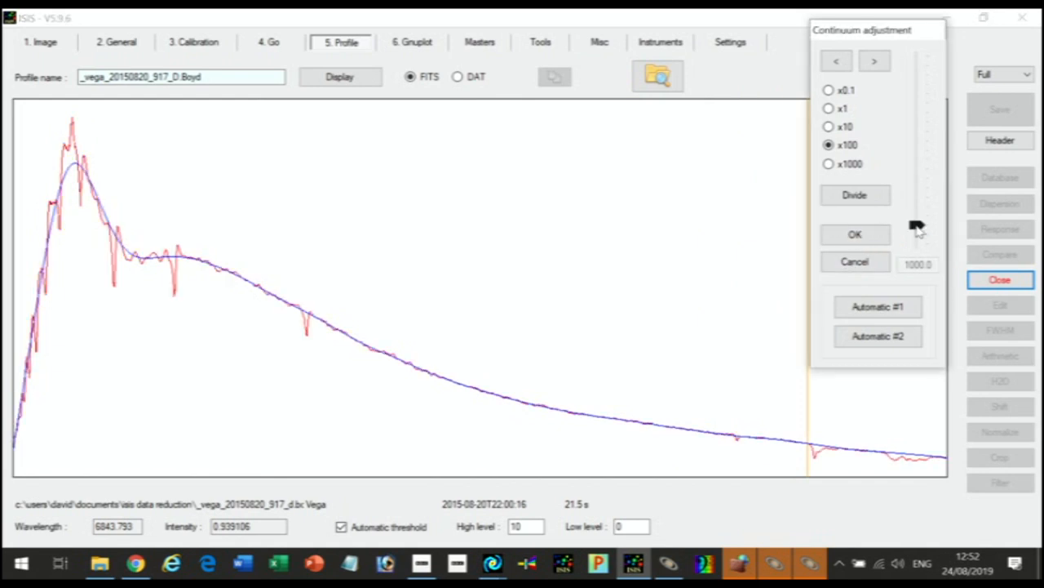
pyautogui.moveTo(918, 226); pyautogui.dragTo(918, 233)
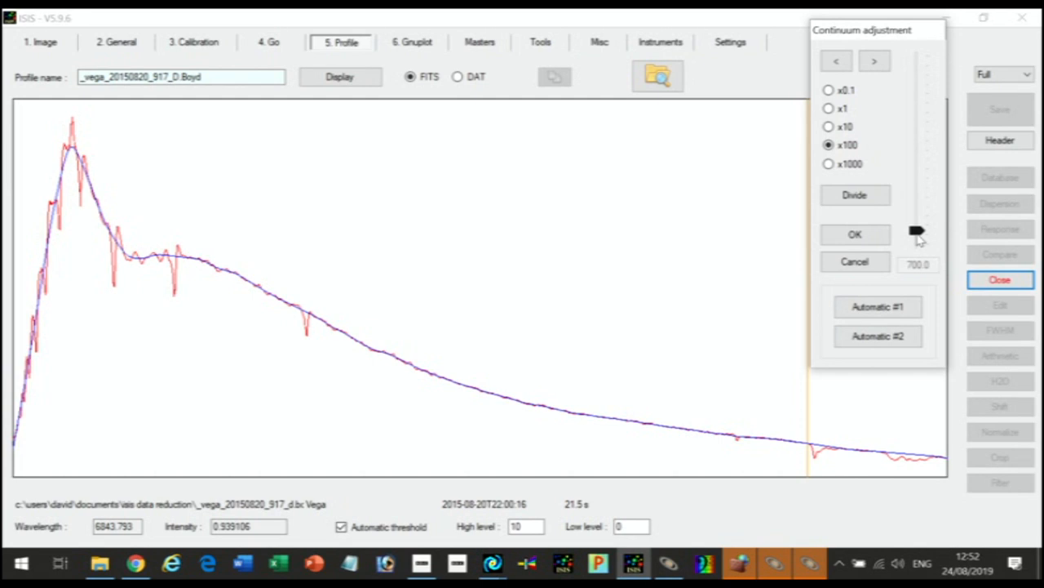
pyautogui.click(857, 235)
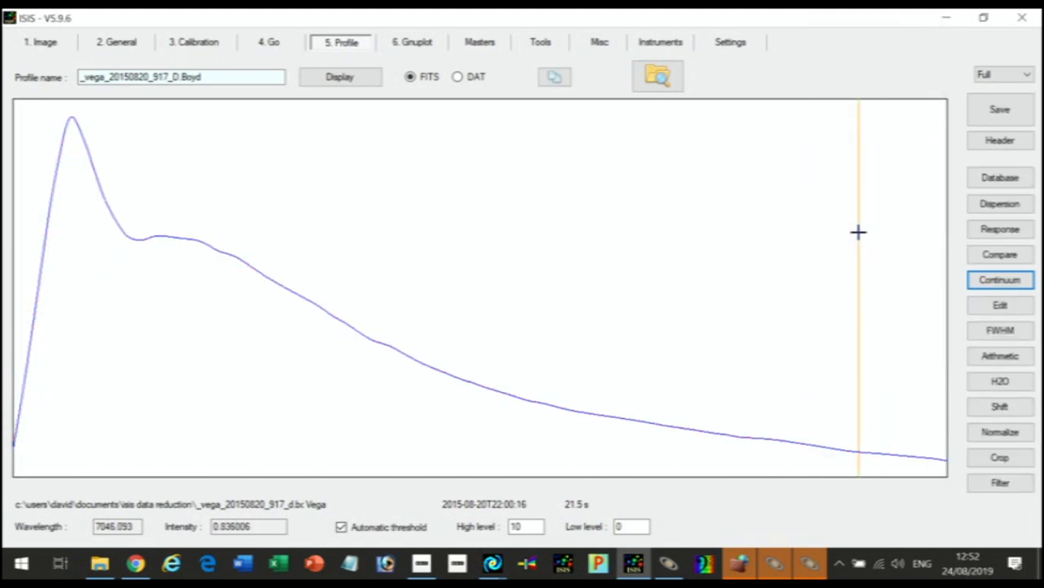
pyautogui.click(1001, 111)
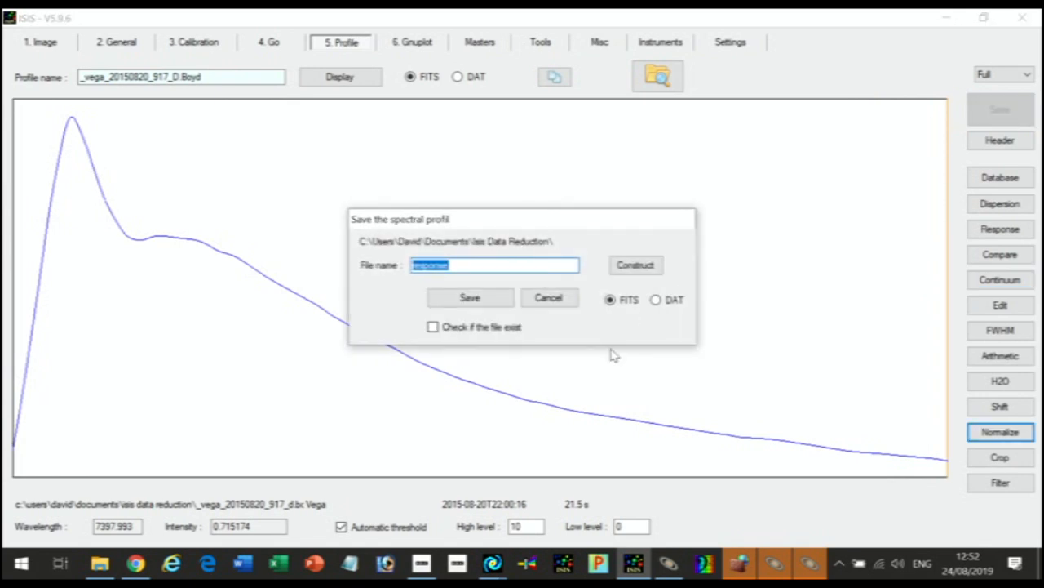
pyautogui.click(471, 299)
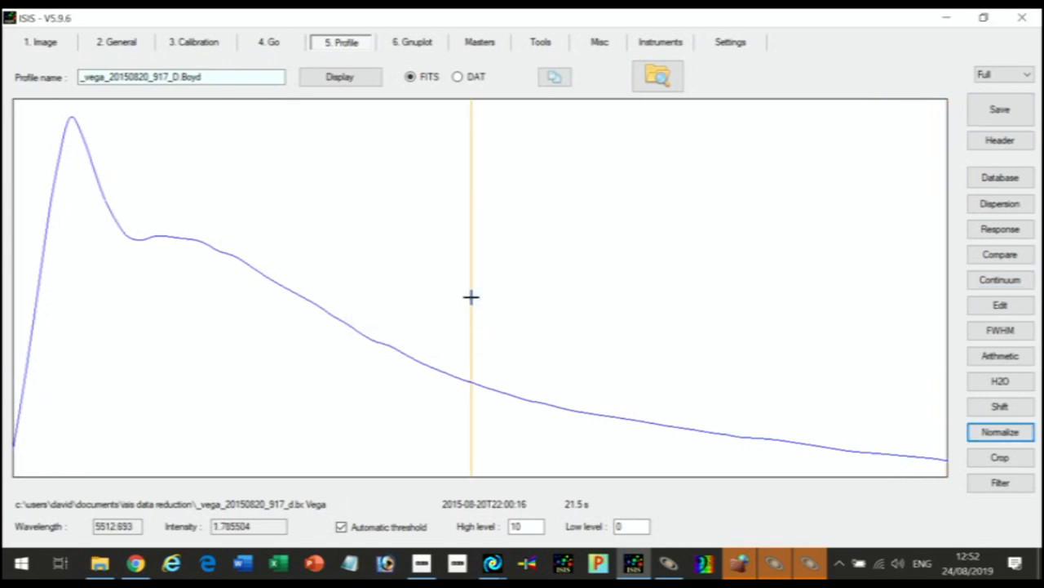
# Step: Set the instrumental responsivity file to response, process the Vega series again and display its profile
pyautogui.click(115, 42)
pyautogui.click(124, 353)
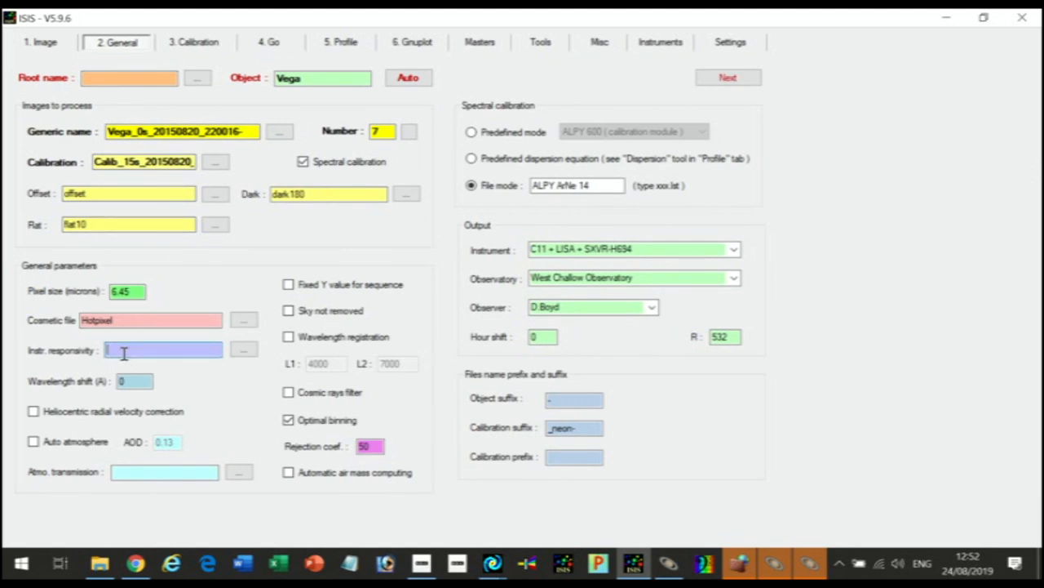
pyautogui.write('response')
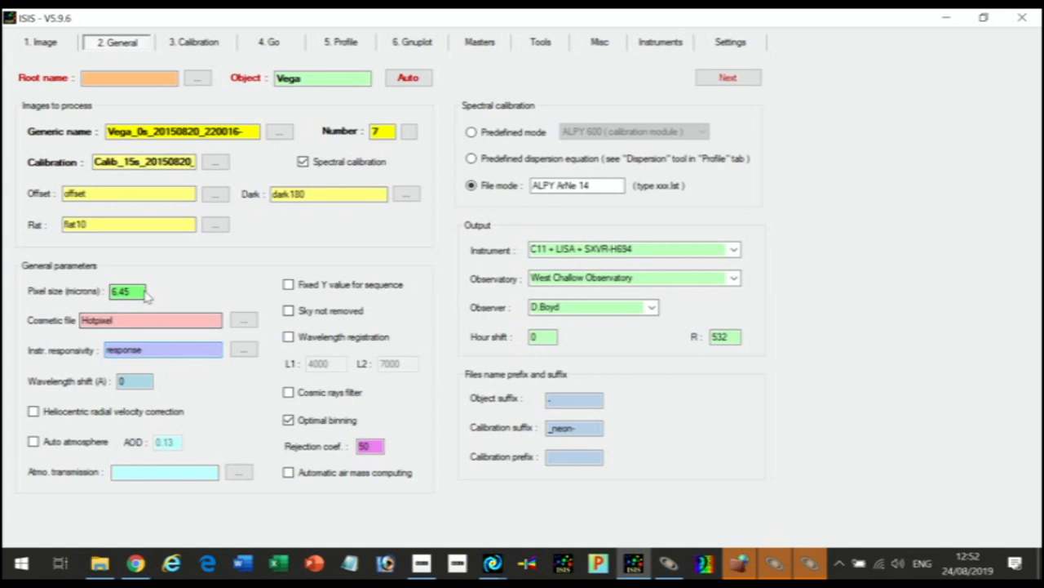
pyautogui.click(272, 42)
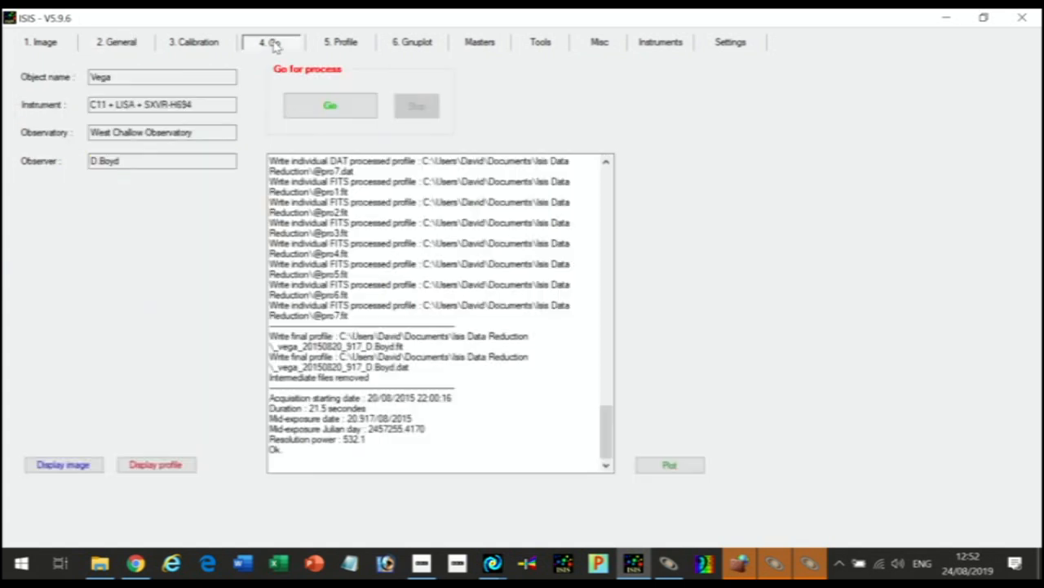
pyautogui.click(330, 111)
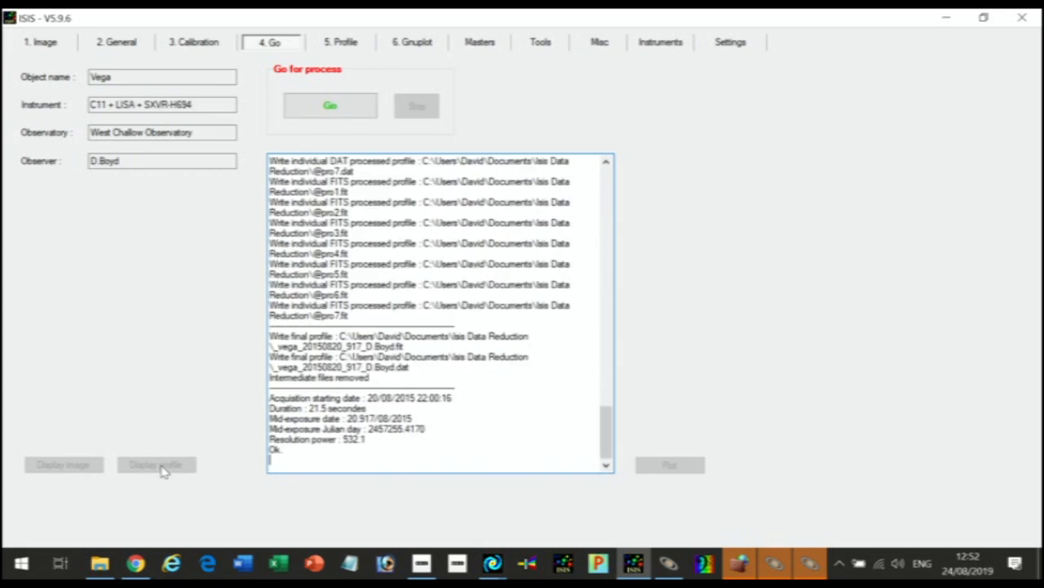
pyautogui.click(157, 465)
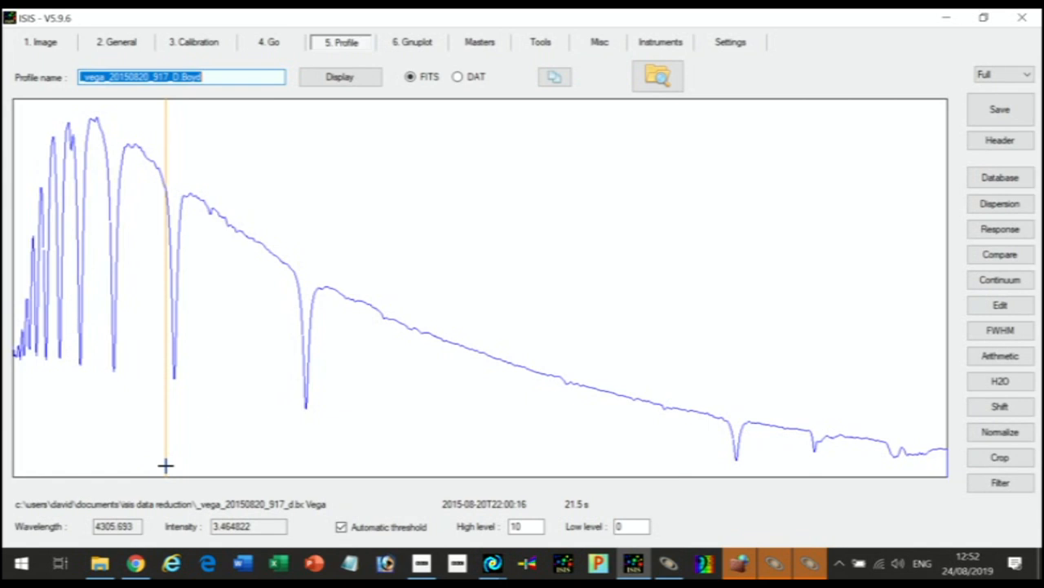
# Step: Compare the corrected Vega profile with the DAT spectrum c:\isis_data\p_a0v, using an upper threshold of 6
pyautogui.click(1010, 255)
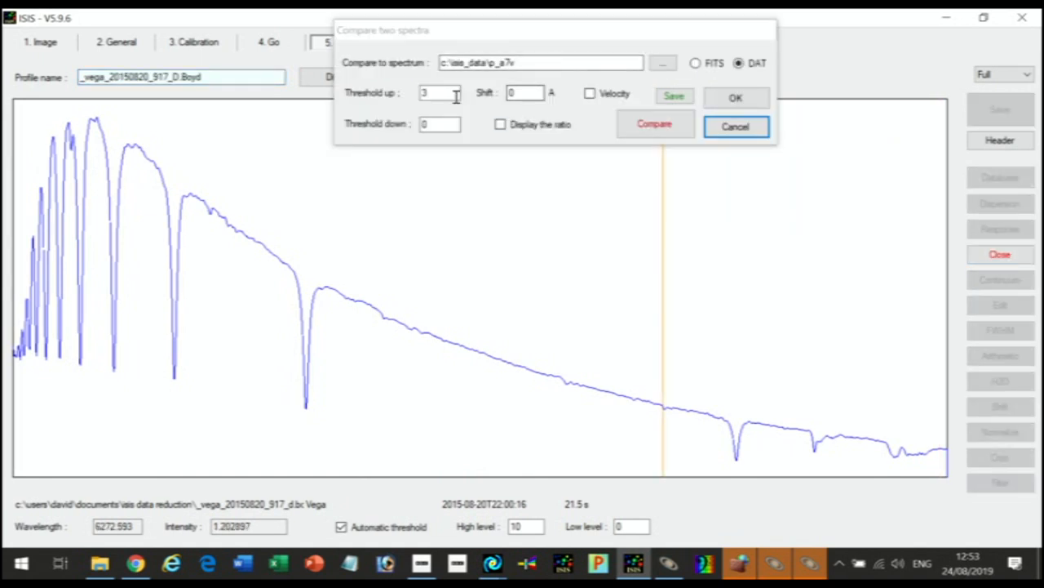
pyautogui.click(511, 63)
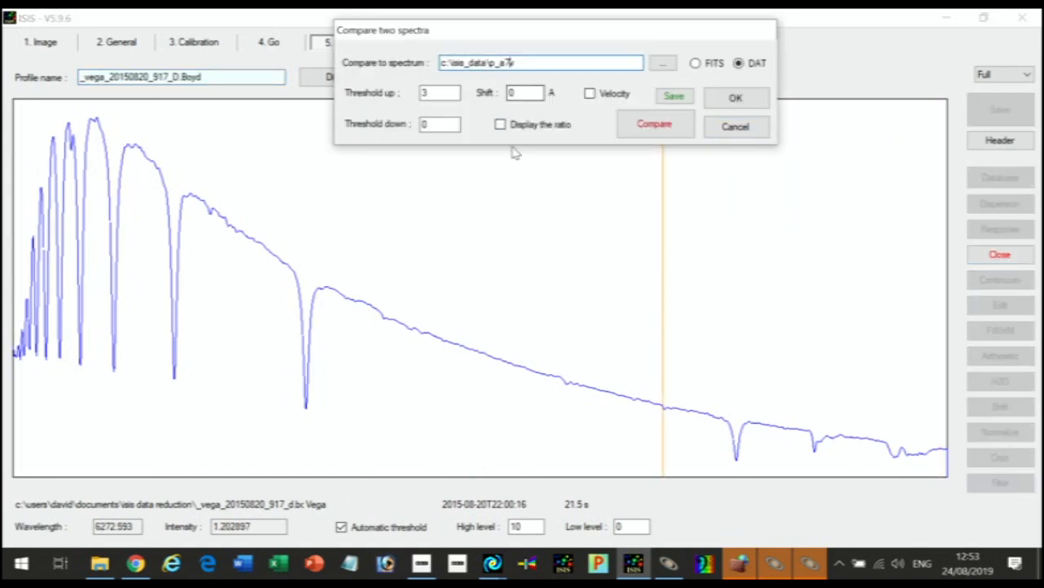
pyautogui.press('BackSpace')
pyautogui.write('0')
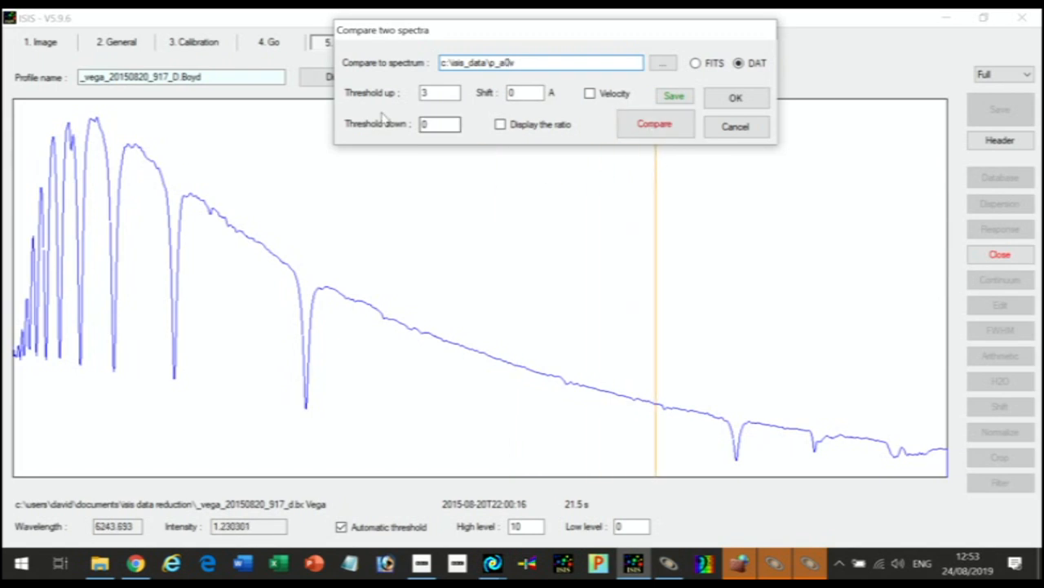
pyautogui.doubleClick(423, 93)
pyautogui.write('6')
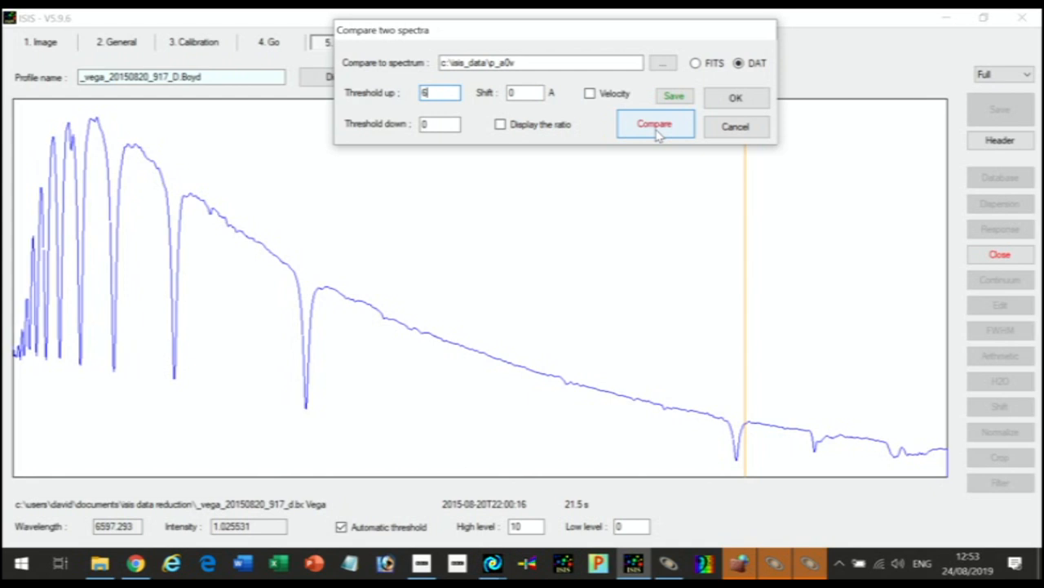
pyautogui.click(655, 127)
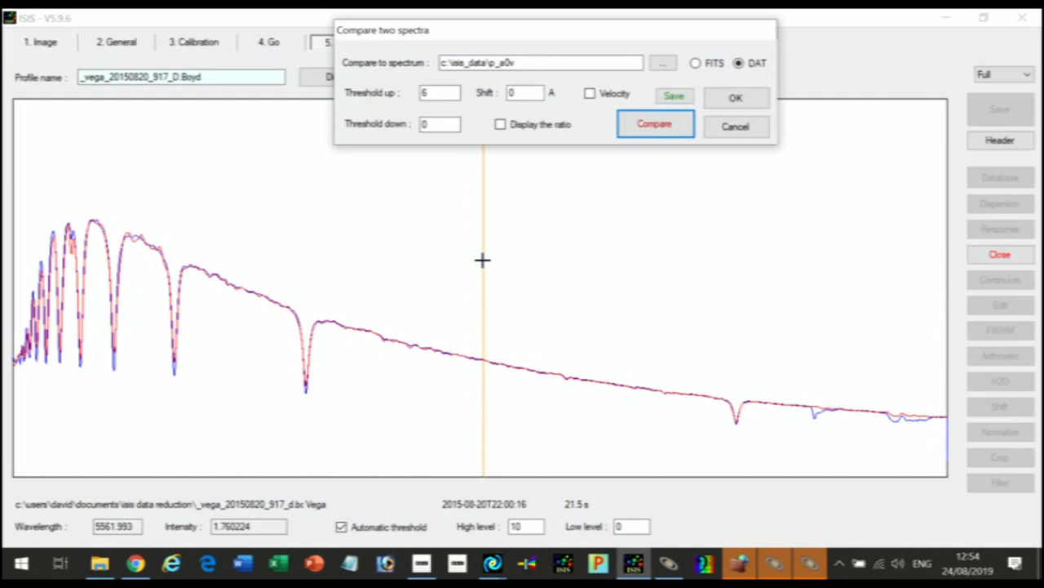
# Step: Browse the folder for comparison spectra without choosing one, and look up the spectral database directory in the settings
pyautogui.click(663, 65)
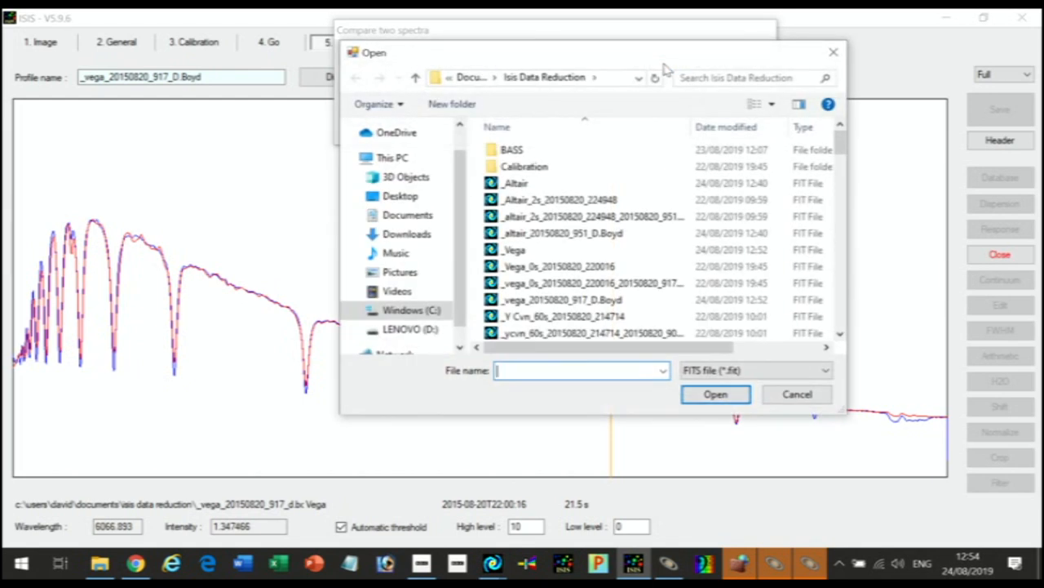
pyautogui.click(808, 394)
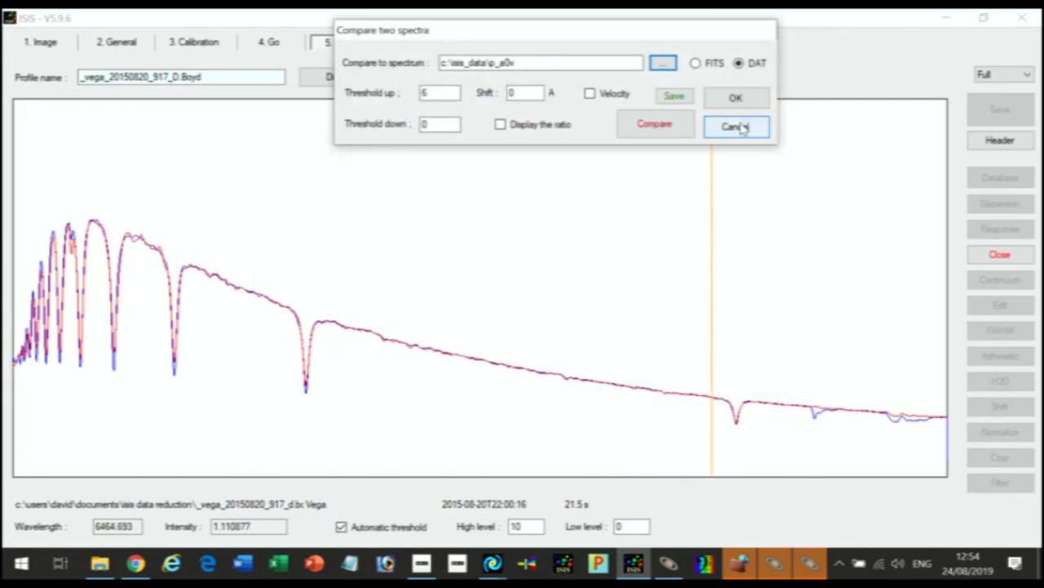
pyautogui.moveTo(720, 32); pyautogui.dragTo(647, 152)
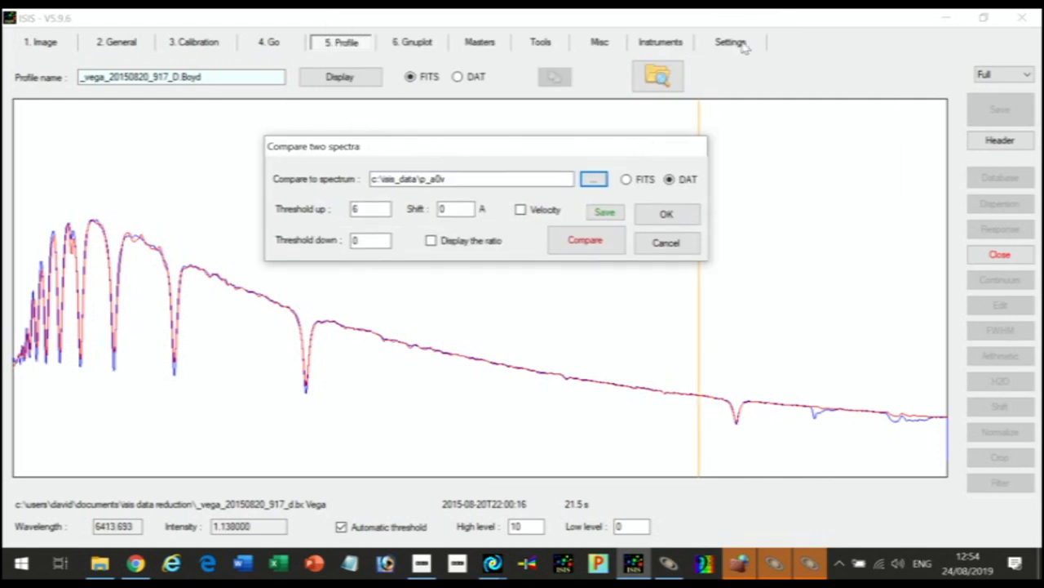
pyautogui.click(743, 47)
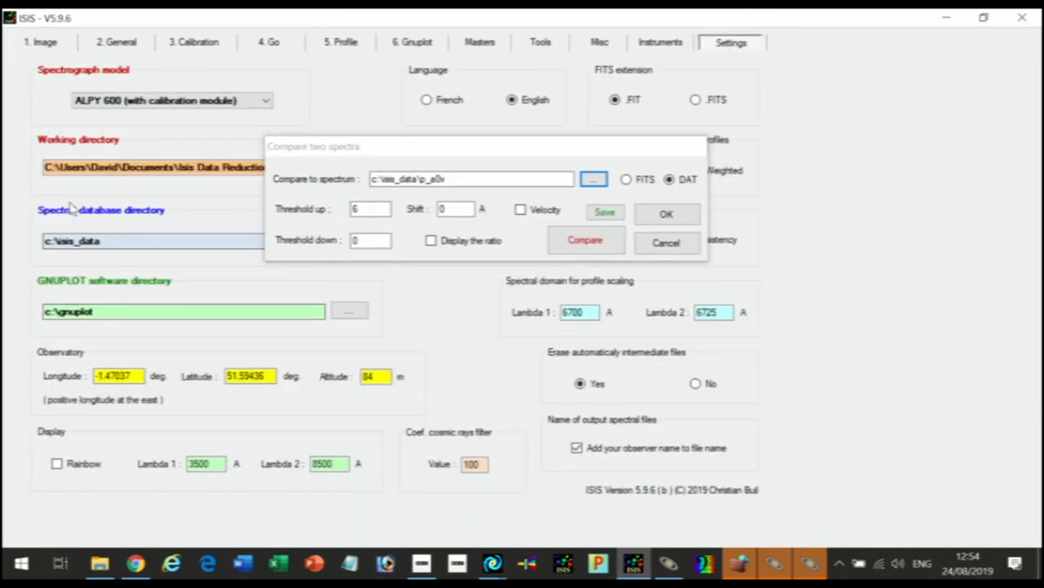